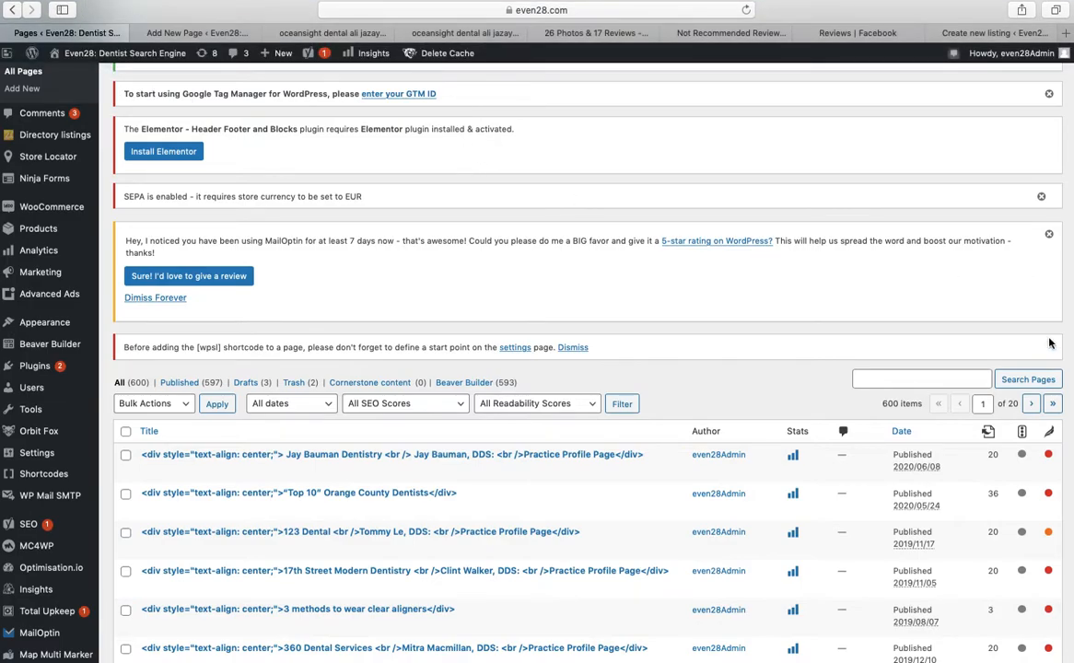
# Bring up the new page draft titled as the Oceansight Dental & Implants TEST practice profile
pyautogui.scroll(4, 958, 318)
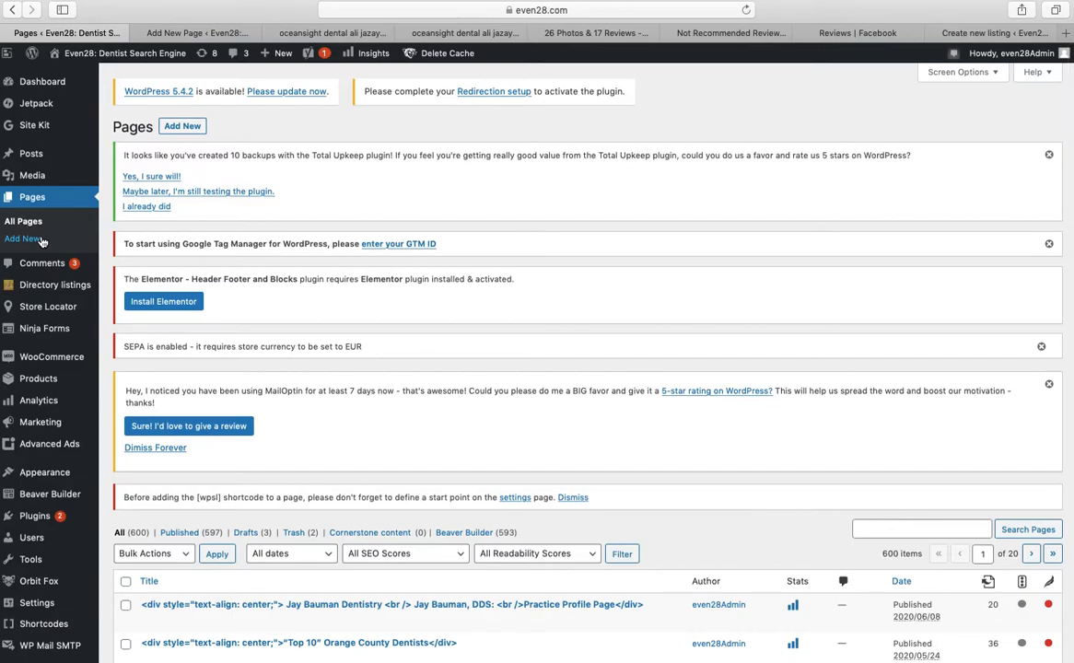
pyautogui.click(197, 34)
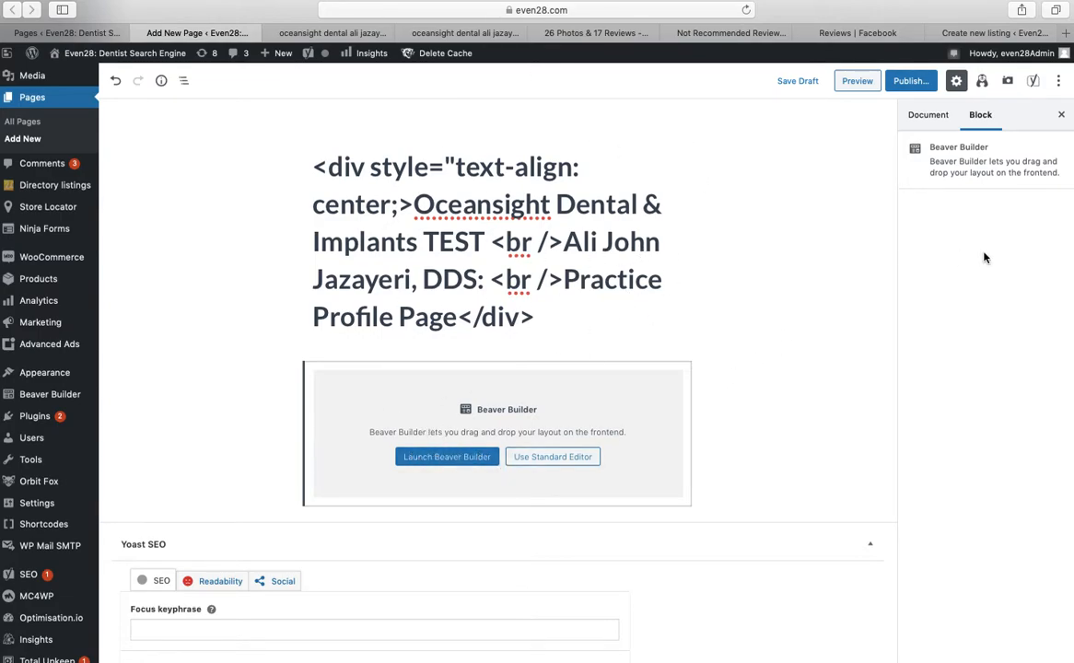
pyautogui.scroll(-1, 873, 300)
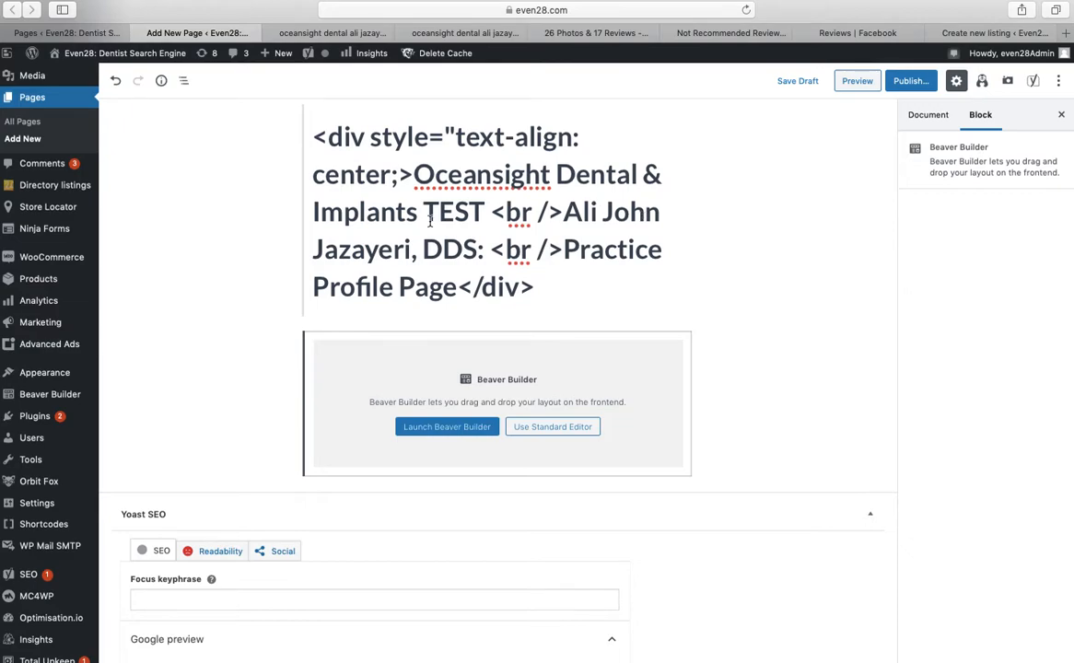
# Insert a colon directly after 'DDS' in the page title
pyautogui.click(481, 251)
pyautogui.write(':')
pyautogui.scroll(-5, 718, 271)
pyautogui.scroll(-4, 497, 369)
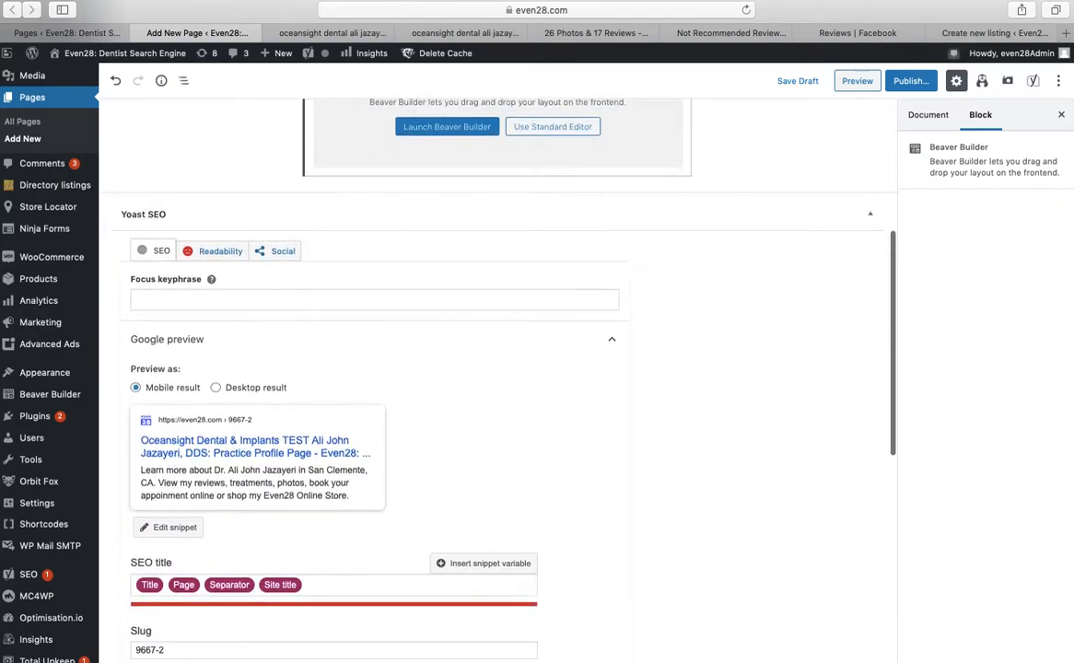
pyautogui.scroll(-1, 424, 369)
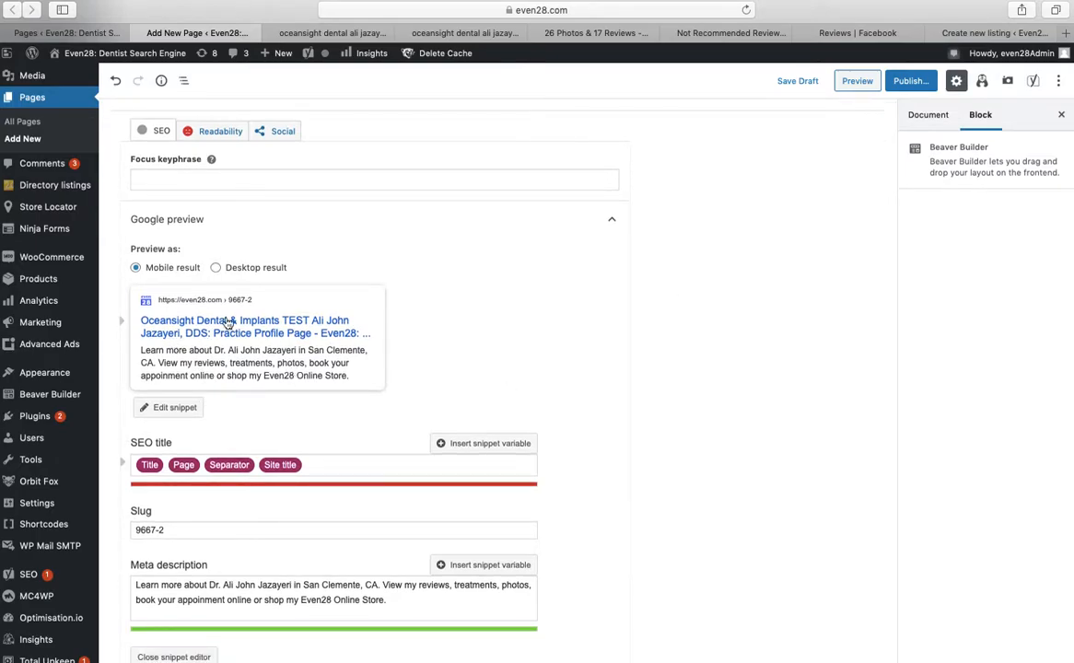
pyautogui.scroll(-2, 512, 331)
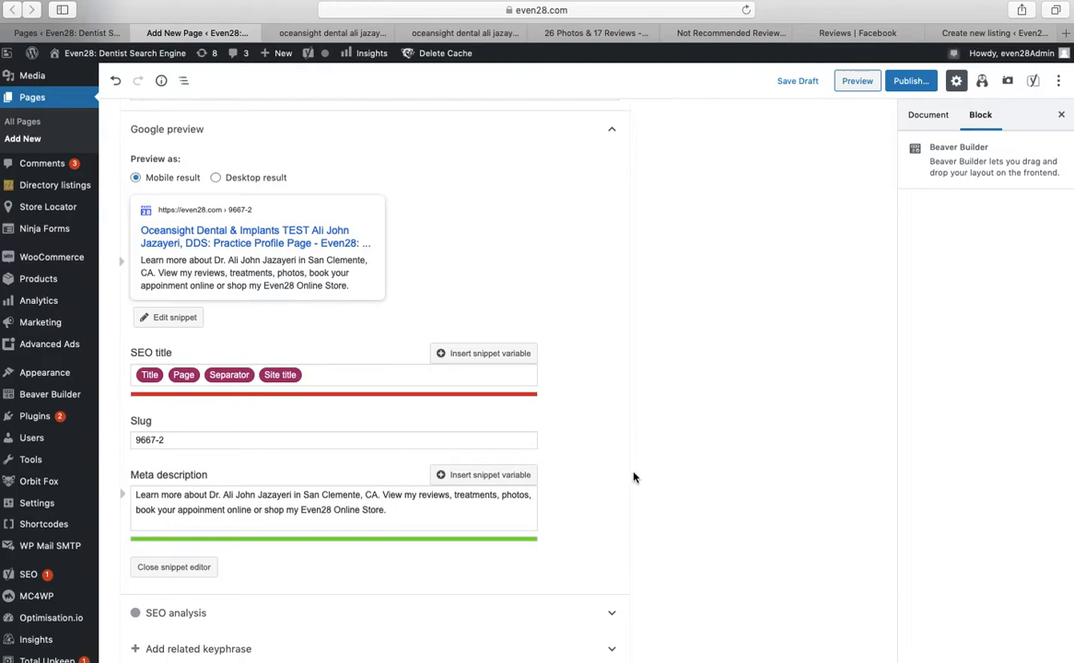
pyautogui.scroll(3, 633, 478)
pyautogui.scroll(8, 562, 477)
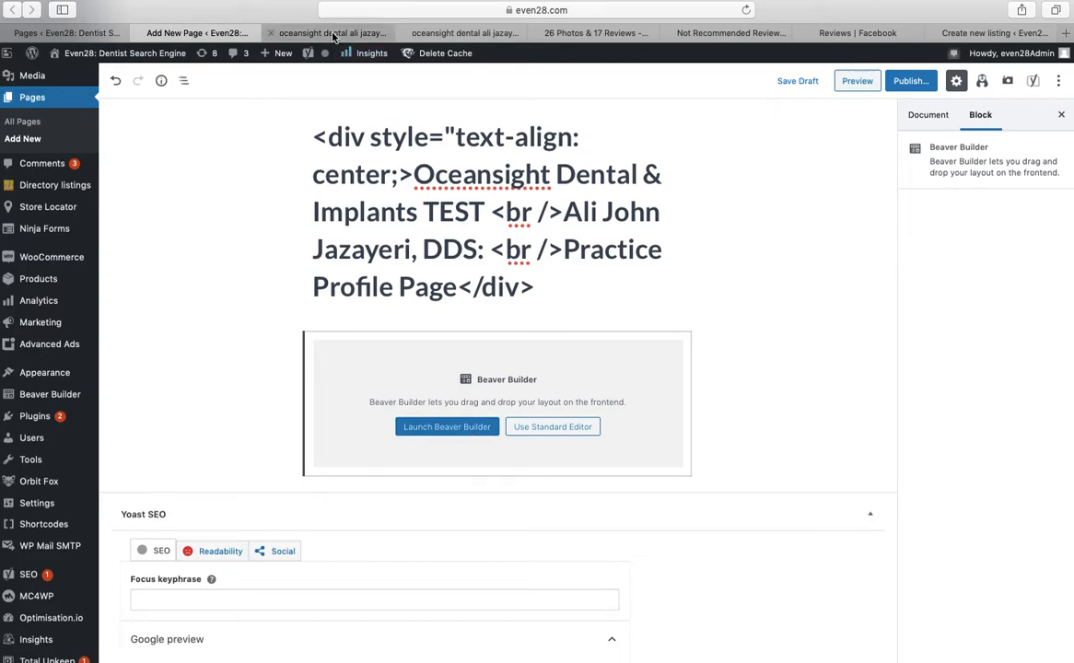
# Launch Beaver Builder on the page to edit it visually
pyautogui.click(465, 429)
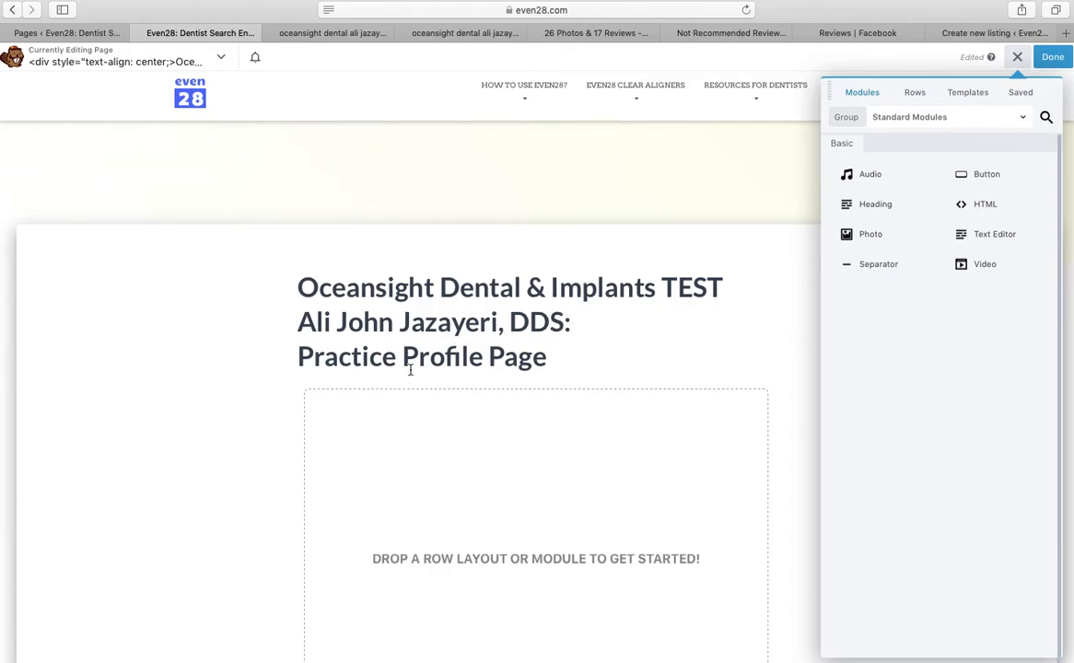
# Apply the saved Doctor's Profile template to the page
pyautogui.click(967, 92)
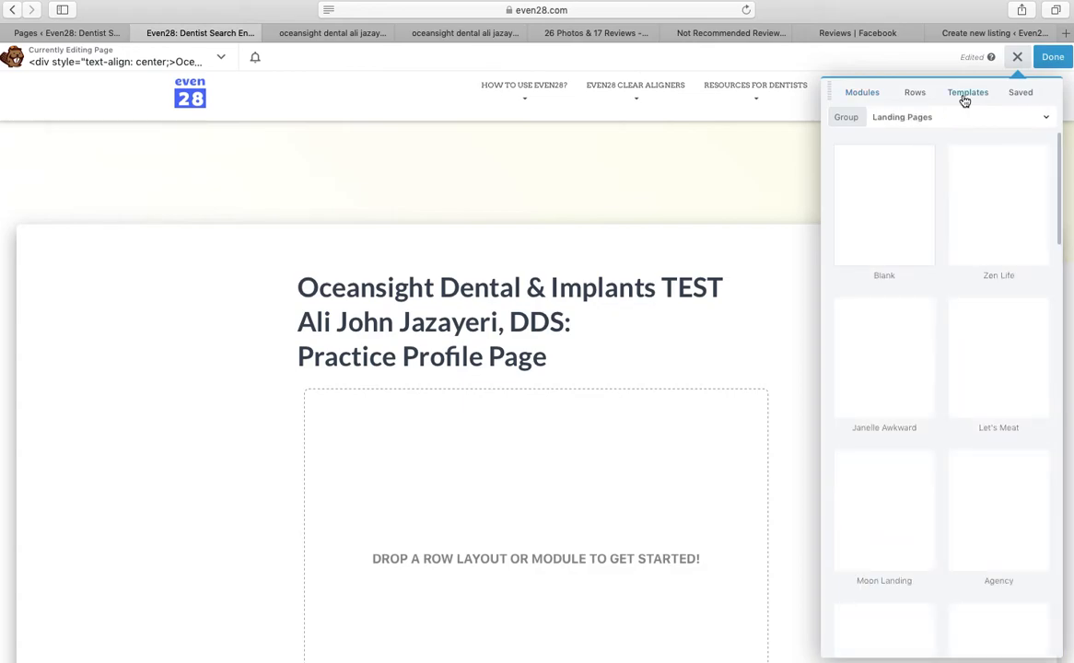
pyautogui.click(986, 120)
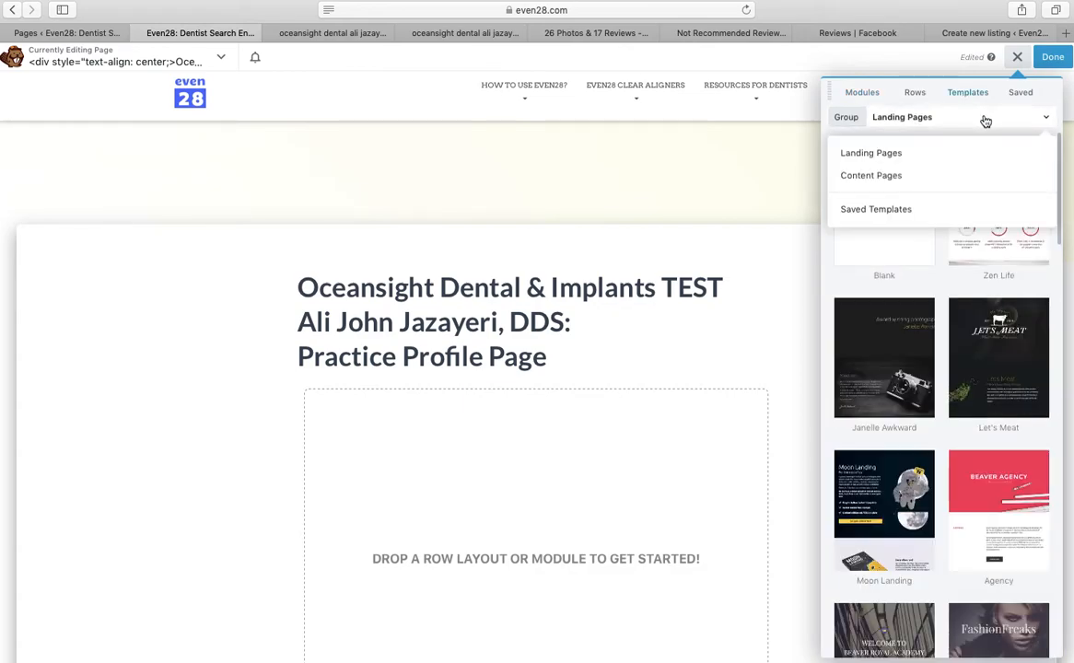
pyautogui.click(907, 214)
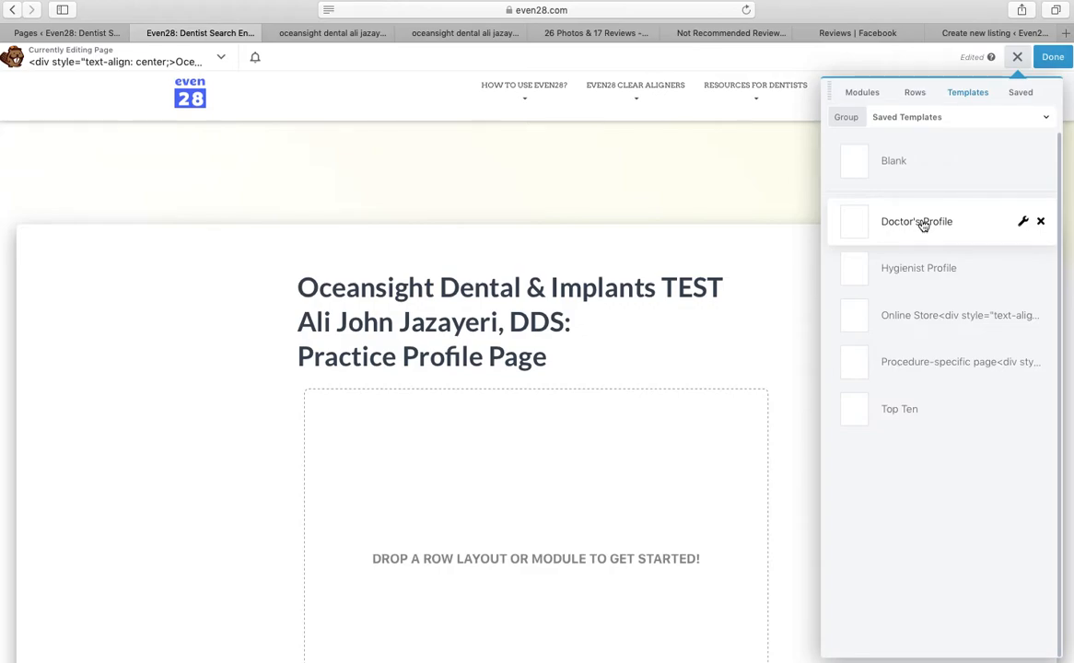
pyautogui.click(916, 231)
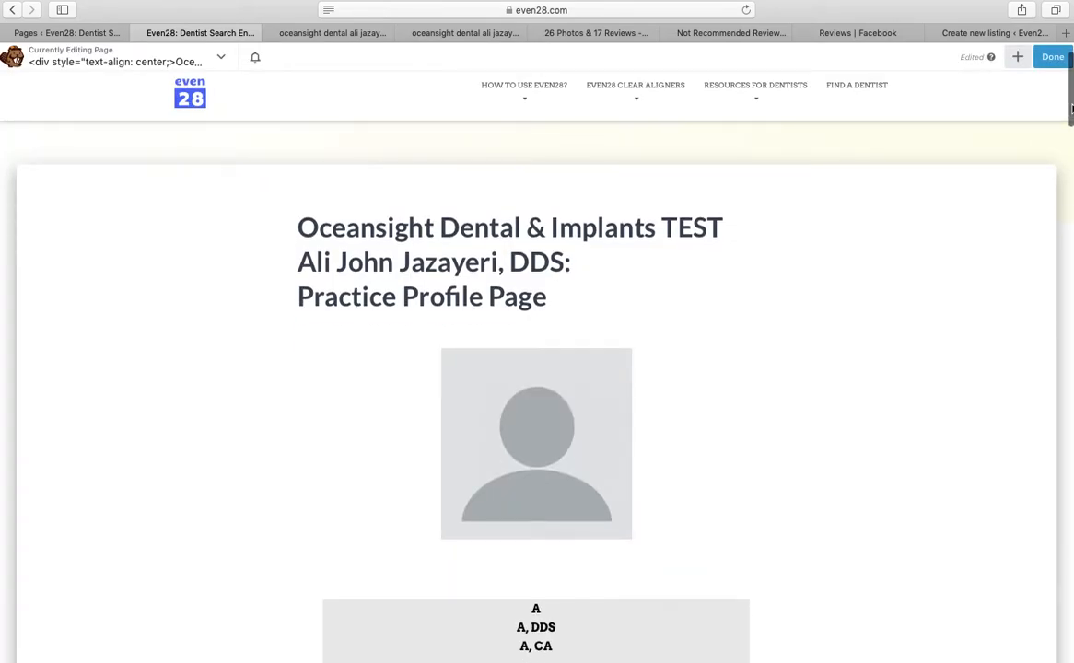
pyautogui.moveTo(1072, 117); pyautogui.dragTo(1060, 623)
# Open the profile photo's settings, then bring up the Google results for the practice
pyautogui.click(1049, 645)
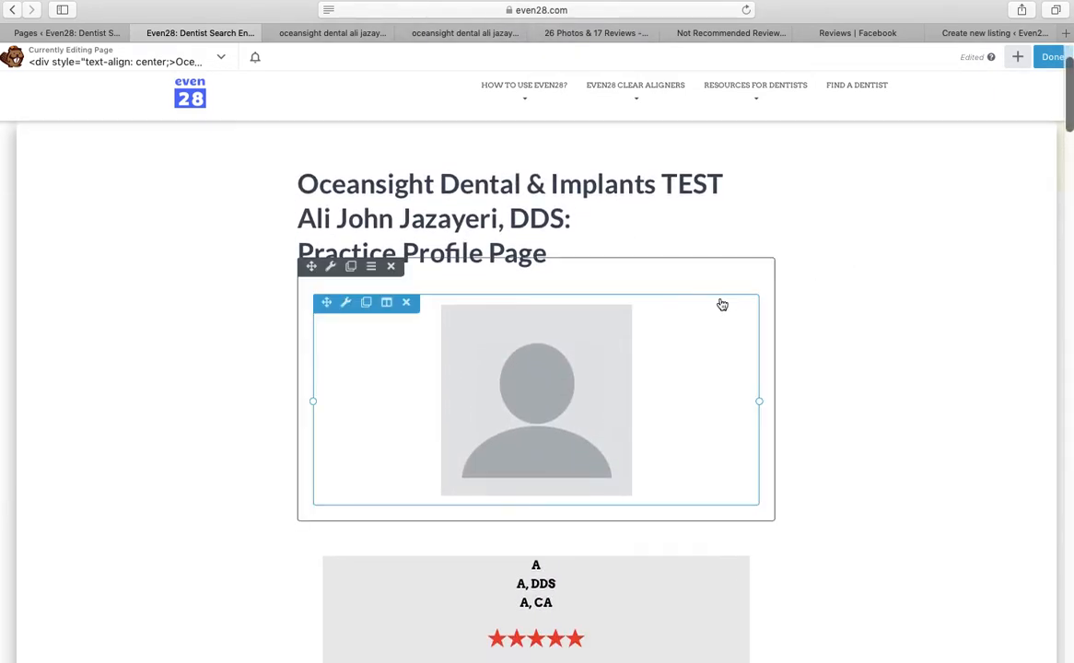
pyautogui.click(615, 345)
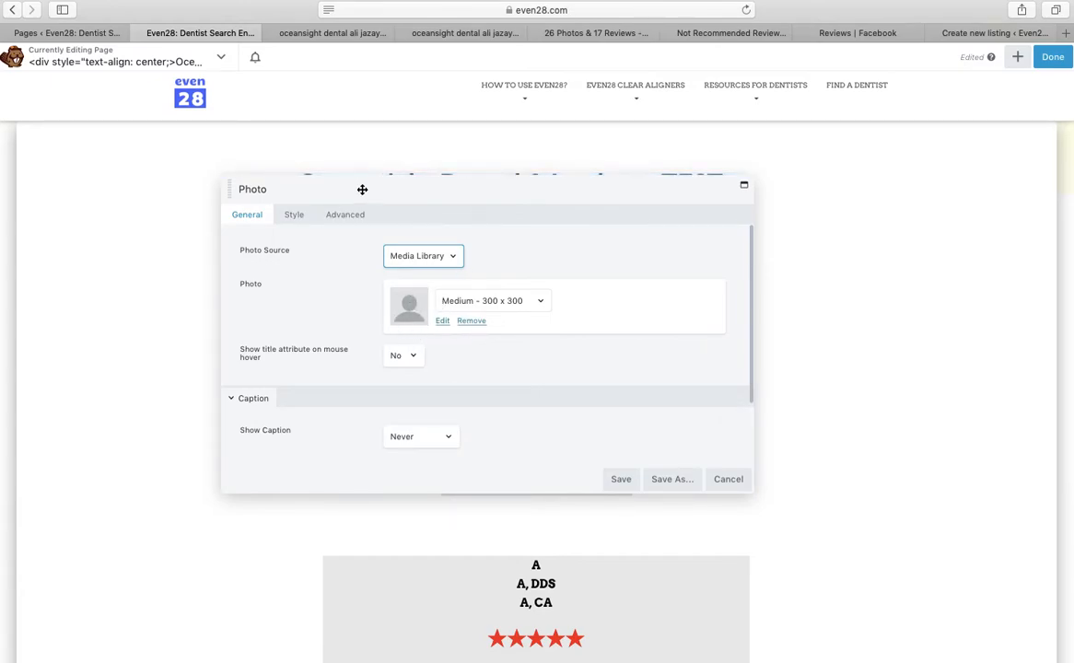
pyautogui.click(334, 33)
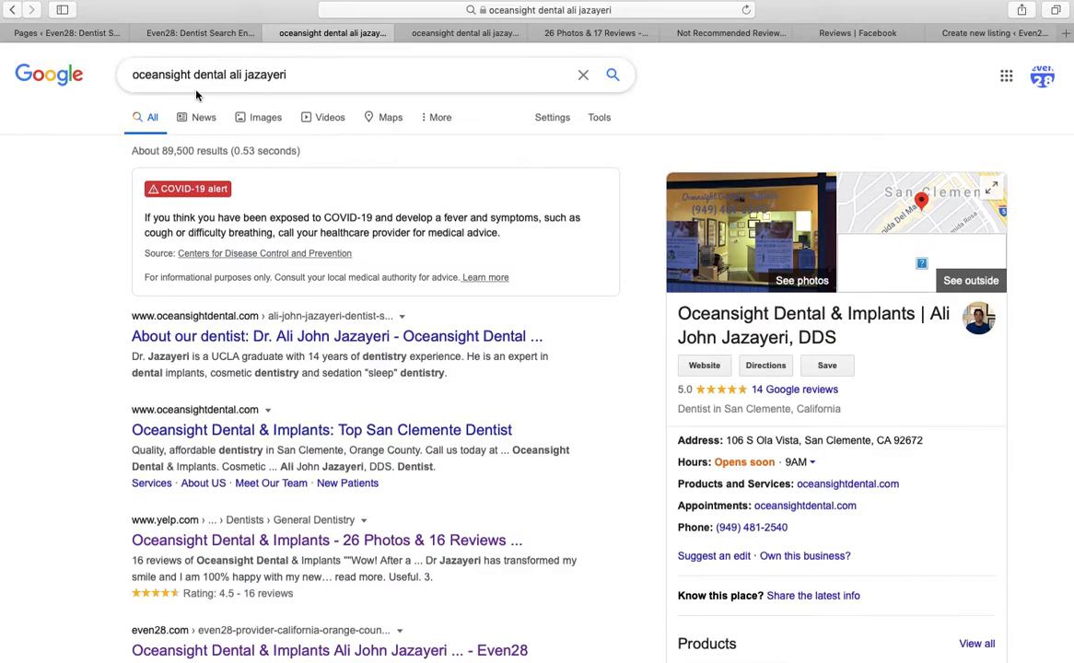
# Preview the dentist's 291 × 301 headshot in Google Images, then move to the Yelp page
pyautogui.click(454, 35)
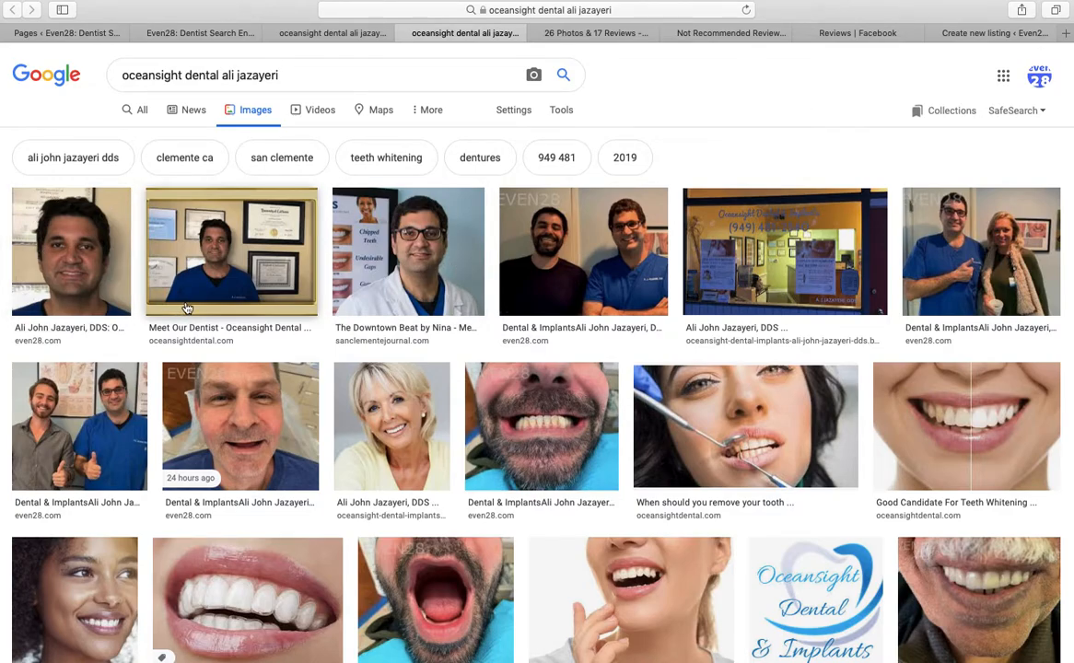
pyautogui.click(103, 273)
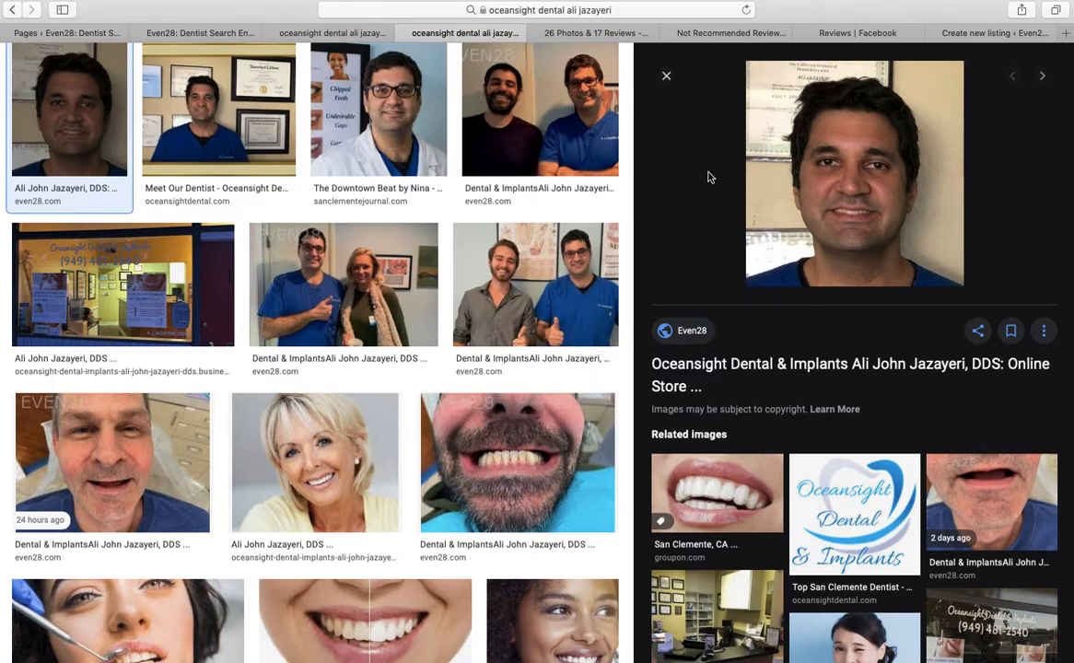
pyautogui.click(590, 33)
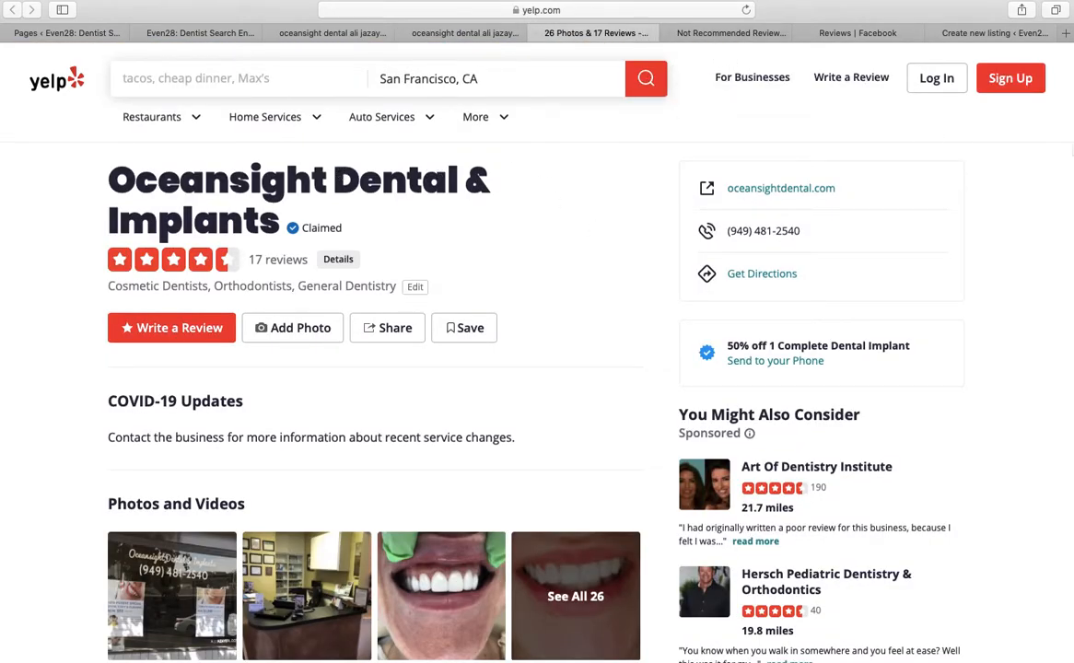
# Read the practice's Yelp reviews, its not-recommended reviews and its Facebook reviews
pyautogui.scroll(-2, 1070, 166)
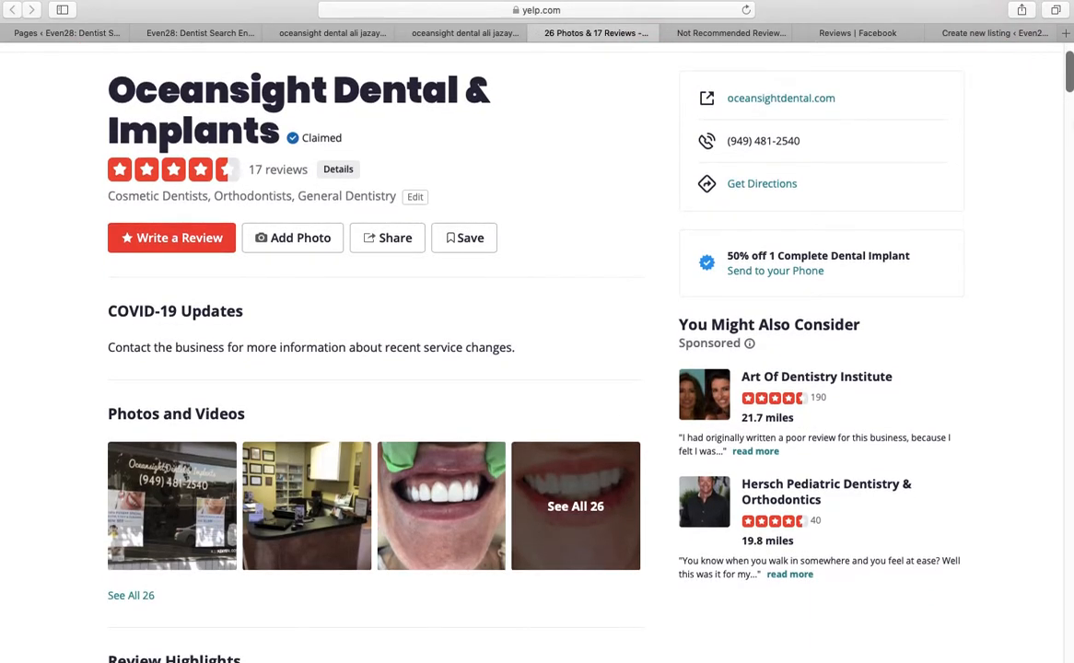
pyautogui.moveTo(1070, 78); pyautogui.dragTo(1069, 431)
pyautogui.scroll(-20, 249, 458)
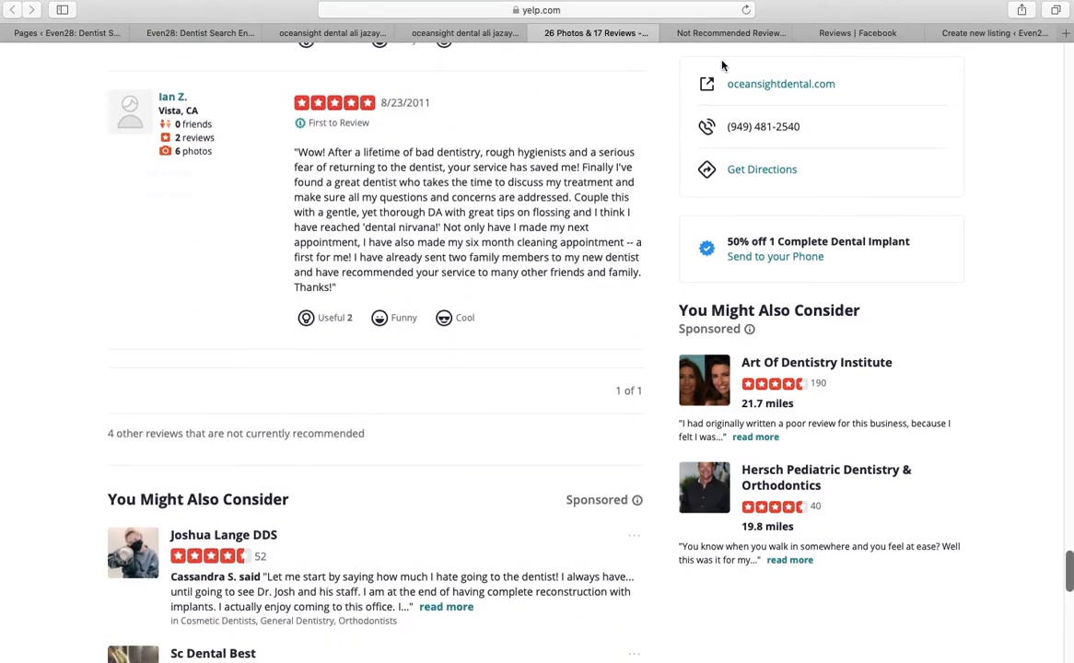
pyautogui.click(717, 35)
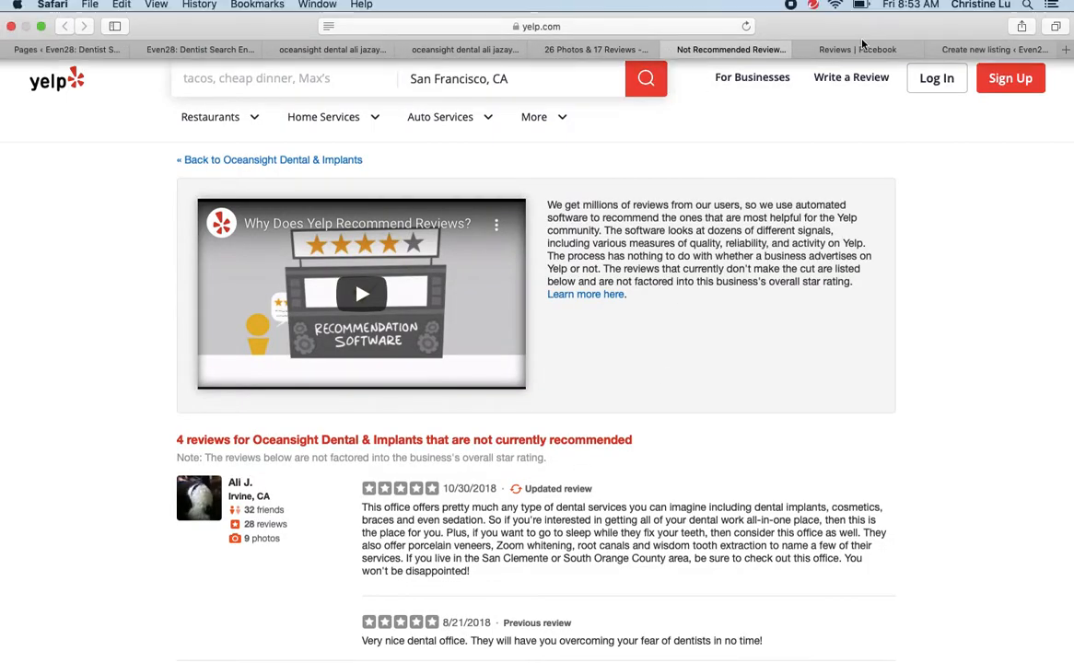
pyautogui.click(858, 32)
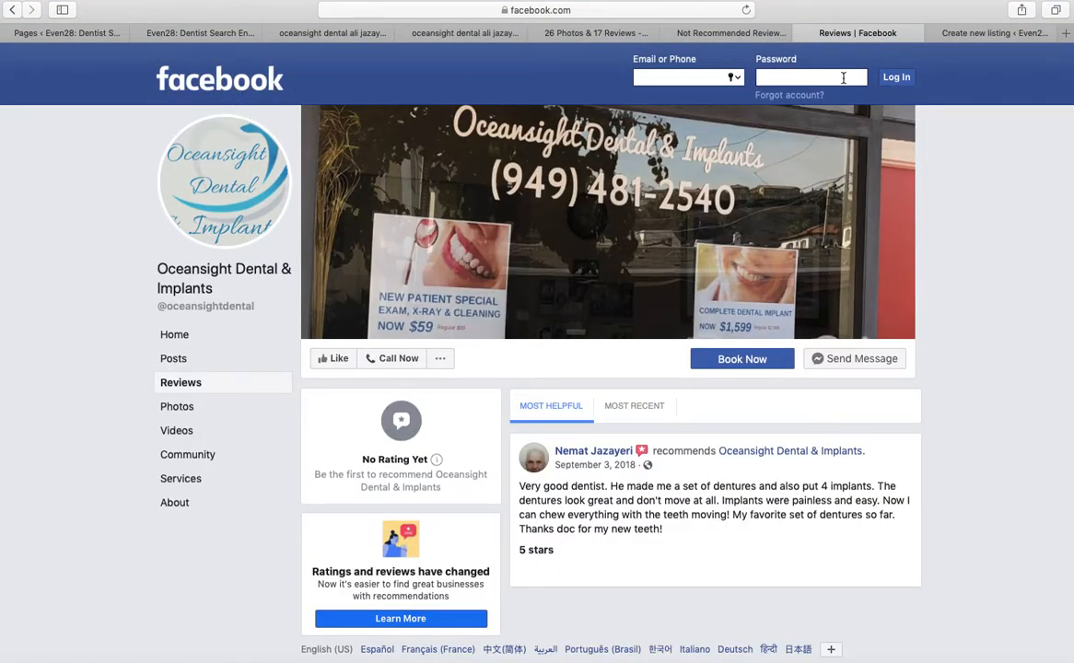
# Cycle through the research tabs and return to the profile photo settings
pyautogui.click(992, 38)
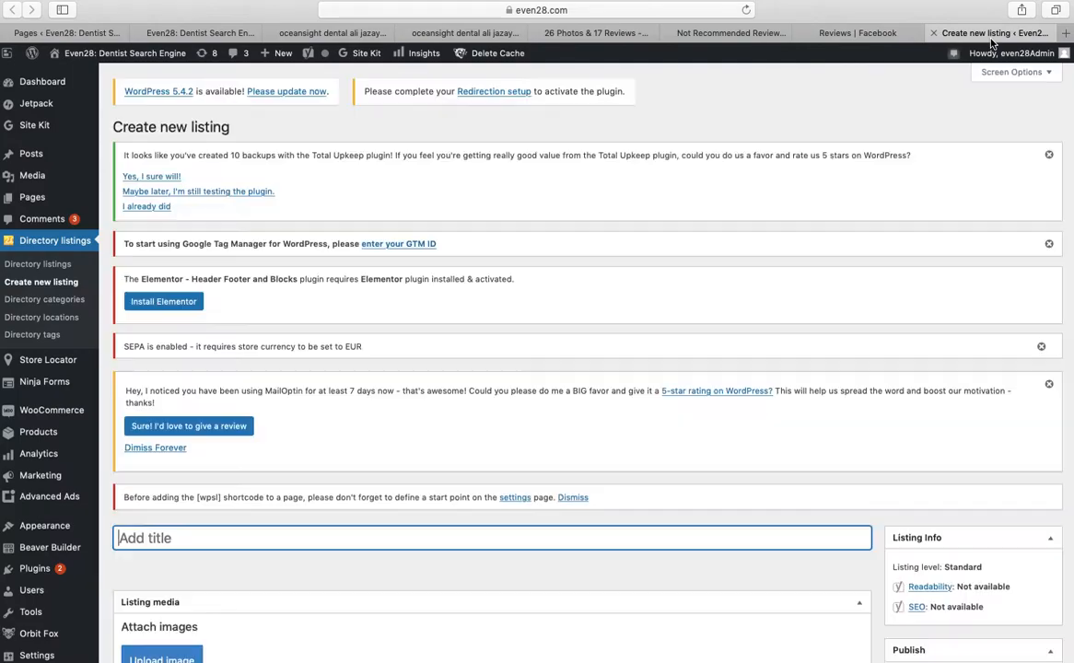
pyautogui.click(442, 33)
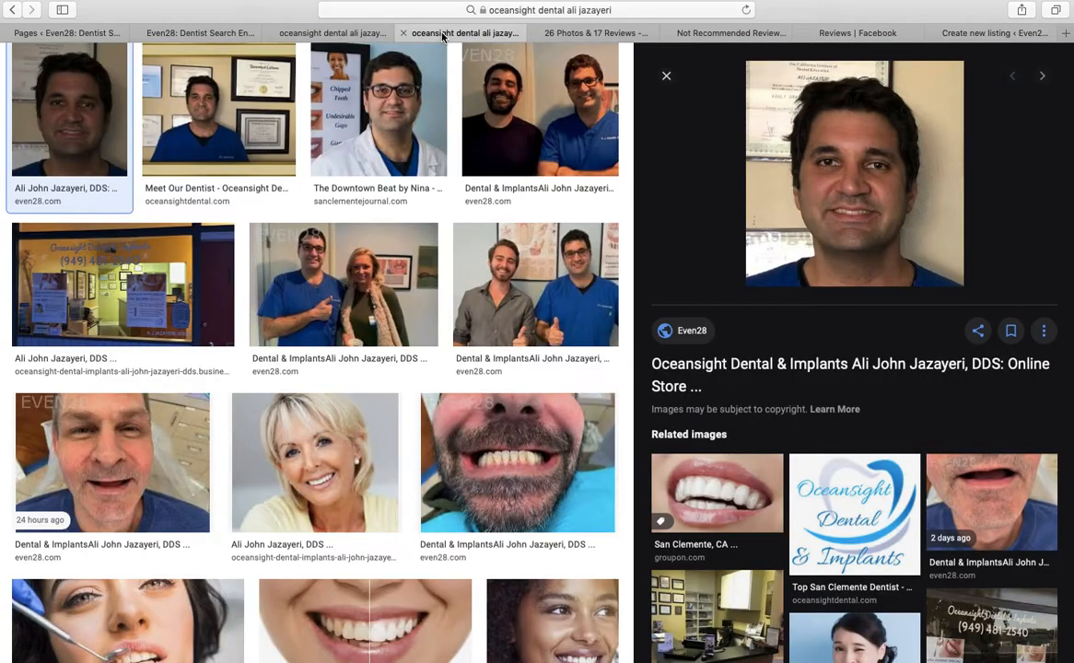
pyautogui.click(338, 36)
pyautogui.click(397, 29)
pyautogui.click(592, 35)
pyautogui.click(710, 33)
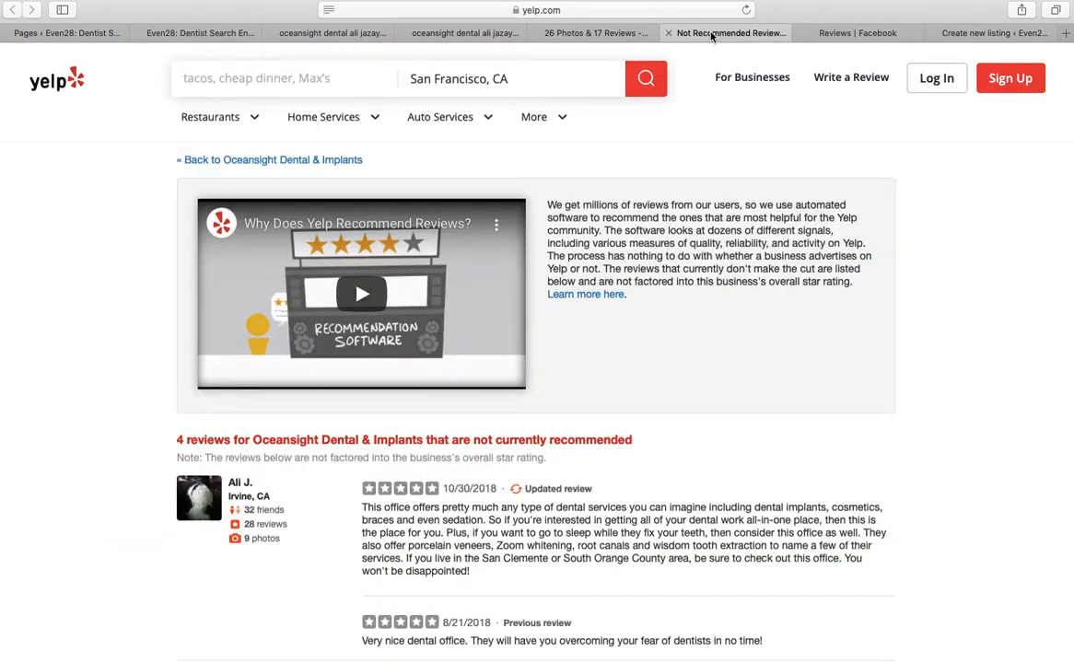
pyautogui.click(834, 34)
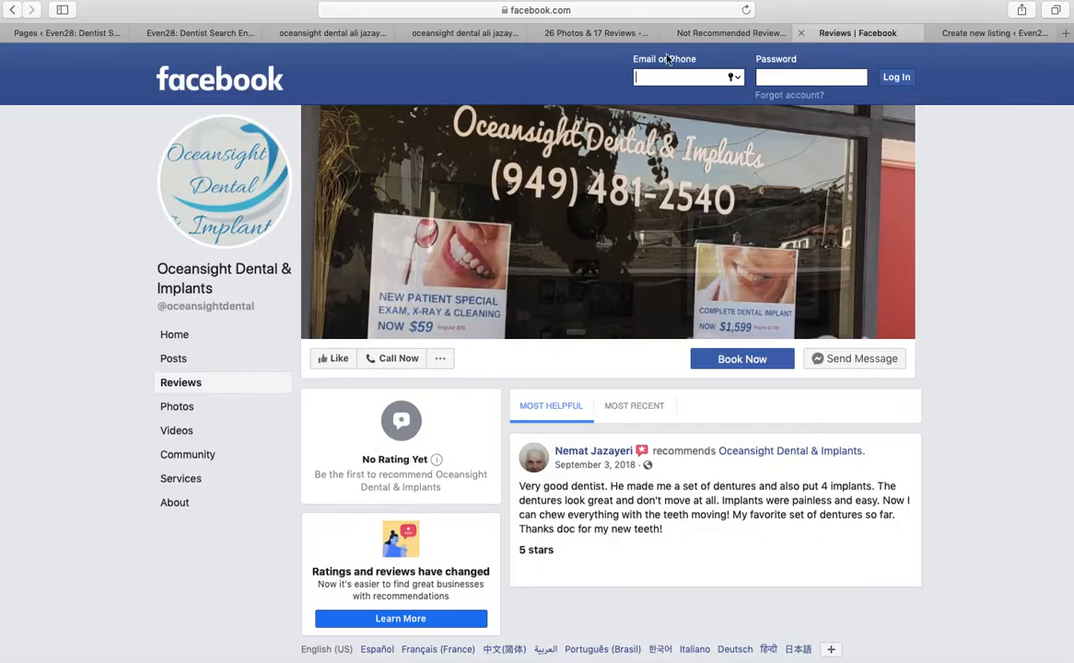
pyautogui.click(318, 34)
pyautogui.click(205, 37)
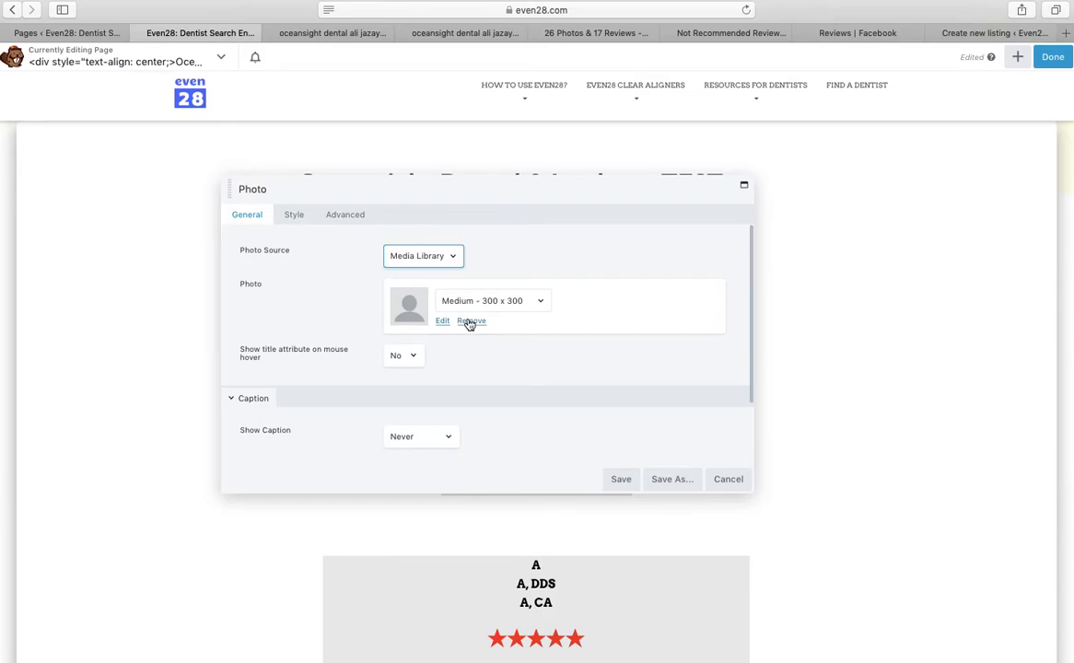
# Remove the placeholder photo, browse the media library, then discard the photo settings
pyautogui.click(468, 321)
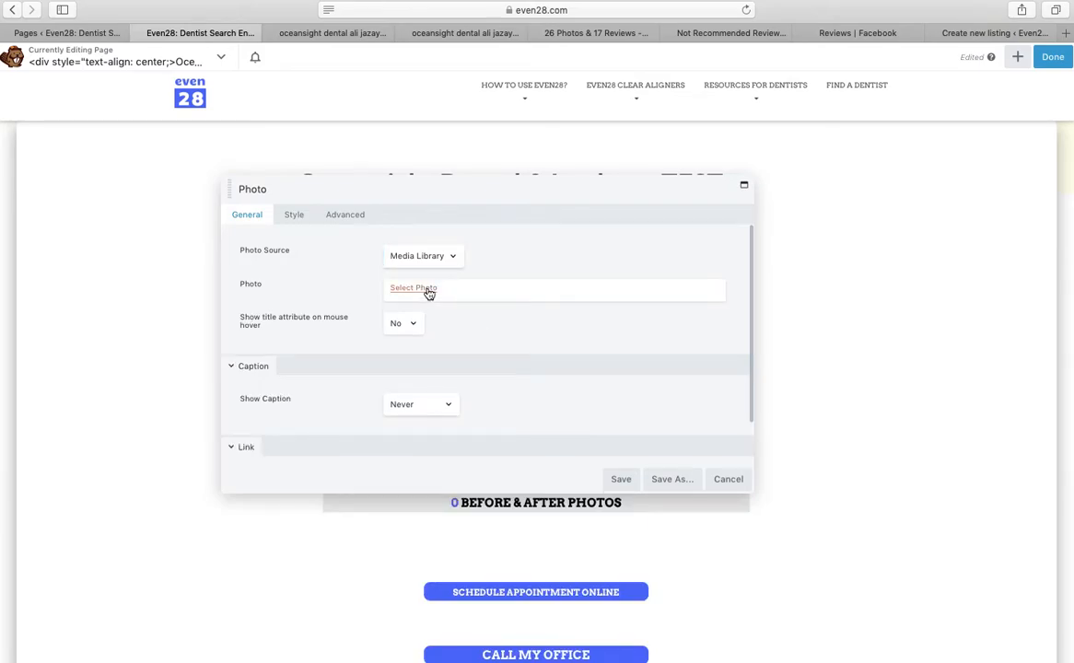
pyautogui.click(427, 291)
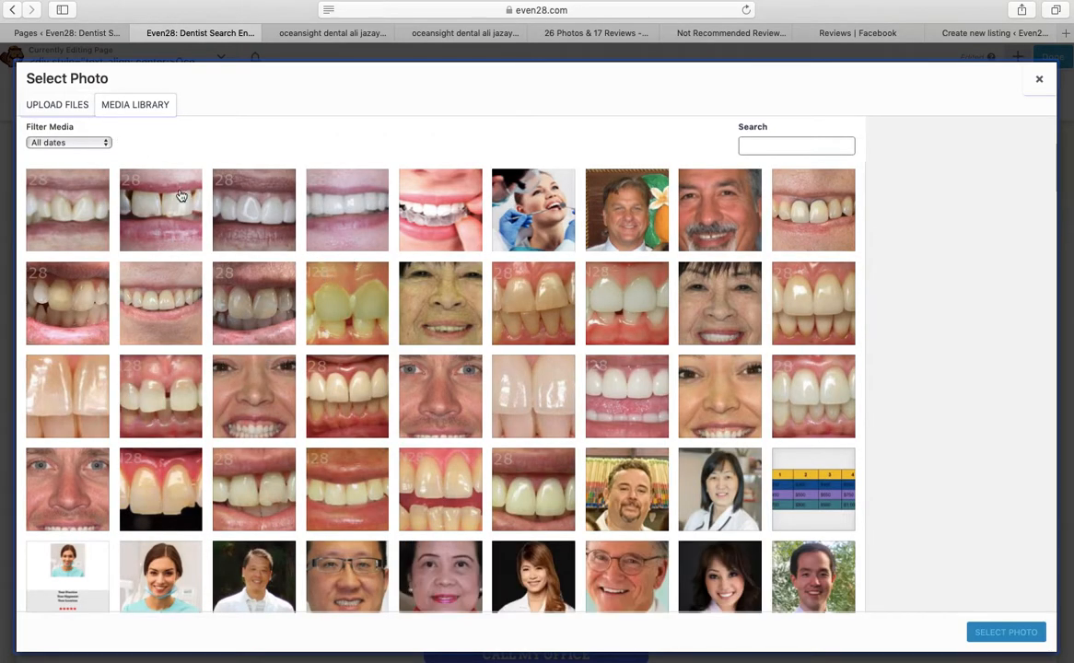
pyautogui.click(634, 473)
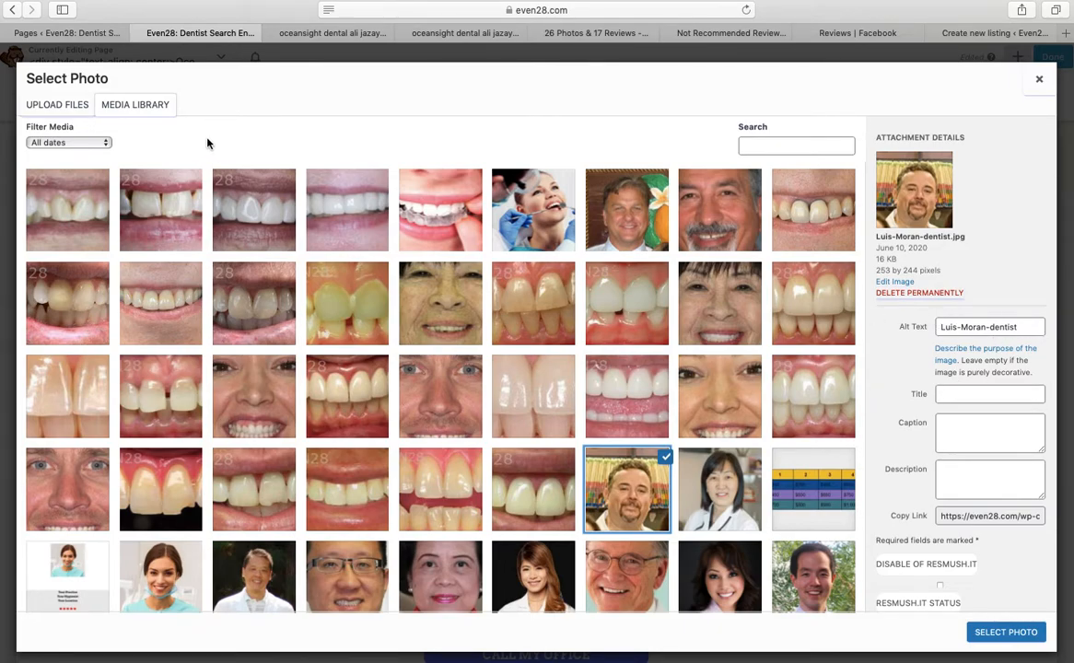
pyautogui.click(1034, 87)
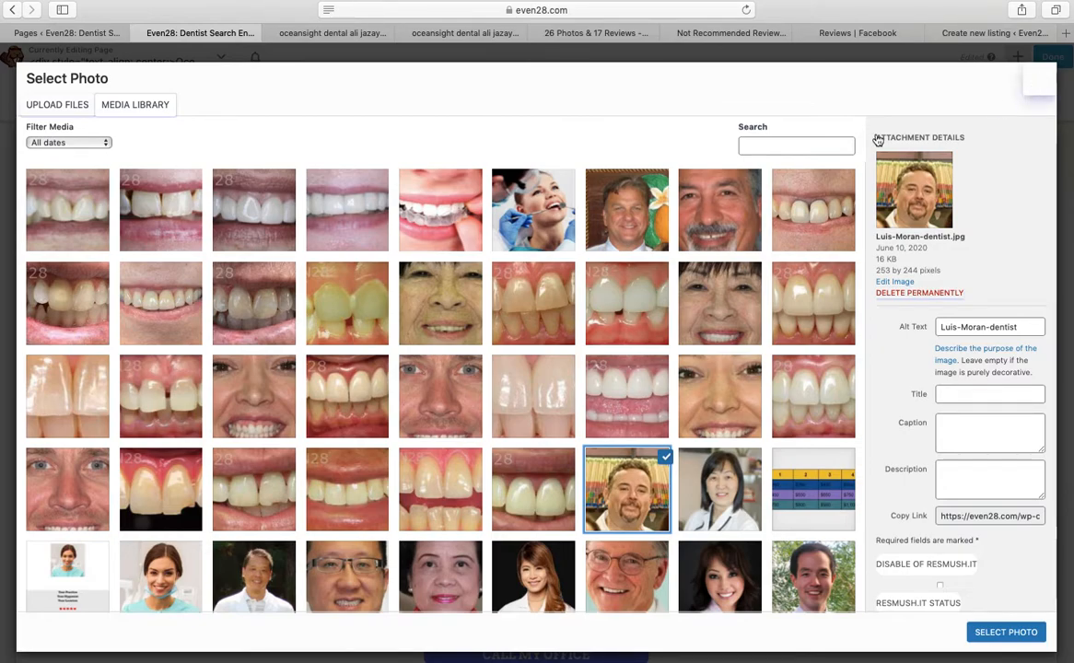
pyautogui.click(728, 480)
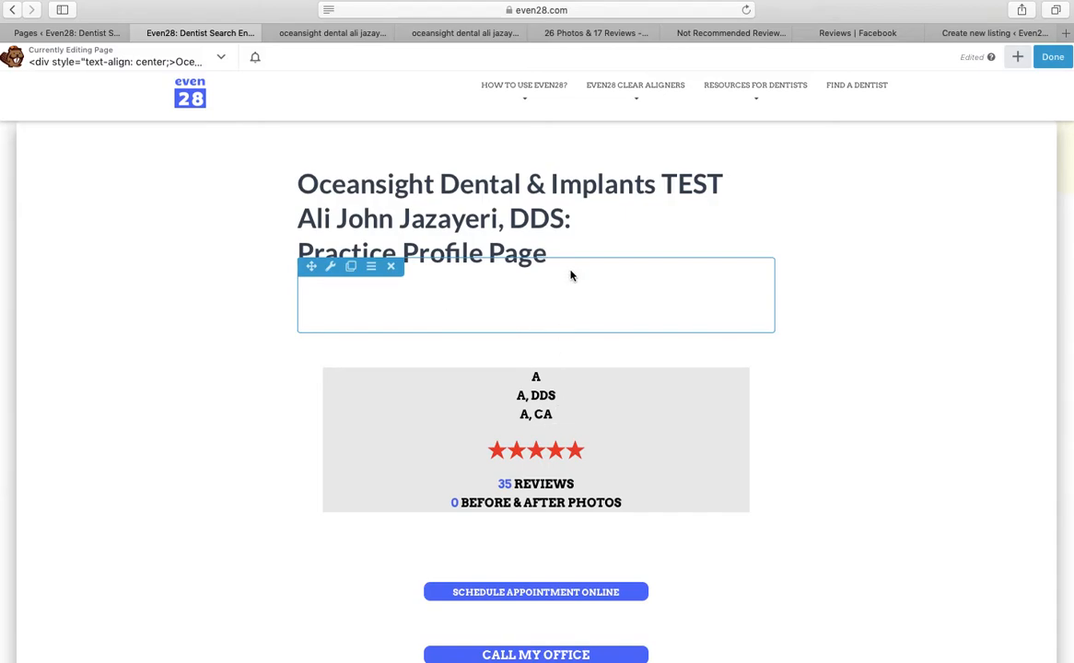
# Reopen the photo module, remove its current image and open the media library
pyautogui.click(537, 358)
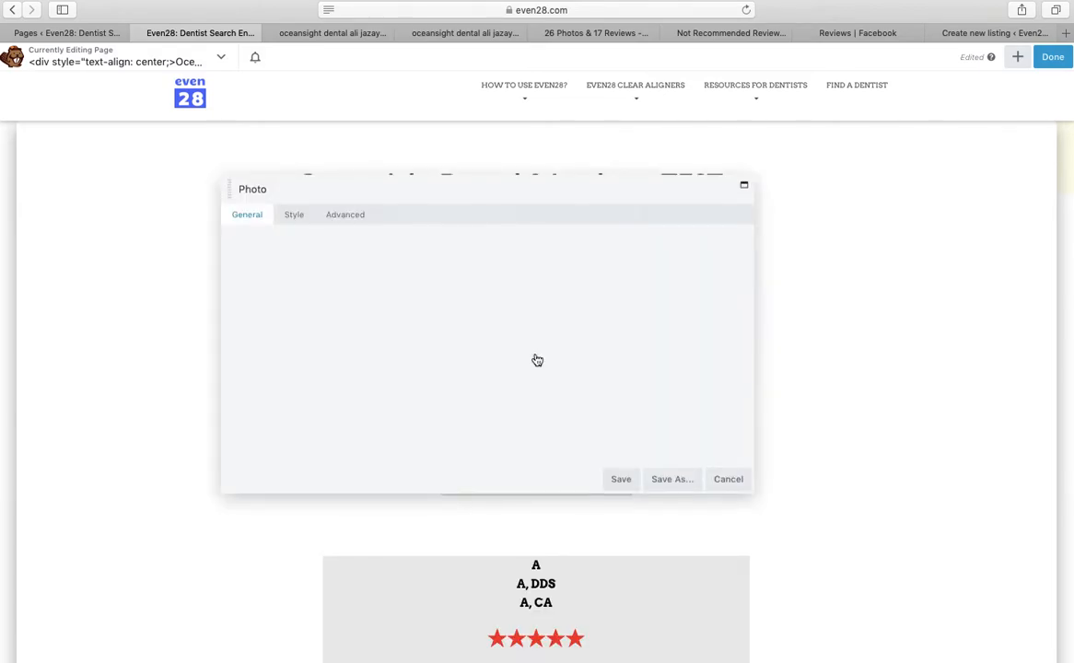
pyautogui.click(468, 321)
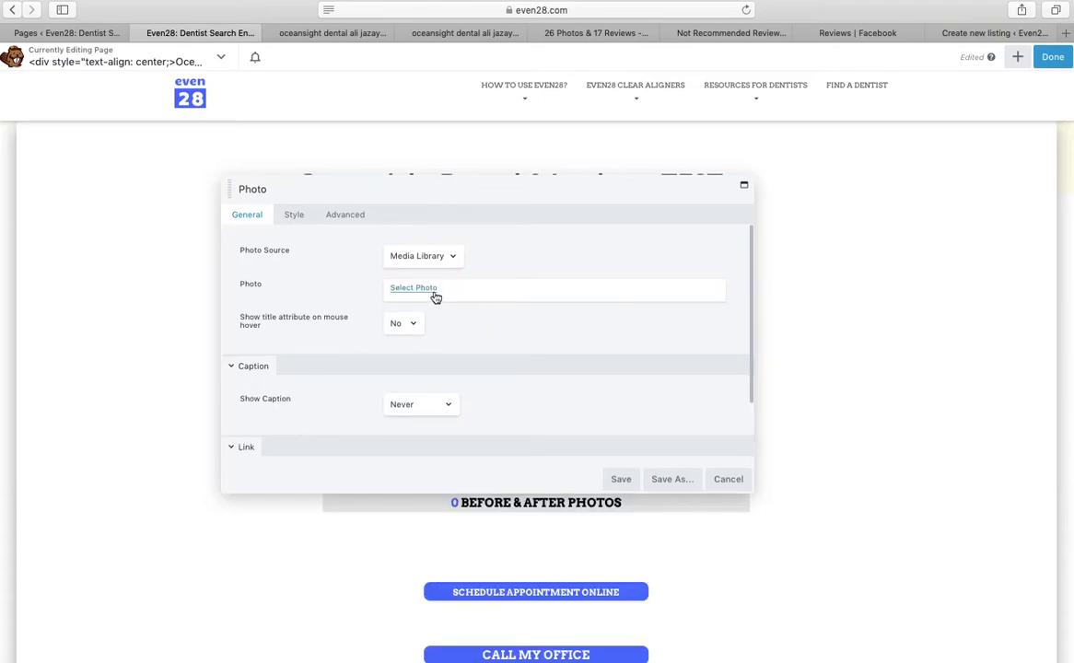
pyautogui.click(435, 295)
# Search the media library for the dentist's name, then close it and cancel the photo settings
pyautogui.click(764, 144)
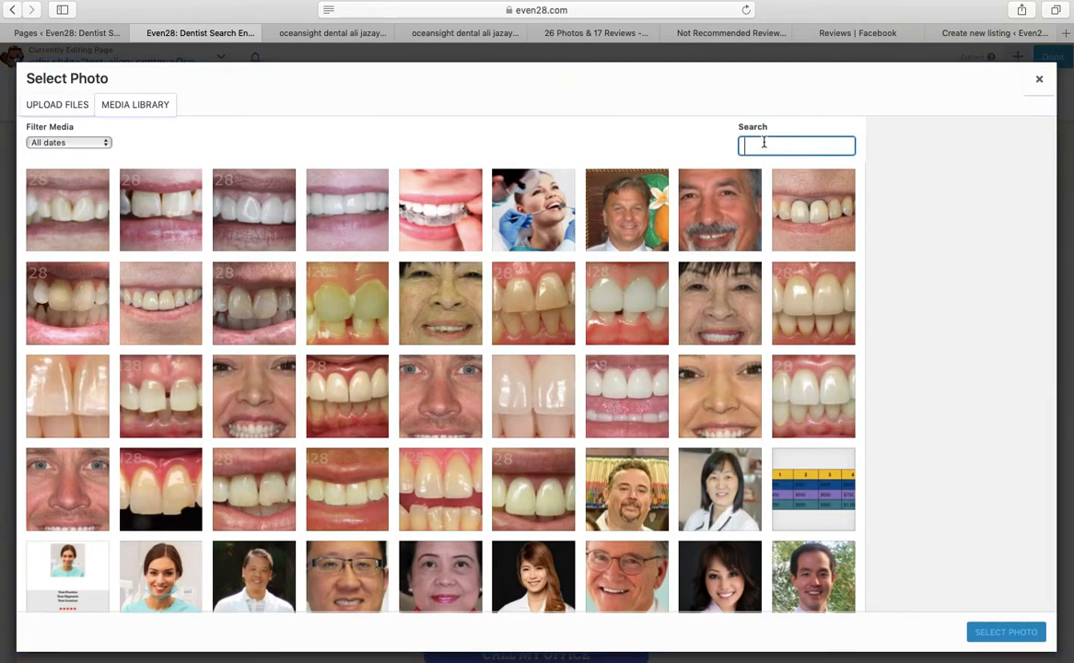
pyautogui.write('al')
pyautogui.press('BackSpace')
pyautogui.press('BackSpace')
pyautogui.press('BackSpace')
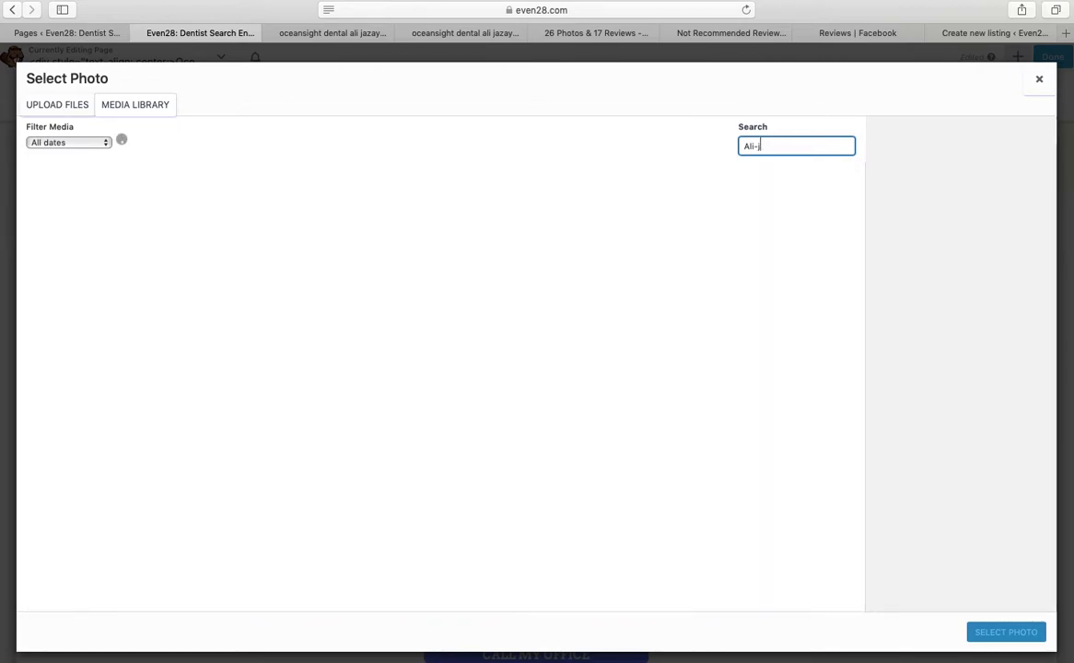
pyautogui.write('ohn')
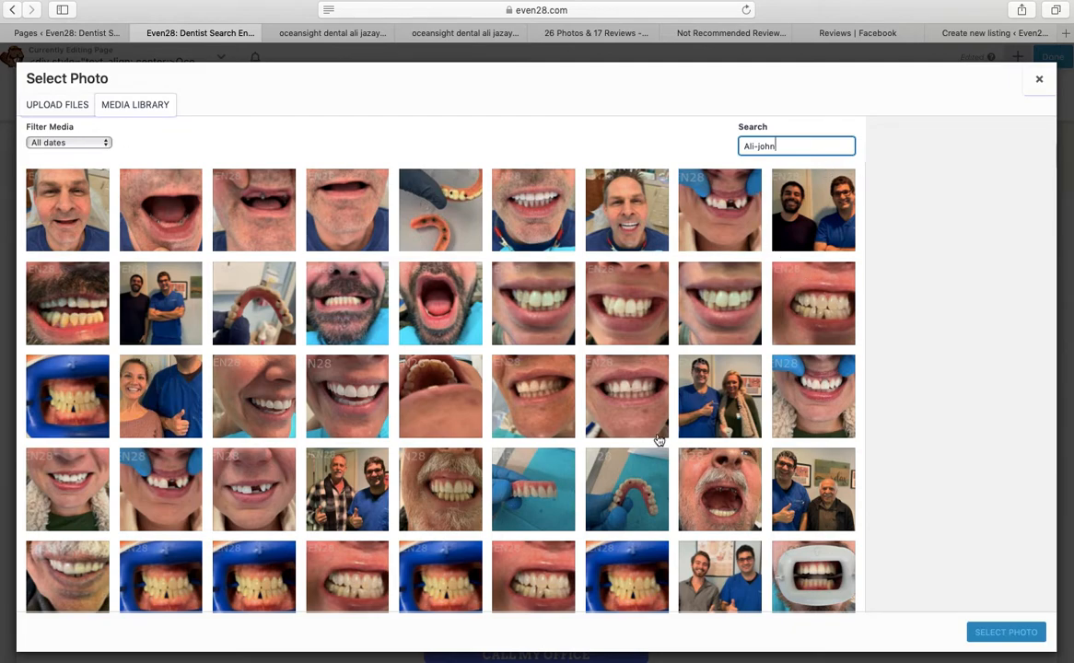
pyautogui.click(1040, 81)
pyautogui.click(728, 480)
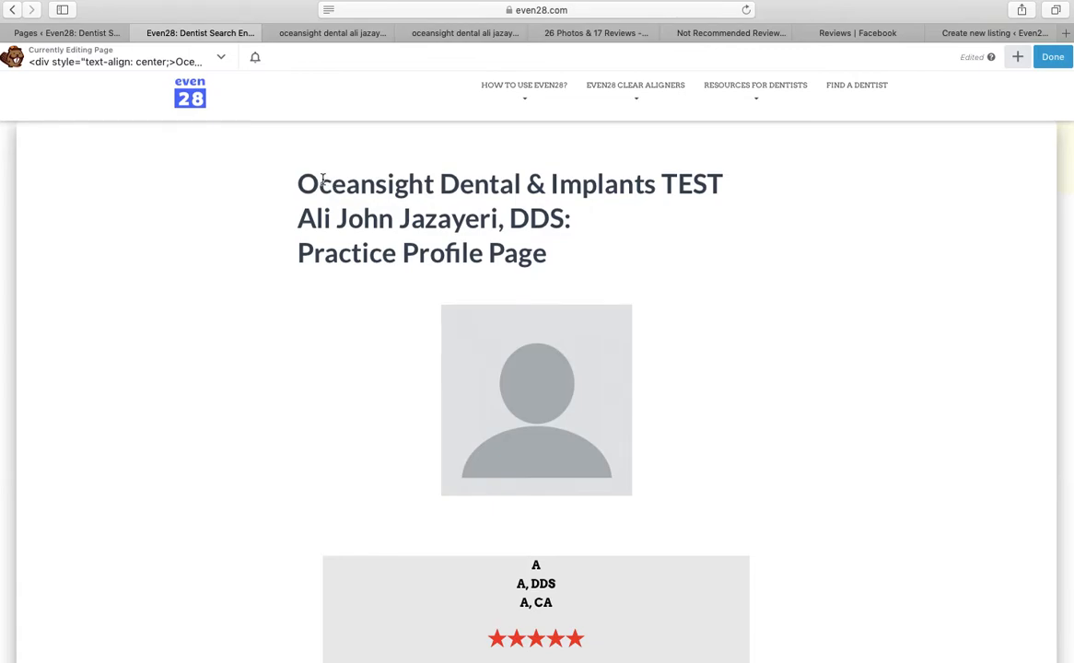
# Copy the three-line page title
pyautogui.moveTo(295, 181); pyautogui.dragTo(561, 254)
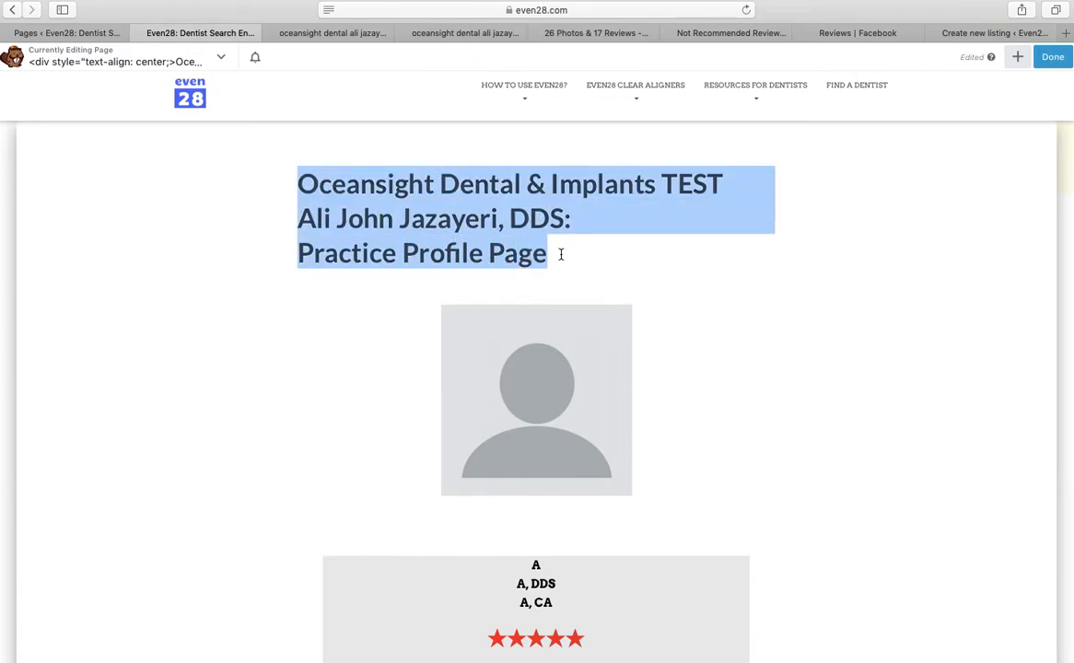
pyautogui.rightClick(470, 223)
pyautogui.click(509, 272)
# Paste the title over the reviews box's placeholder lines, keeping the stars on their own line
pyautogui.scroll(-5, 857, 295)
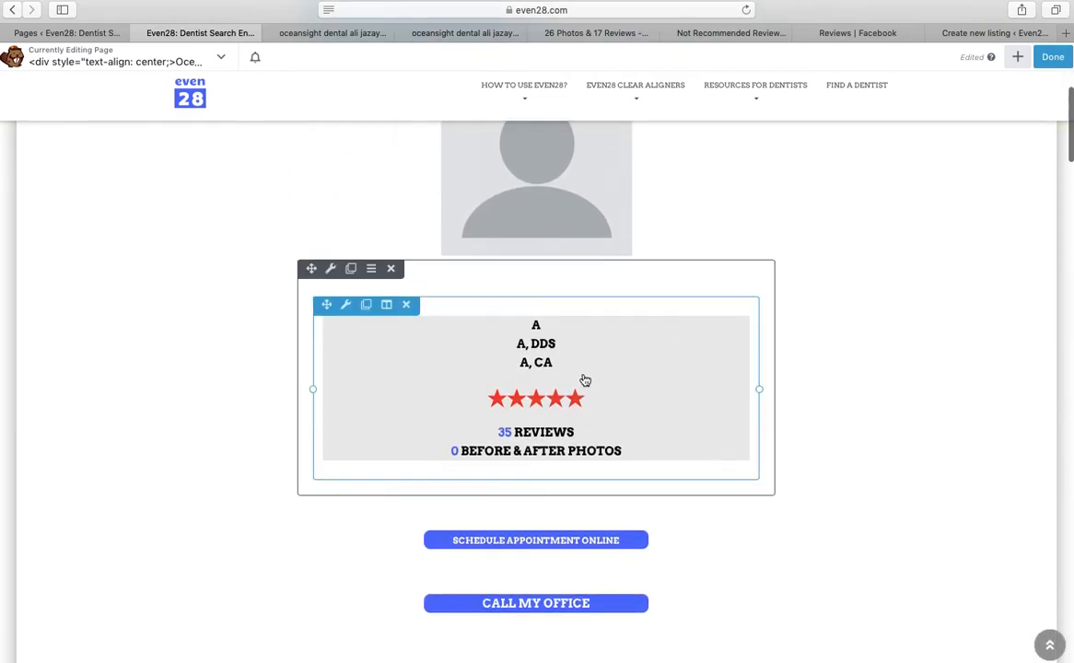
pyautogui.click(579, 380)
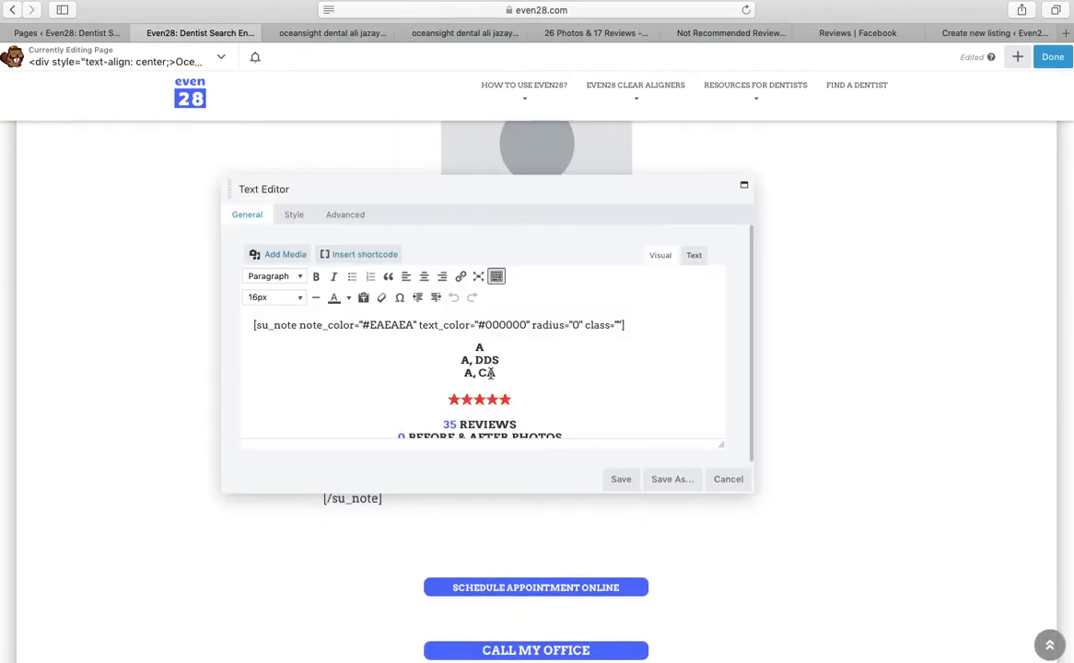
pyautogui.moveTo(506, 375); pyautogui.dragTo(475, 349)
pyautogui.write('v=')
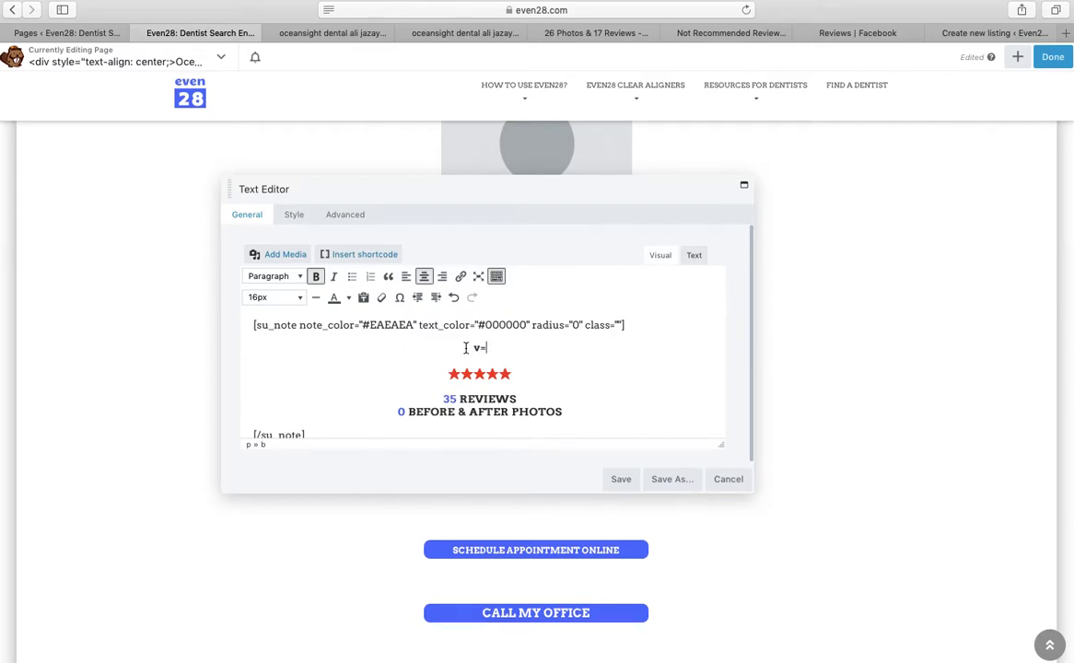
pyautogui.press('BackSpace')
pyautogui.press('BackSpace')
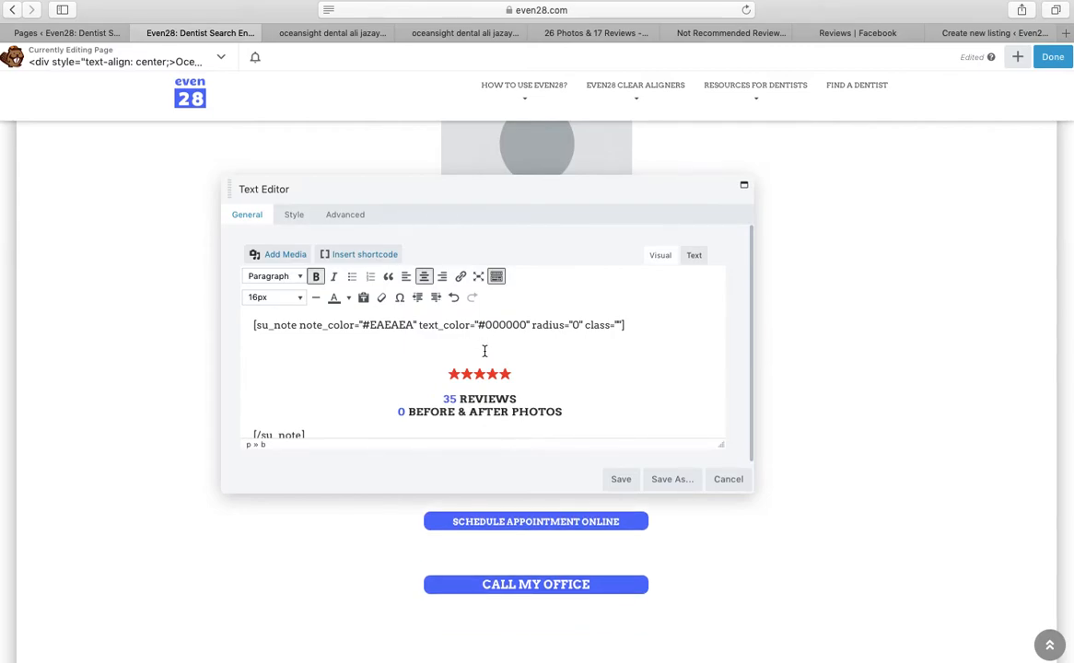
pyautogui.rightClick(483, 351)
pyautogui.click(511, 425)
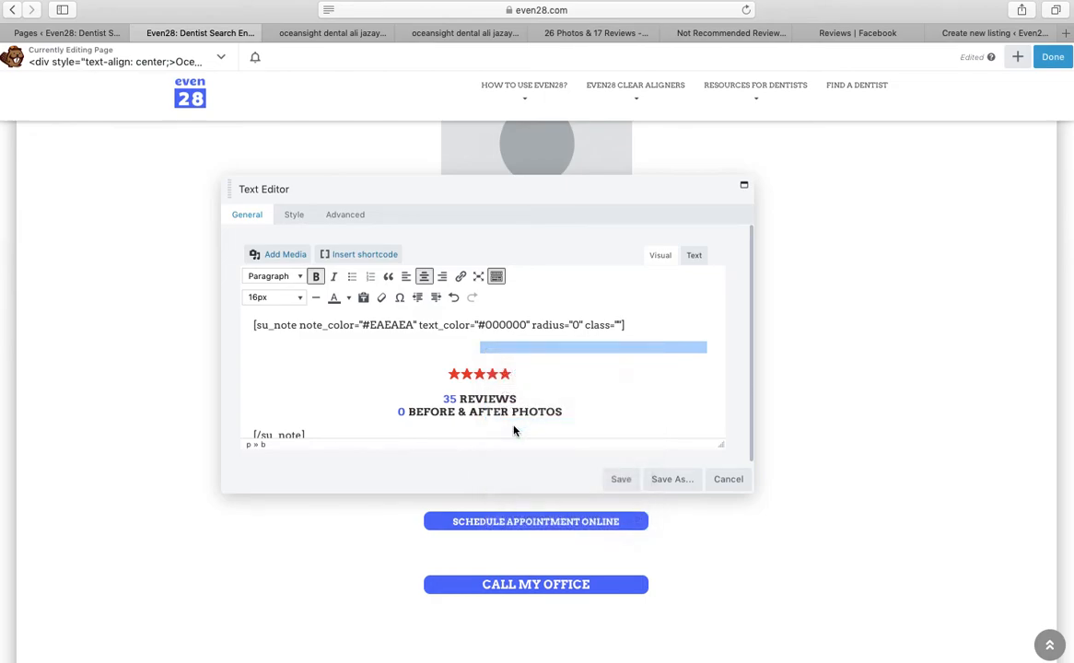
pyautogui.click(517, 374)
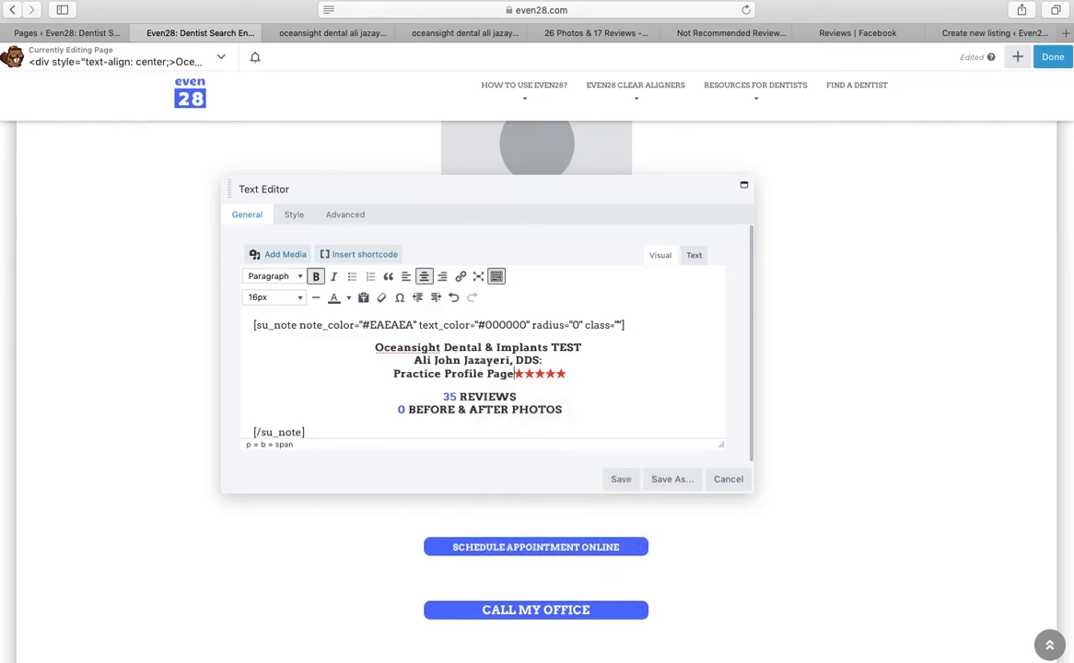
pyautogui.press('Return')
# Replace the 'Practice Profile Page' line with 'San Clemente, CA' and save the reviews box
pyautogui.click(594, 346)
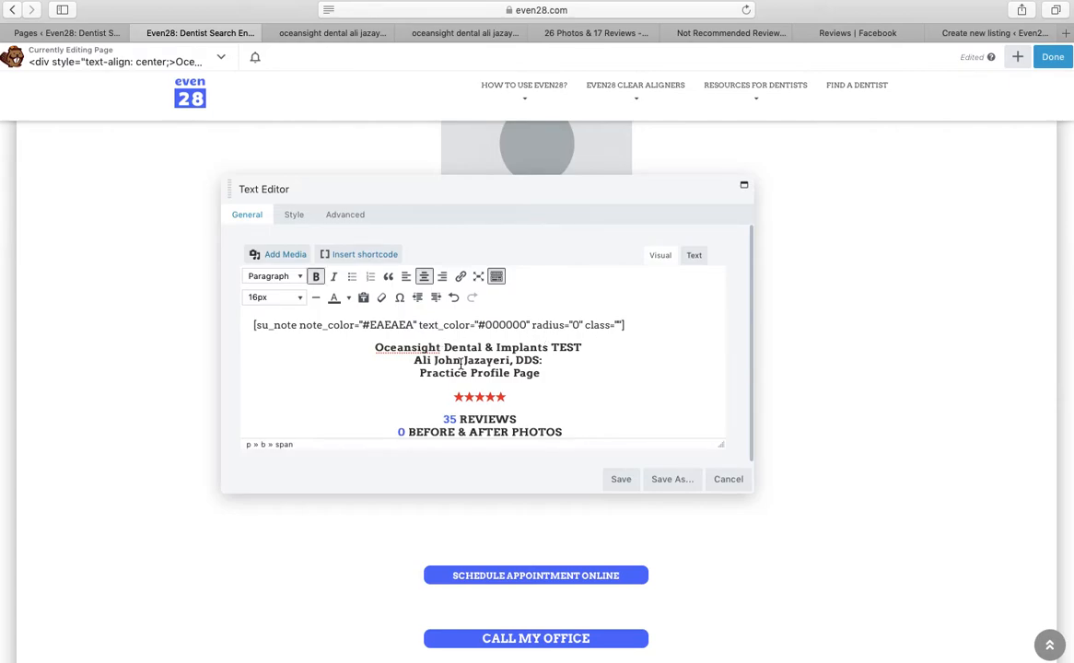
pyautogui.moveTo(548, 372); pyautogui.dragTo(418, 380)
pyautogui.click(417, 381)
pyautogui.moveTo(551, 377); pyautogui.dragTo(428, 368)
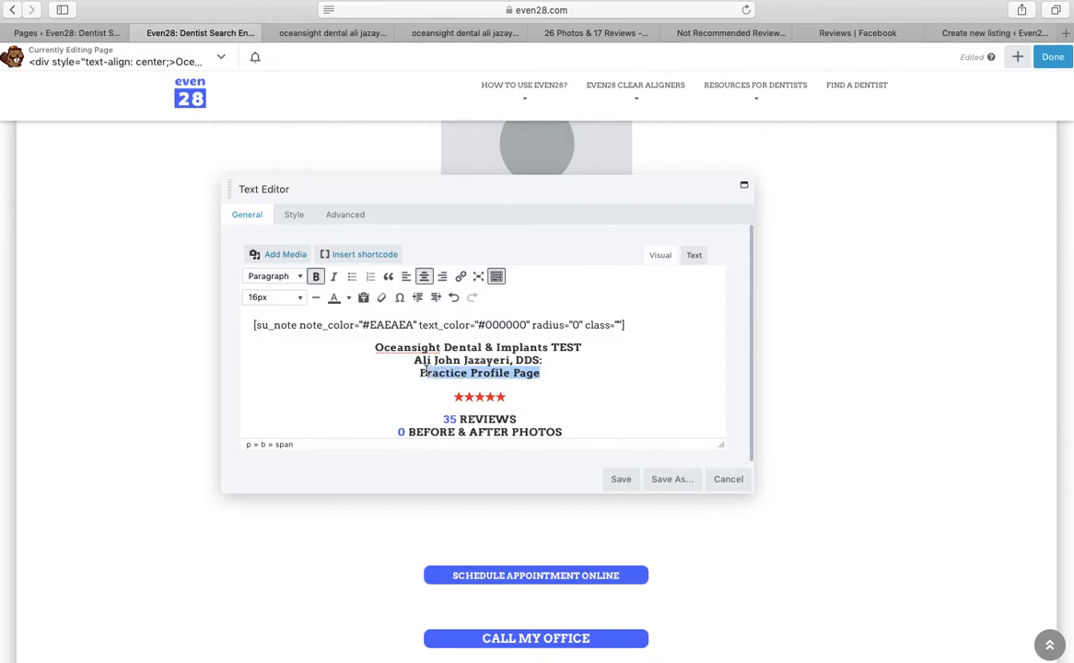
pyautogui.press('BackSpace')
pyautogui.press('BackSpace')
pyautogui.write('San C')
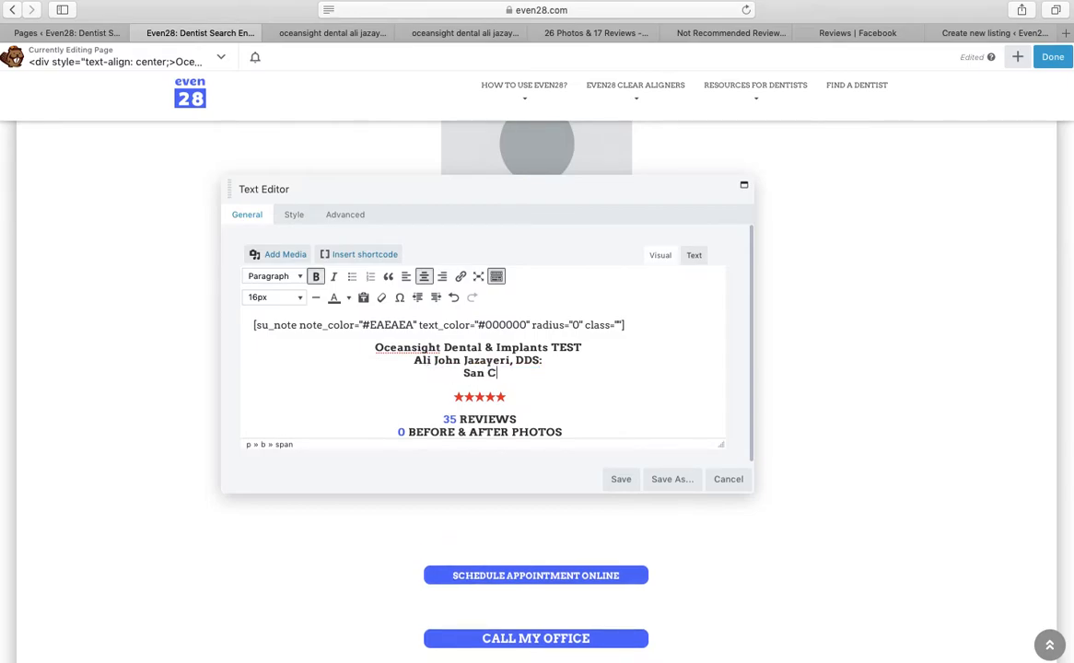
pyautogui.write('lemente, CA')
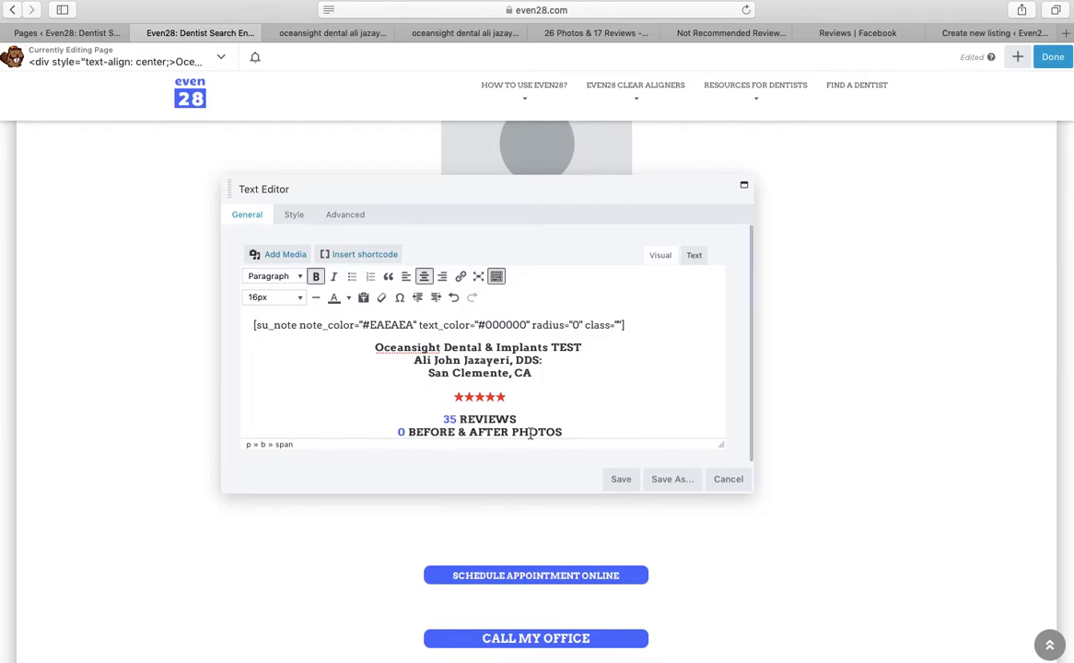
pyautogui.doubleClick(452, 419)
pyautogui.click(621, 479)
# Check the Call My Office button's phone link, then return to the practice's Google results
pyautogui.scroll(-3, 805, 426)
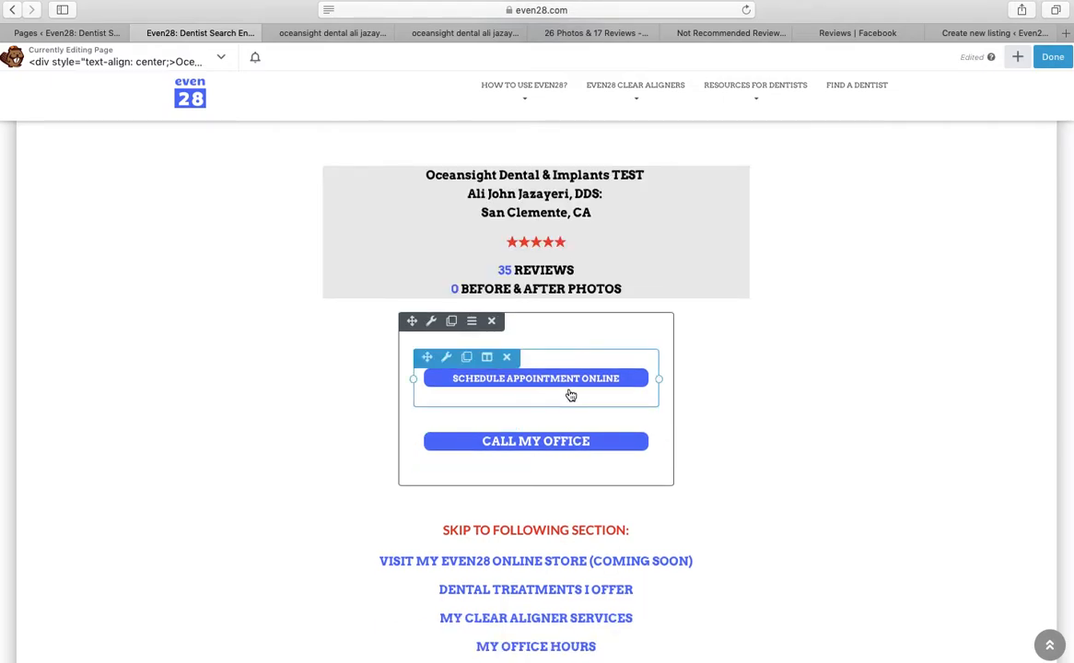
pyautogui.scroll(-1, 571, 396)
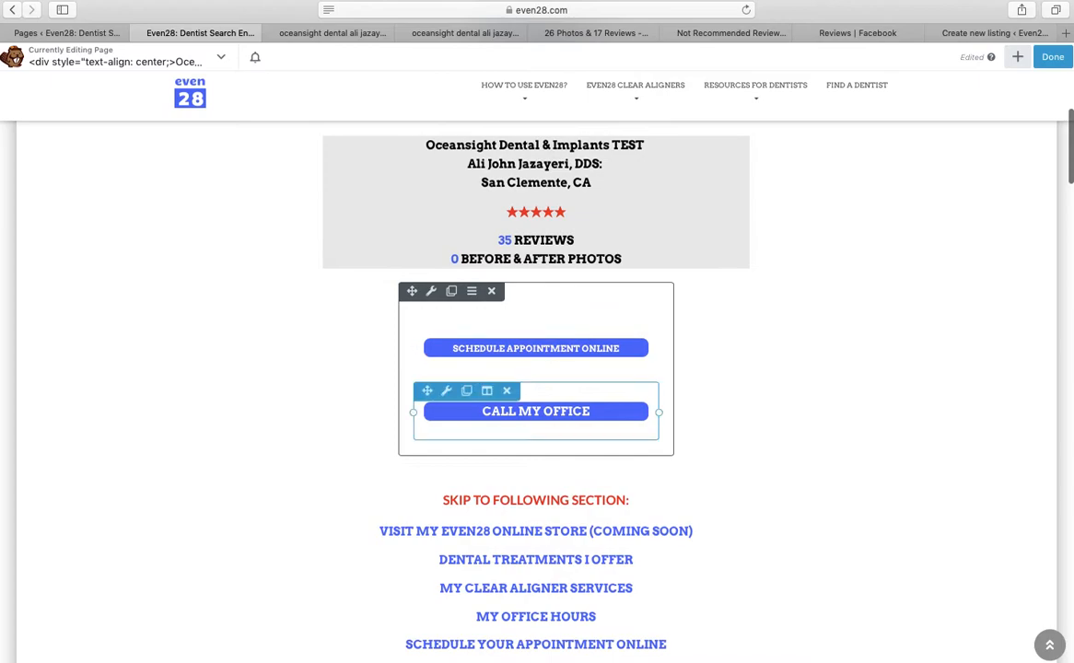
pyautogui.click(571, 428)
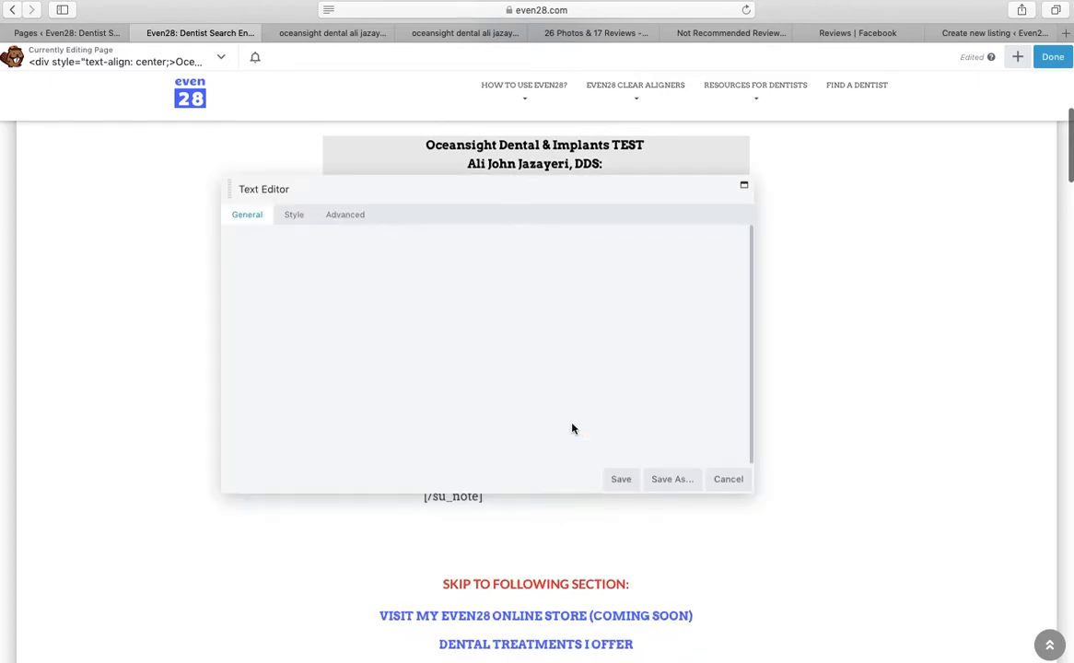
pyautogui.tripleClick(488, 347)
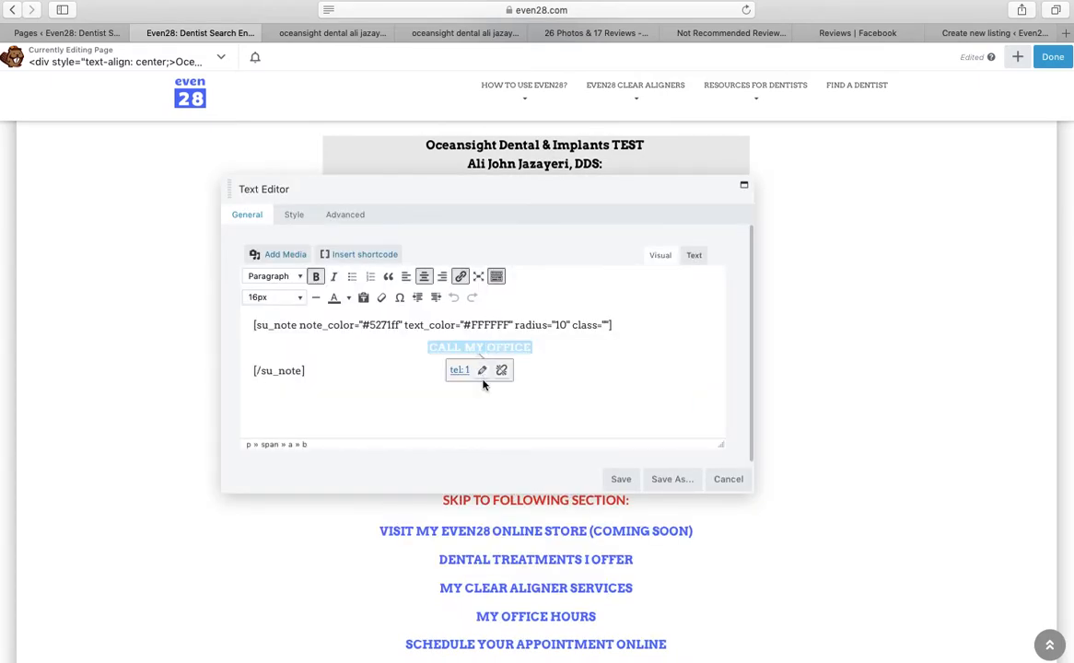
pyautogui.click(355, 37)
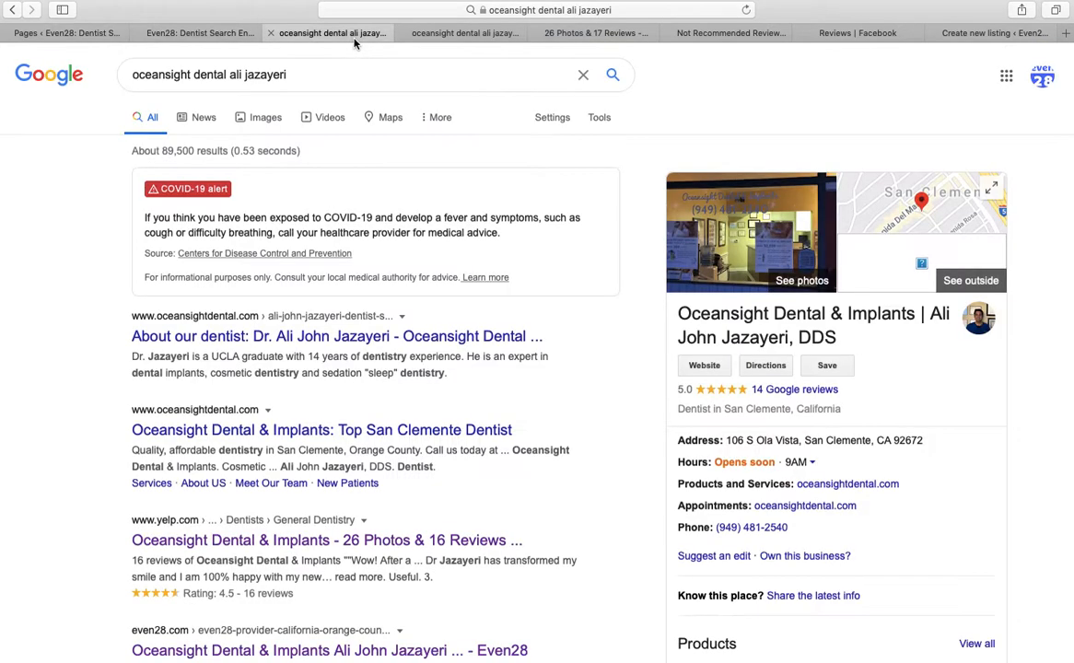
# Open the practice's About our dentist page from the Google web results
pyautogui.click(428, 35)
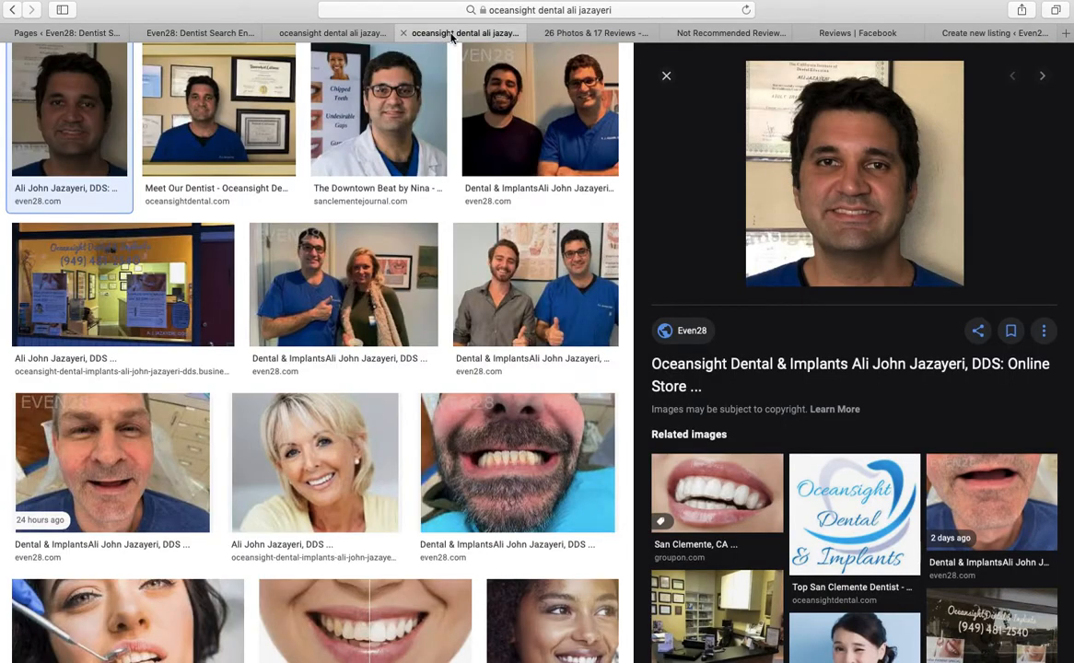
pyautogui.click(314, 33)
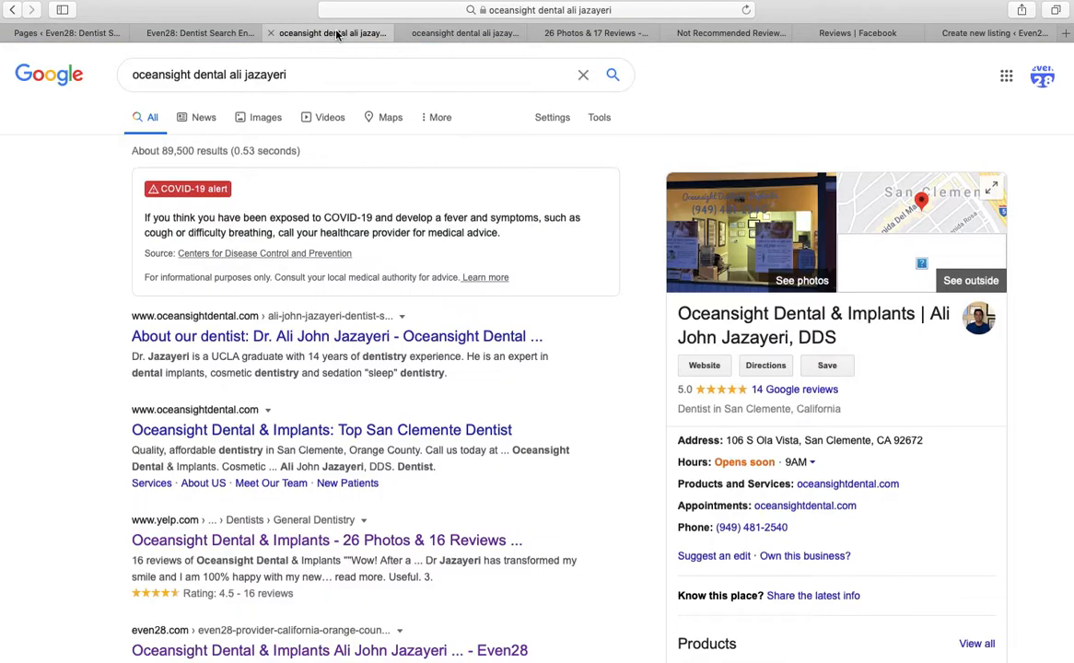
pyautogui.click(337, 343)
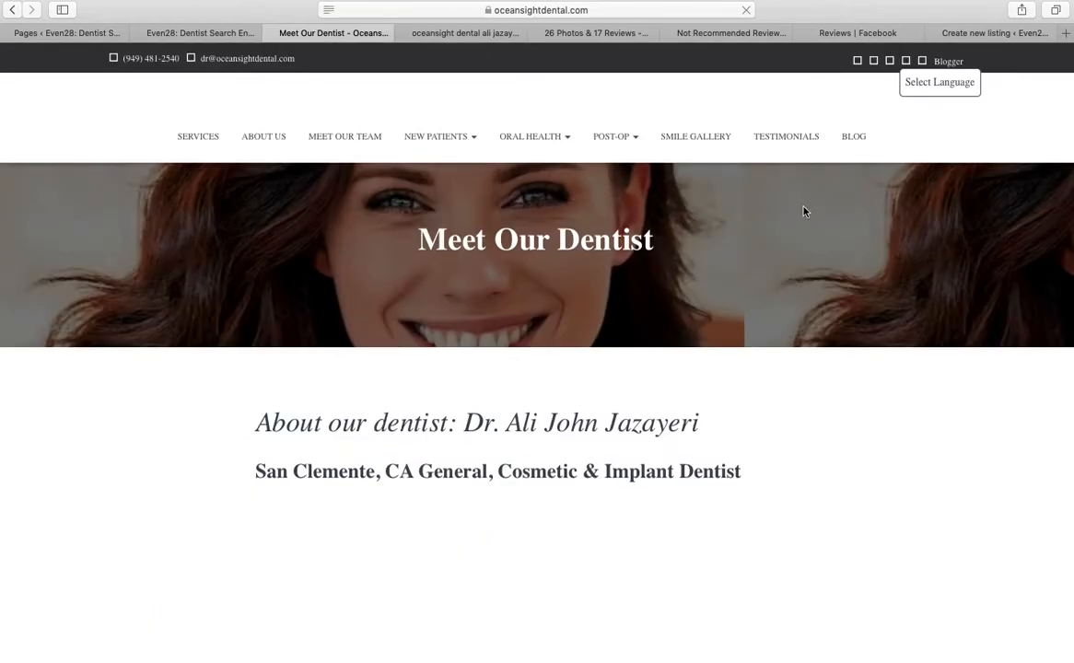
# Copy the office phone number from the practice site's footer
pyautogui.scroll(-3, 1011, 167)
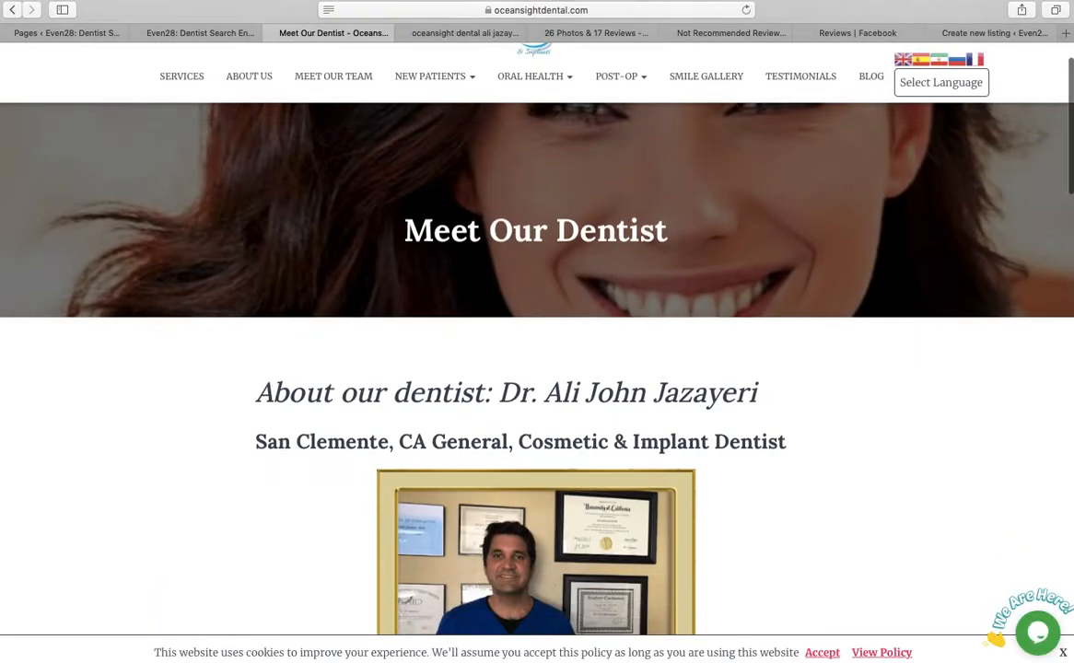
pyautogui.scroll(-15, 973, 121)
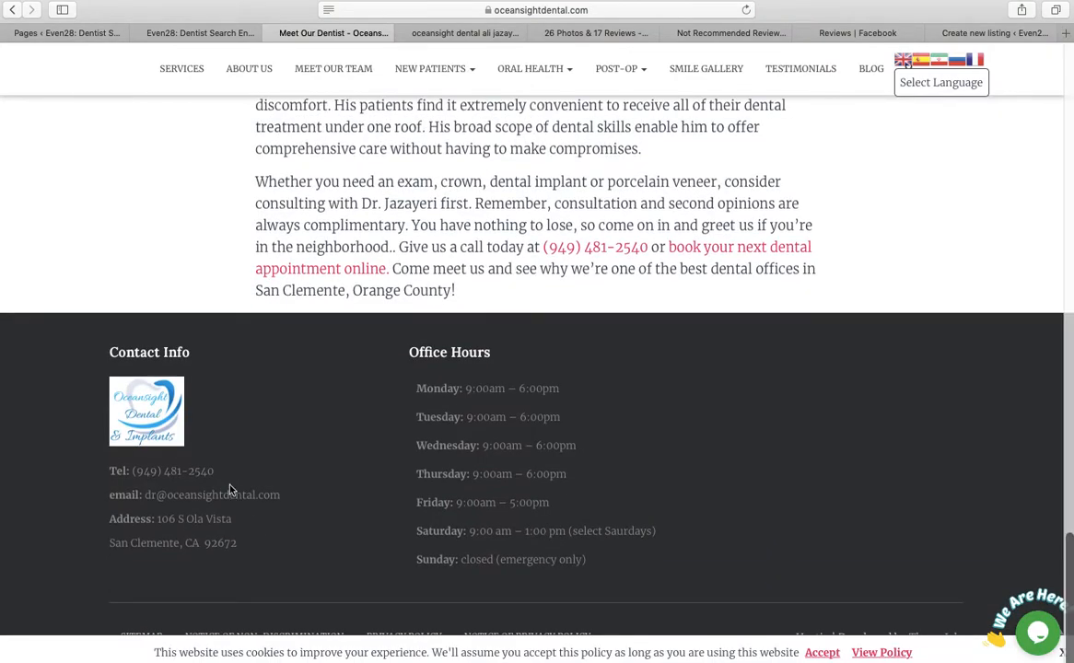
pyautogui.moveTo(226, 471); pyautogui.dragTo(134, 465)
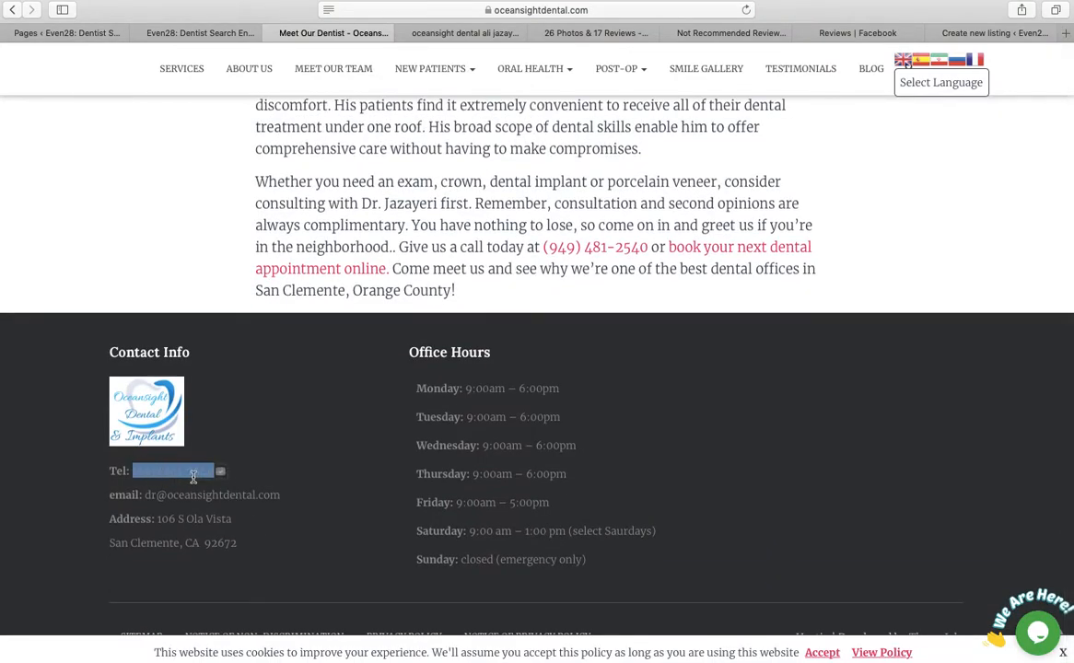
pyautogui.rightClick(192, 474)
pyautogui.click(227, 524)
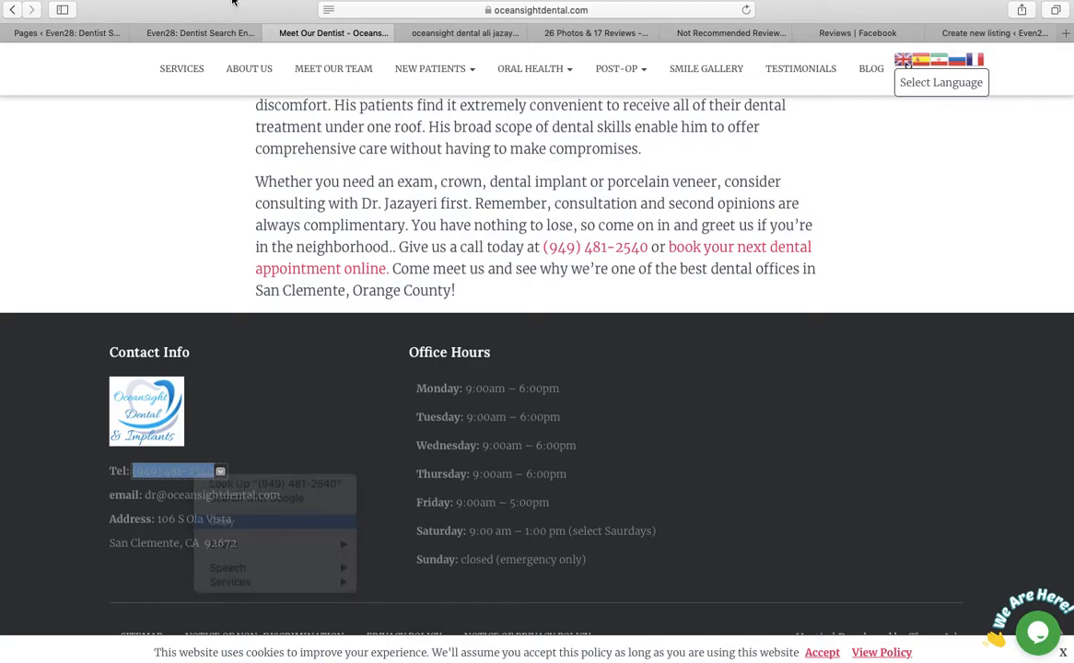
pyautogui.click(207, 35)
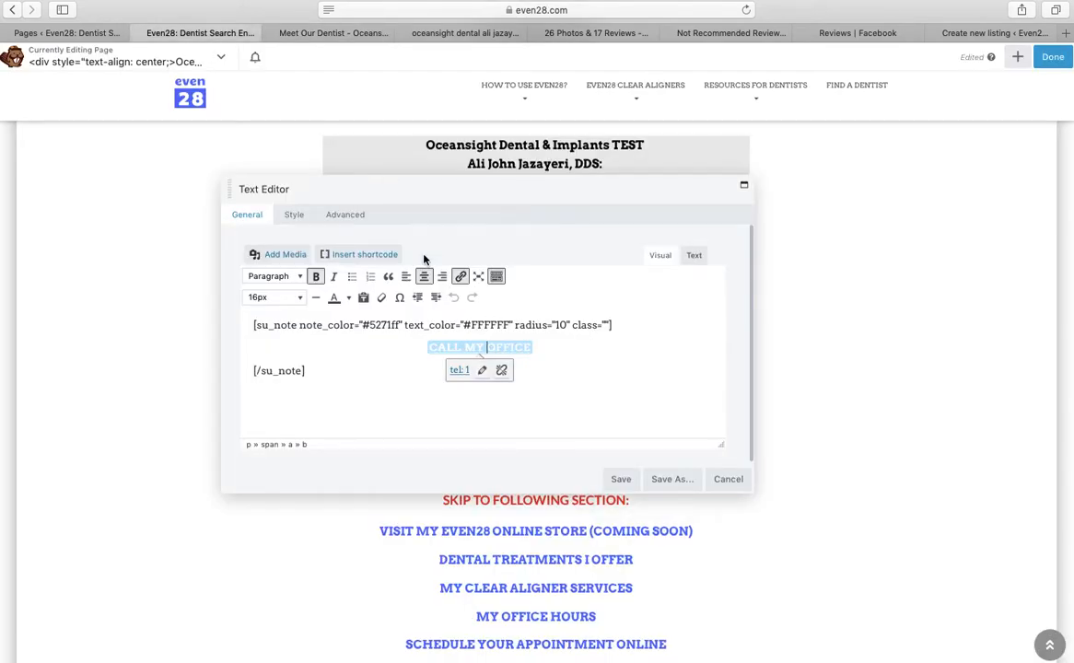
# Link the CALL MY OFFICE button to the pasted office number as a tel: link and save
pyautogui.click(482, 371)
pyautogui.click(387, 371)
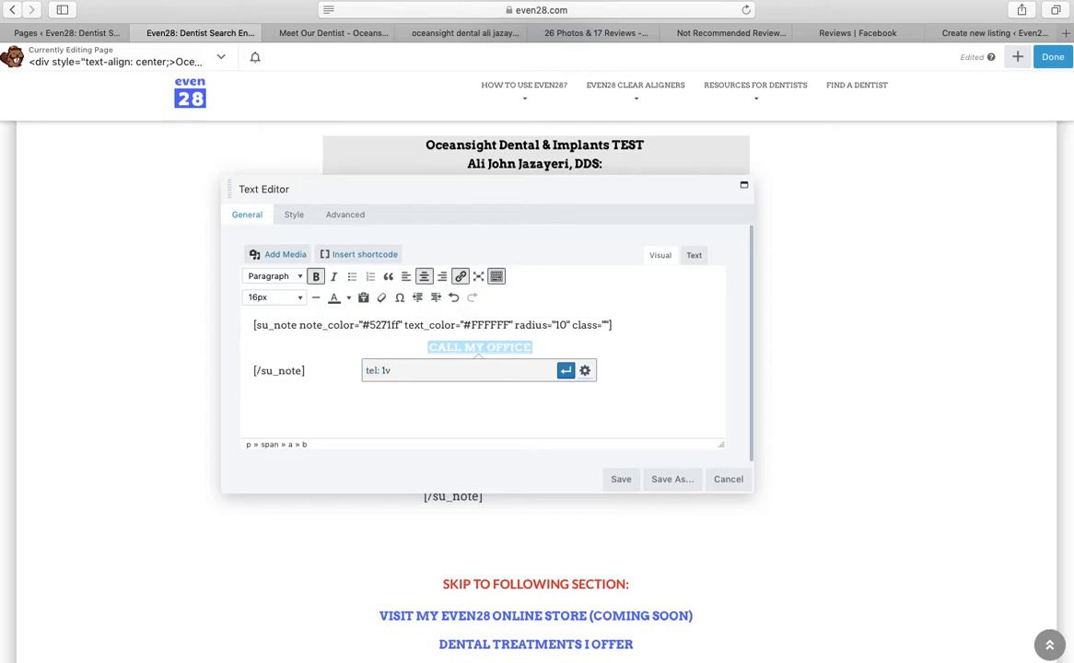
pyautogui.rightClick(461, 371)
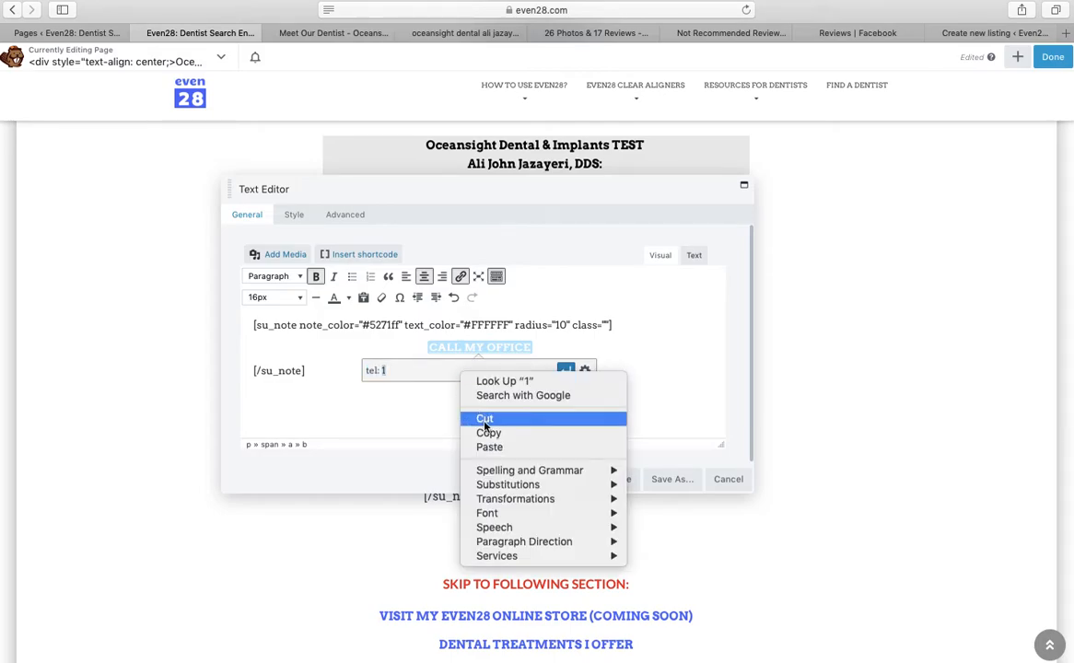
pyautogui.click(490, 448)
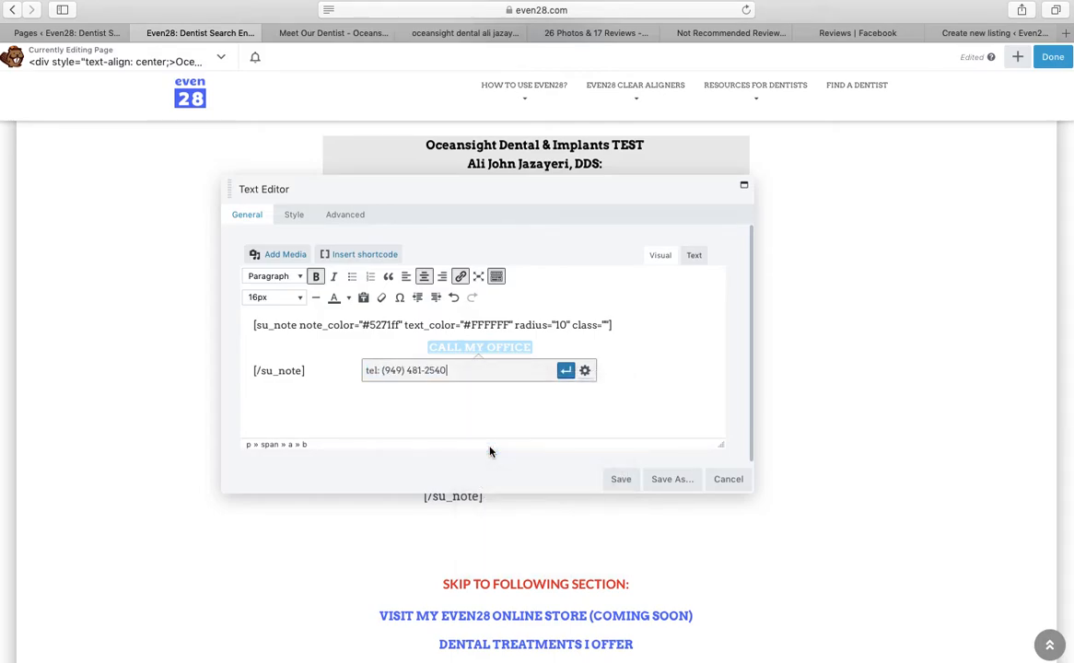
pyautogui.click(425, 370)
pyautogui.press('BackSpace')
pyautogui.press('BackSpace')
pyautogui.press('BackSpace')
pyautogui.press('BackSpace')
pyautogui.write('q')
pyautogui.press('BackSpace')
pyautogui.write('1')
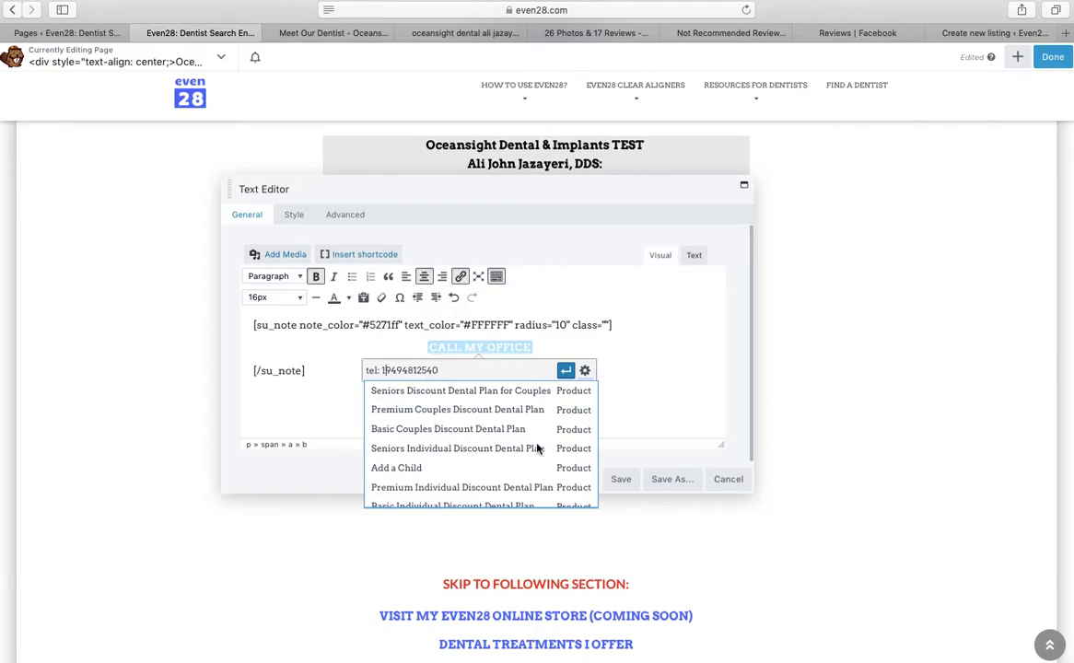
pyautogui.press('Return')
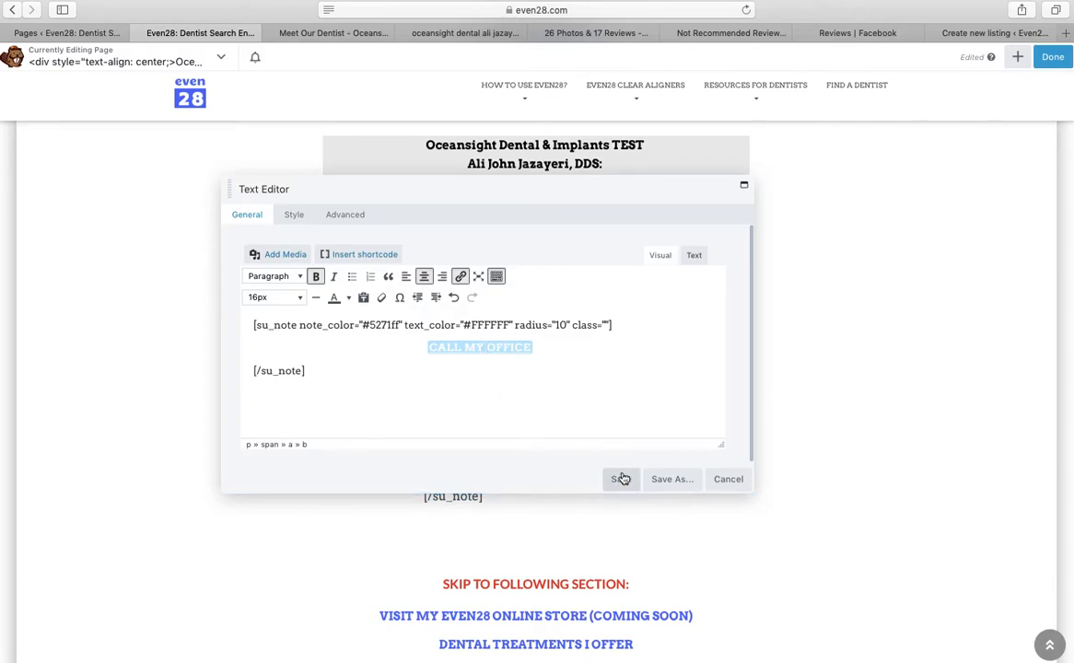
pyautogui.click(621, 480)
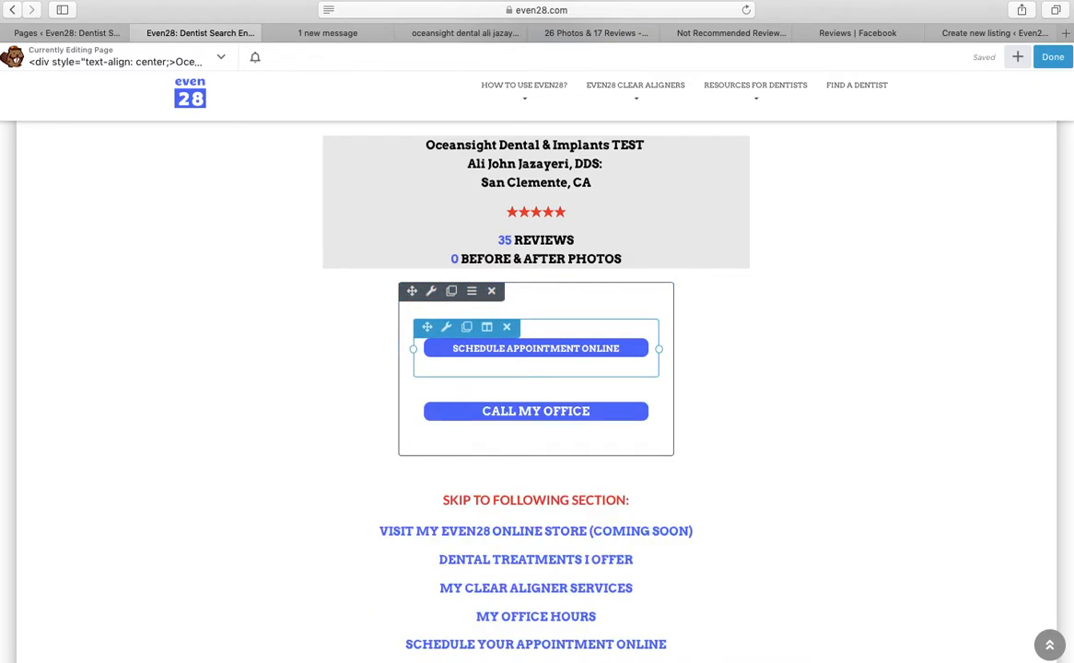
# Scroll through the saved profile page, then go to the WordPress Pages admin list
pyautogui.scroll(-1, 977, 209)
pyautogui.moveTo(1072, 160); pyautogui.dragTo(1072, 337)
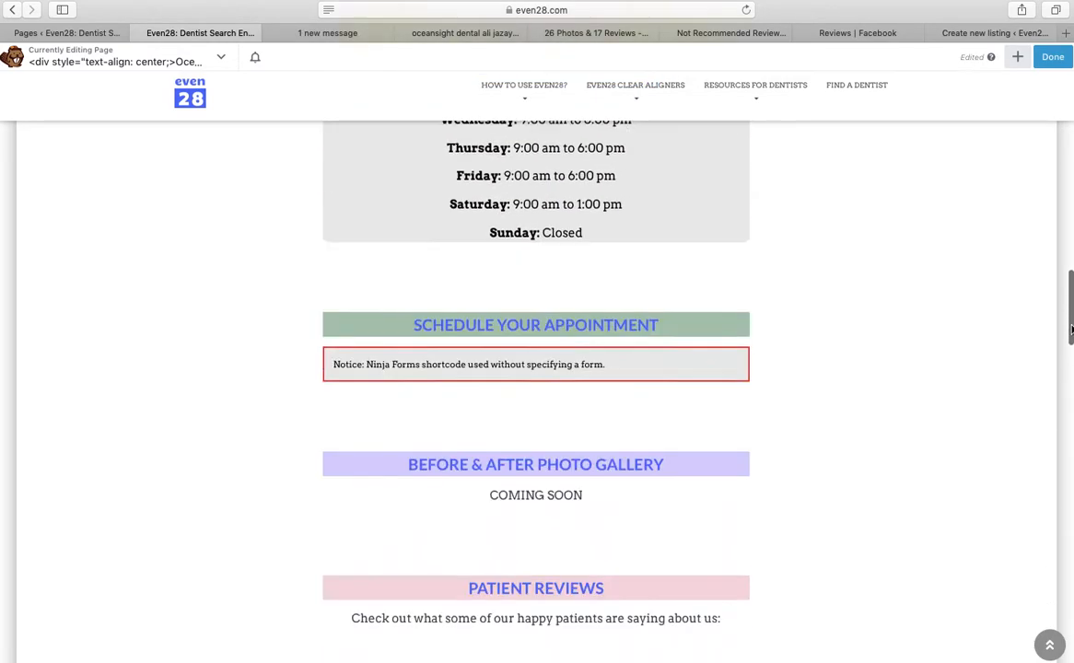
pyautogui.moveTo(492, 247)
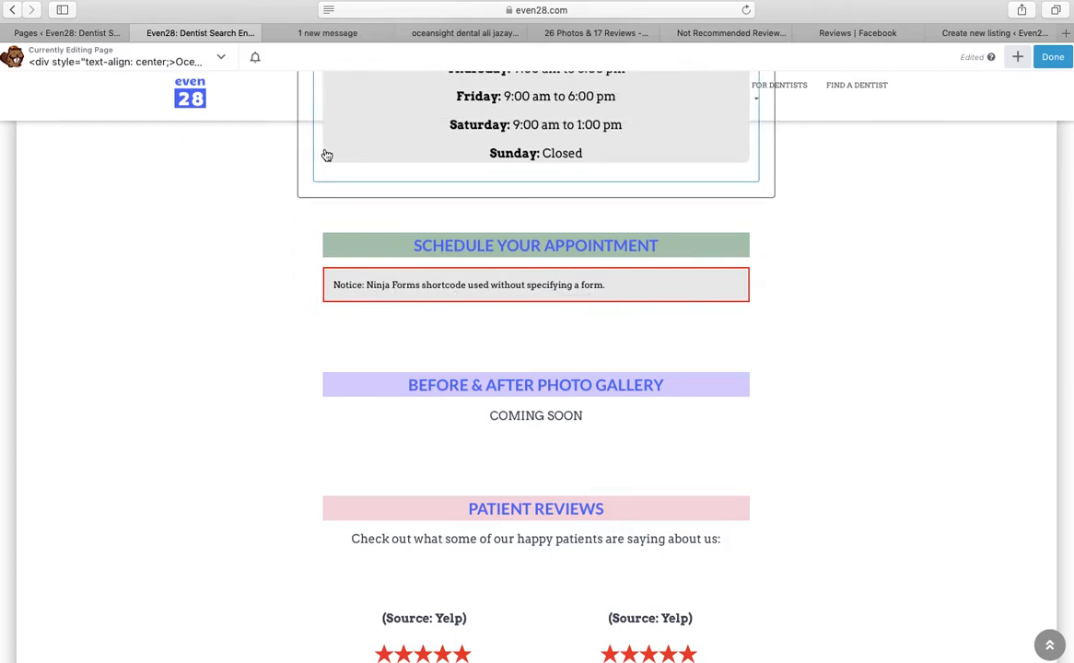
pyautogui.click(66, 34)
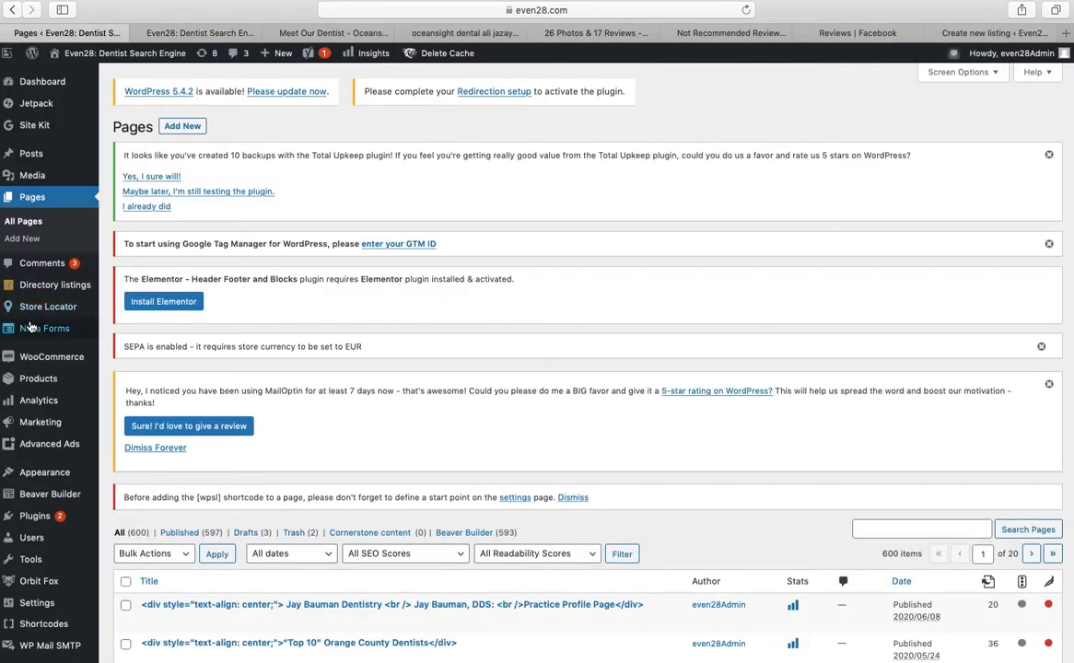
# Open Ninja Forms Add New in a new tab and cancel out to the forms list
pyautogui.moveTo(83, 331)
pyautogui.rightClick(127, 358)
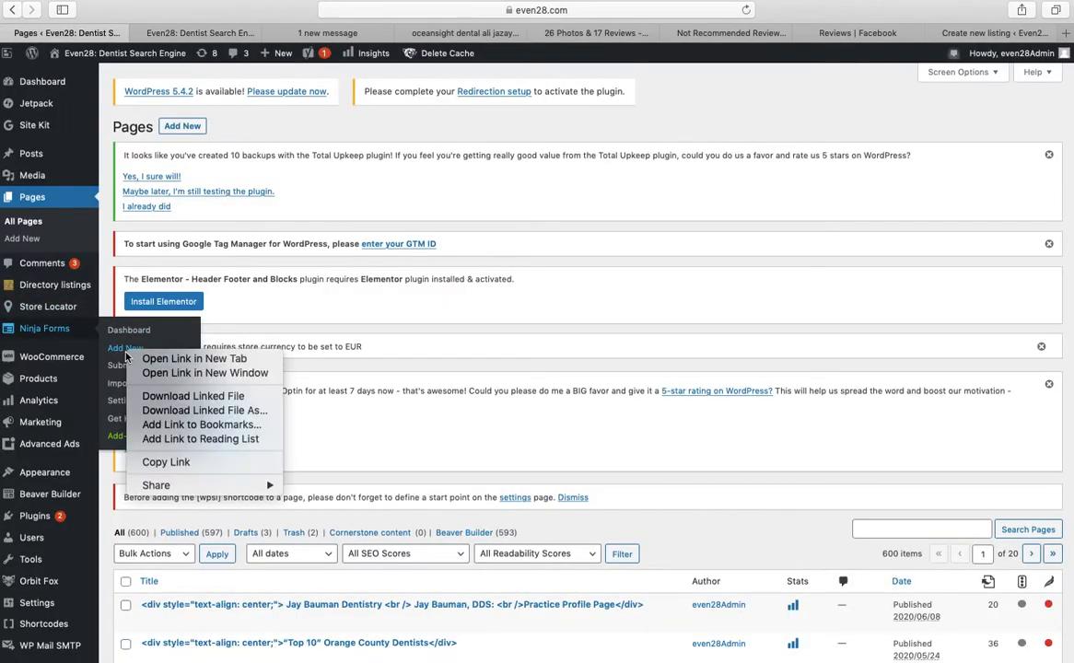
pyautogui.click(152, 360)
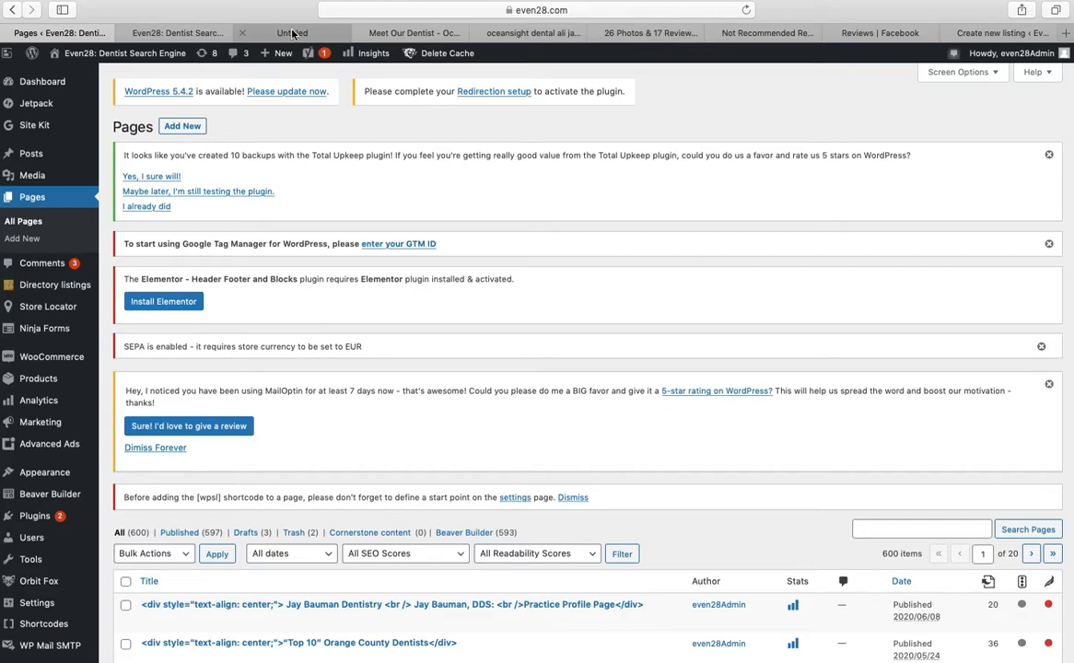
pyautogui.click(291, 33)
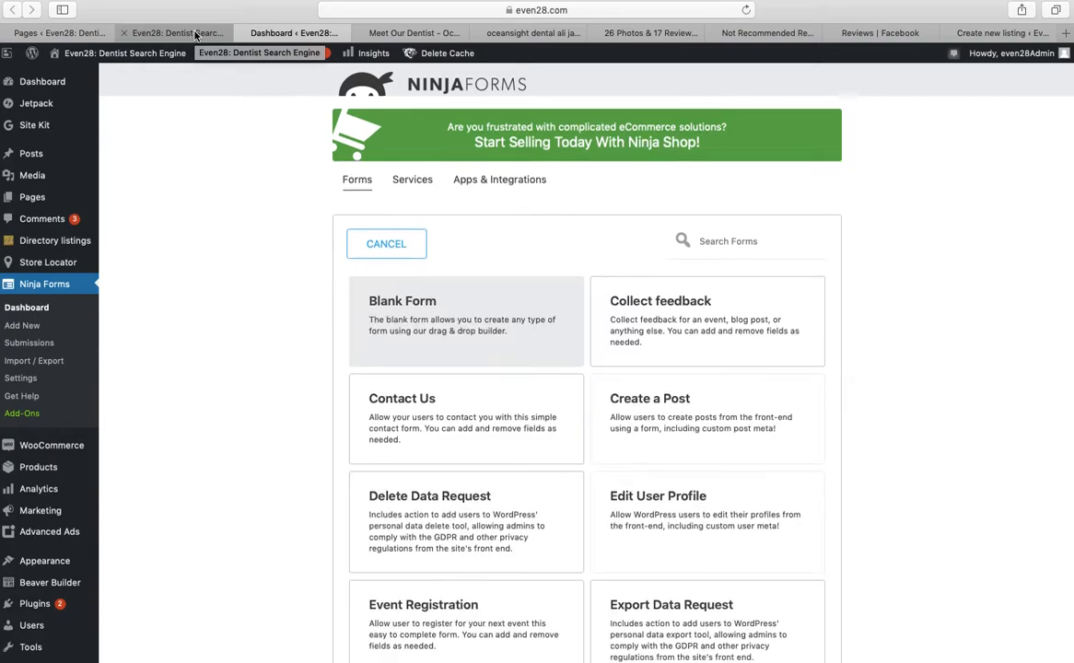
pyautogui.click(37, 315)
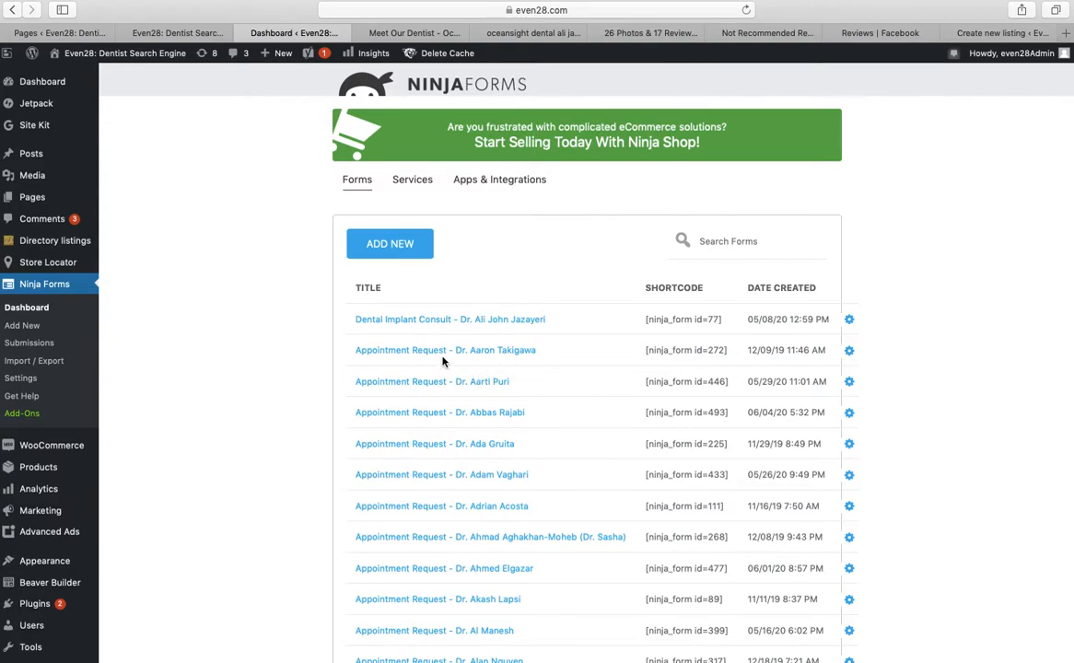
# Duplicate another dentist's Appointment Request form and return to the profile page builder
pyautogui.click(850, 351)
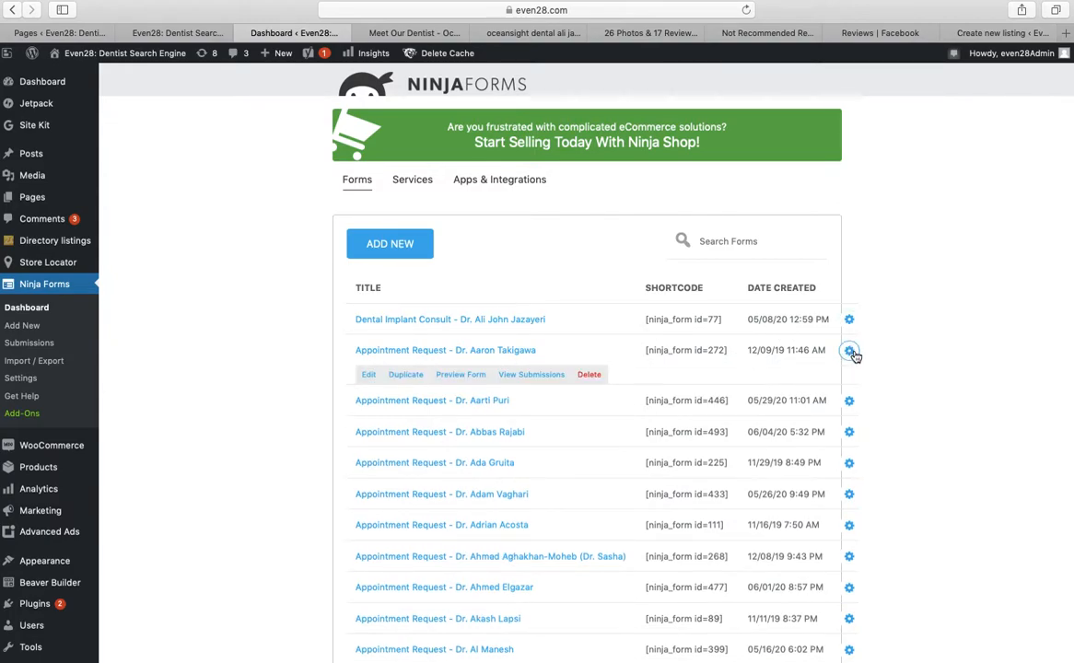
pyautogui.click(405, 375)
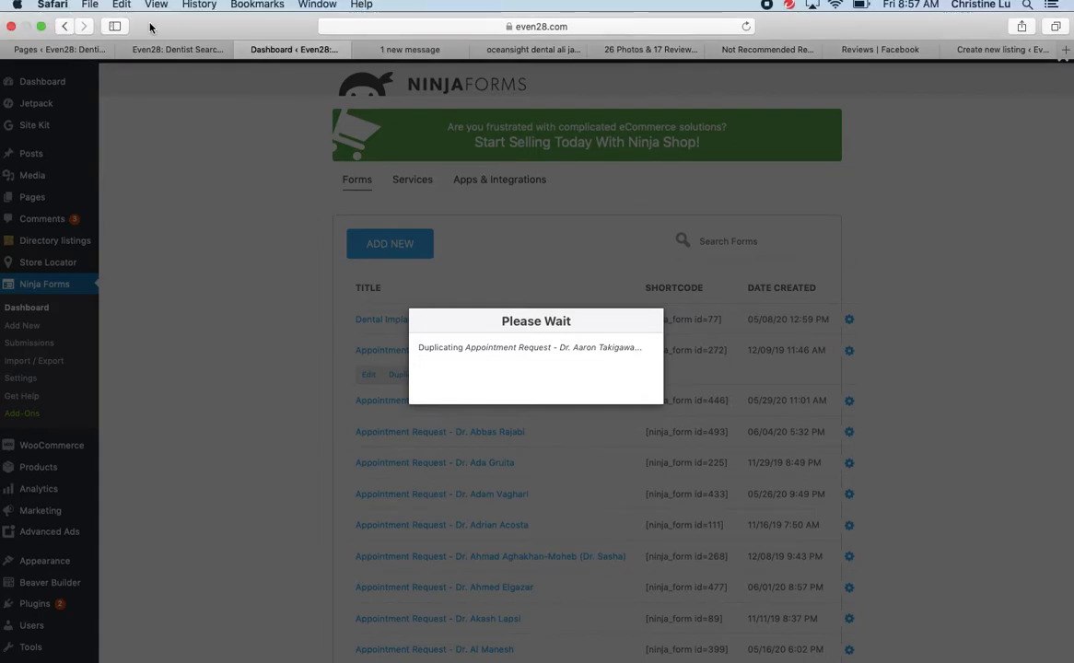
pyautogui.click(188, 51)
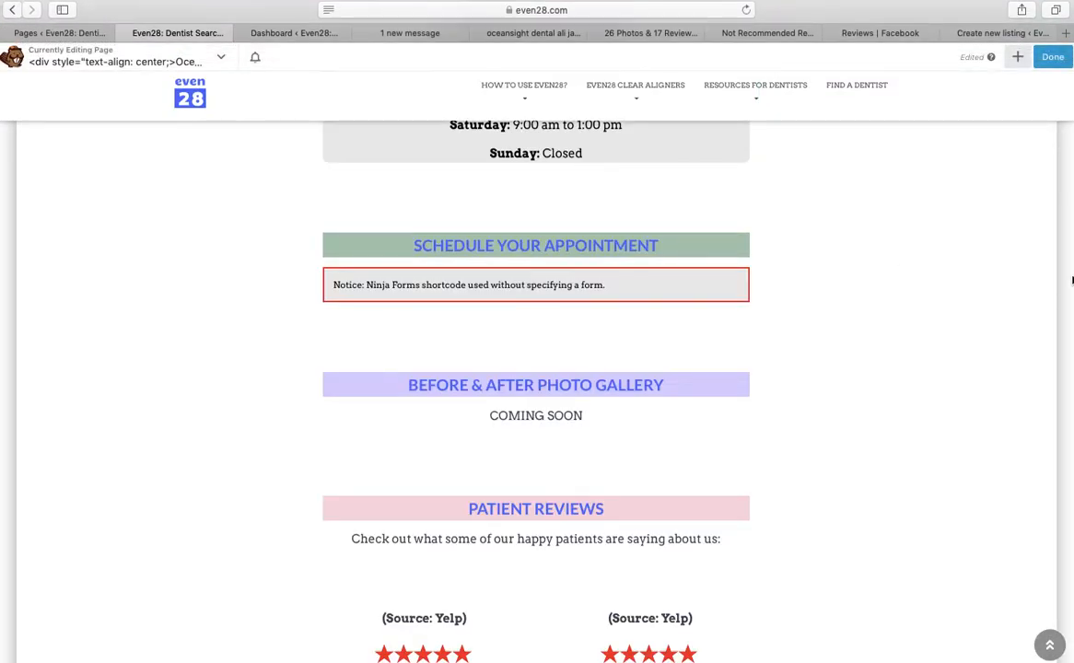
# Scroll the profile page back to Dental Treatments Offered, then switch to the Ninja Forms list
pyautogui.scroll(10, 536, 387)
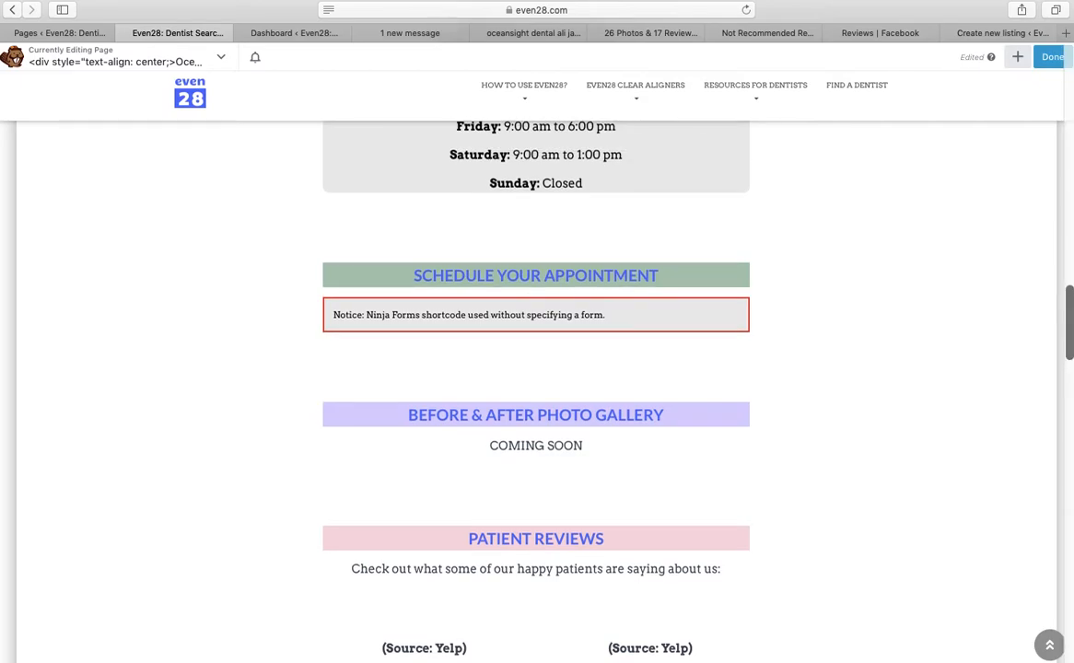
pyautogui.scroll(10, 536, 387)
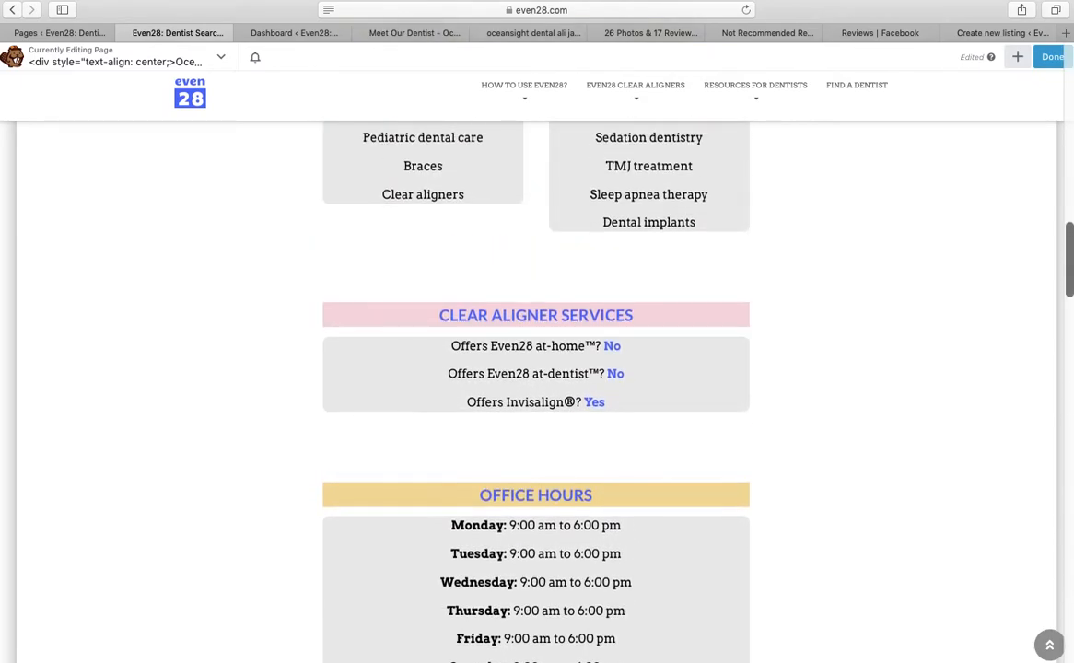
pyautogui.scroll(3, 537, 387)
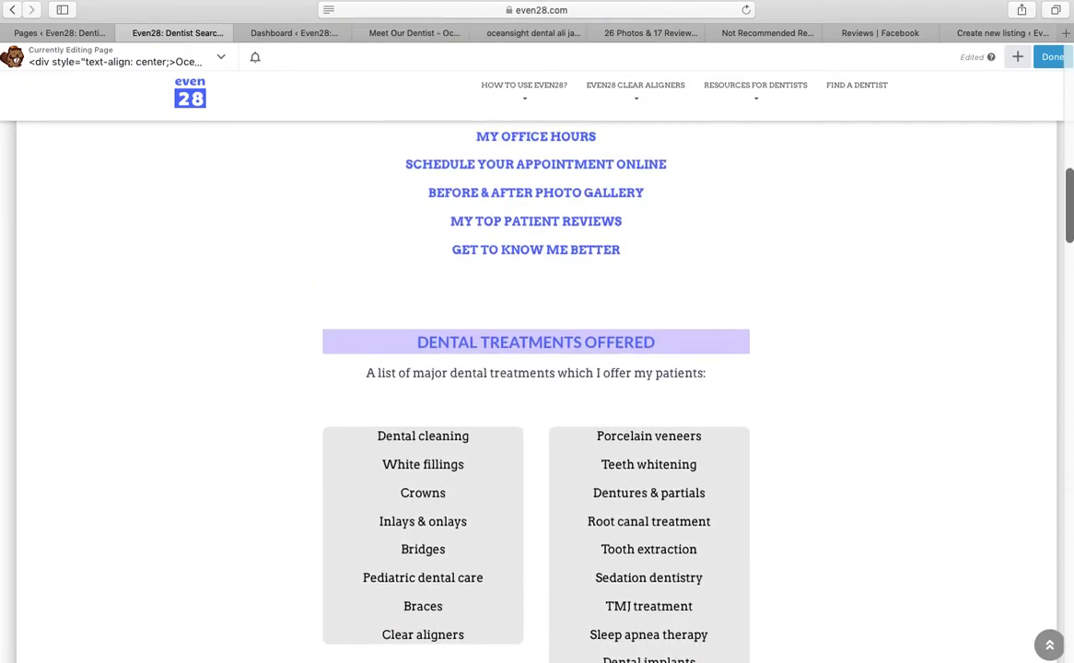
pyautogui.scroll(-3, 536, 387)
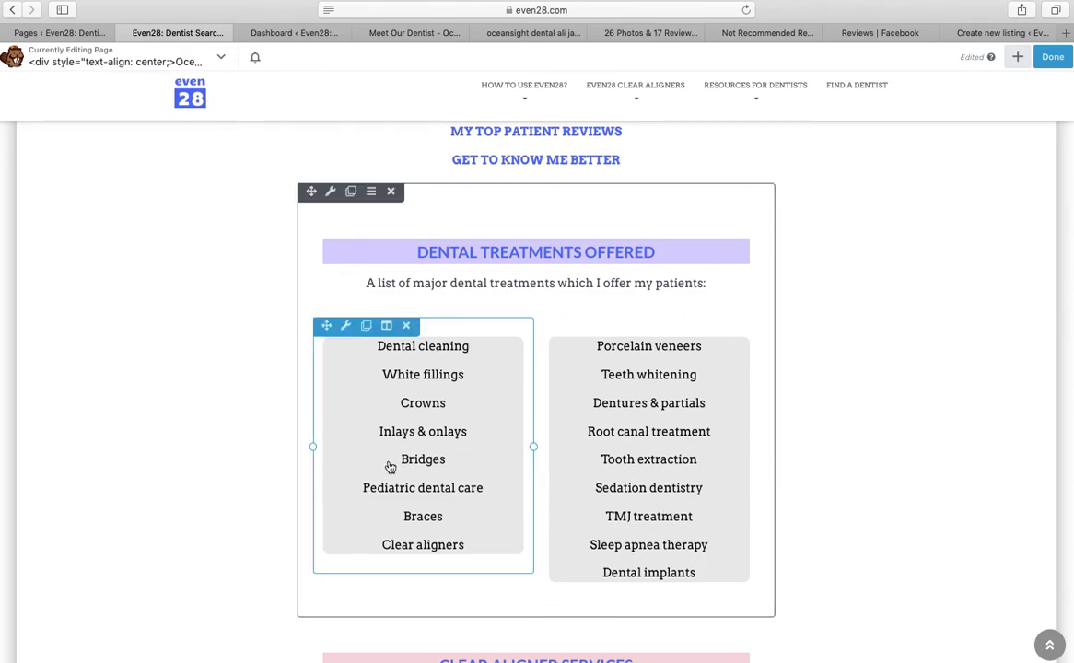
pyautogui.click(286, 34)
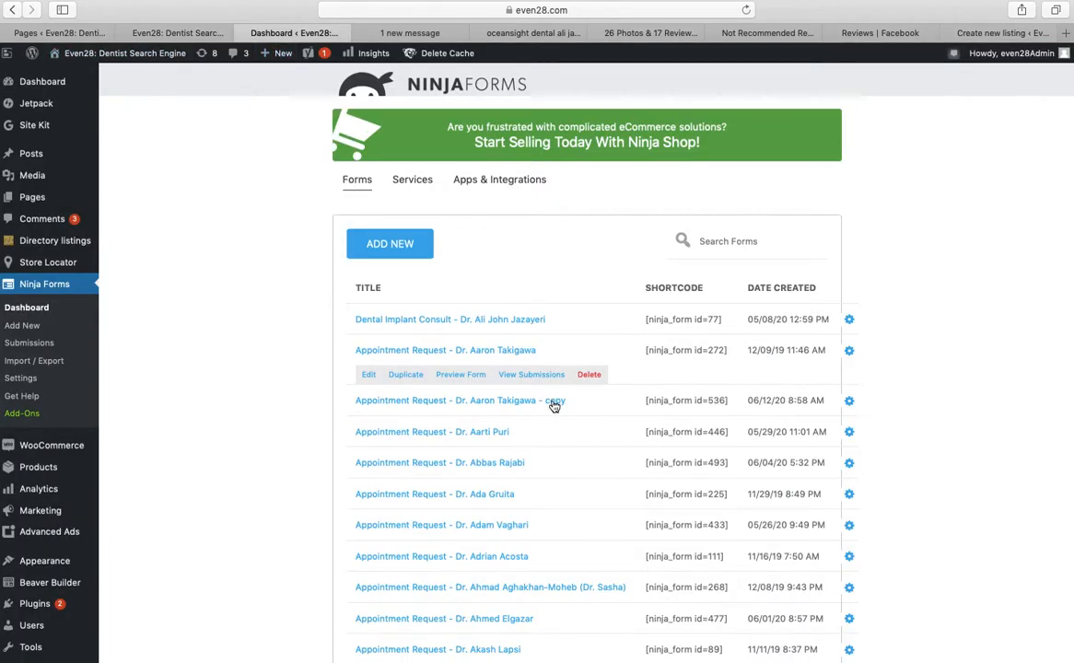
# Edit the duplicated form and replace the Form Title's name with the Oceansight Dental dentist's name, keeping TEST
pyautogui.click(849, 402)
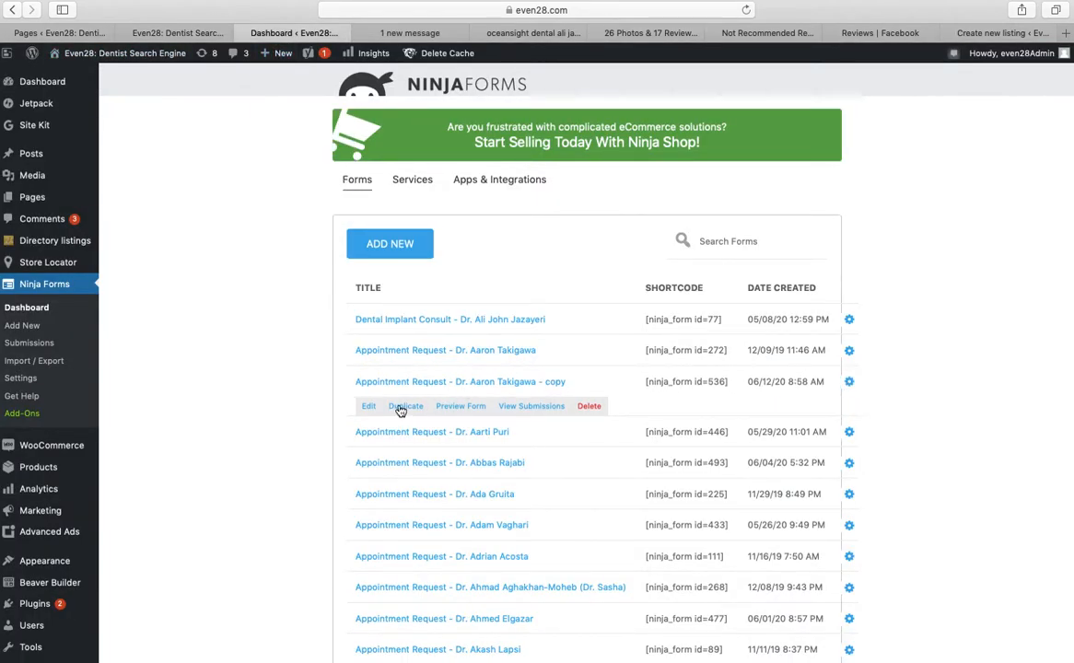
pyautogui.click(369, 408)
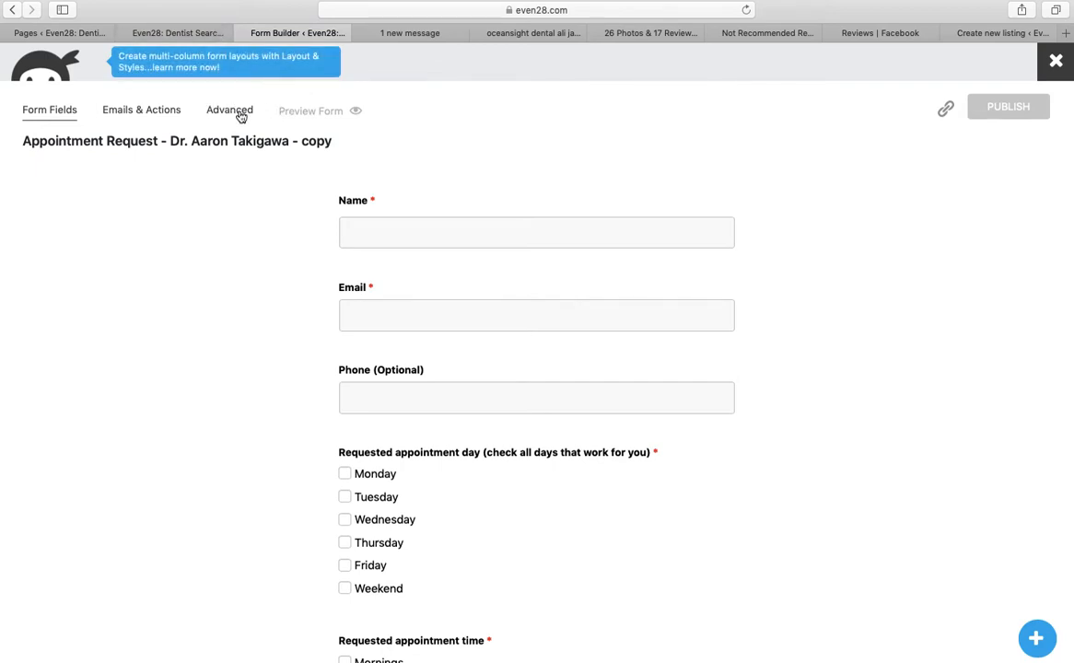
pyautogui.click(238, 111)
pyautogui.click(390, 194)
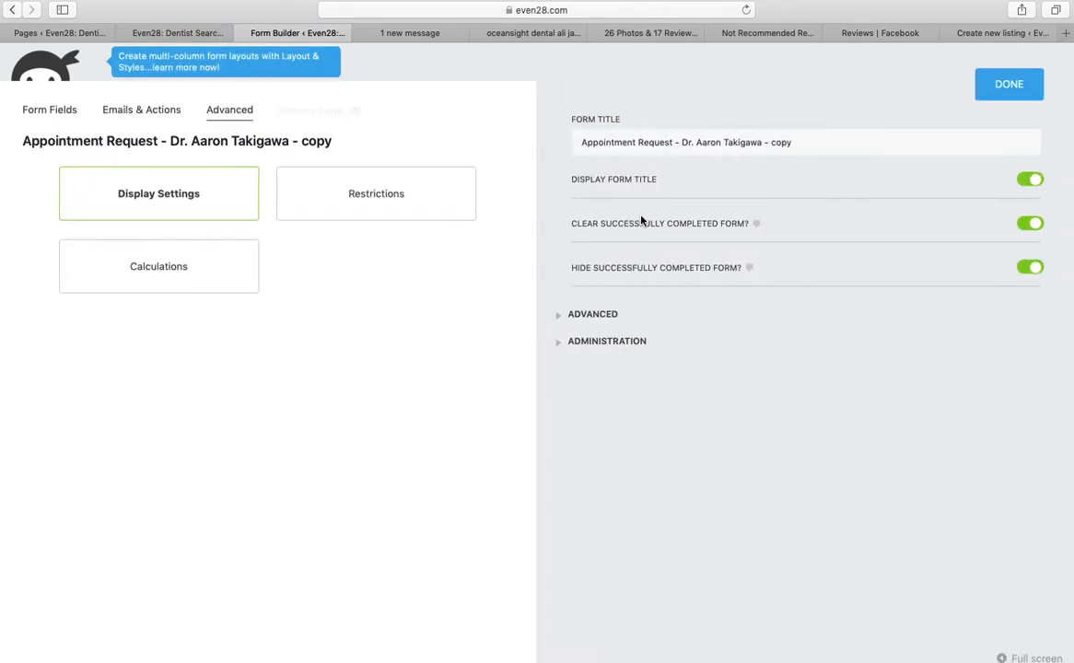
pyautogui.moveTo(699, 144); pyautogui.dragTo(826, 148)
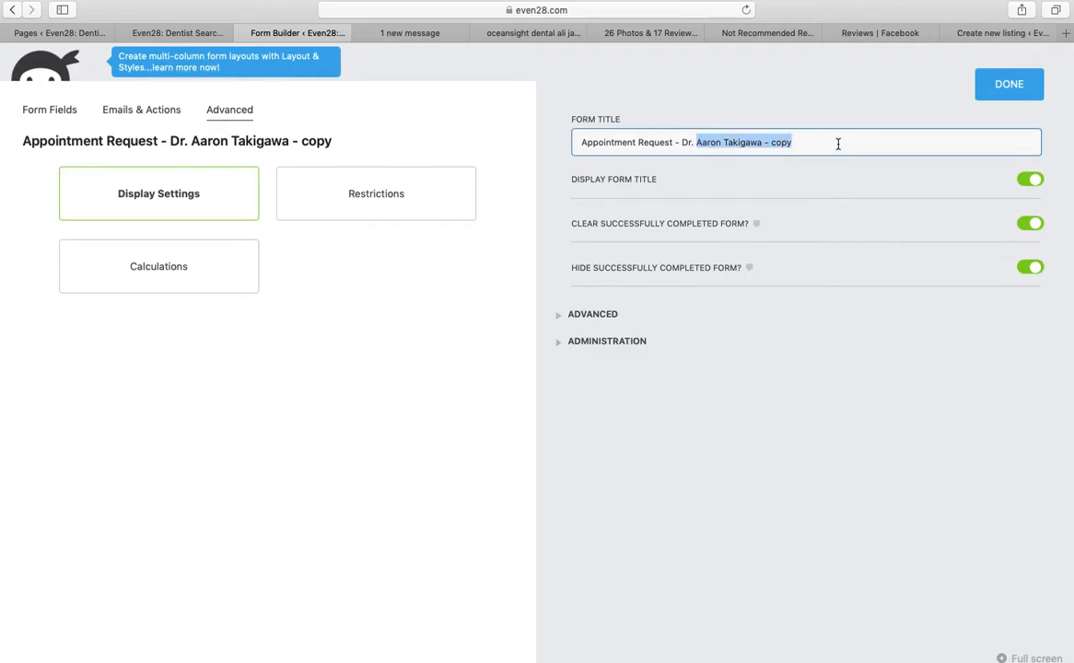
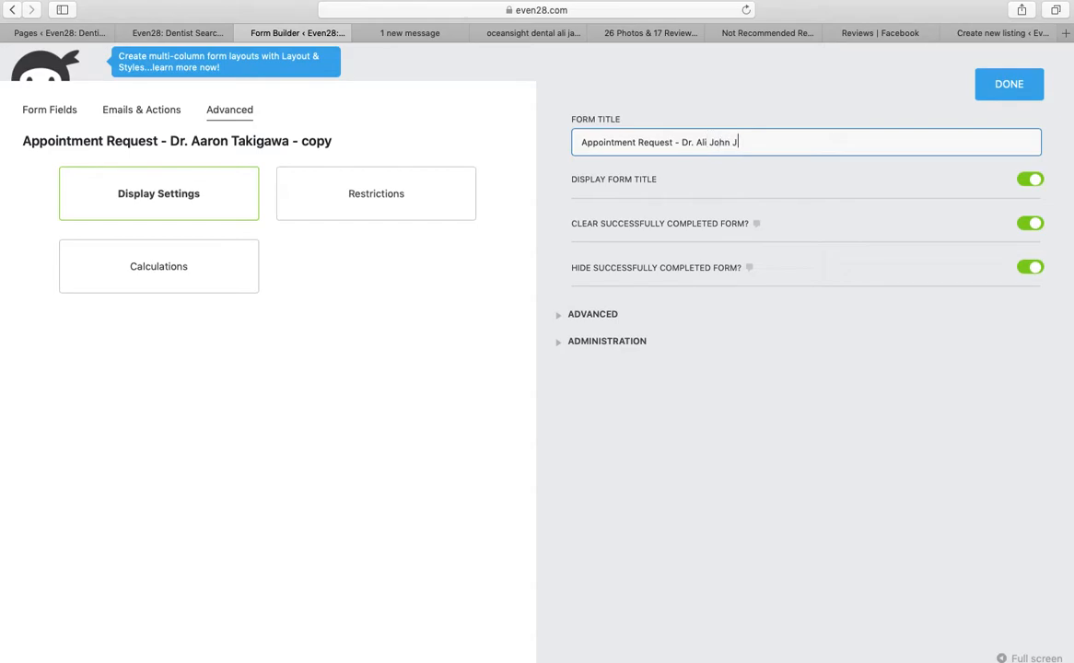
pyautogui.click(994, 85)
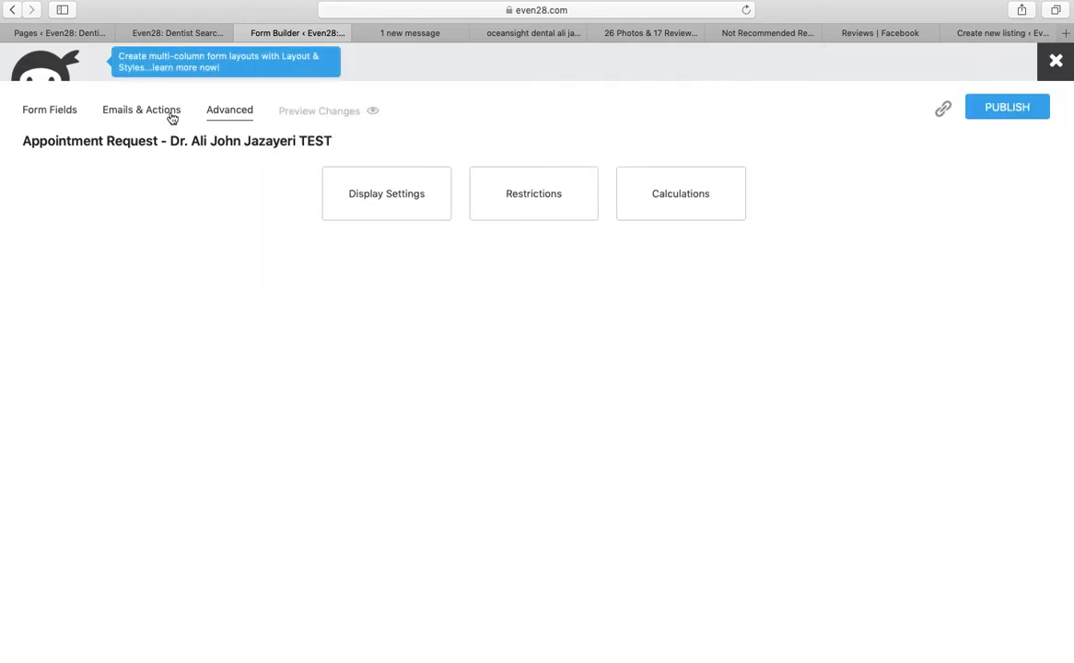
# Open the Email Notification action and select the name in its subject
pyautogui.click(172, 115)
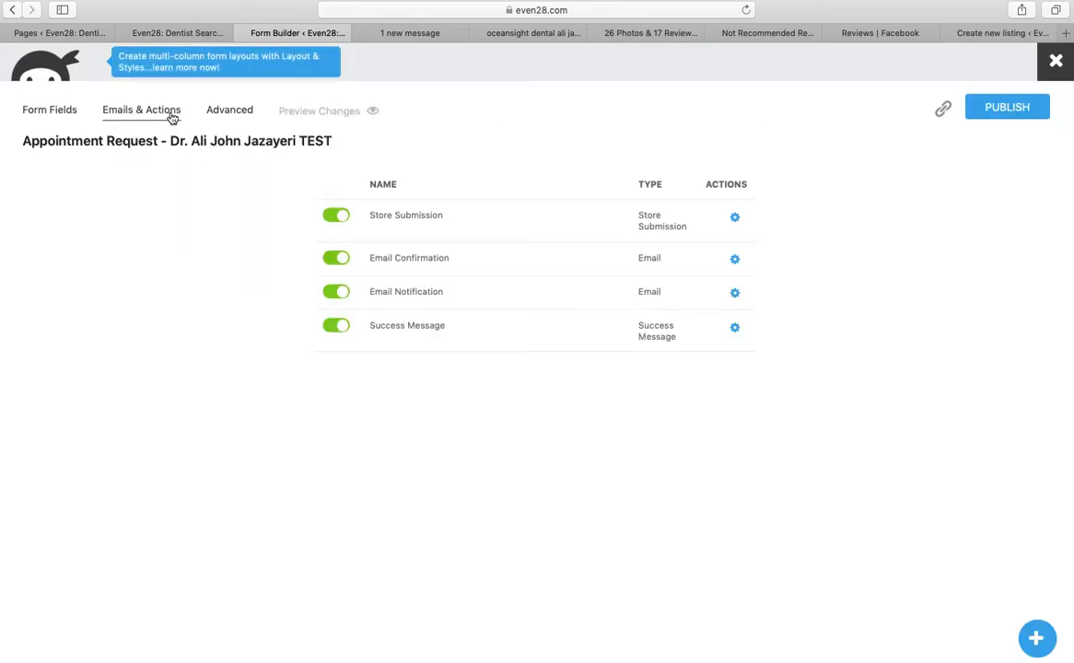
pyautogui.click(736, 294)
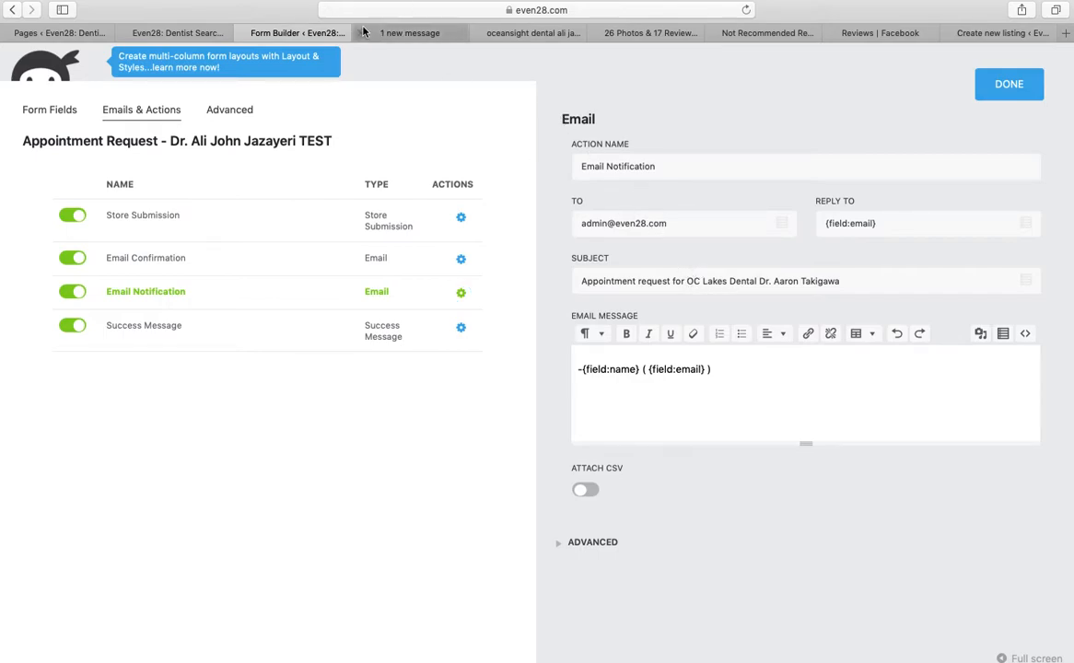
pyautogui.moveTo(687, 281); pyautogui.dragTo(841, 283)
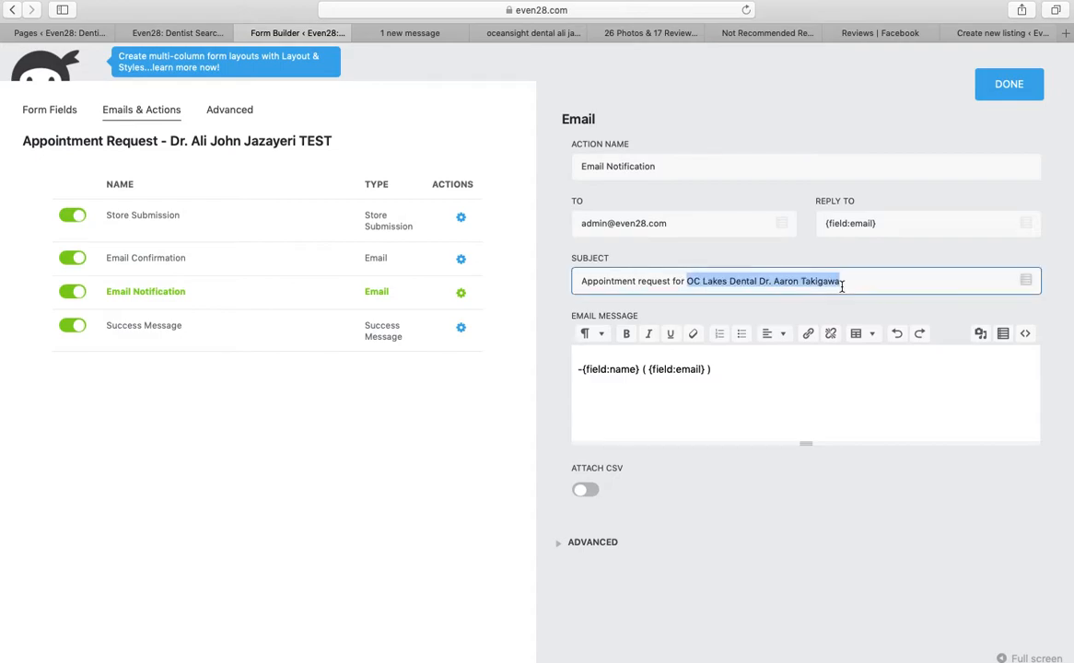
pyautogui.write('O')
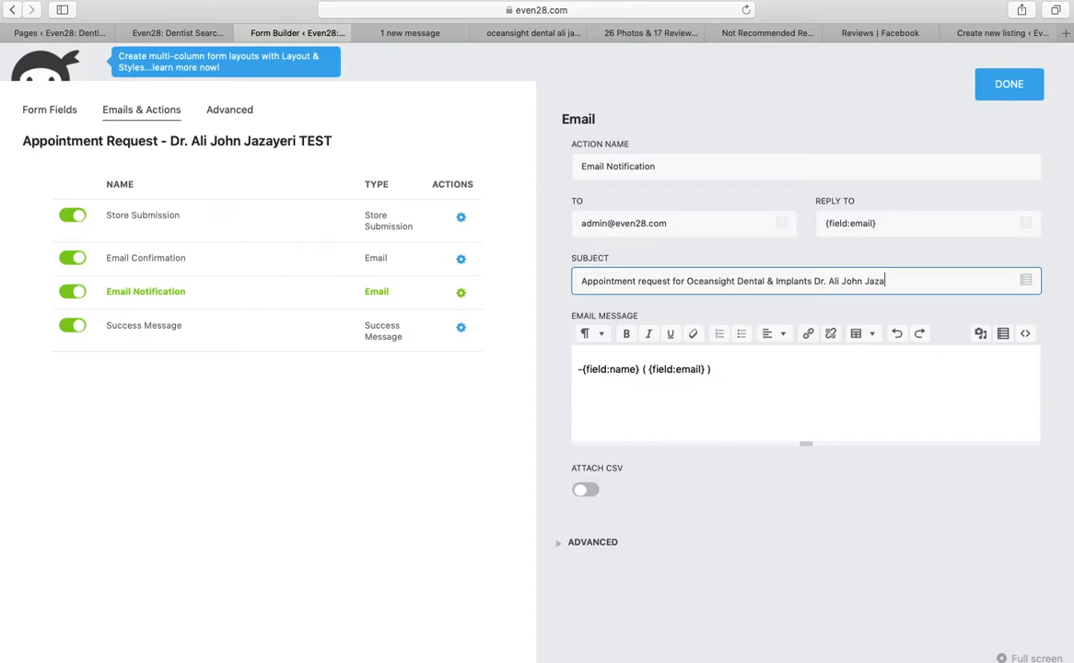
# Copy the practice and dentist name from the profile page title
pyautogui.click(205, 35)
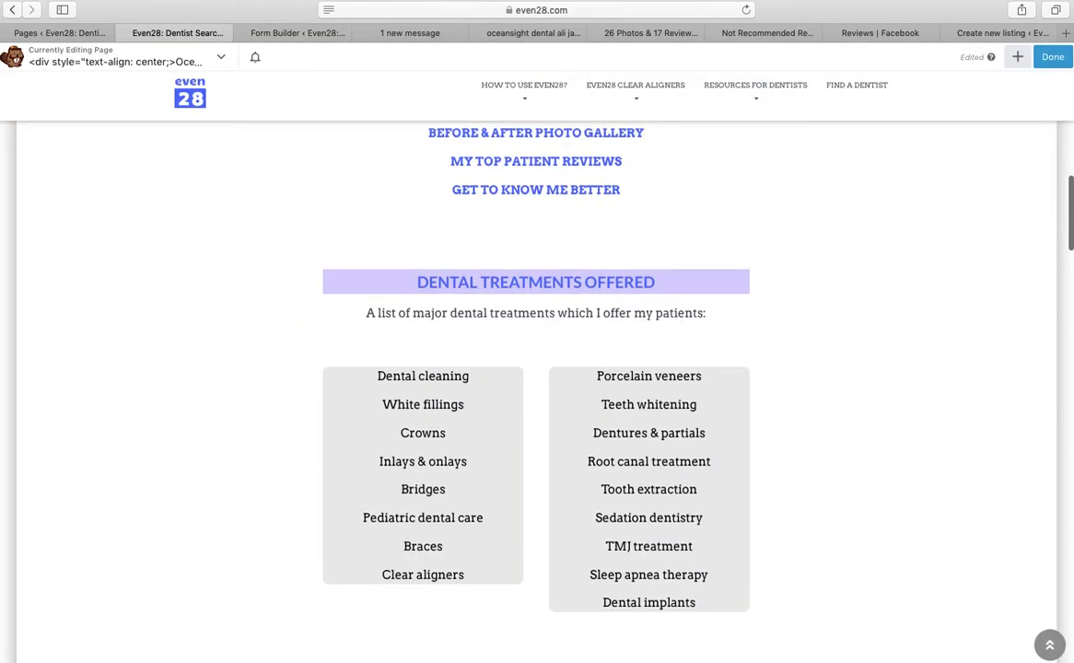
pyautogui.scroll(10, 536, 387)
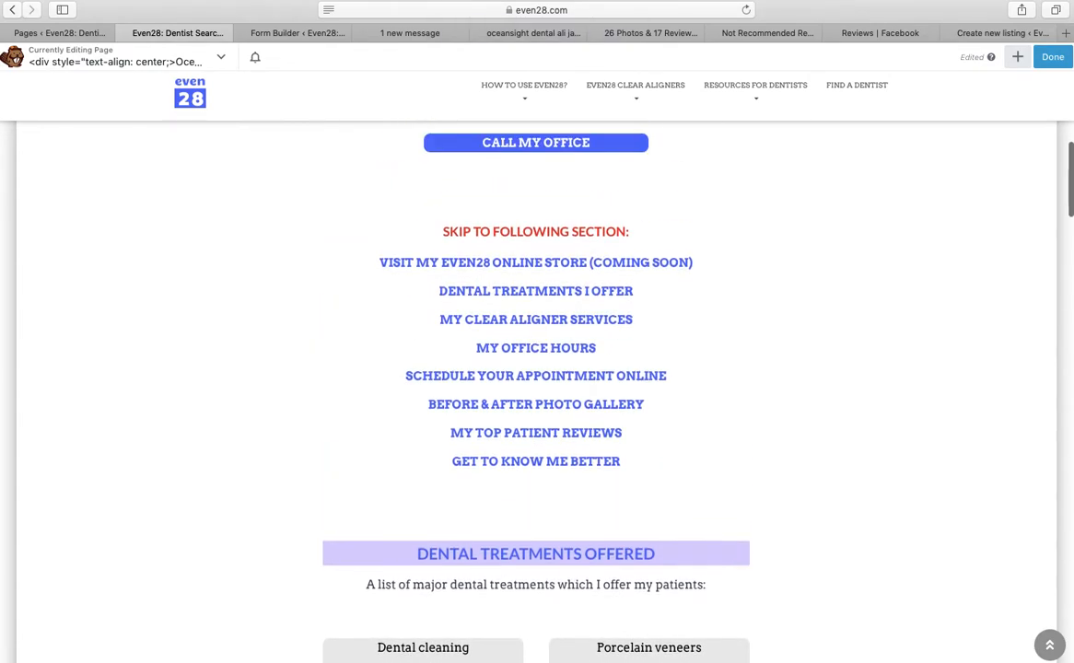
pyautogui.scroll(10, 832, 242)
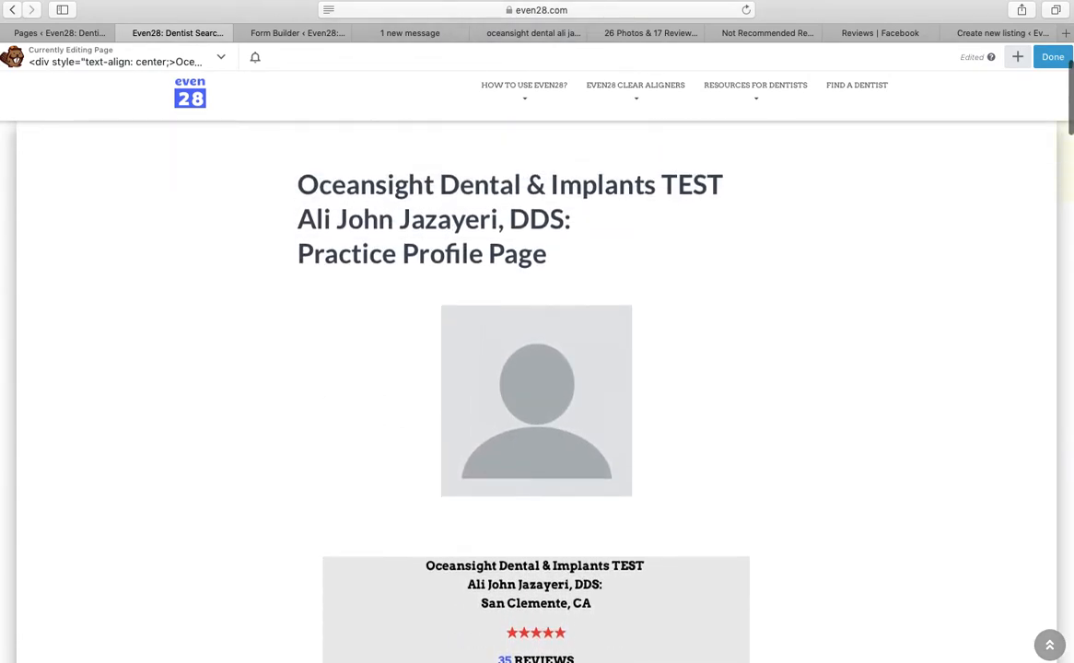
pyautogui.moveTo(276, 194); pyautogui.dragTo(502, 255)
pyautogui.rightClick(429, 233)
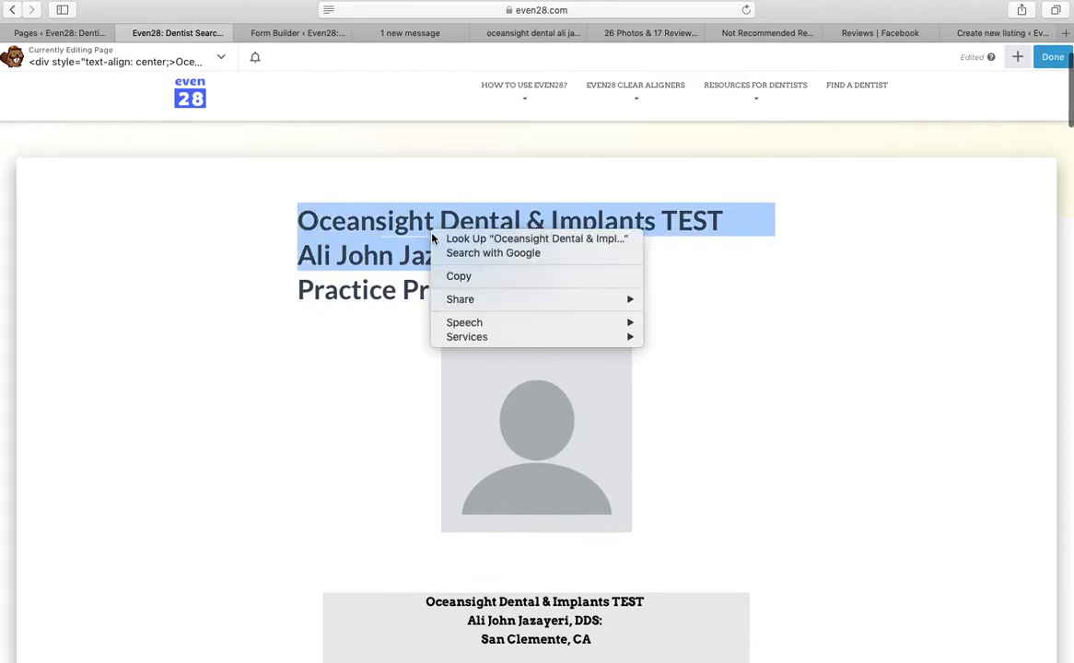
pyautogui.click(454, 275)
# Replace the name in the Email Notification subject with the copied practice and dentist name
pyautogui.click(280, 35)
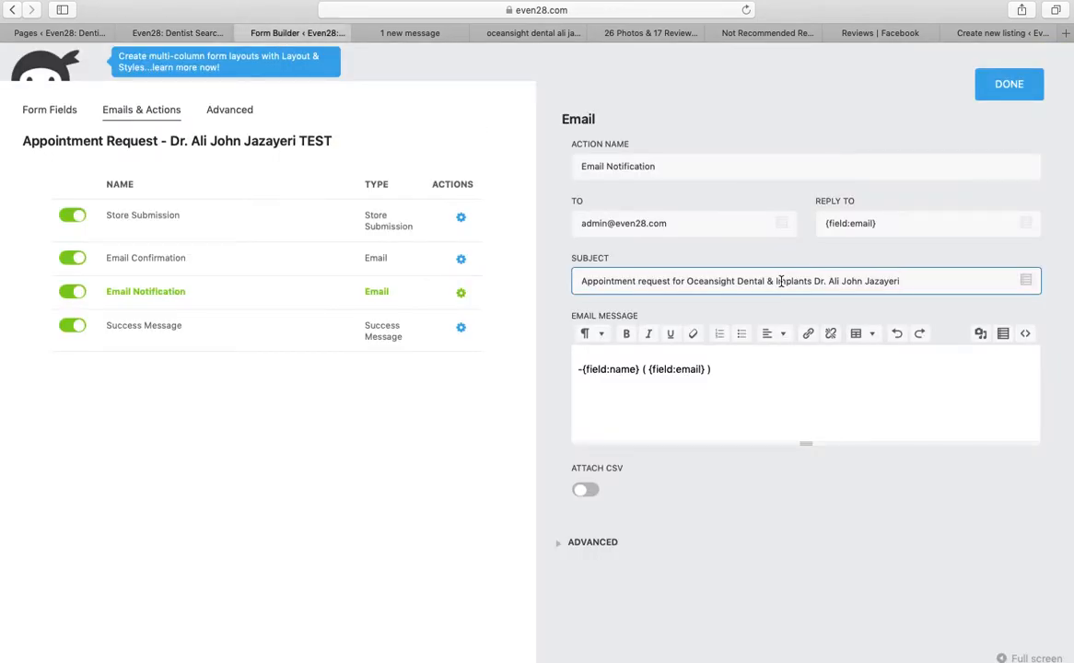
pyautogui.moveTo(687, 282); pyautogui.dragTo(934, 285)
pyautogui.press('BackSpace')
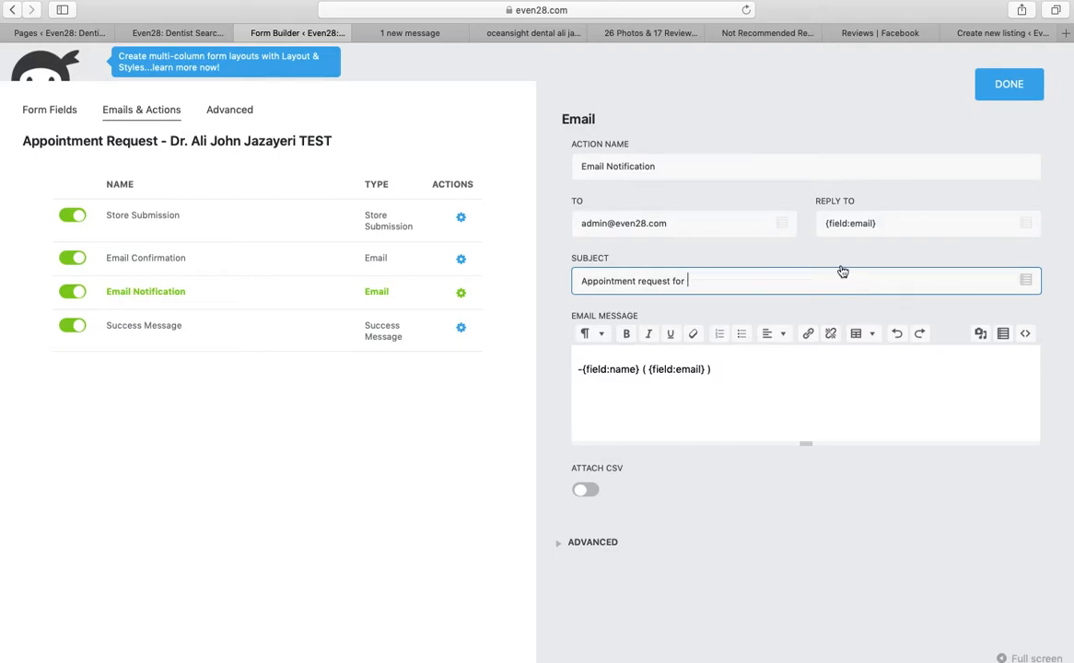
pyautogui.rightClick(821, 281)
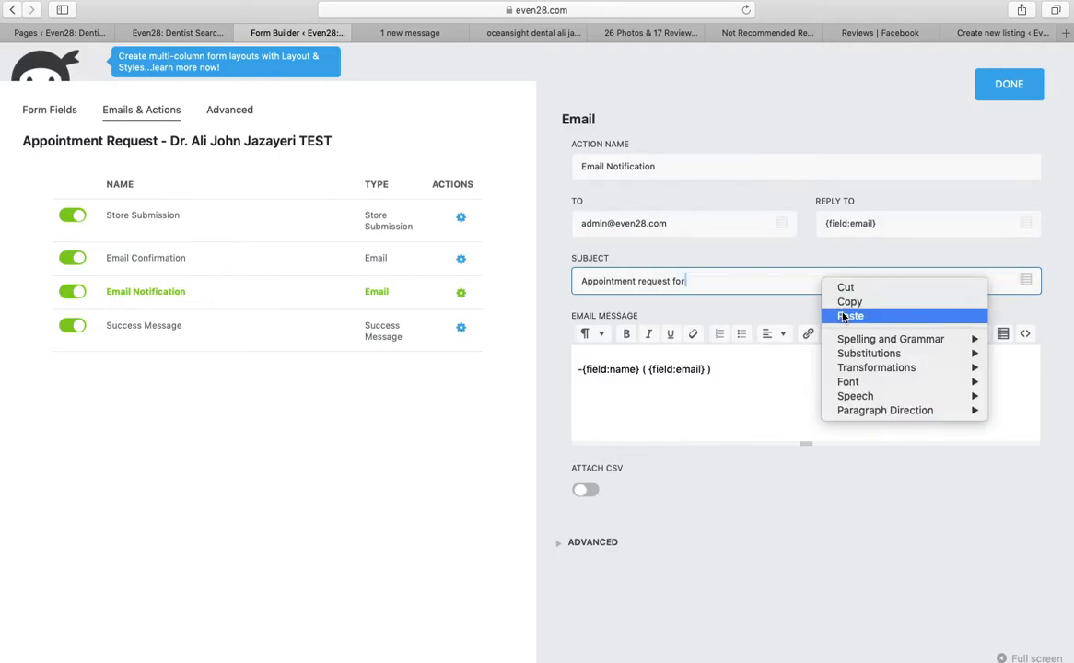
pyautogui.click(846, 313)
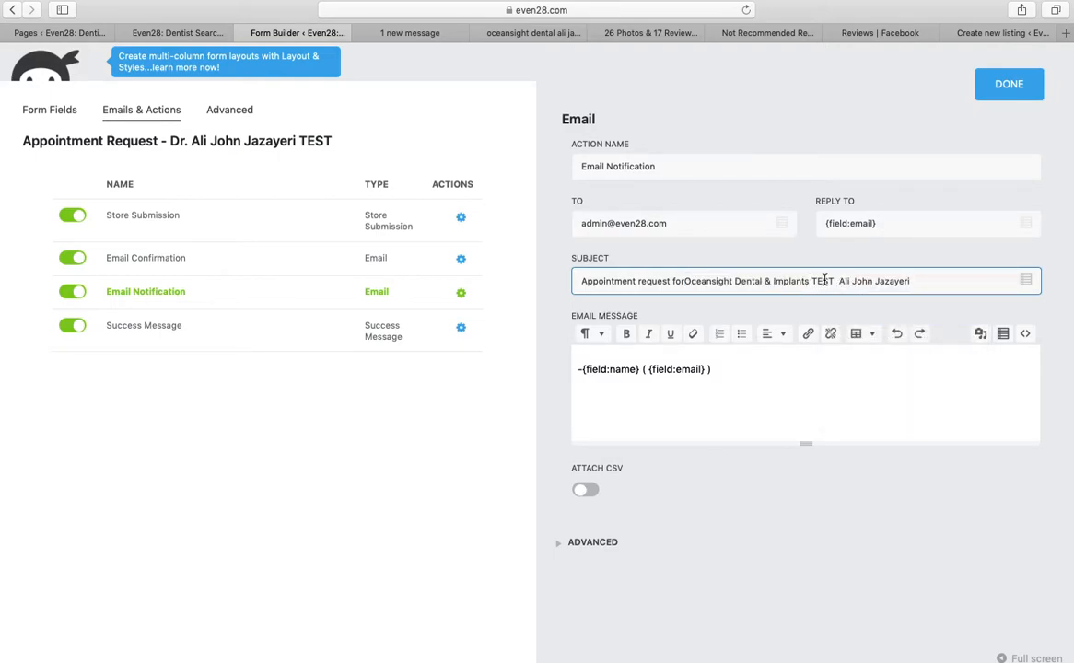
# Add 'Dr.' to the subject and retitle the form 'Appointment Request - Dr.' plus the dentist's name, dropping TEST
pyautogui.write('Dr.')
pyautogui.moveTo(470, 263)
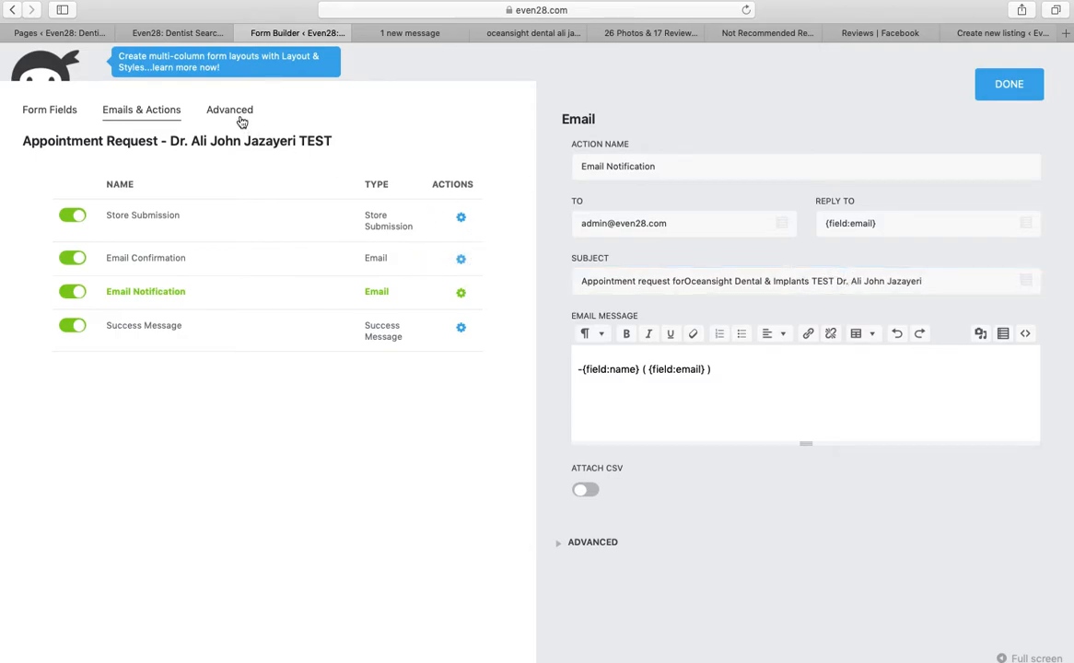
pyautogui.click(218, 110)
pyautogui.click(419, 202)
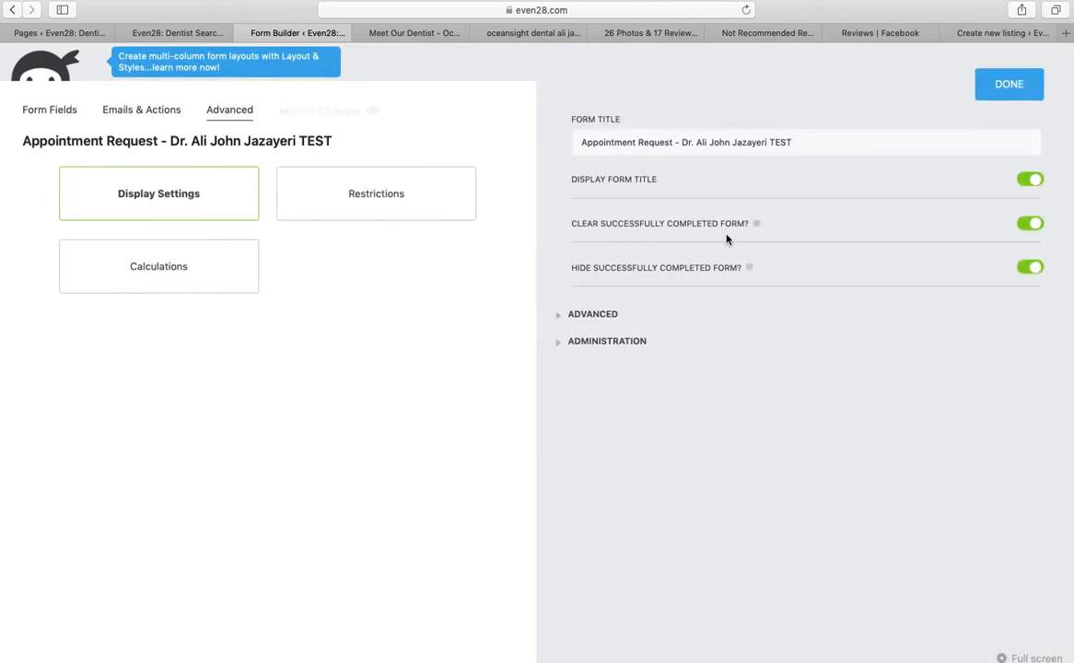
pyautogui.moveTo(701, 144); pyautogui.dragTo(895, 163)
pyautogui.press('BackSpace')
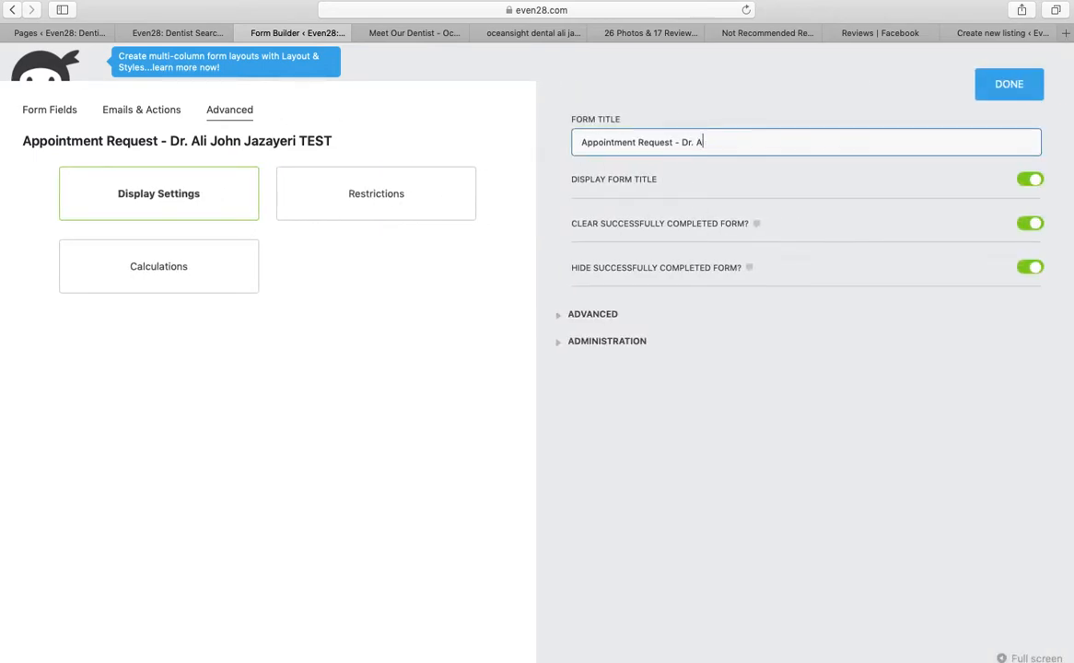
pyautogui.rightClick(780, 160)
pyautogui.click(798, 184)
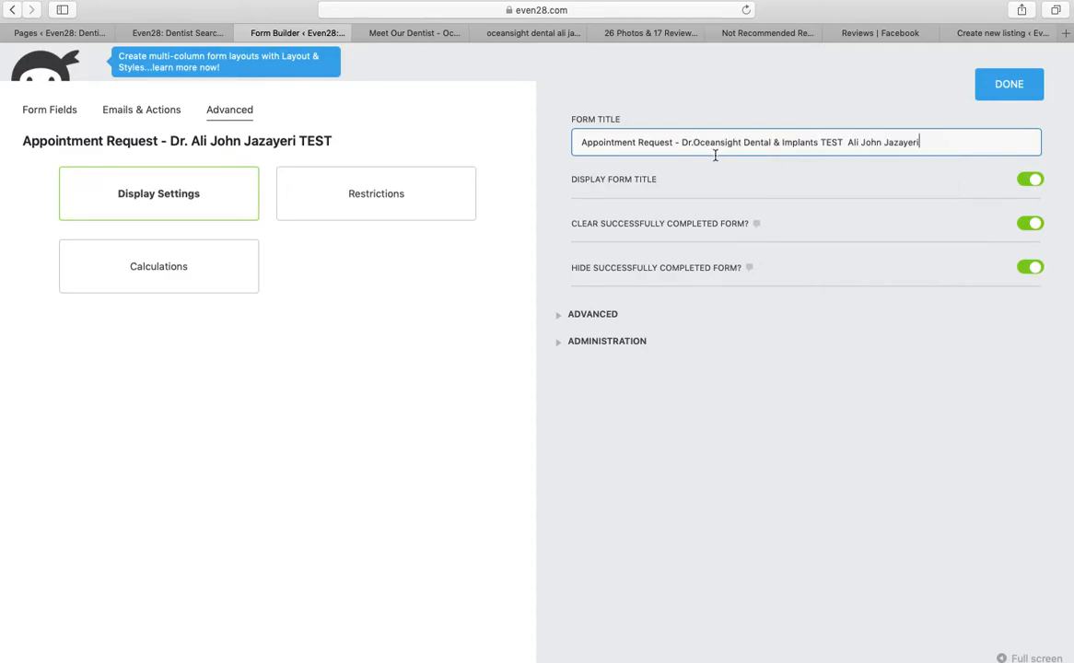
pyautogui.moveTo(699, 143); pyautogui.dragTo(845, 146)
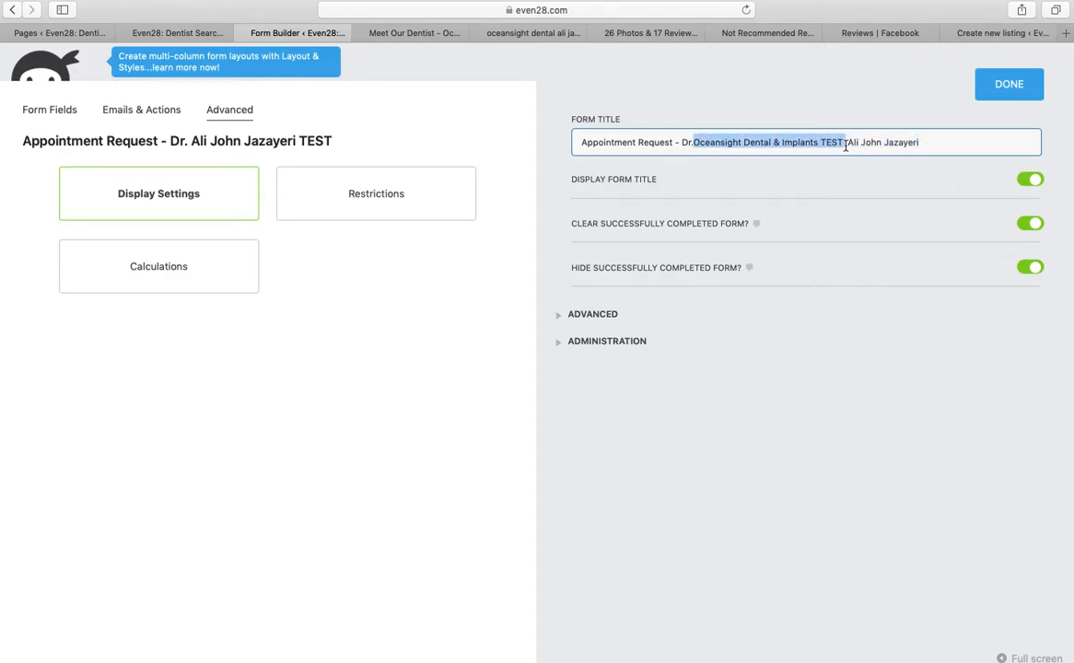
pyautogui.press('BackSpace')
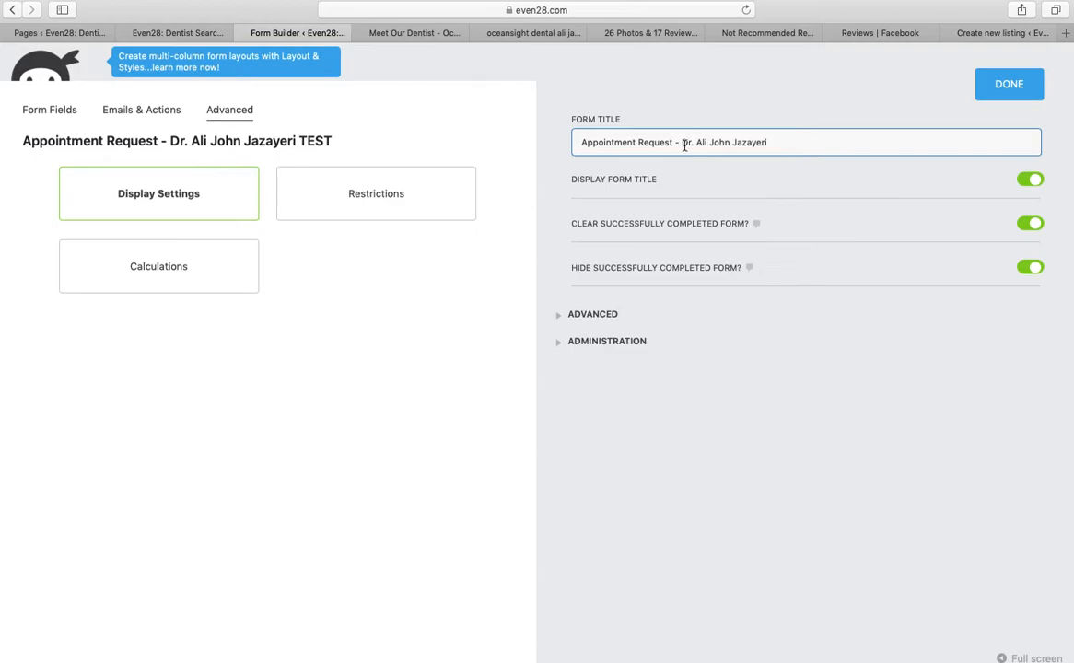
pyautogui.click(1006, 86)
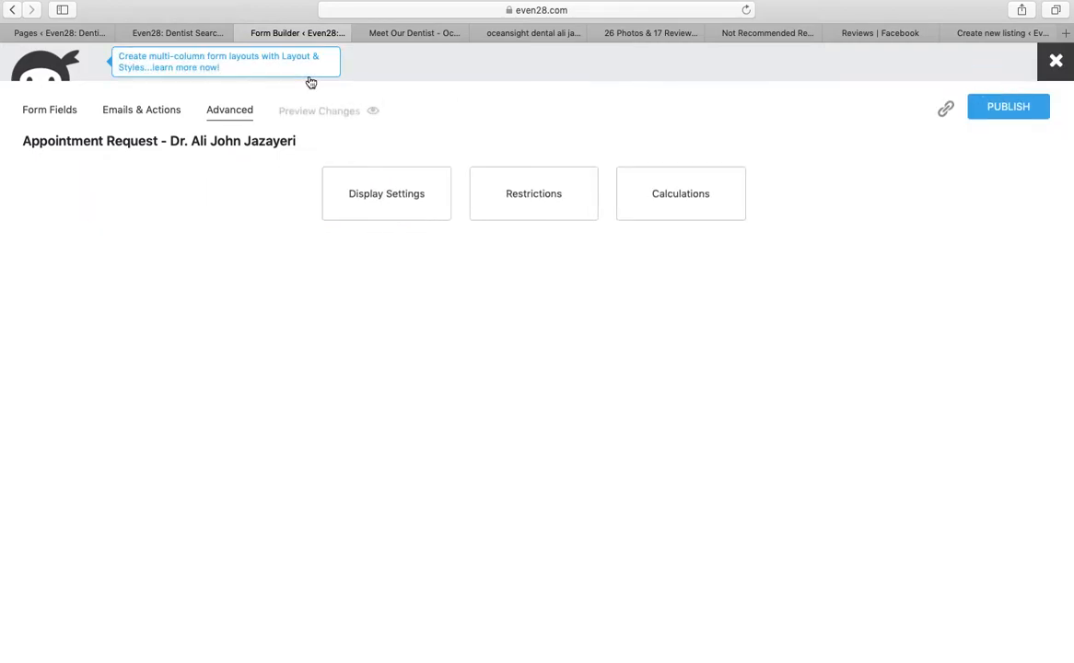
# Add a space after 'for' in the Email Notification subject
pyautogui.click(166, 111)
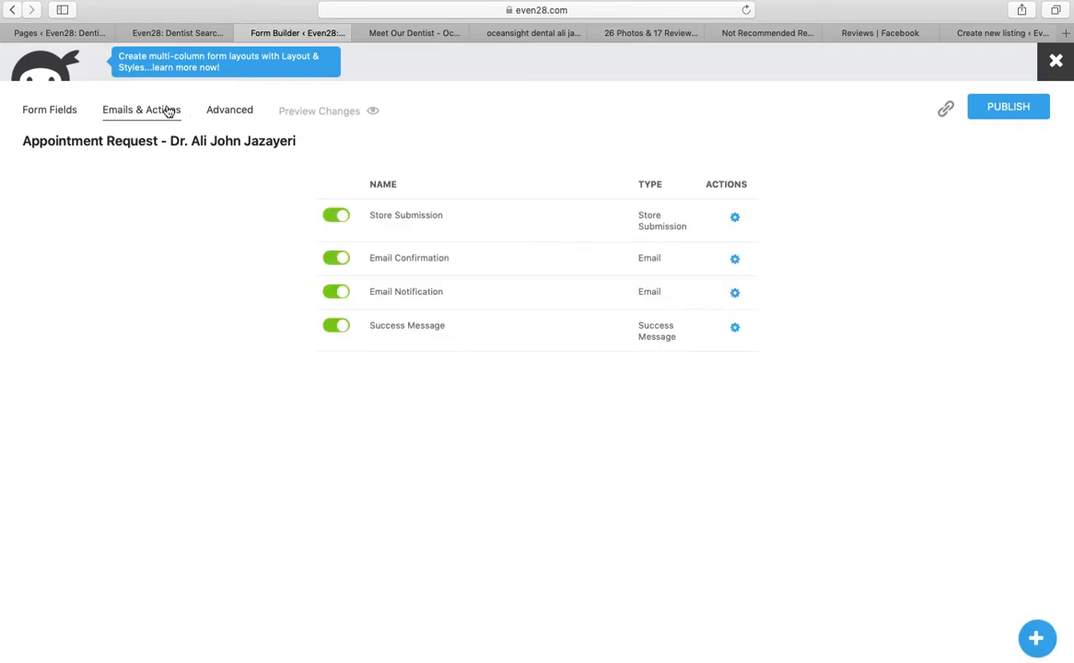
pyautogui.click(747, 300)
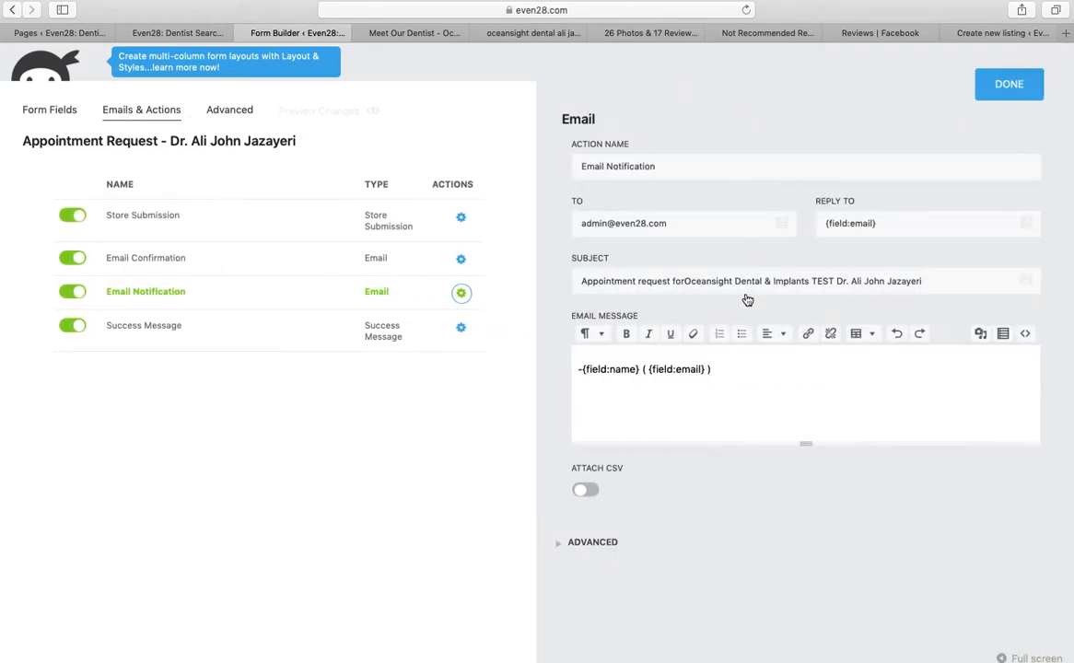
pyautogui.click(684, 281)
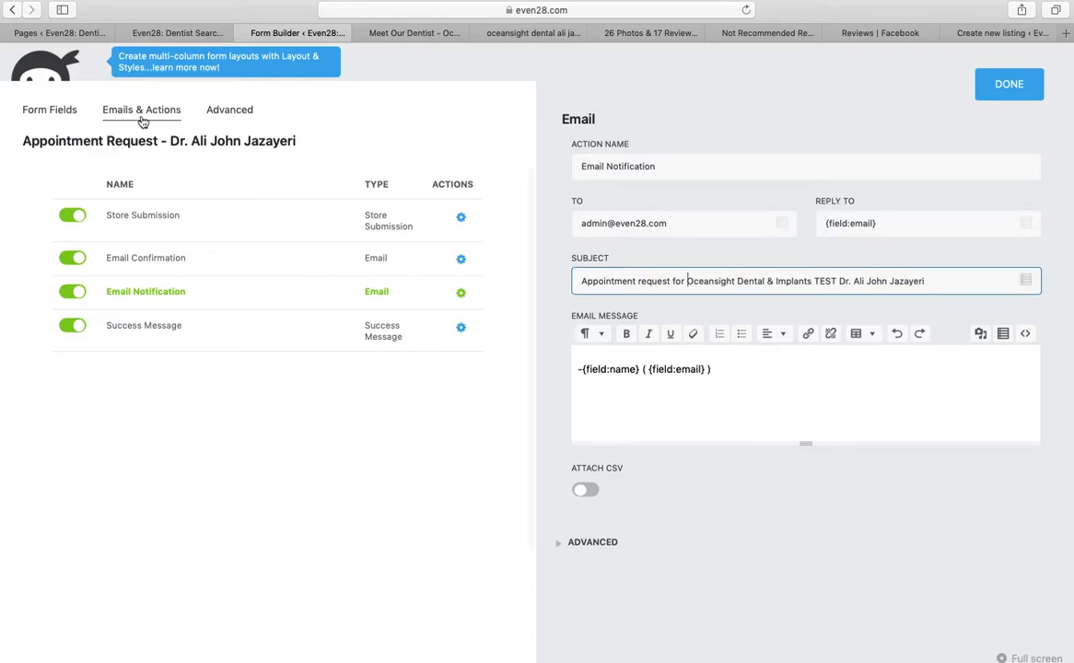
pyautogui.click(468, 331)
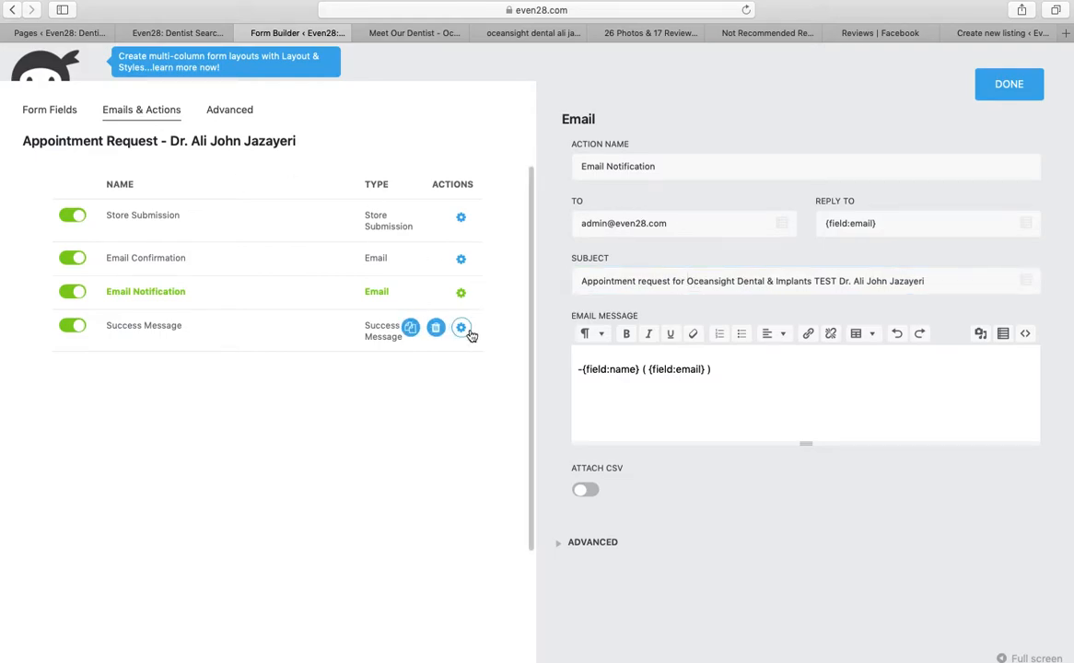
# Delete the old office phone number from the Success Message text
pyautogui.click(469, 334)
pyautogui.moveTo(789, 297); pyautogui.dragTo(715, 297)
pyautogui.press('BackSpace')
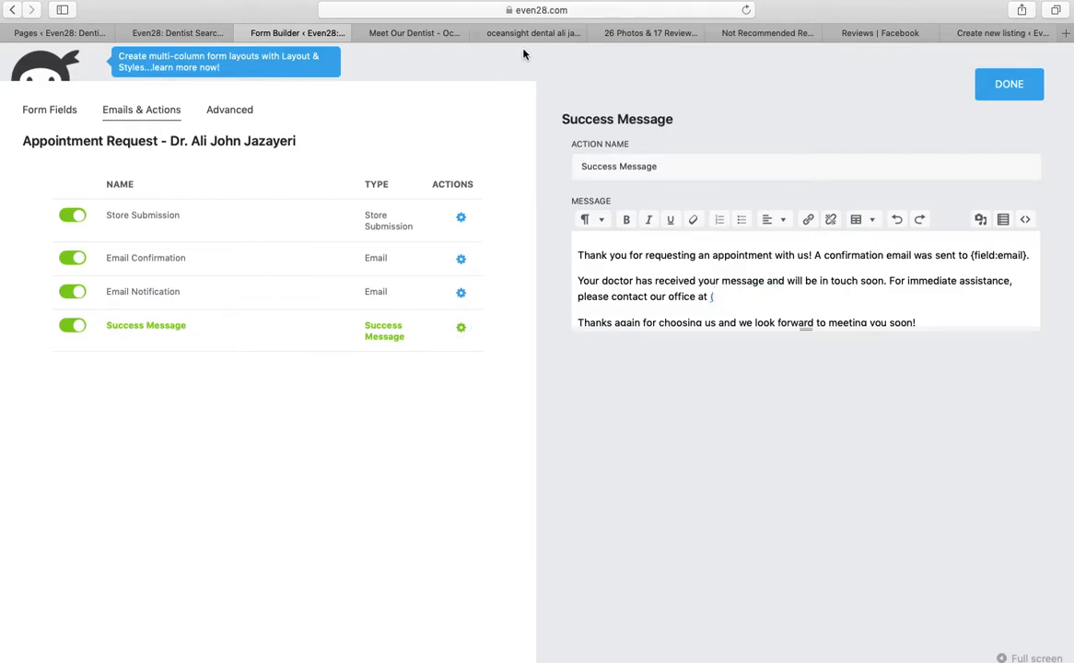
# Copy the office phone number again from the practice's dentist page
pyautogui.click(411, 35)
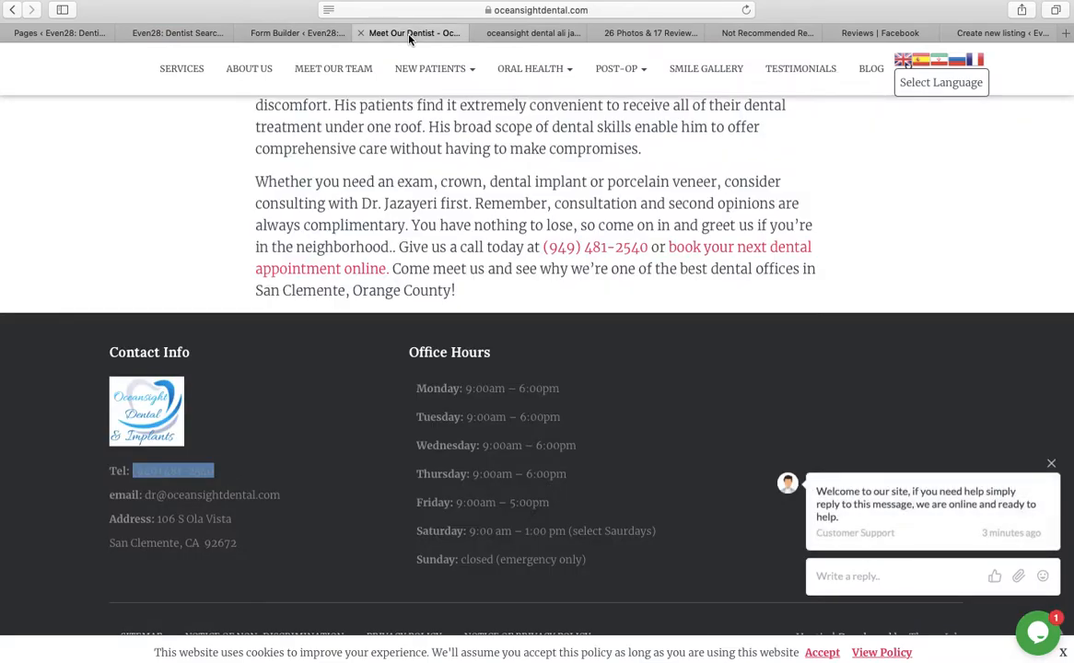
pyautogui.click(198, 33)
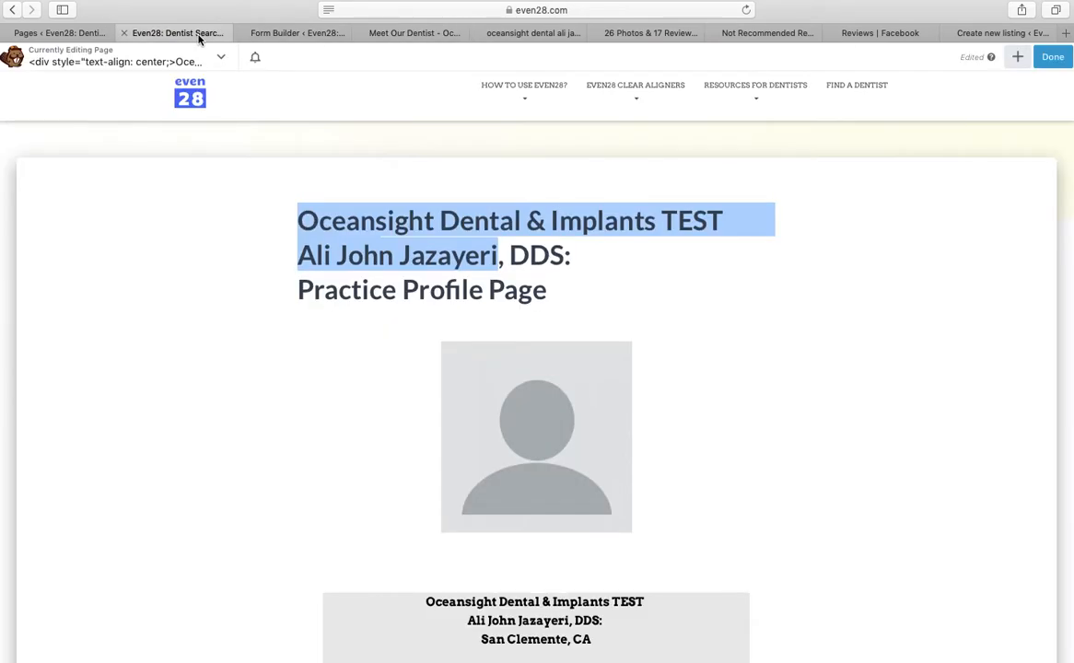
pyautogui.click(411, 35)
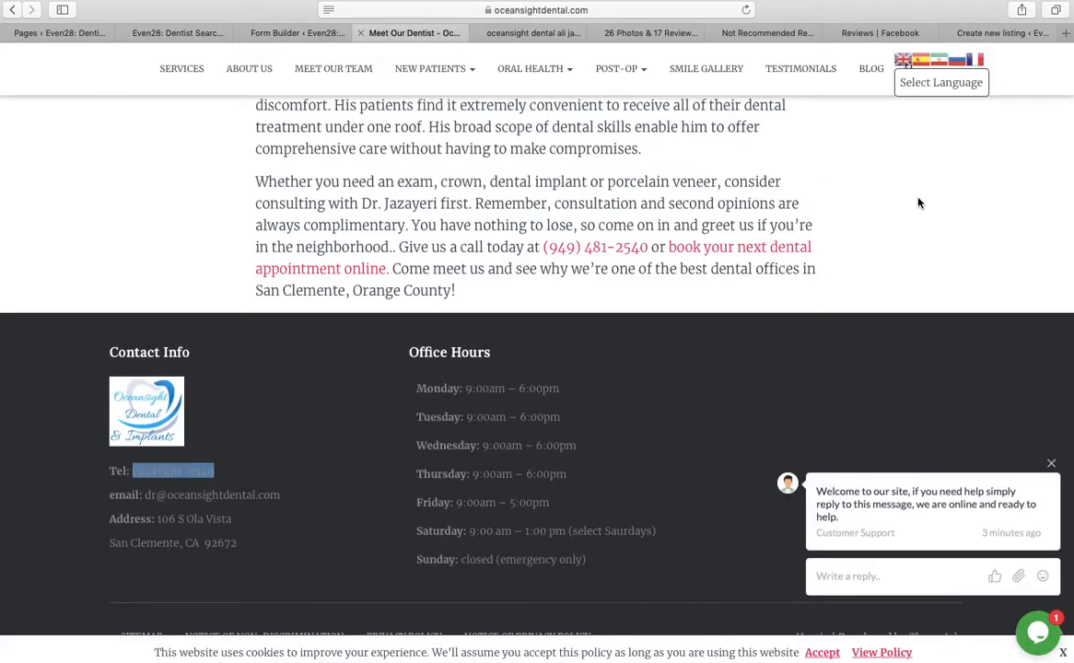
pyautogui.rightClick(189, 470)
pyautogui.click(208, 510)
pyautogui.click(192, 34)
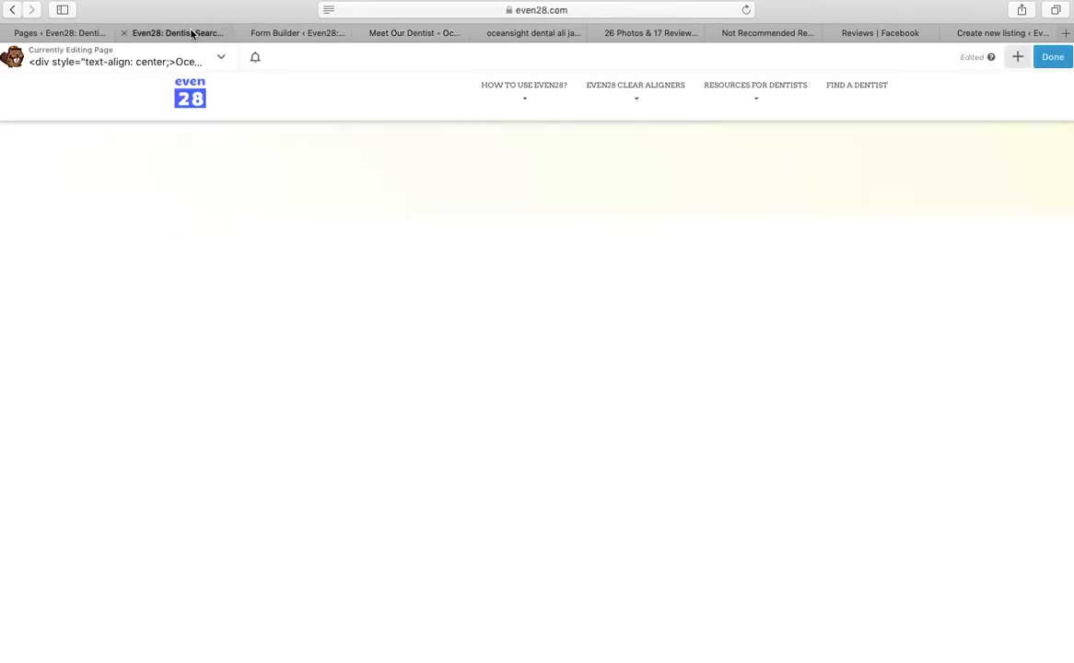
pyautogui.click(298, 34)
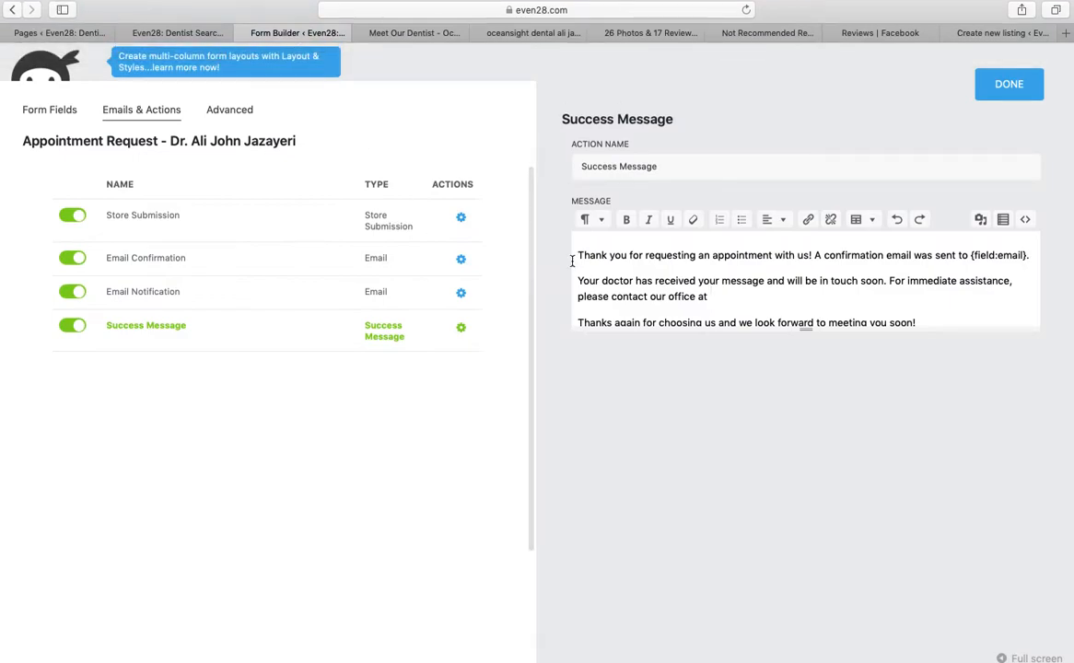
# Insert a link after 'please contact our office at', pasting the office number as address and text
pyautogui.click(733, 289)
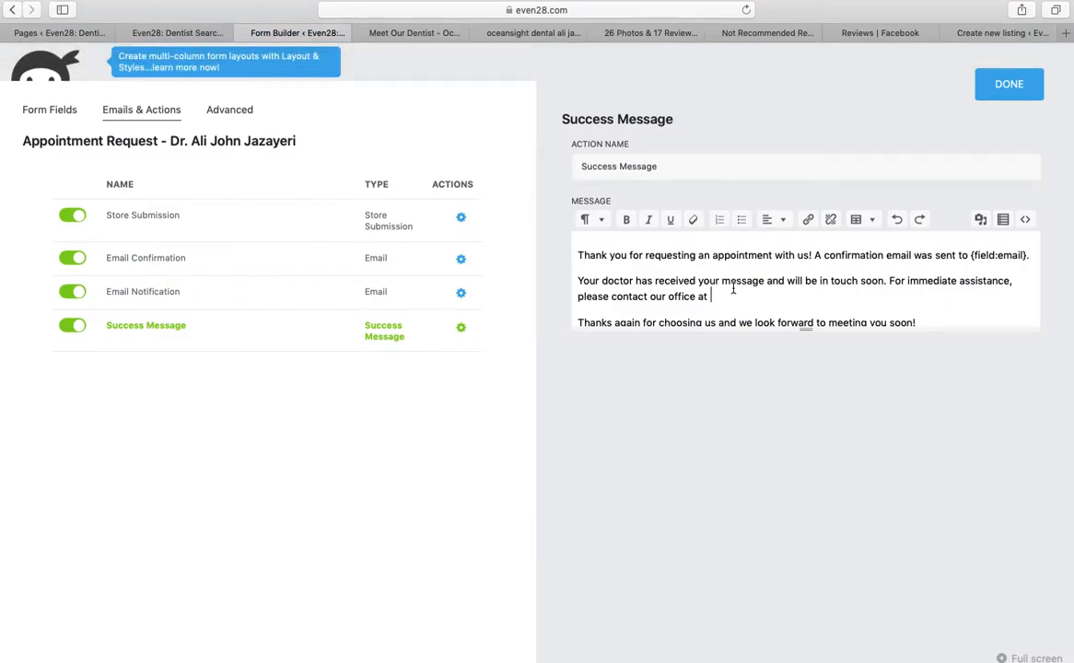
pyautogui.click(813, 226)
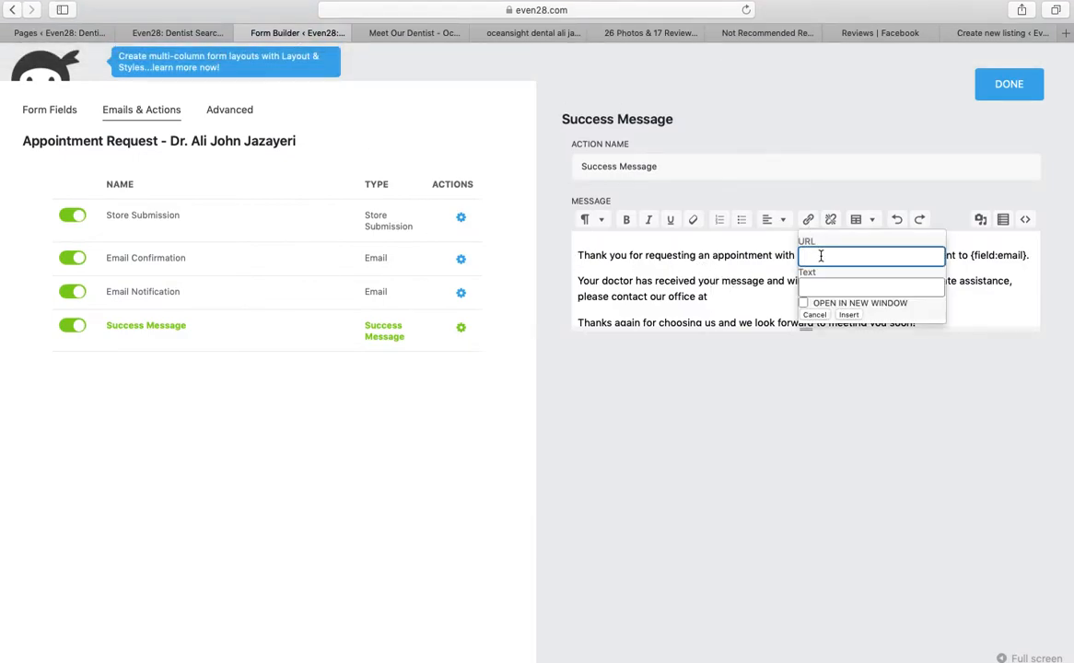
pyautogui.rightClick(807, 257)
pyautogui.click(843, 291)
pyautogui.rightClick(833, 288)
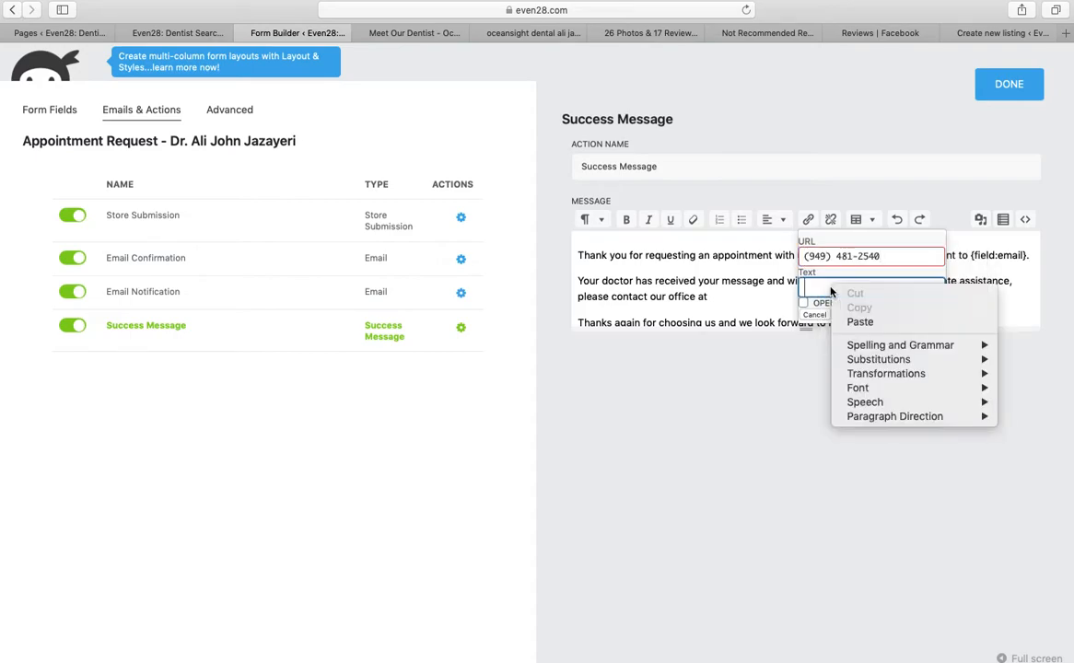
pyautogui.click(870, 323)
# Reformat the link address as a tel: number without punctuation and confirm the link
pyautogui.click(813, 258)
pyautogui.press('BackSpace')
pyautogui.write('tel: 1')
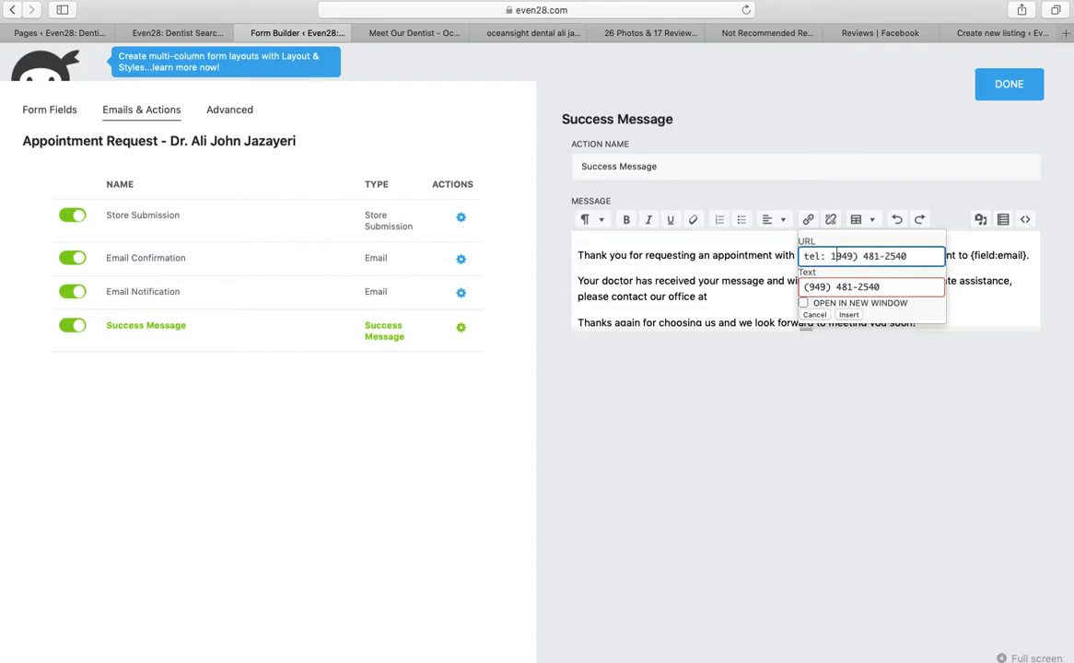
pyautogui.press('BackSpace')
pyautogui.press('BackSpace')
pyautogui.press('BackSpace')
pyautogui.click(841, 287)
pyautogui.press('BackSpace')
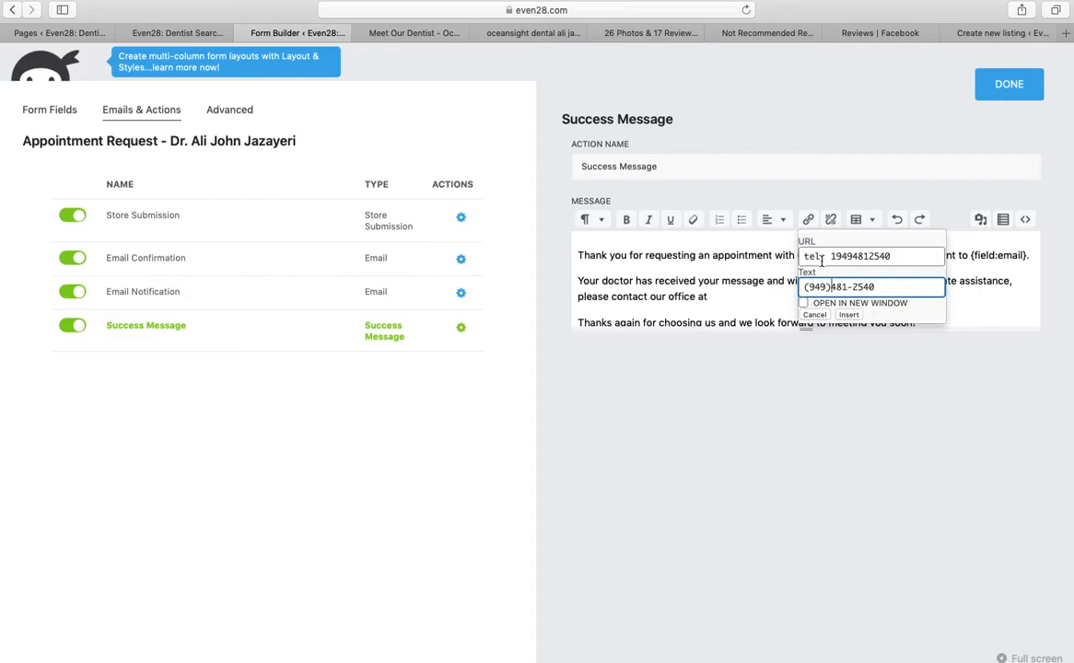
pyautogui.click(849, 315)
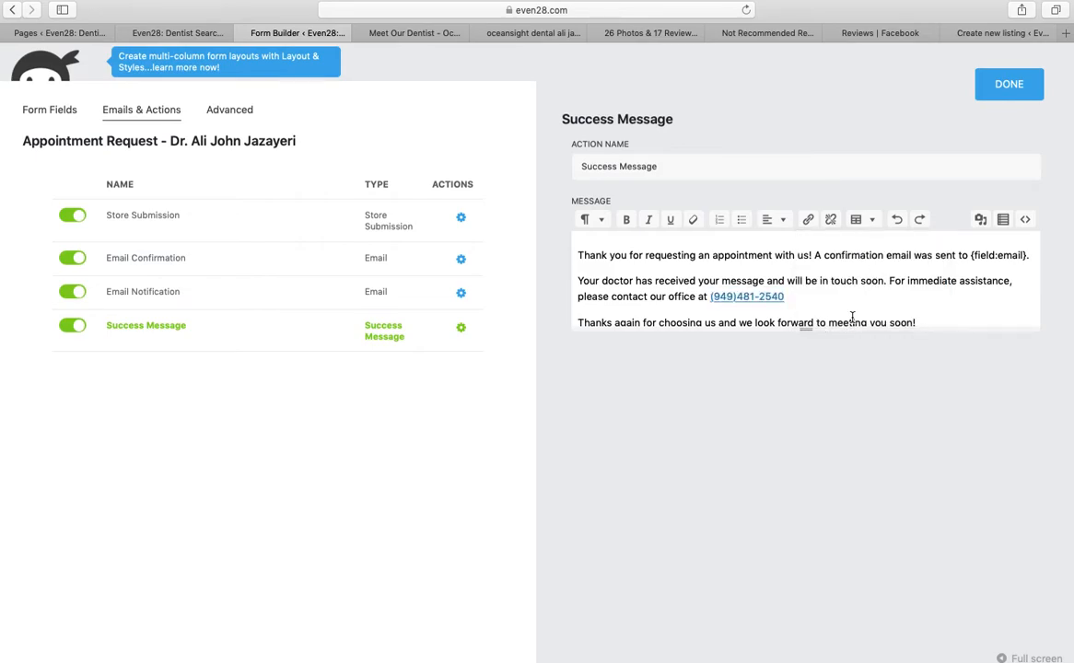
# Publish the updated appointment form, then scroll the Even28 profile page down to Dental Treatments Offered
pyautogui.click(1014, 91)
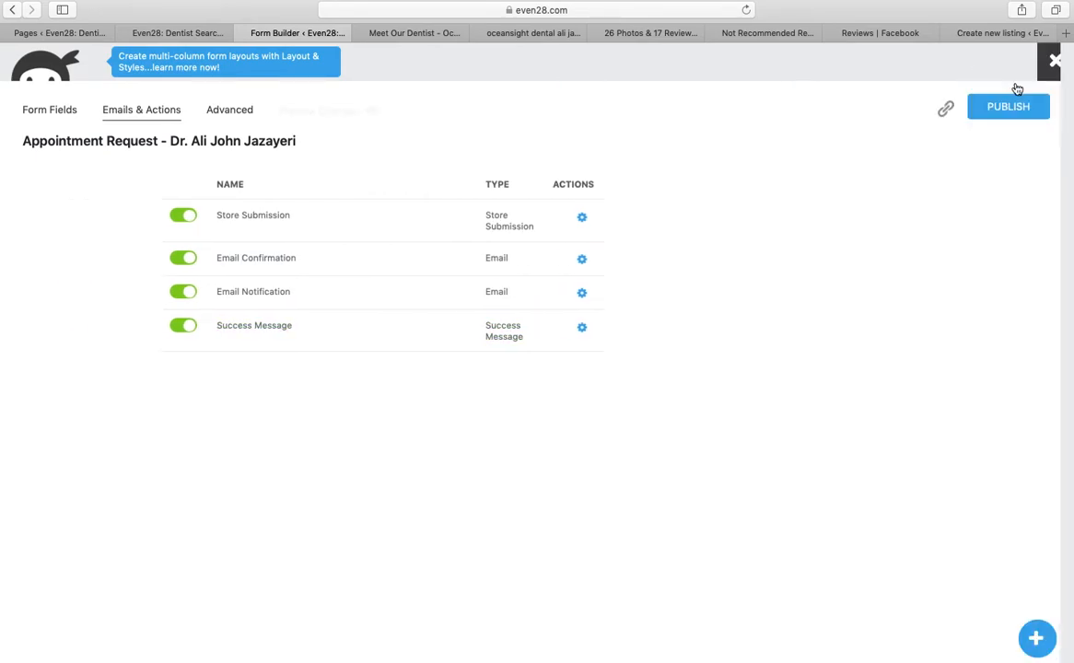
pyautogui.click(1011, 109)
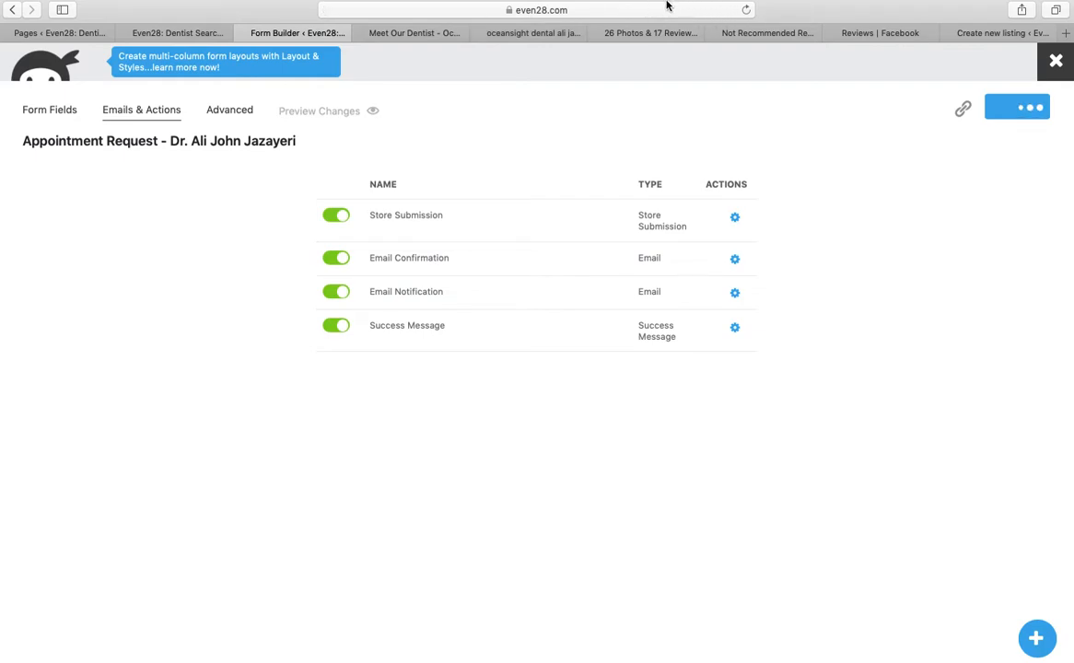
pyautogui.click(413, 33)
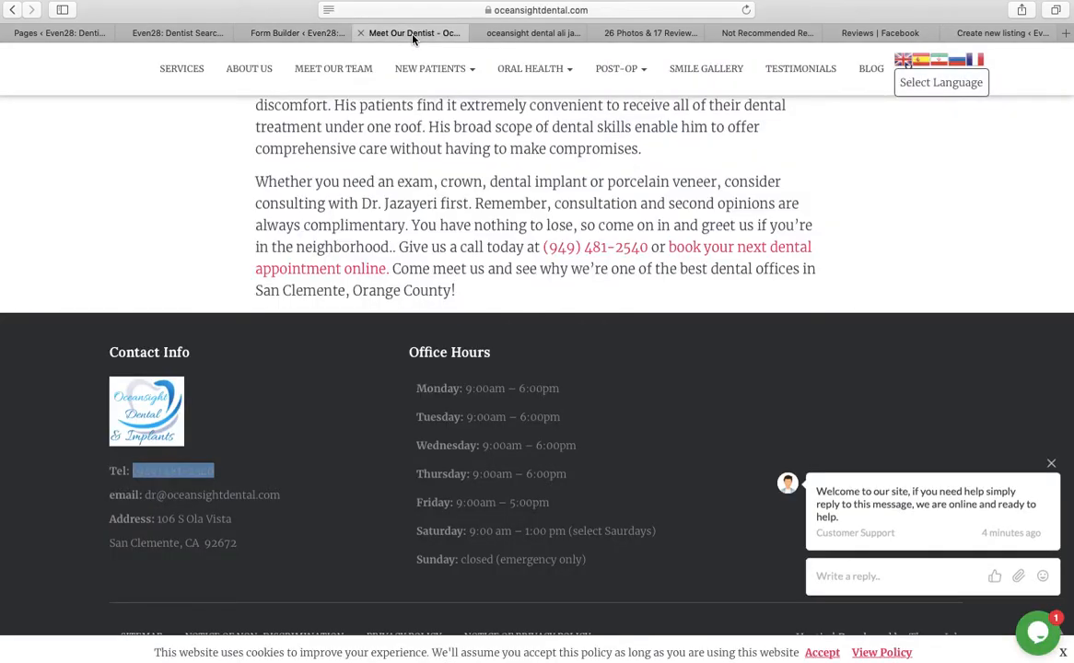
pyautogui.click(171, 33)
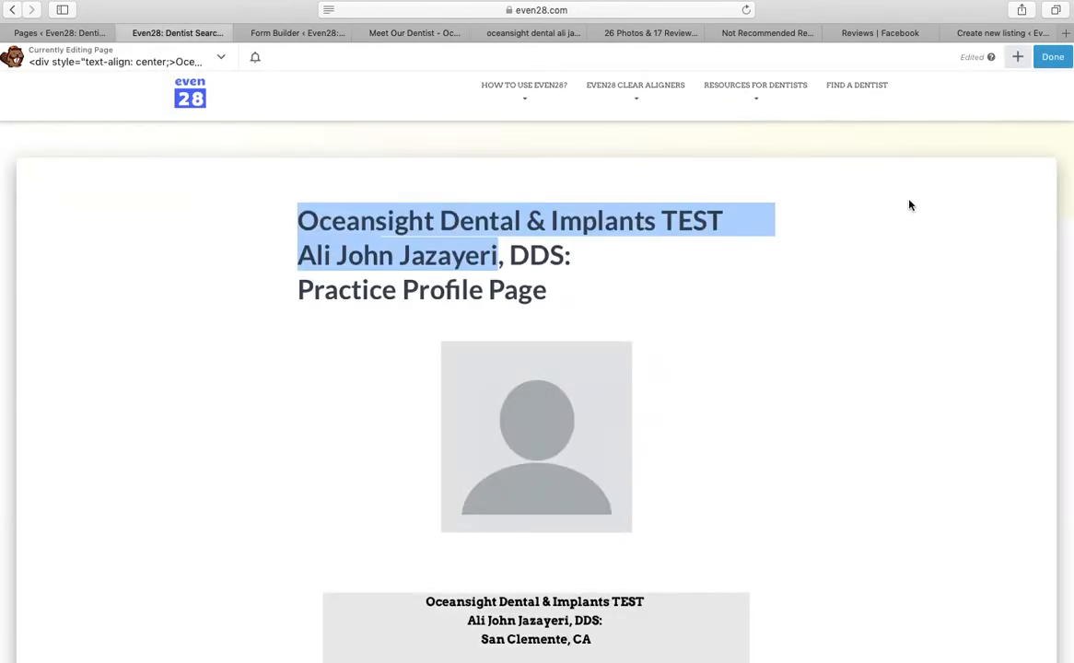
pyautogui.scroll(-5, 1064, 147)
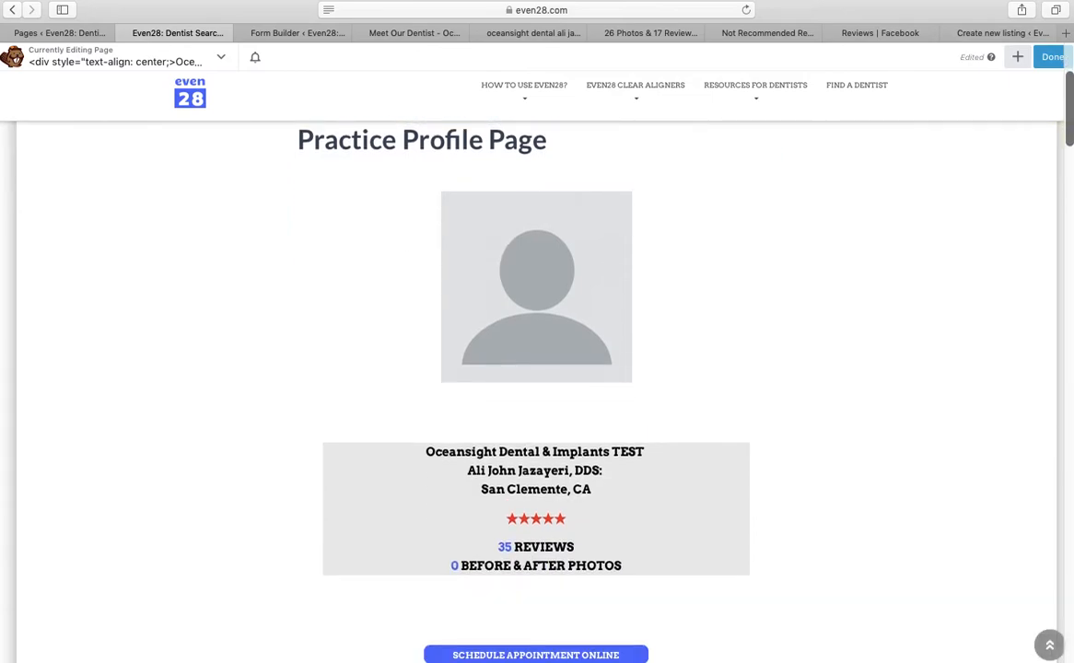
pyautogui.scroll(-4, 536, 387)
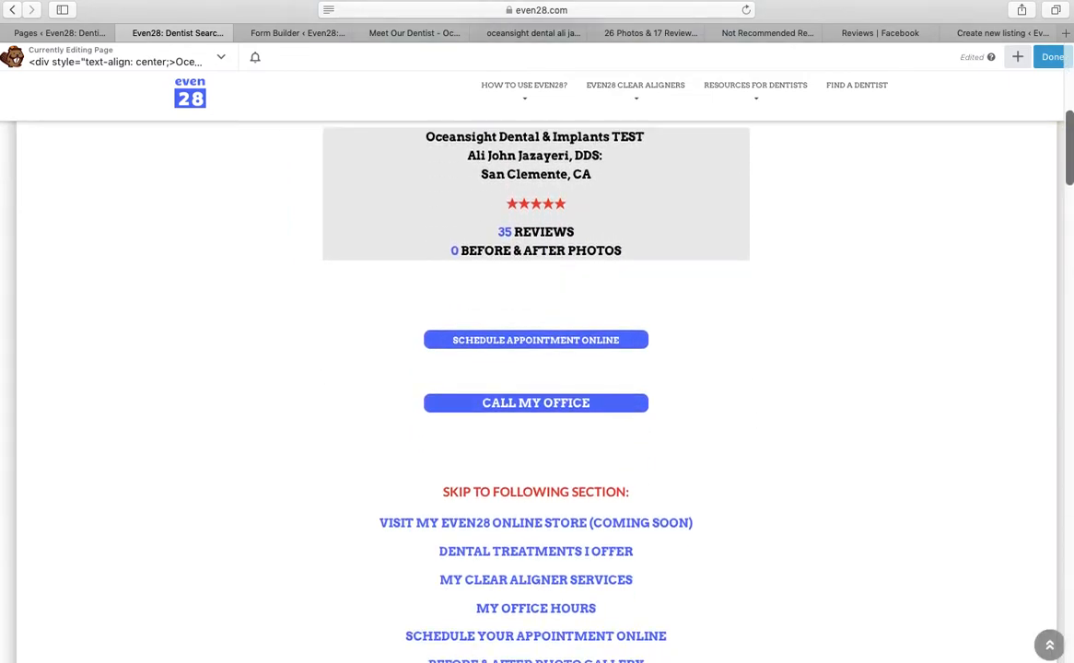
pyautogui.scroll(-5, 676, 432)
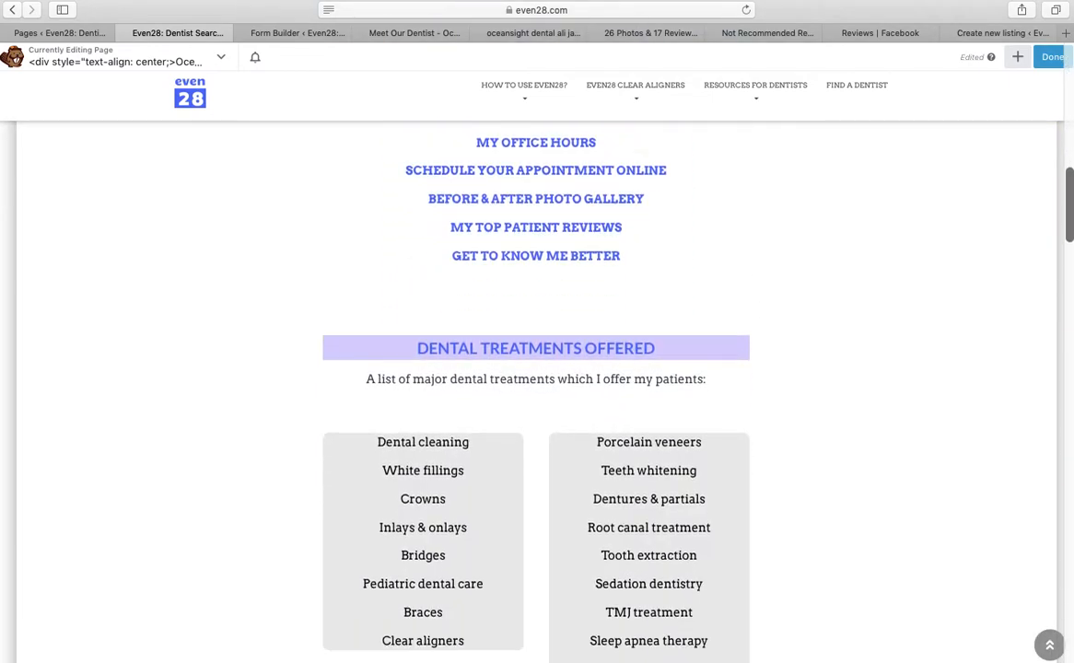
pyautogui.scroll(-1, 1072, 296)
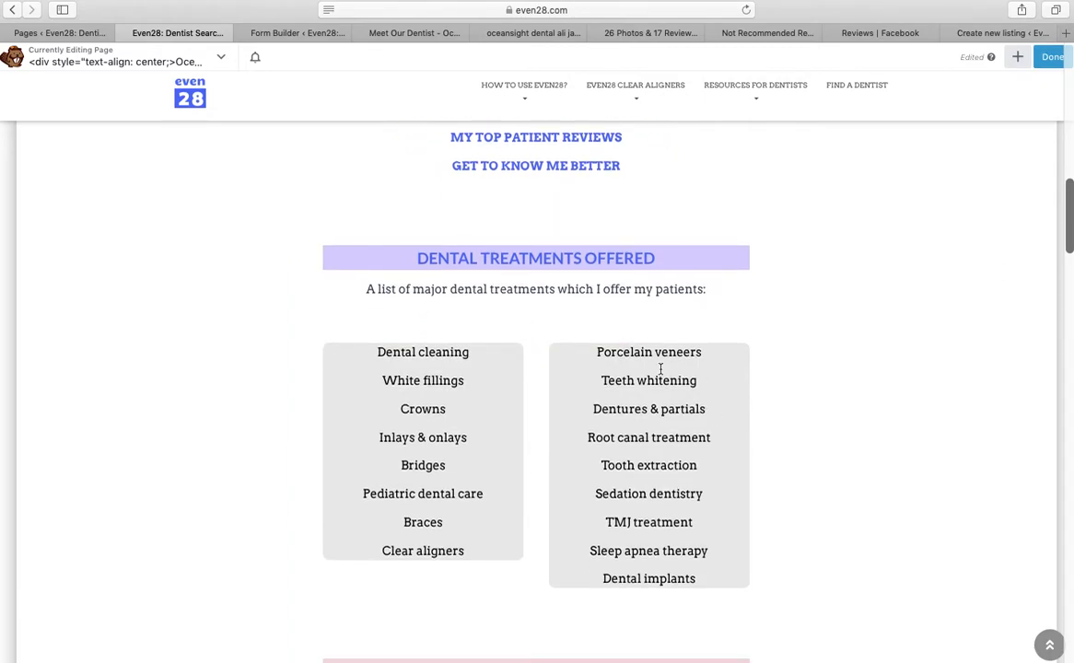
# Delete Pediatric dental care and Braces from the left treatment list and save
pyautogui.doubleClick(530, 504)
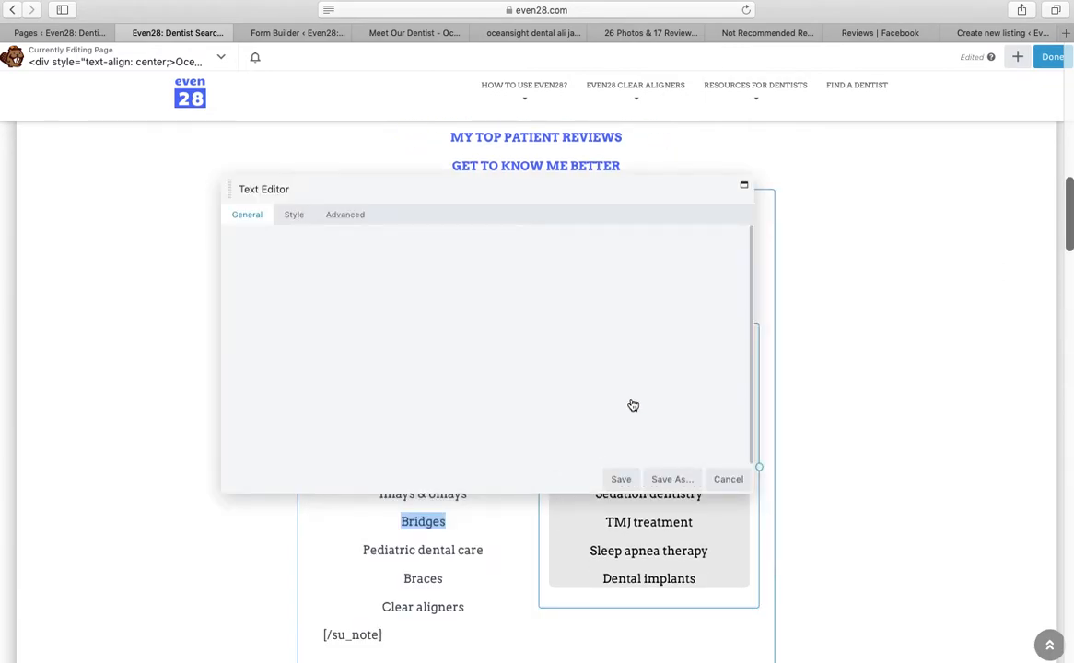
pyautogui.click(497, 408)
pyautogui.press('Down')
pyautogui.press('Down')
pyautogui.press('Down')
pyautogui.press('Down')
pyautogui.press('Down')
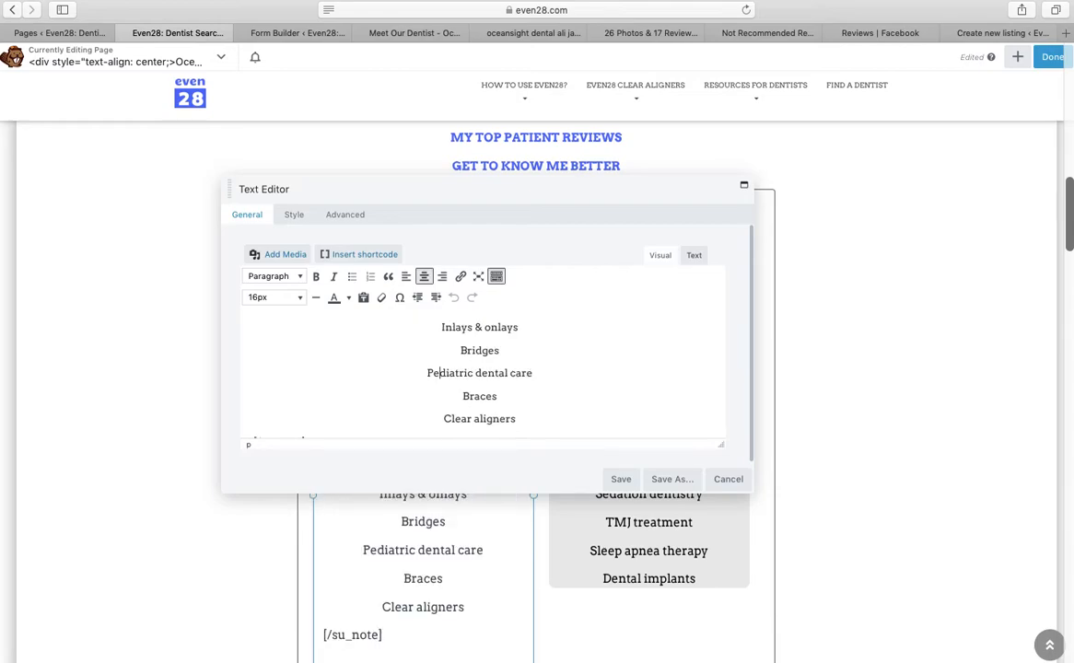
pyautogui.moveTo(508, 386); pyautogui.dragTo(416, 363)
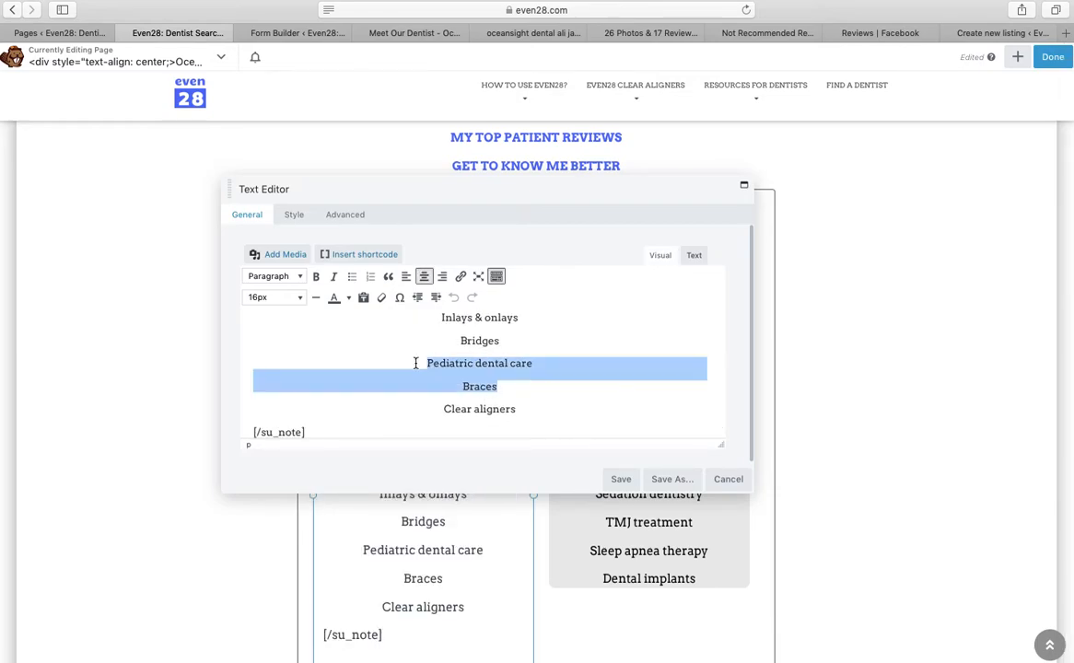
pyautogui.press('BackSpace')
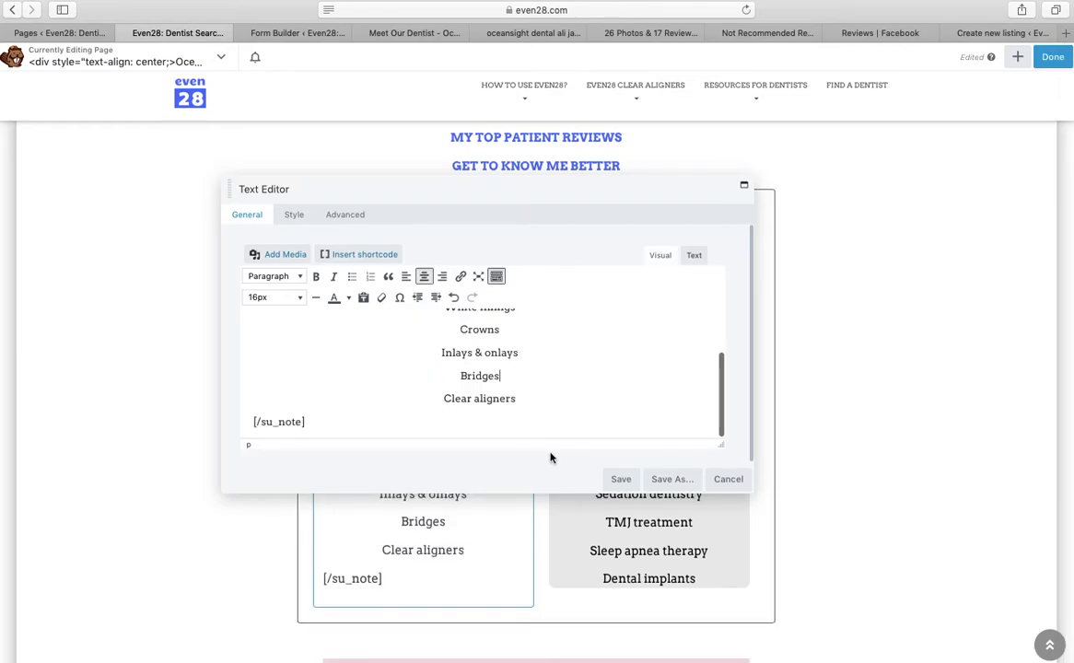
pyautogui.click(621, 479)
# Delete Sleep apnea therapy and its empty line from the right treatment list and save
pyautogui.click(682, 524)
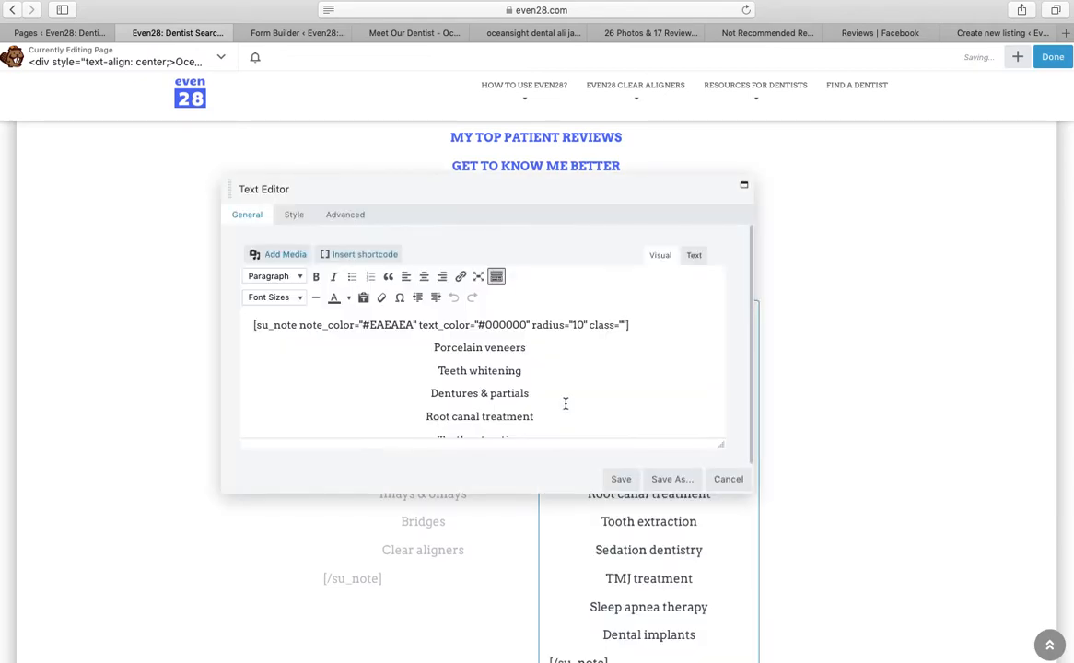
pyautogui.scroll(-3, 498, 417)
pyautogui.click(476, 420)
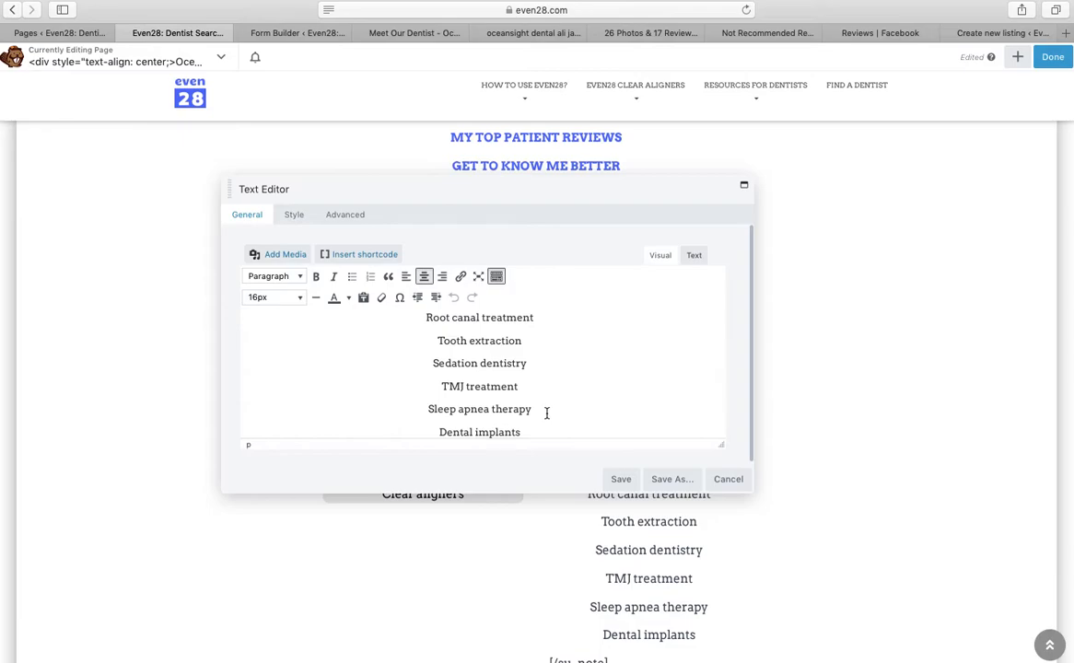
pyautogui.moveTo(545, 411); pyautogui.dragTo(427, 409)
pyautogui.press('BackSpace')
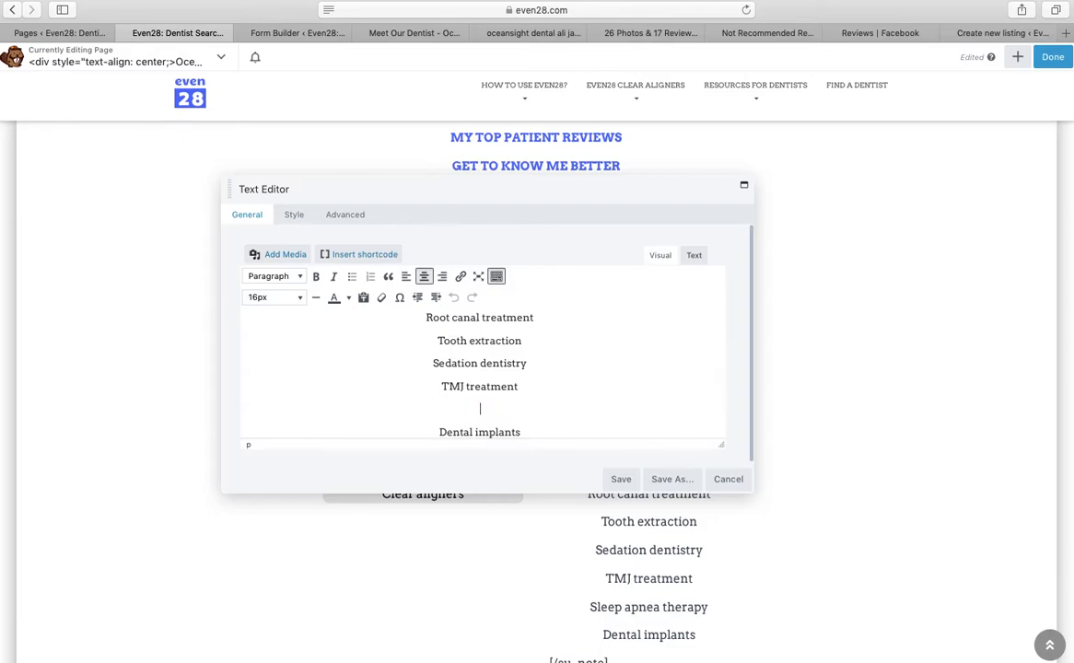
pyautogui.press('BackSpace')
pyautogui.click(622, 480)
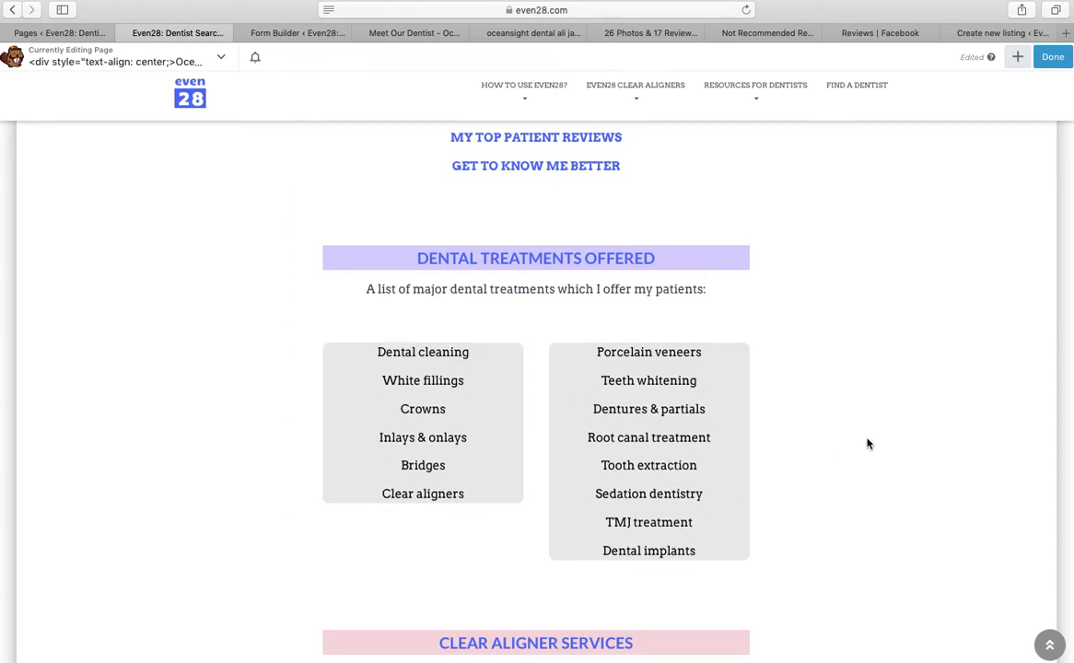
pyautogui.scroll(-3, 867, 444)
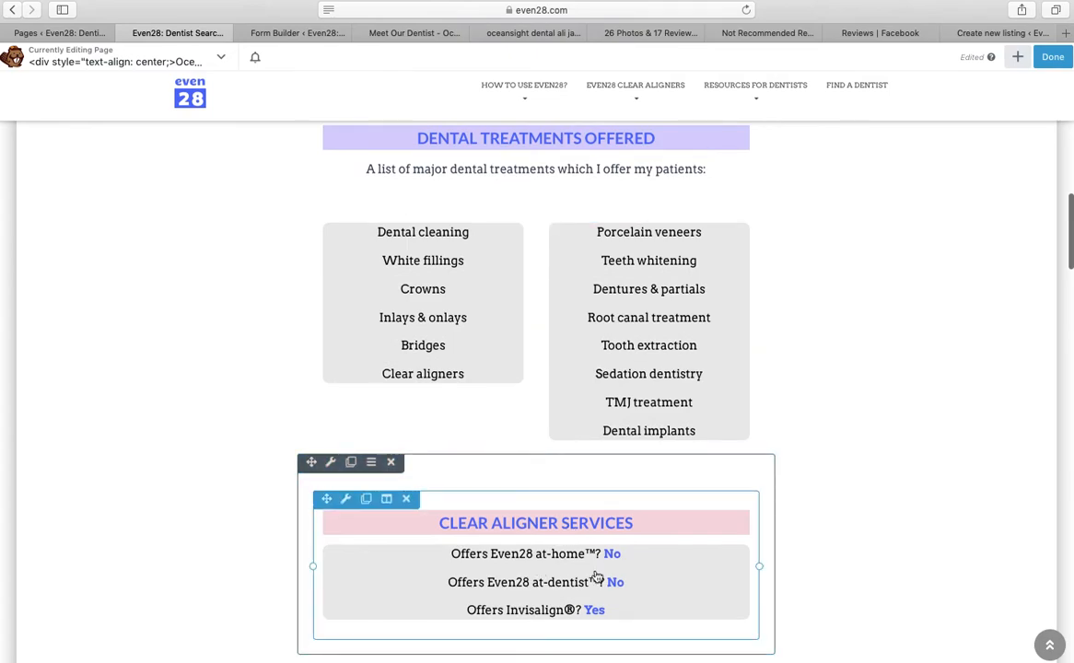
pyautogui.scroll(-1, 608, 580)
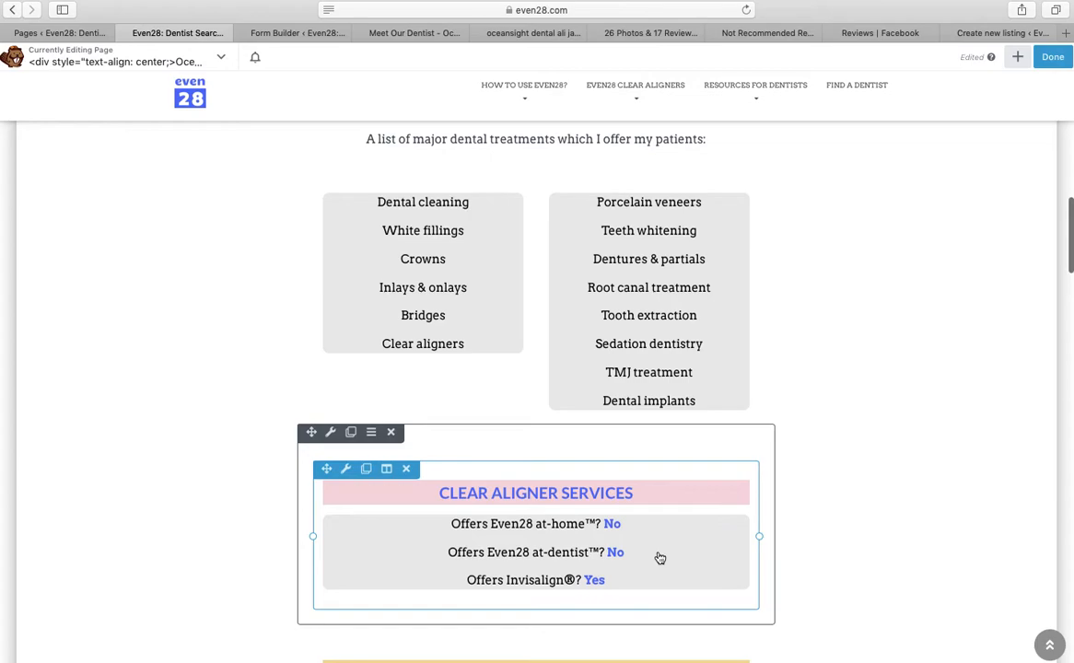
pyautogui.scroll(-1, 660, 559)
pyautogui.scroll(-4, 536, 553)
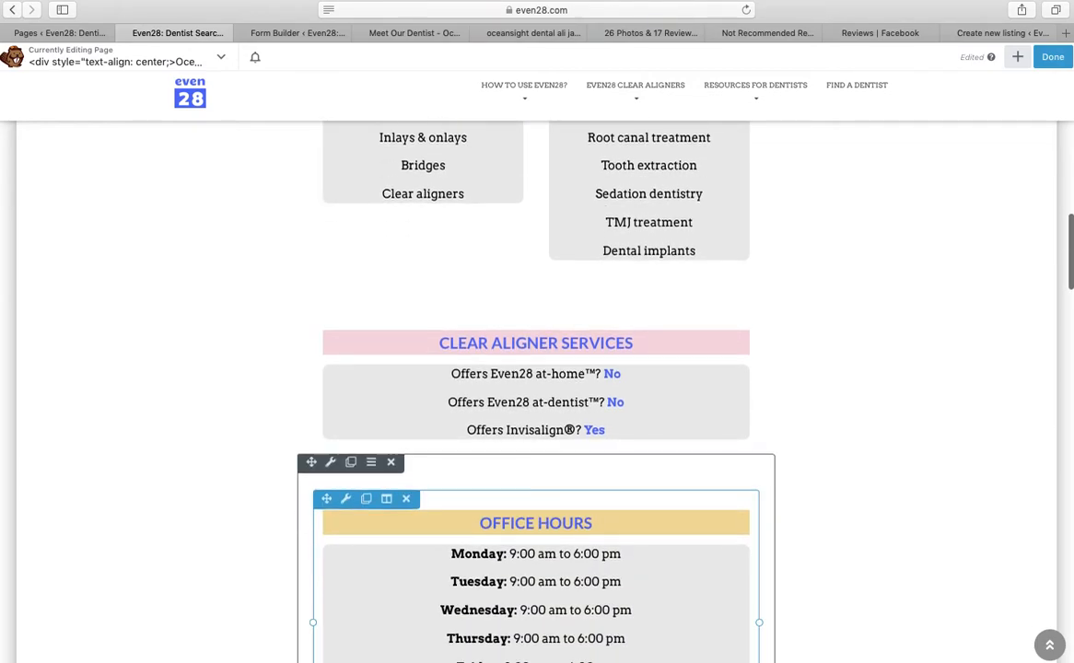
pyautogui.scroll(-2, 553, 507)
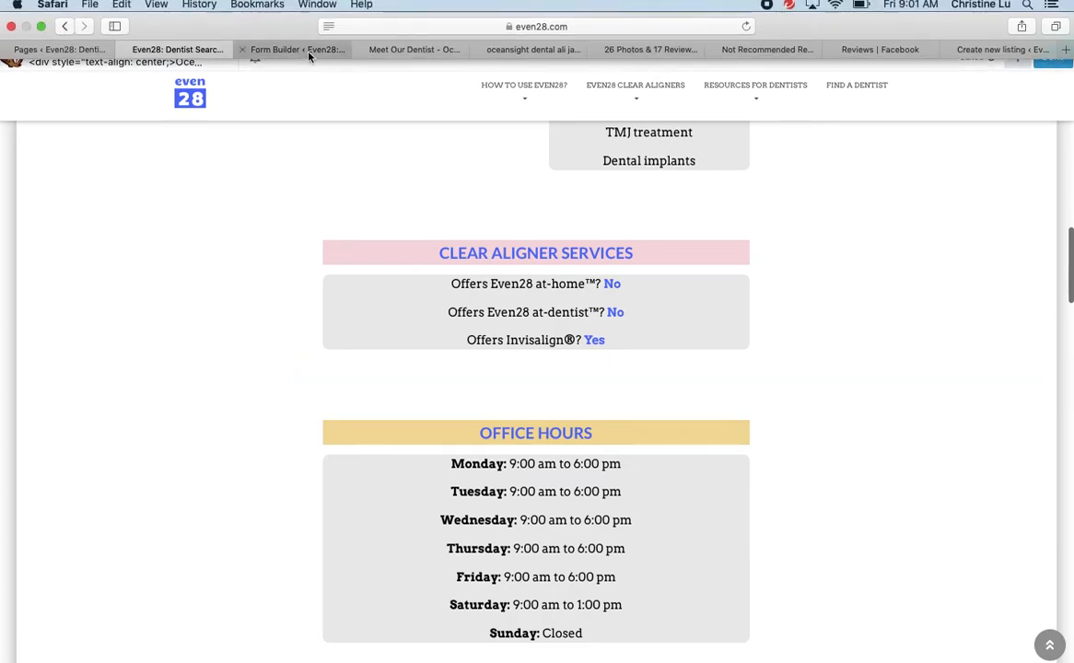
# From the Meet Our Dentist tab, search Google for 'oceansight dental implants'
pyautogui.click(307, 52)
pyautogui.click(415, 49)
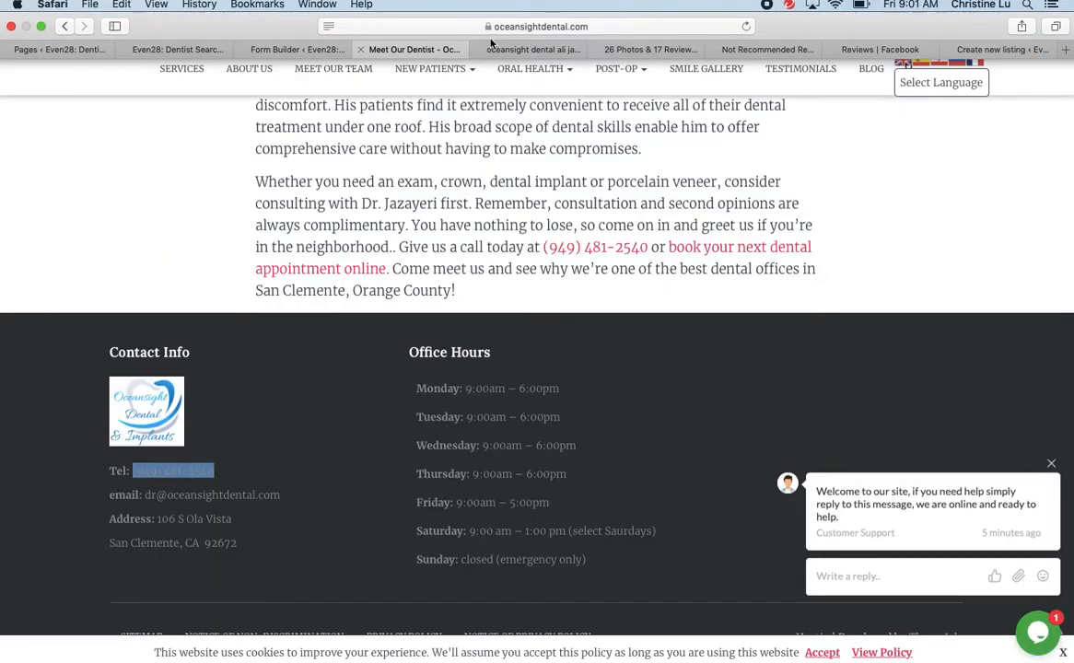
pyautogui.click(605, 28)
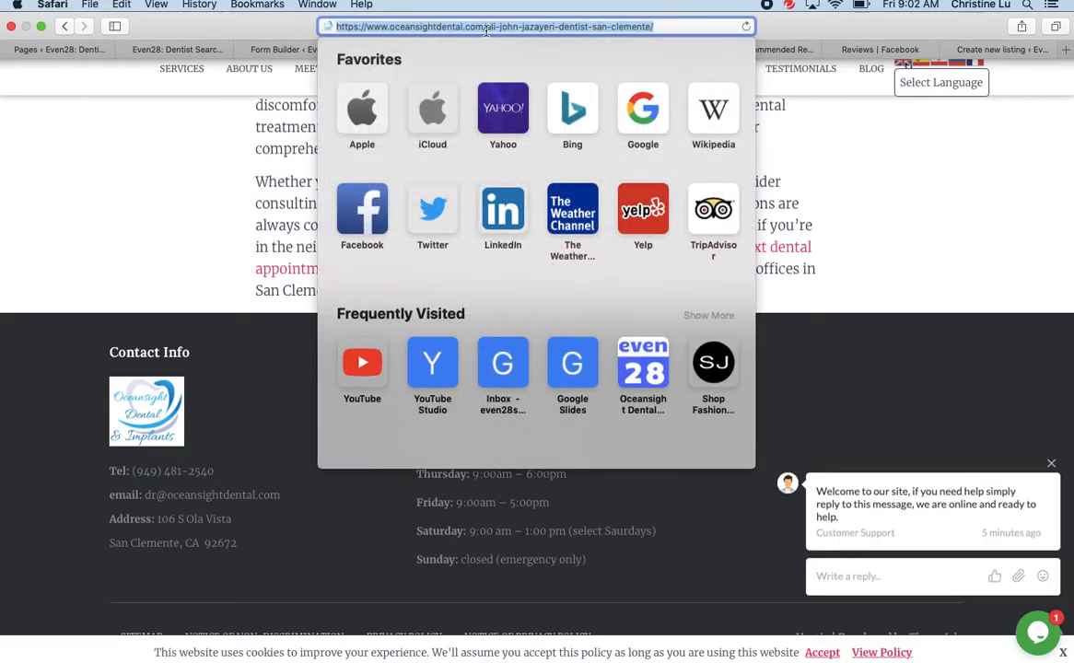
pyautogui.write('oceans')
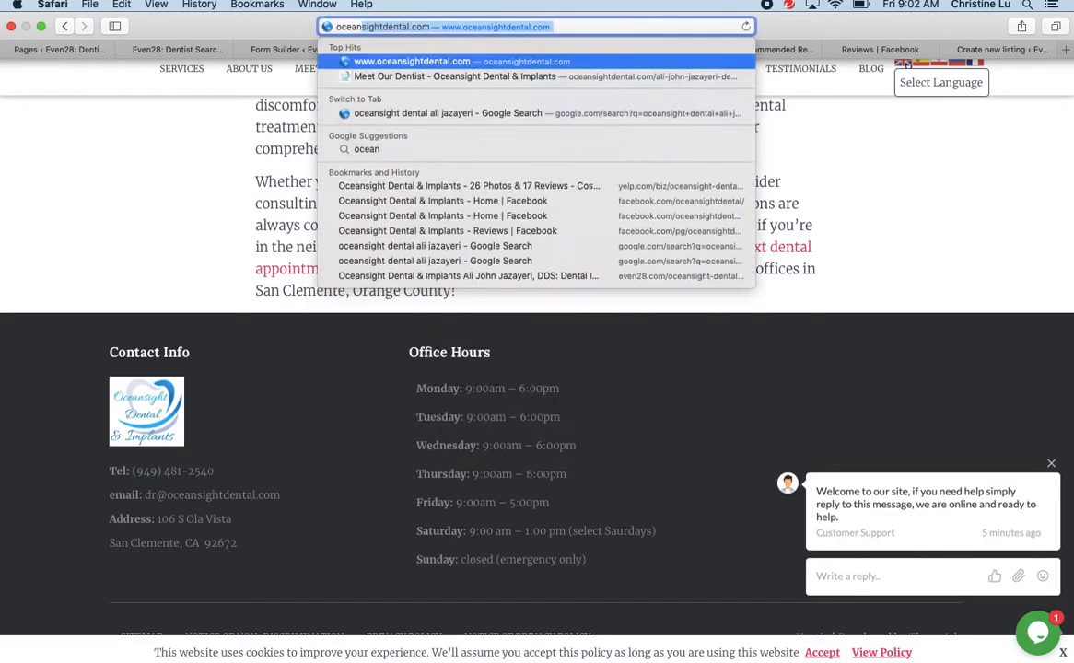
pyautogui.press('BackSpace')
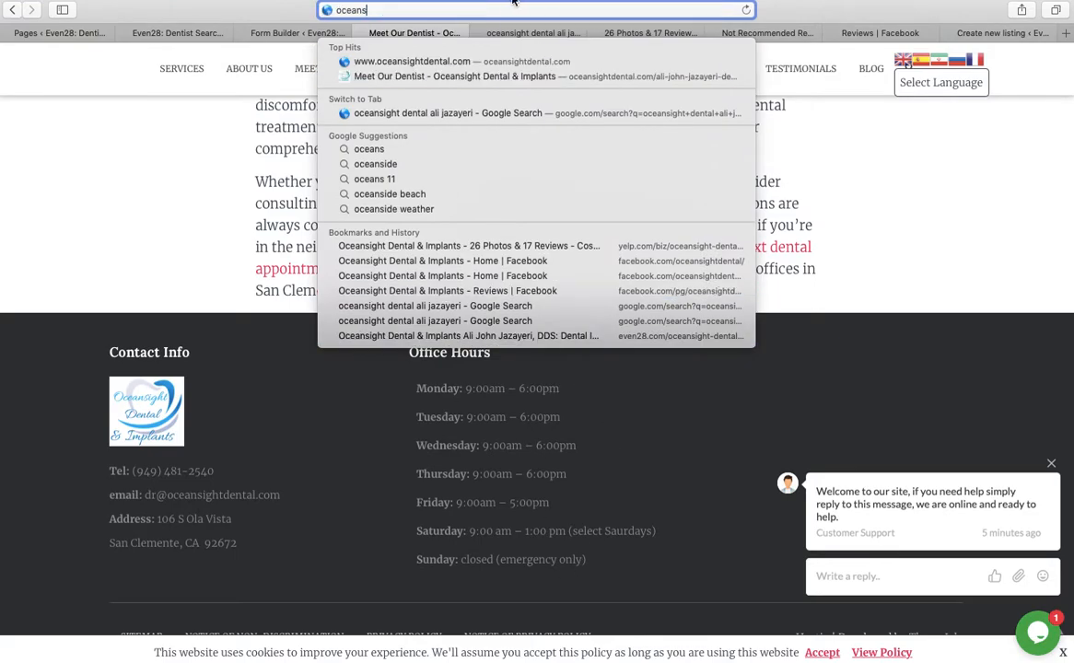
pyautogui.write('ight')
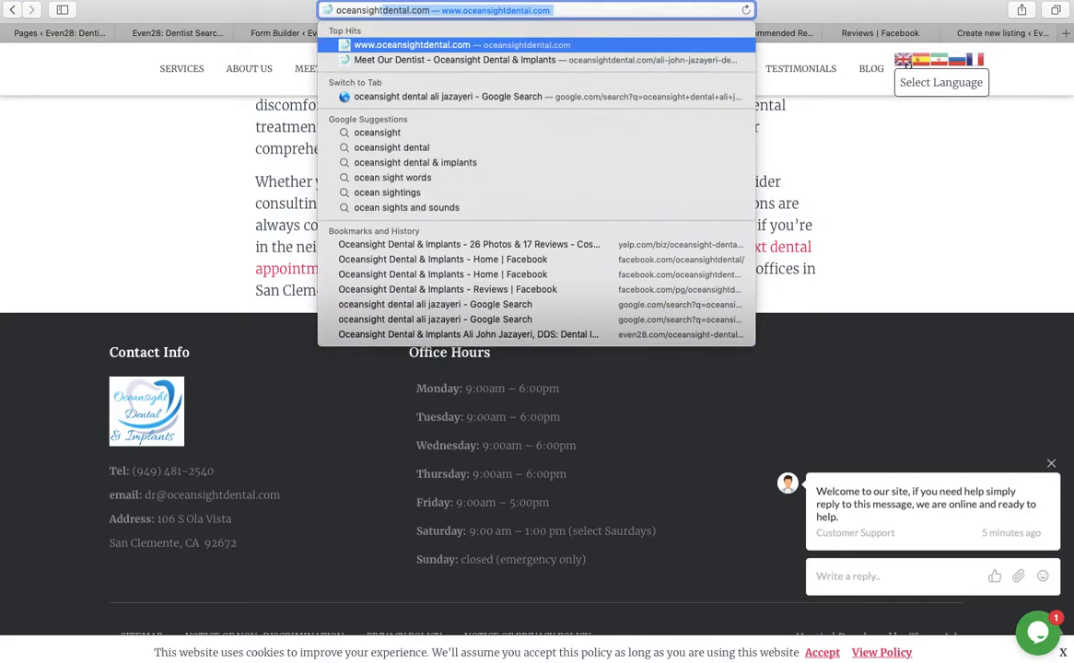
pyautogui.write(' dent')
pyautogui.press('BackSpace')
pyautogui.press('BackSpace')
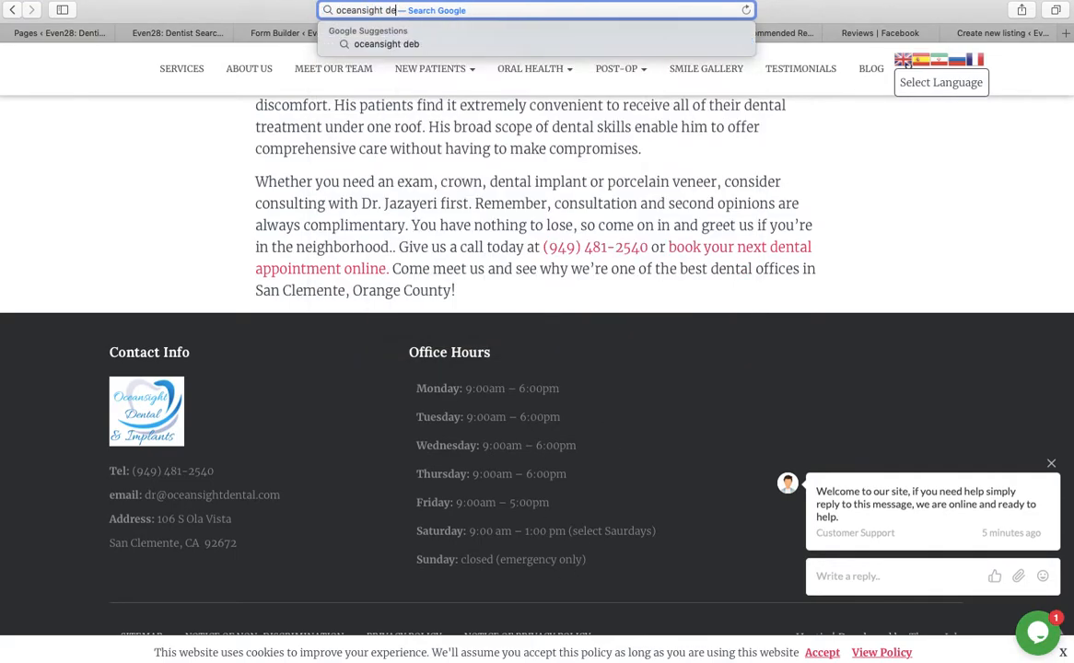
pyautogui.write('ntal im')
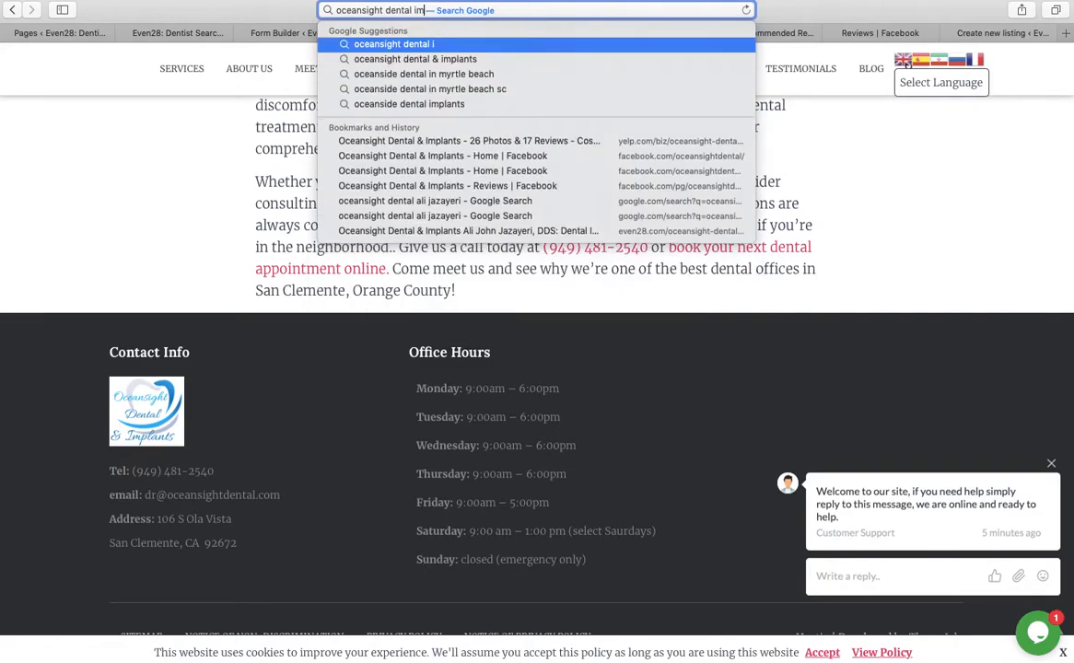
pyautogui.write('paltns')
pyautogui.press('Return')
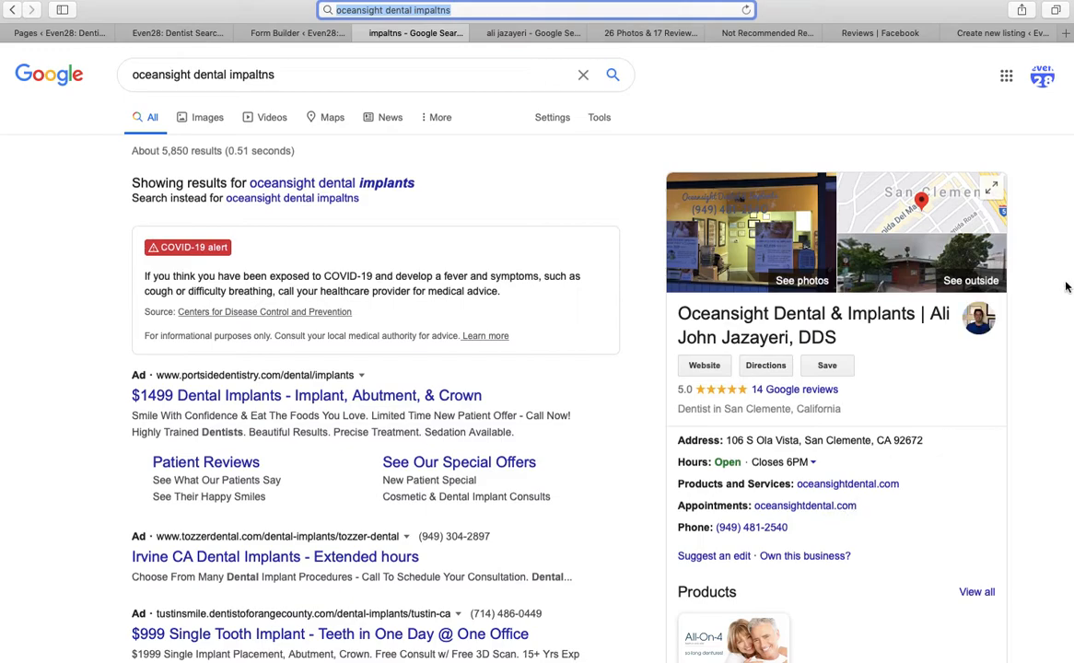
# Compare the practice's weekly hours on Google and Yelp, then return to the Form Builder
pyautogui.click(815, 464)
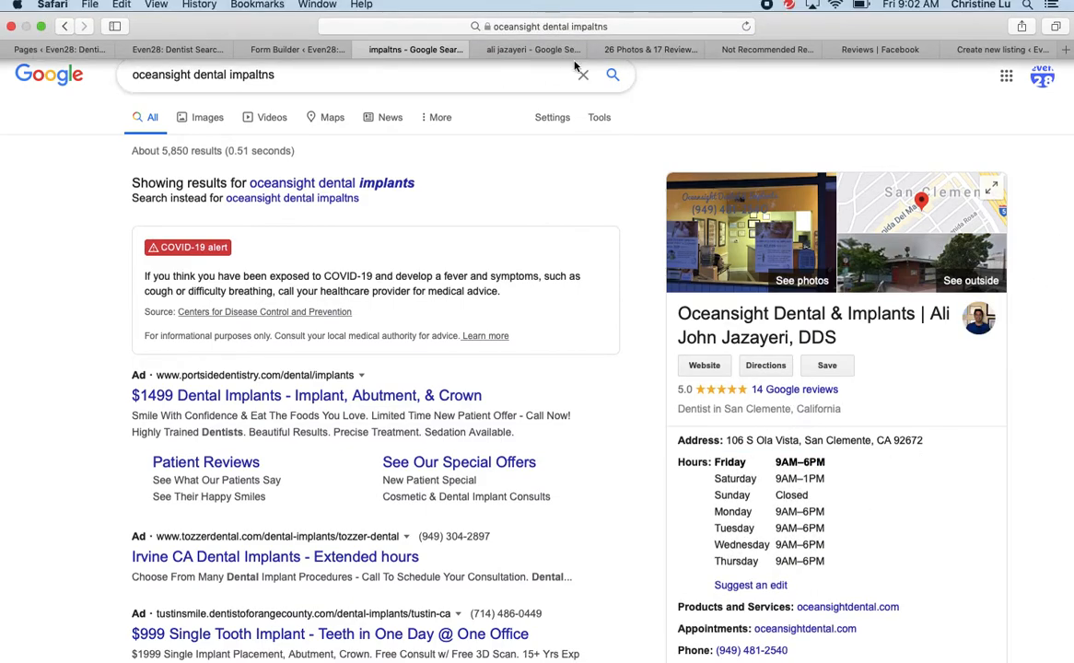
pyautogui.click(533, 50)
pyautogui.click(636, 50)
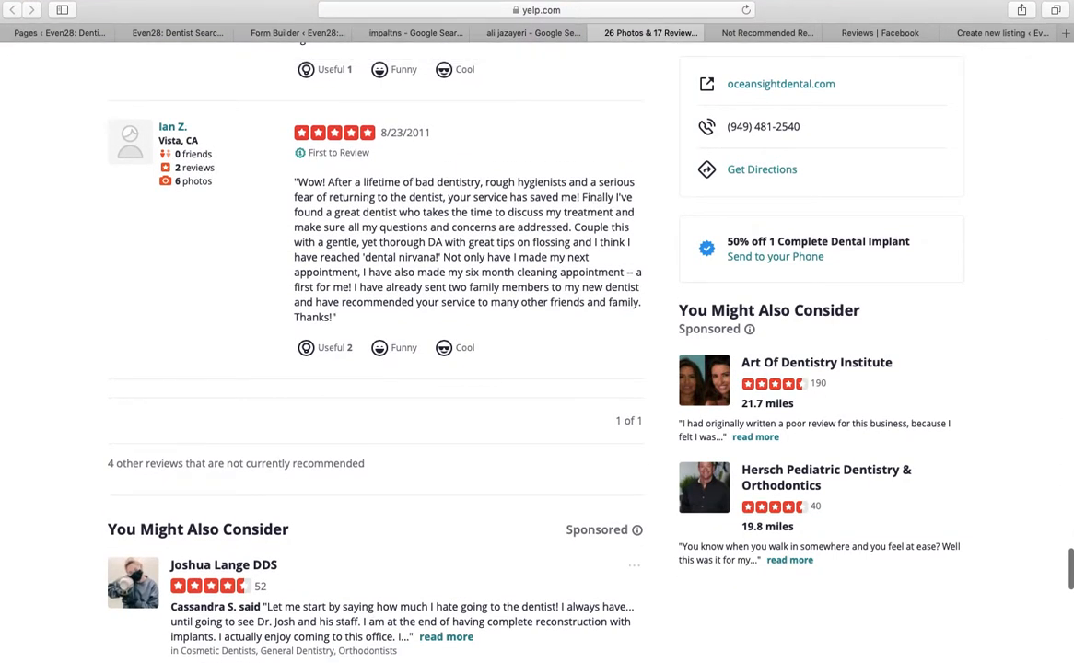
pyautogui.scroll(15, 823, 256)
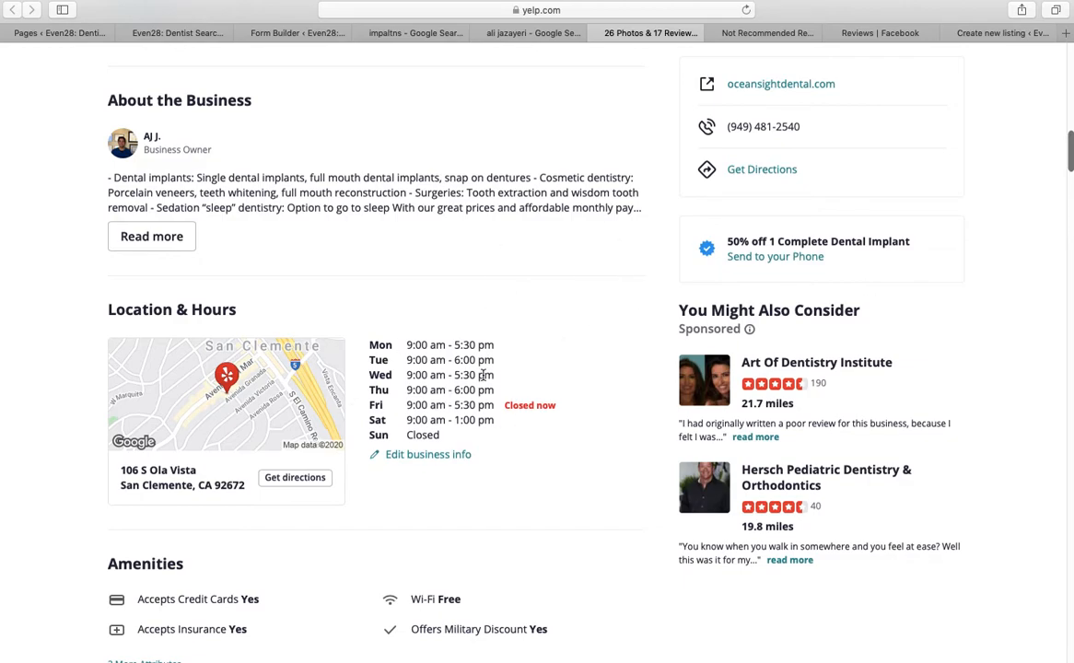
pyautogui.click(531, 34)
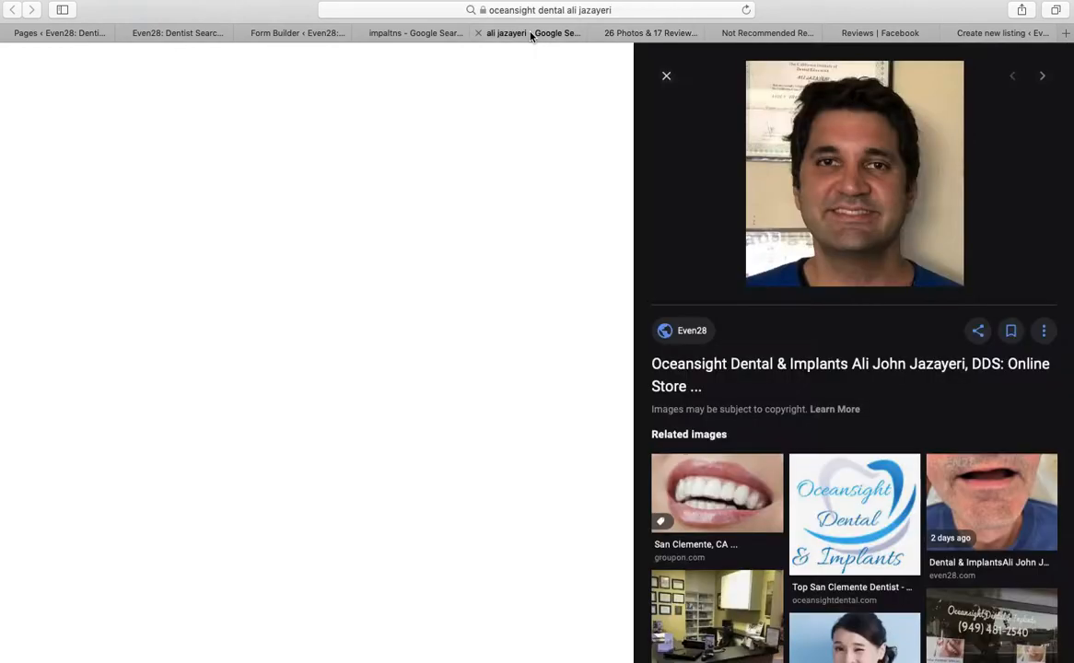
pyautogui.click(394, 32)
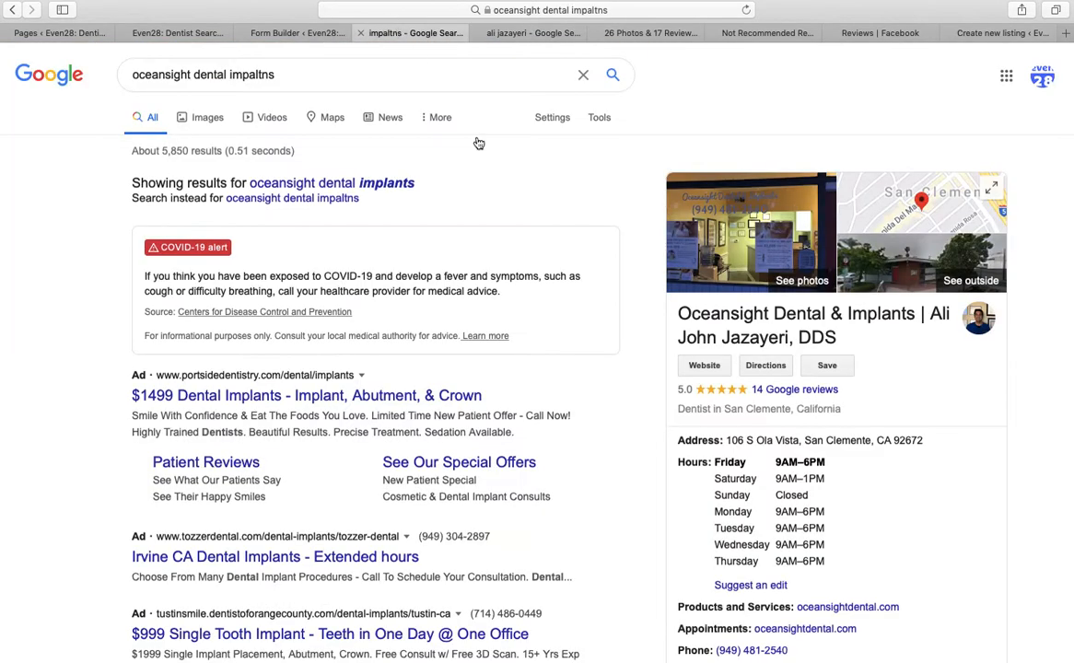
pyautogui.click(276, 33)
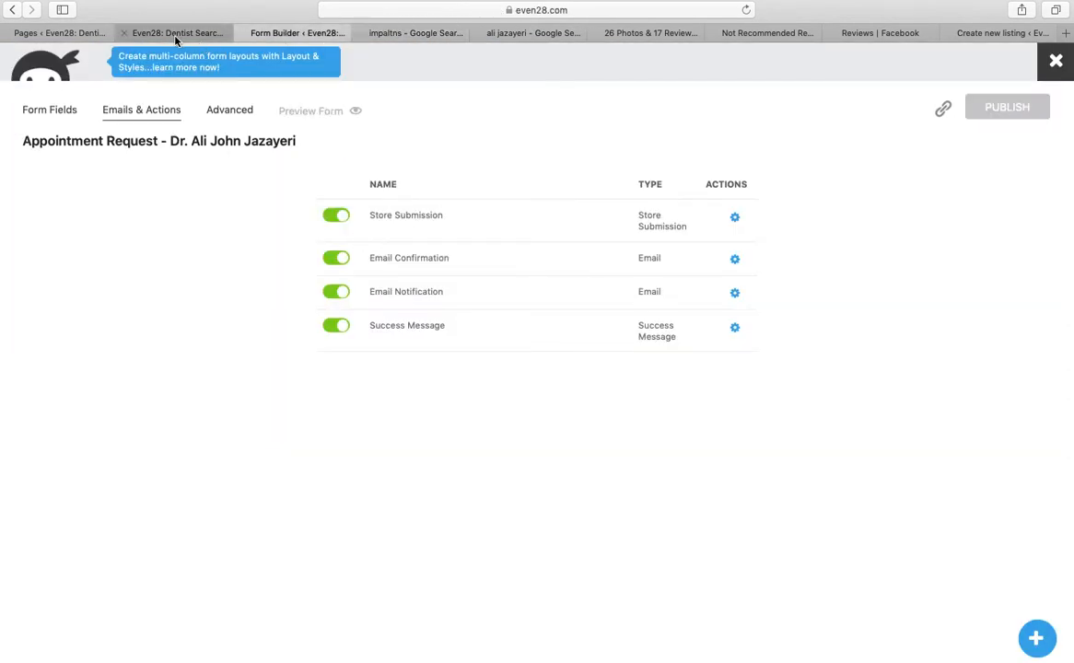
# Replace Friday's hours with 'Closed', append '(by appointment only)' to Saturday, and save
pyautogui.click(176, 34)
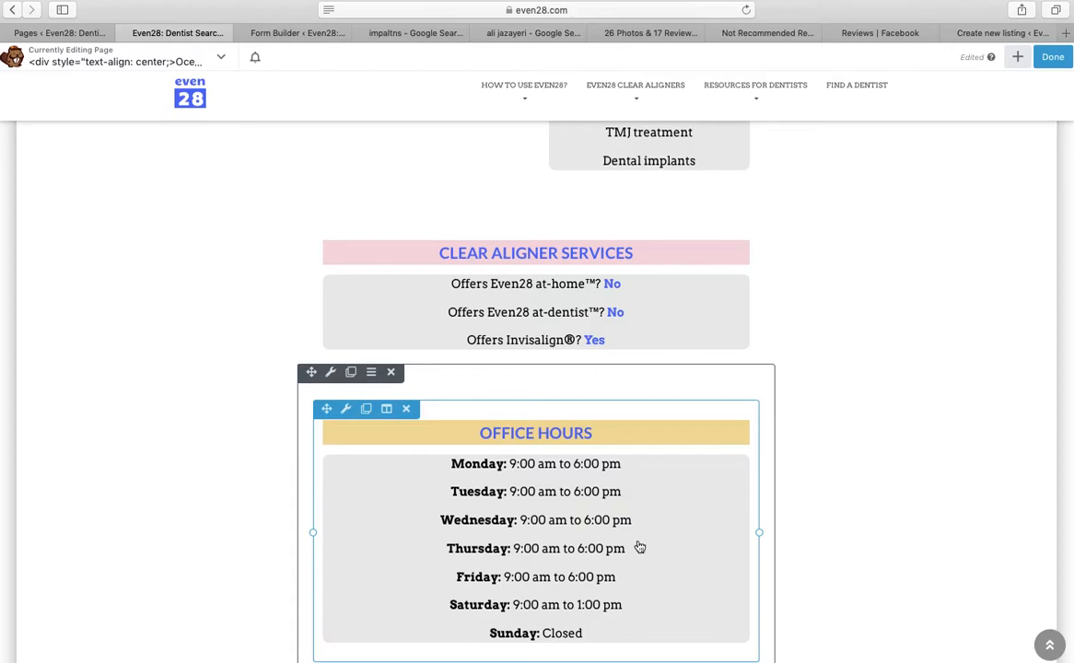
pyautogui.click(601, 517)
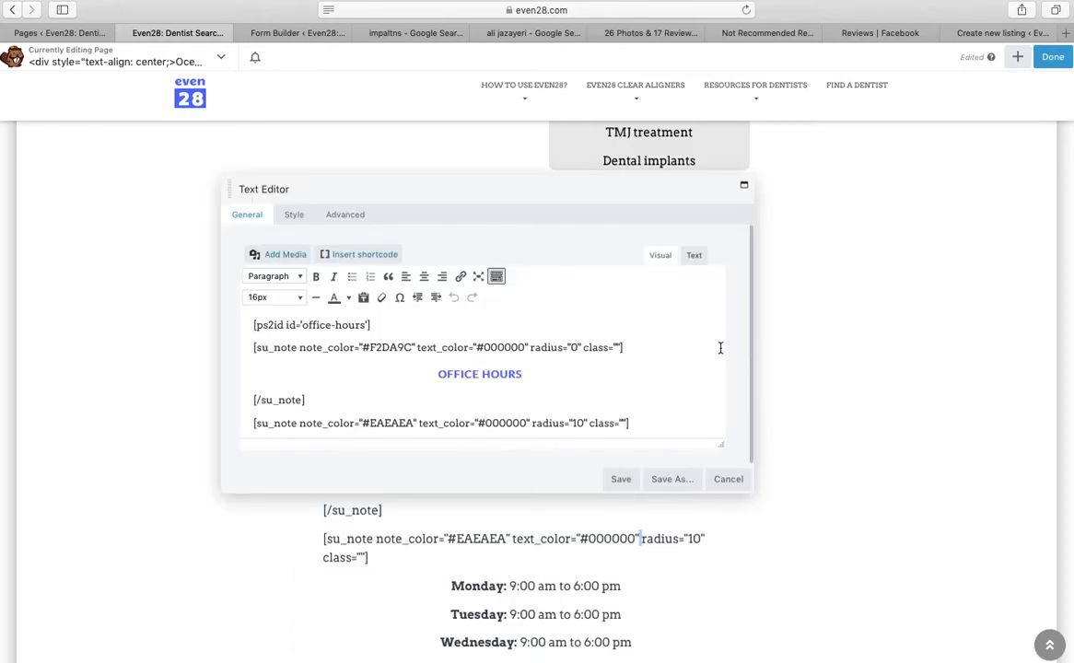
pyautogui.click(439, 375)
pyautogui.click(525, 423)
pyautogui.scroll(-5, 530, 405)
pyautogui.click(522, 389)
pyautogui.moveTo(549, 374); pyautogui.dragTo(456, 375)
pyautogui.write('Closed')
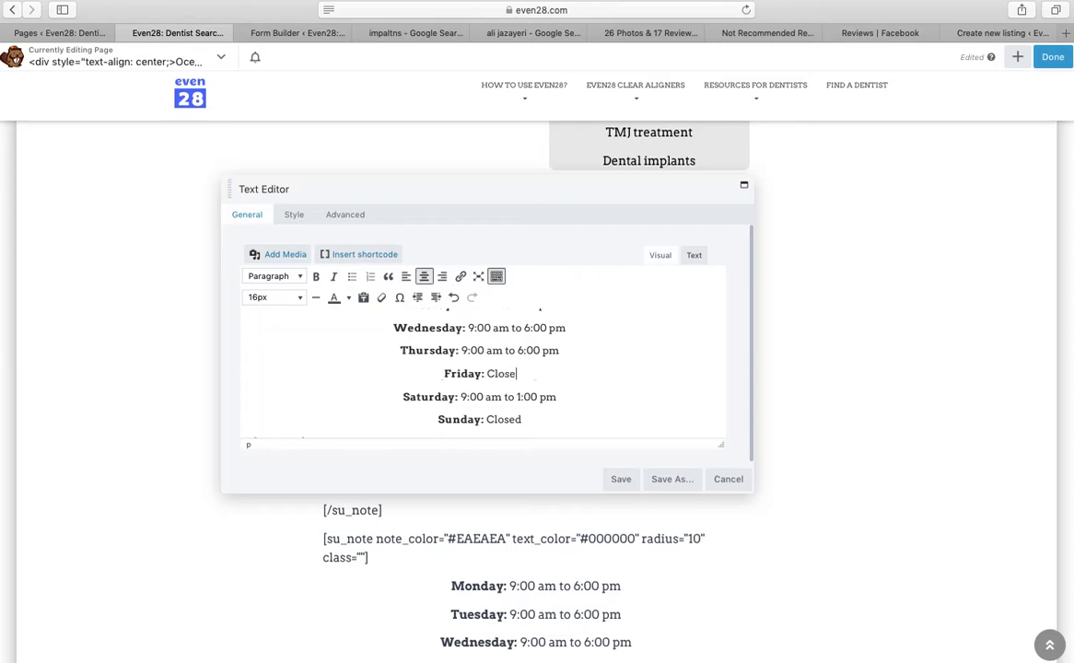
pyautogui.click(566, 397)
pyautogui.write('(by appointment only)')
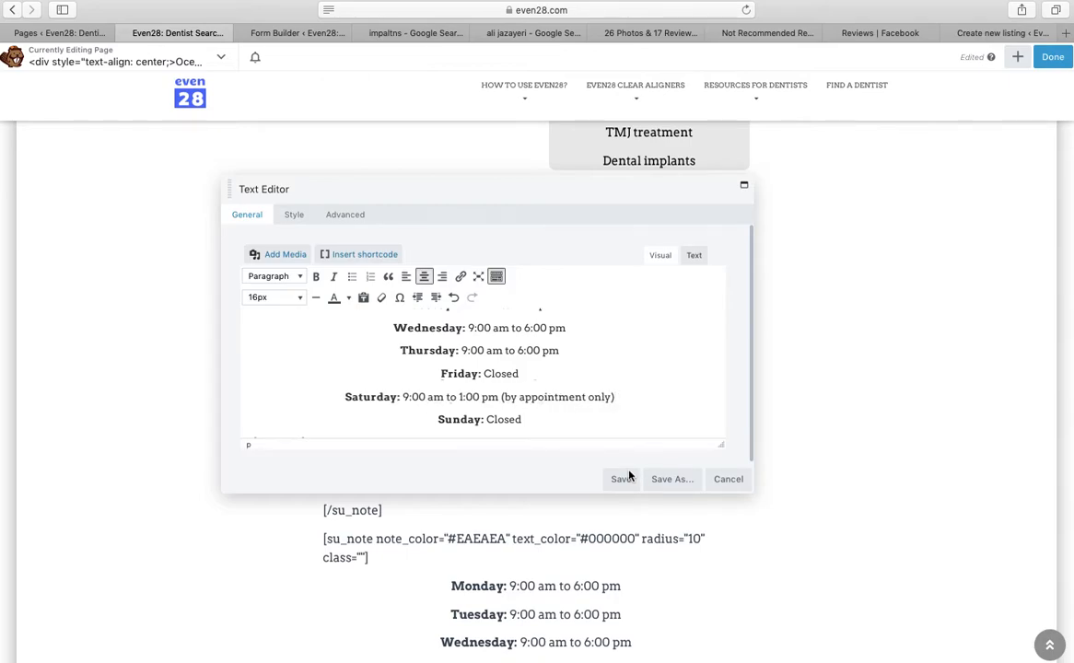
pyautogui.click(624, 478)
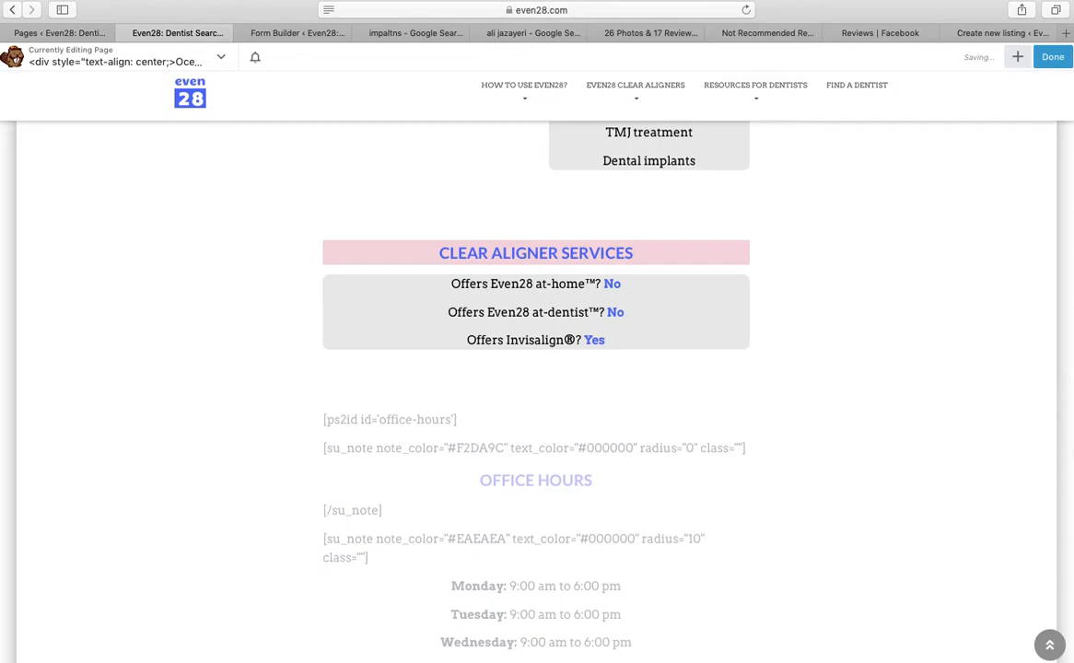
pyautogui.scroll(-3, 536, 368)
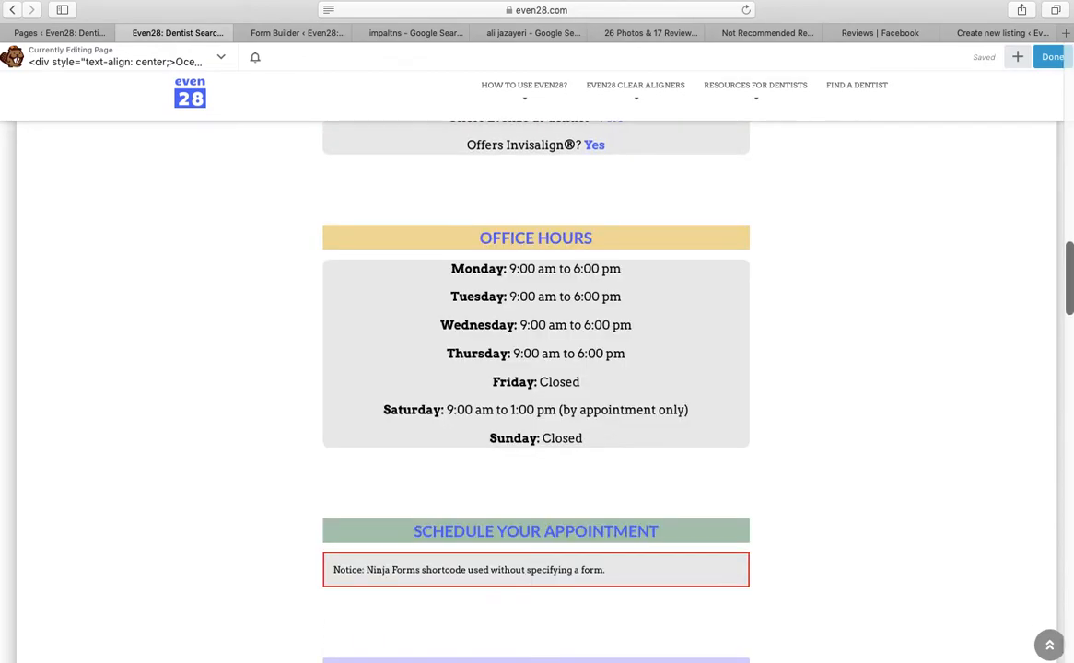
# Read form ID 536 from the Form Builder URL, then open the Schedule Your Appointment module
pyautogui.scroll(-3, 438, 553)
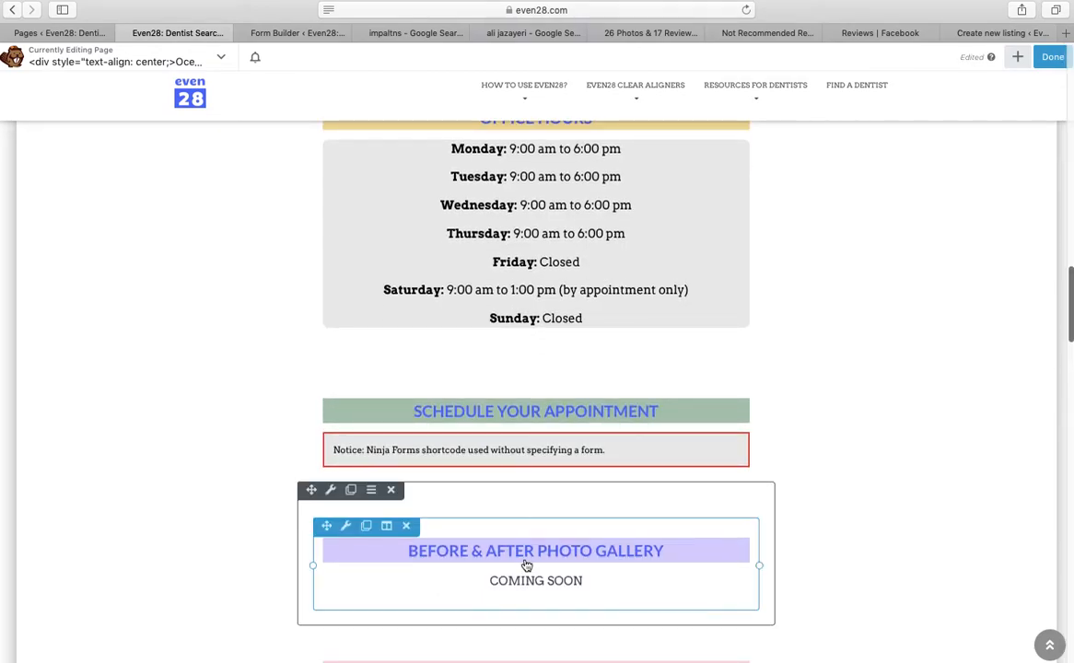
pyautogui.click(298, 33)
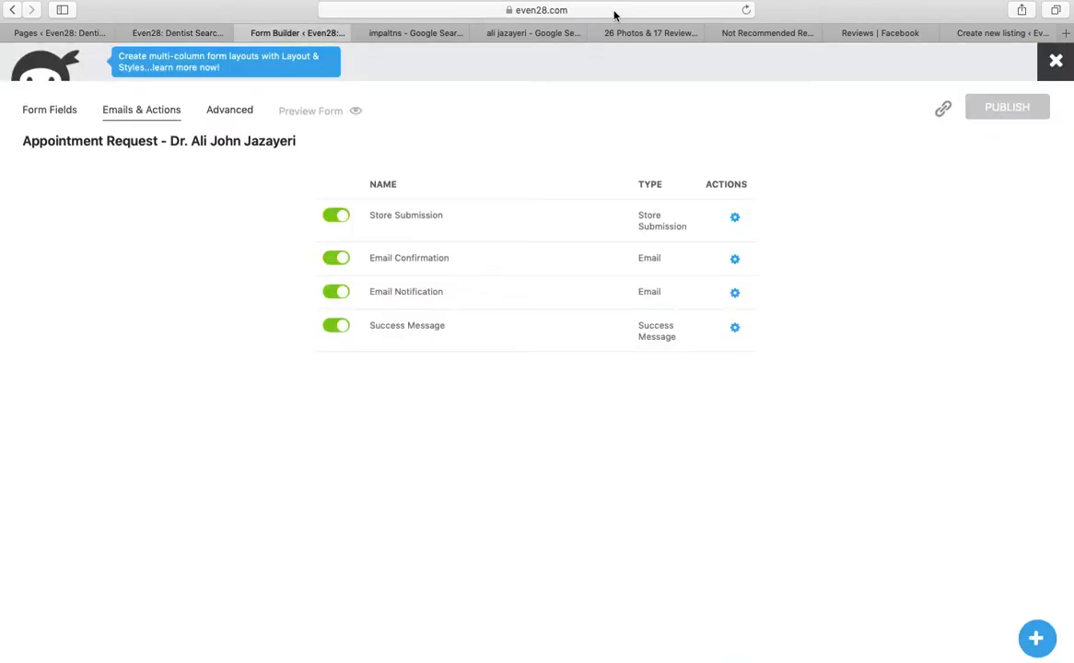
pyautogui.click(614, 9)
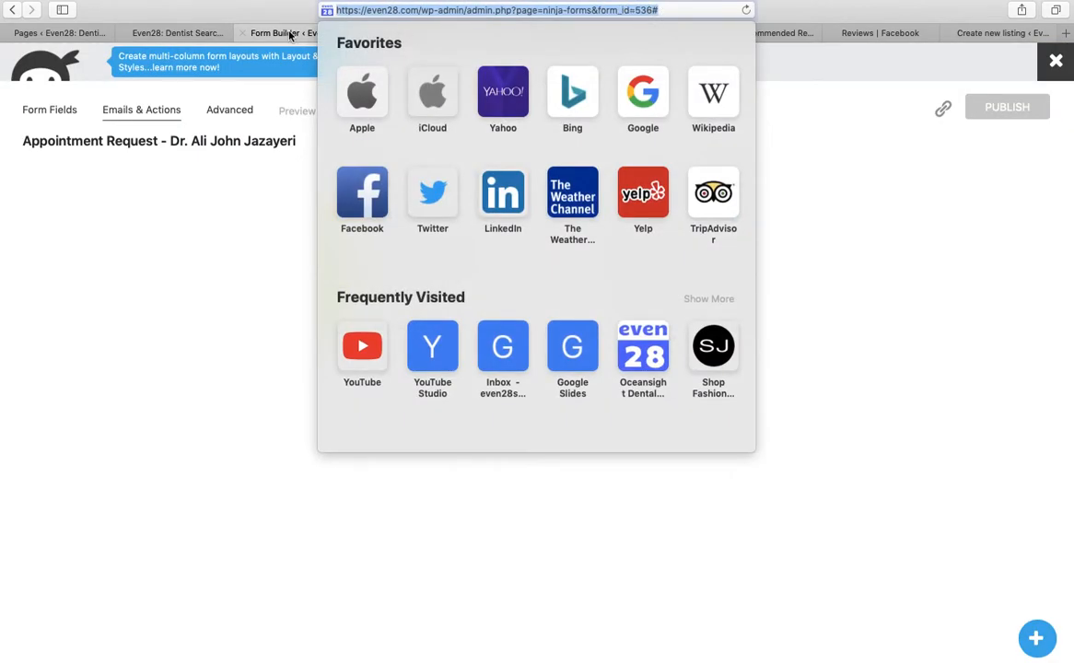
pyautogui.click(195, 35)
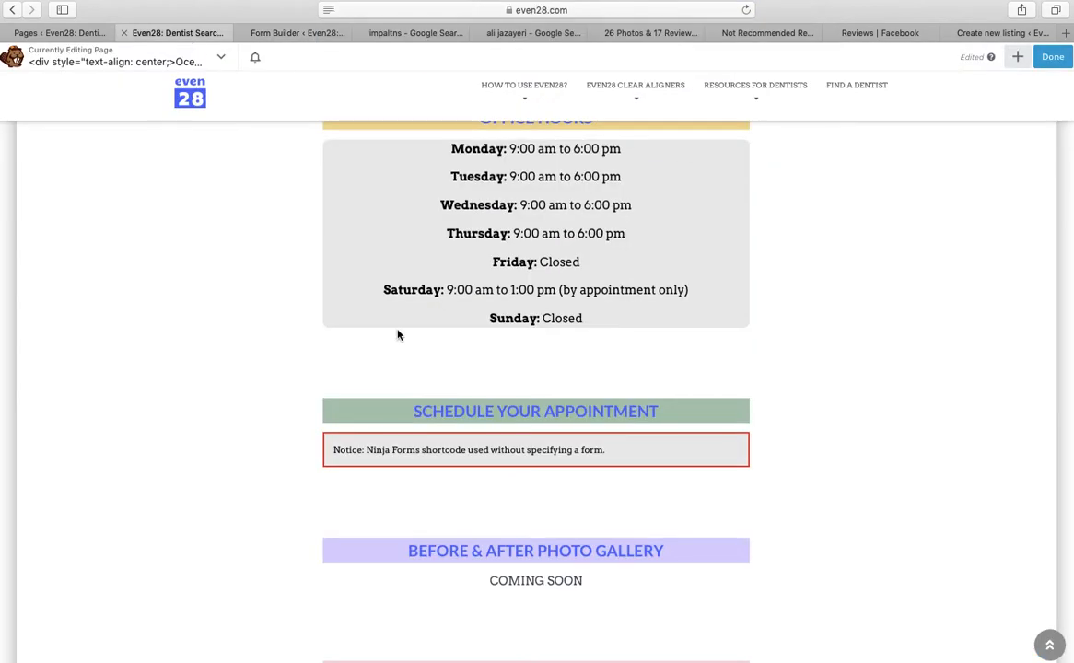
pyautogui.click(539, 472)
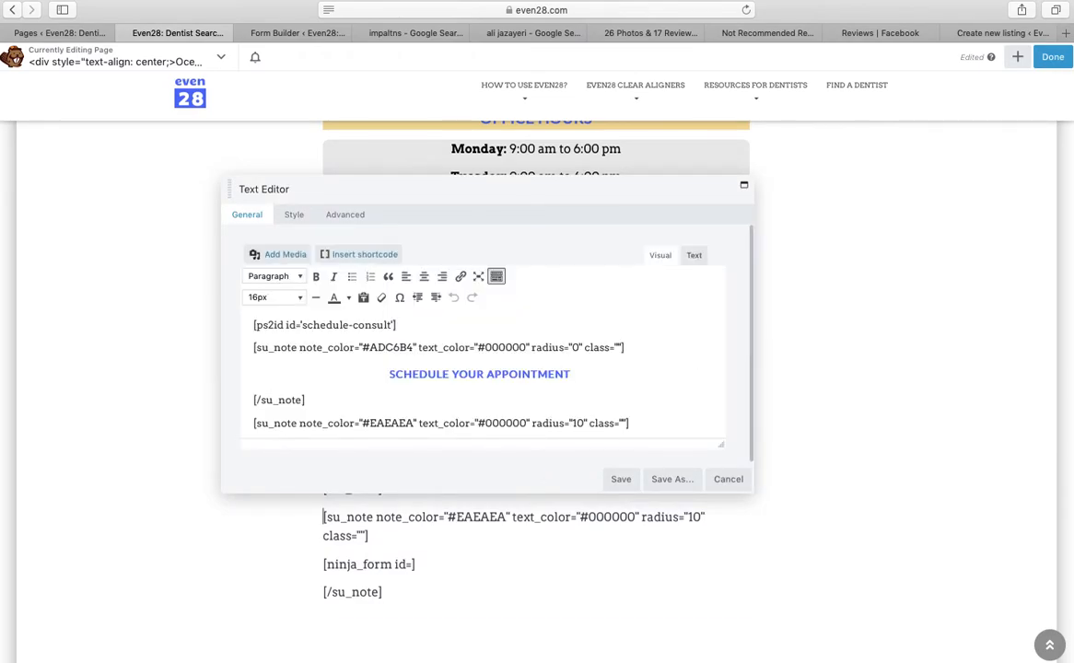
# Complete the shortcode as [ninja_form id=536], save, and scroll to check the rendered form
pyautogui.click(575, 421)
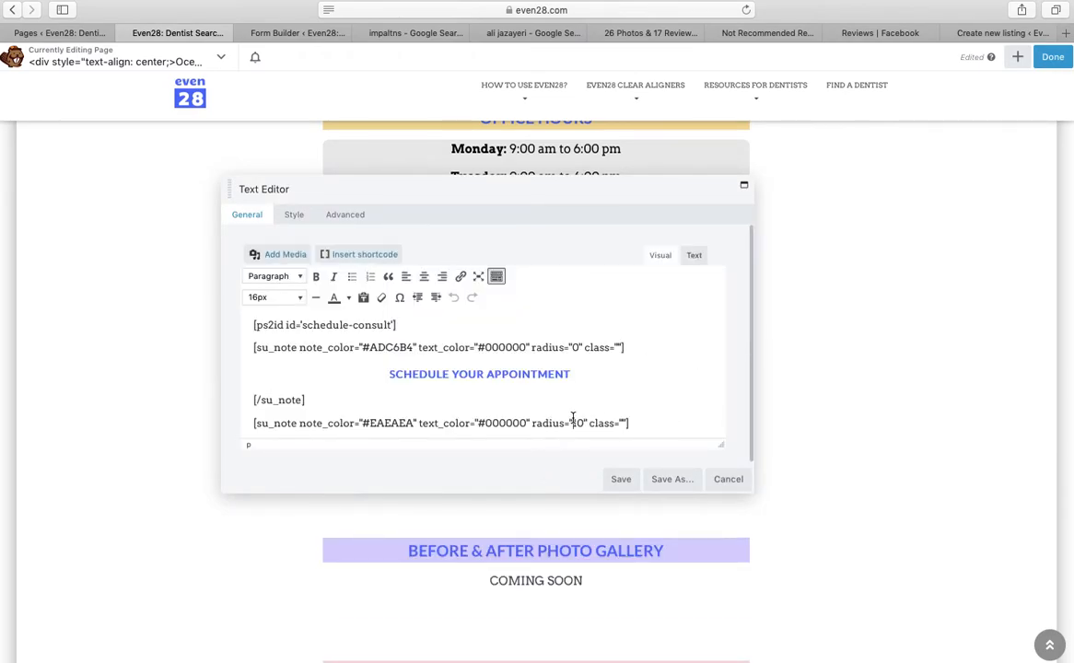
pyautogui.press('Down')
pyautogui.press('Down')
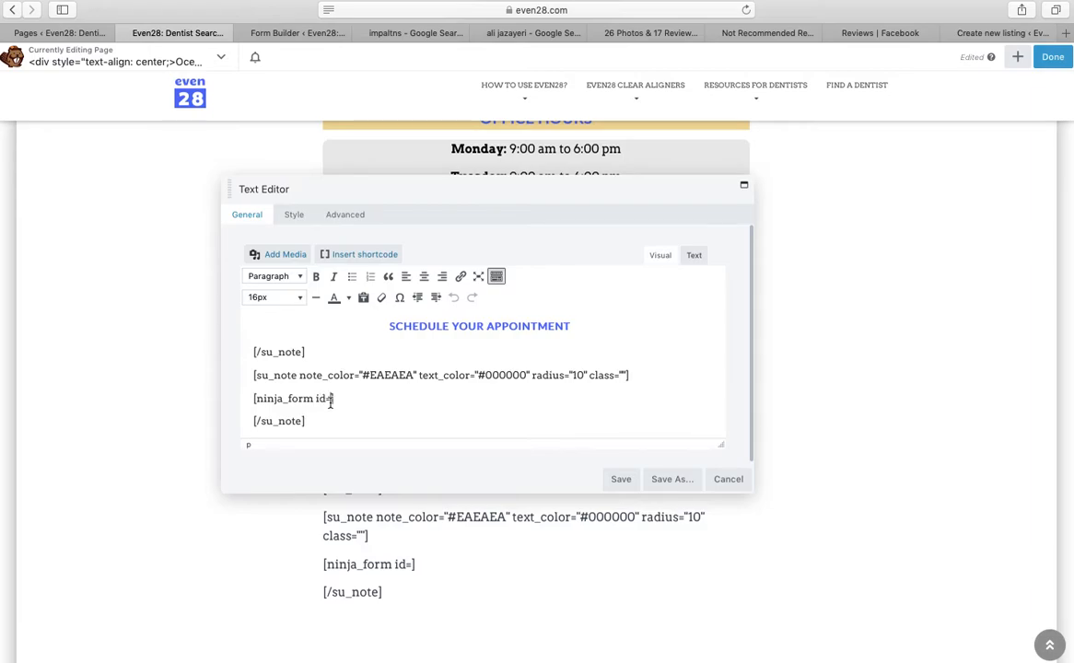
pyautogui.write('36')
pyautogui.click(623, 479)
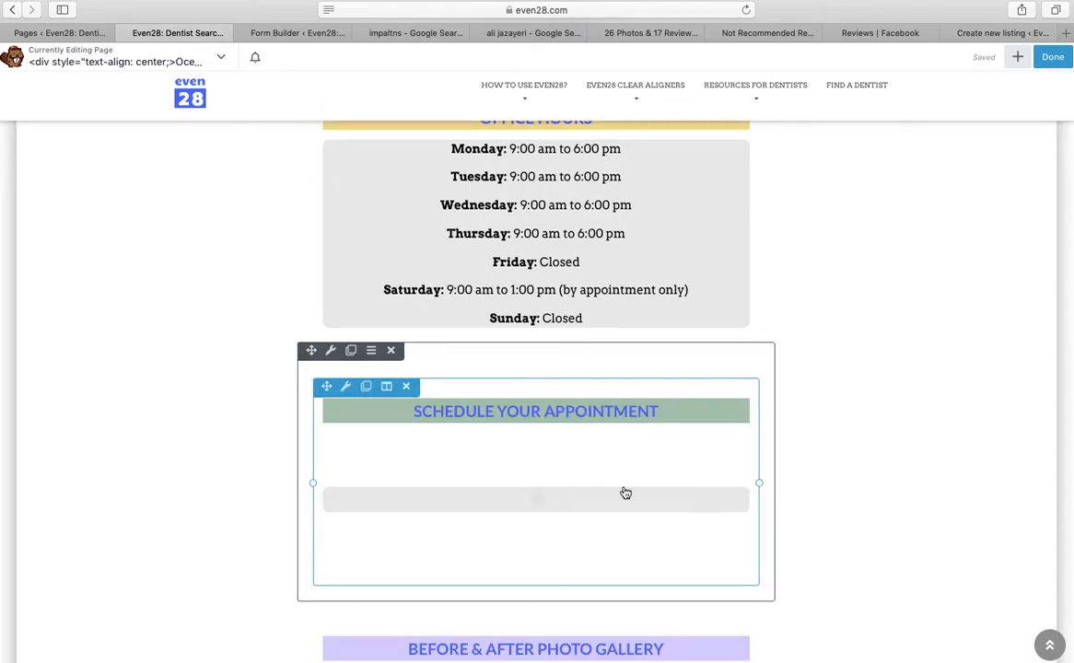
pyautogui.scroll(-1, 650, 451)
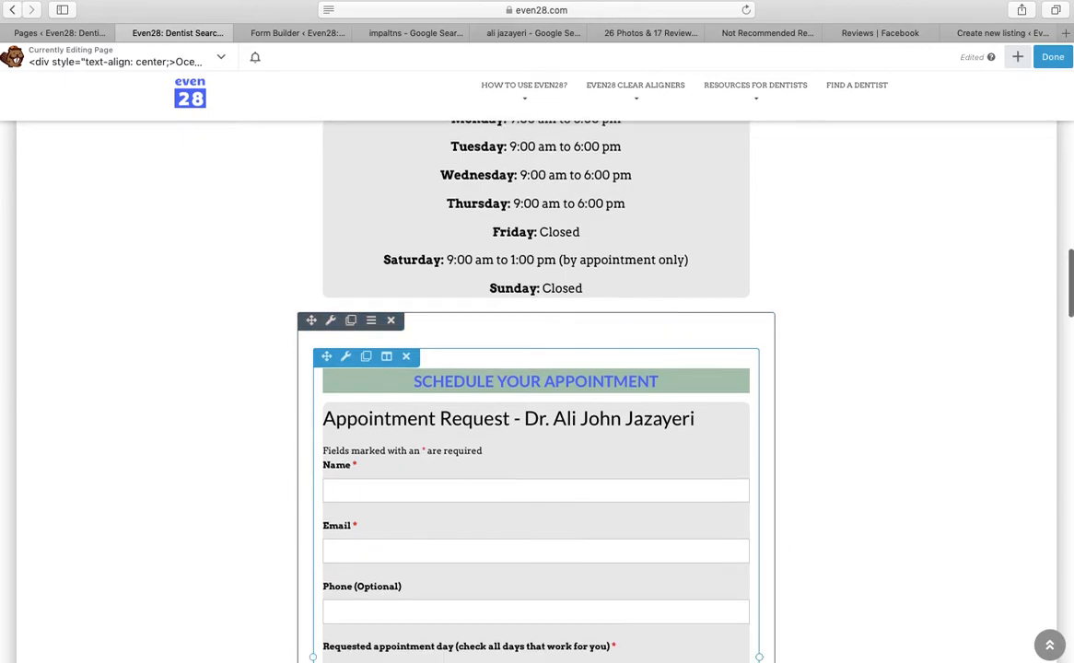
pyautogui.scroll(-3, 571, 455)
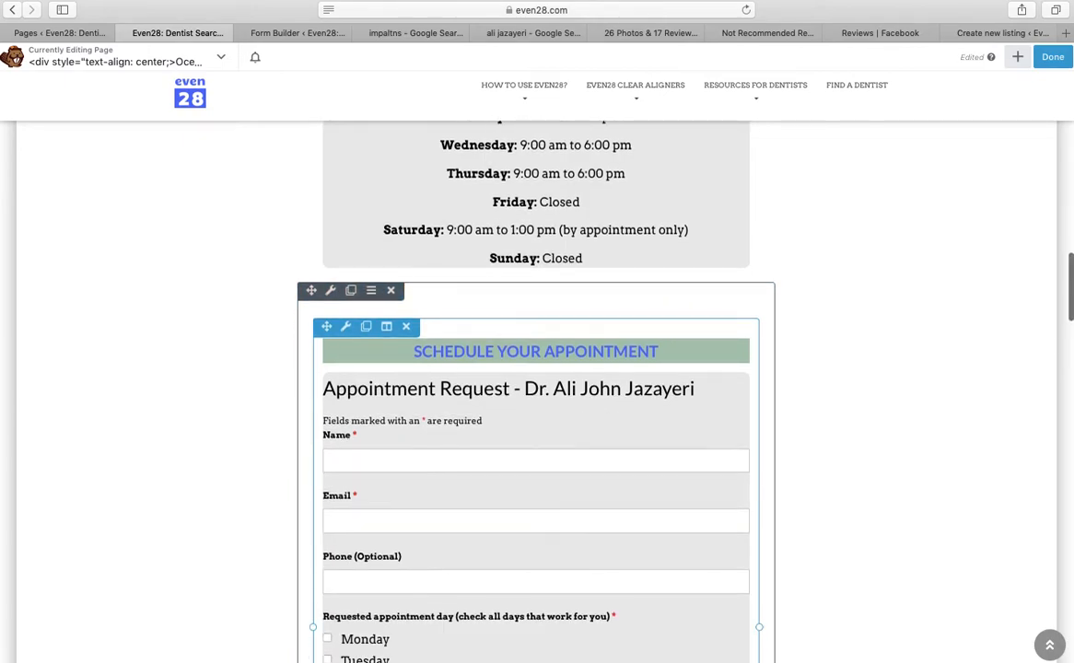
pyautogui.scroll(-7, 535, 387)
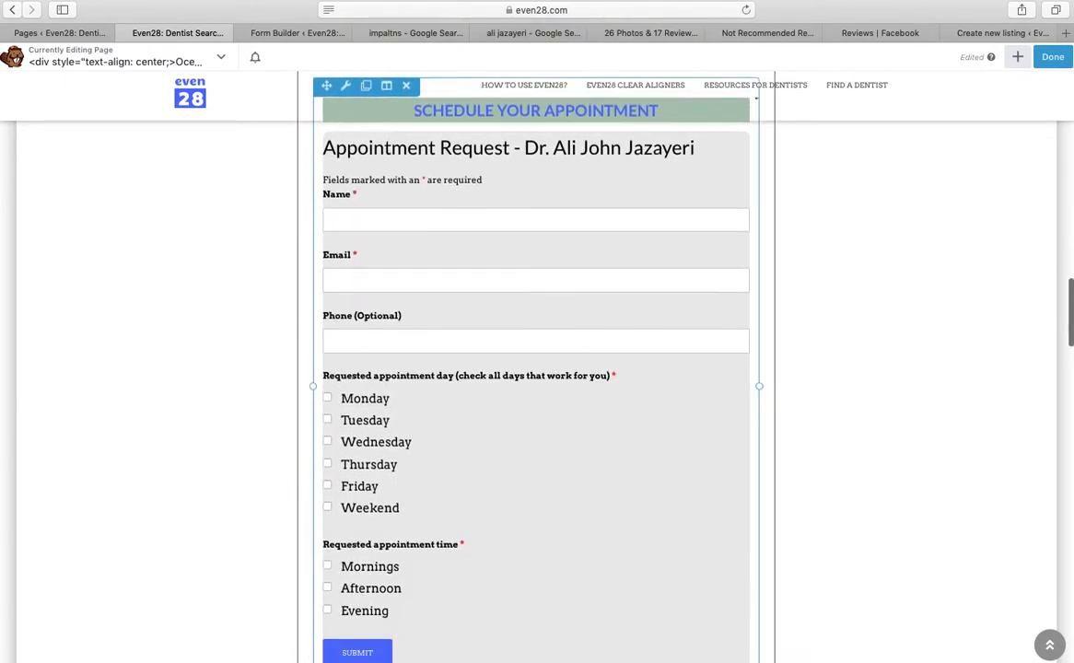
pyautogui.scroll(-9, 536, 369)
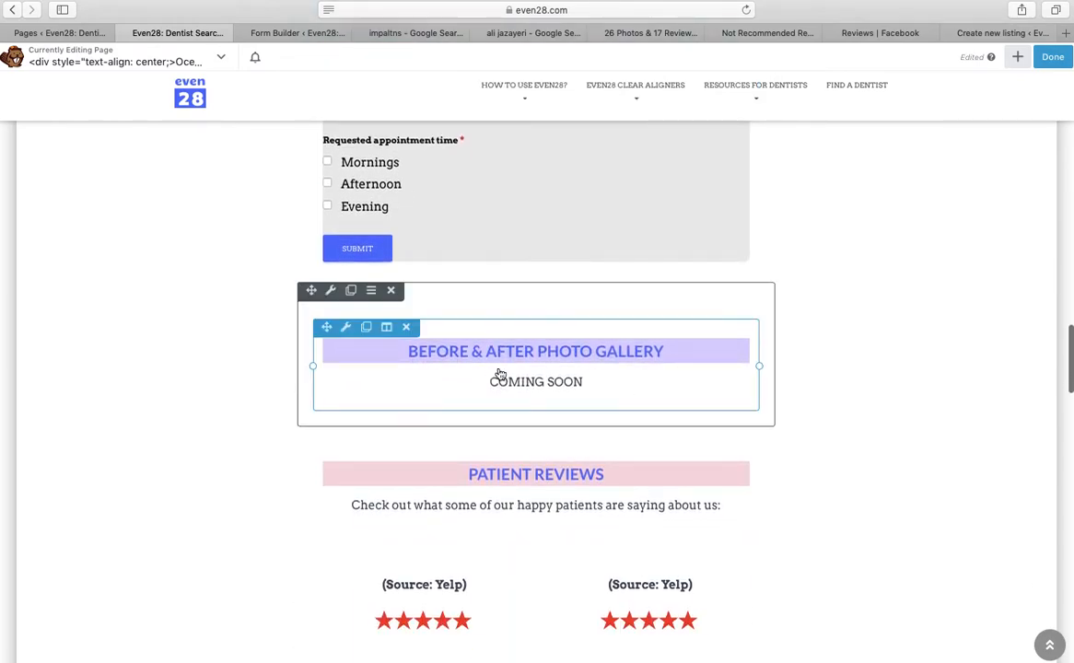
# Scroll through the page to inspect the two-column Patient Reviews grid labelled (Source: Yelp)
pyautogui.scroll(-3, 619, 384)
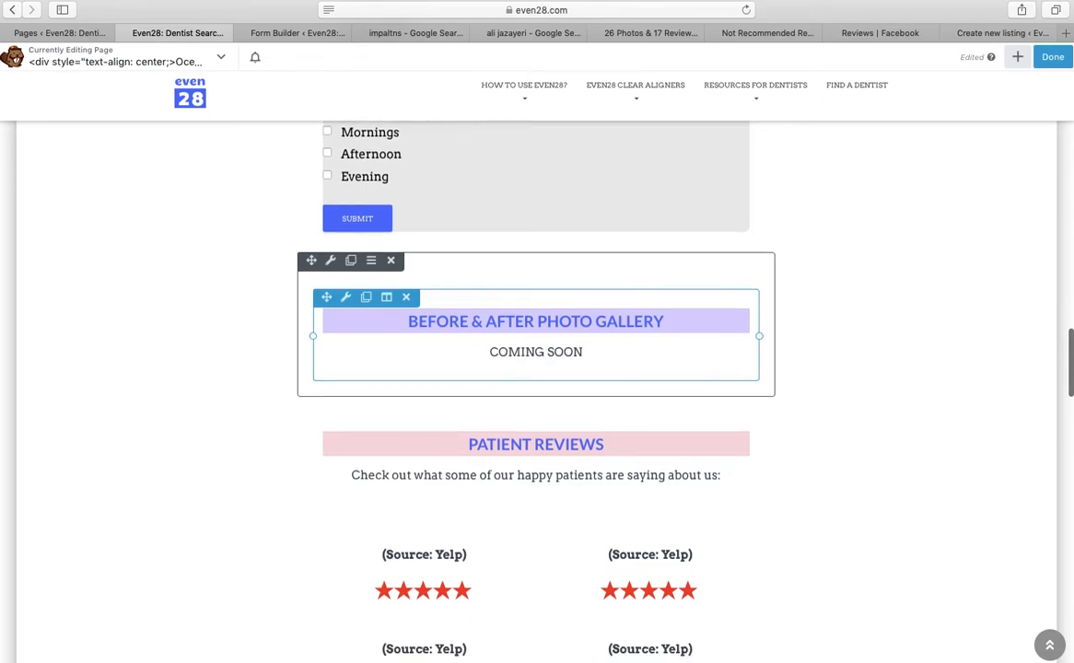
pyautogui.scroll(-2, 618, 350)
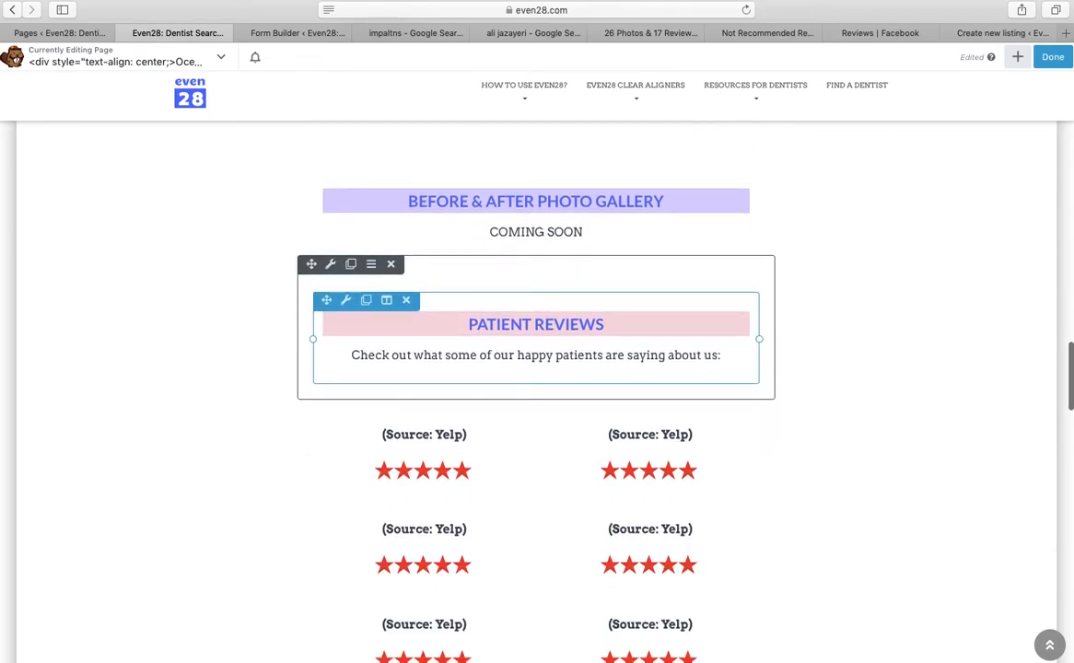
pyautogui.scroll(-4, 618, 351)
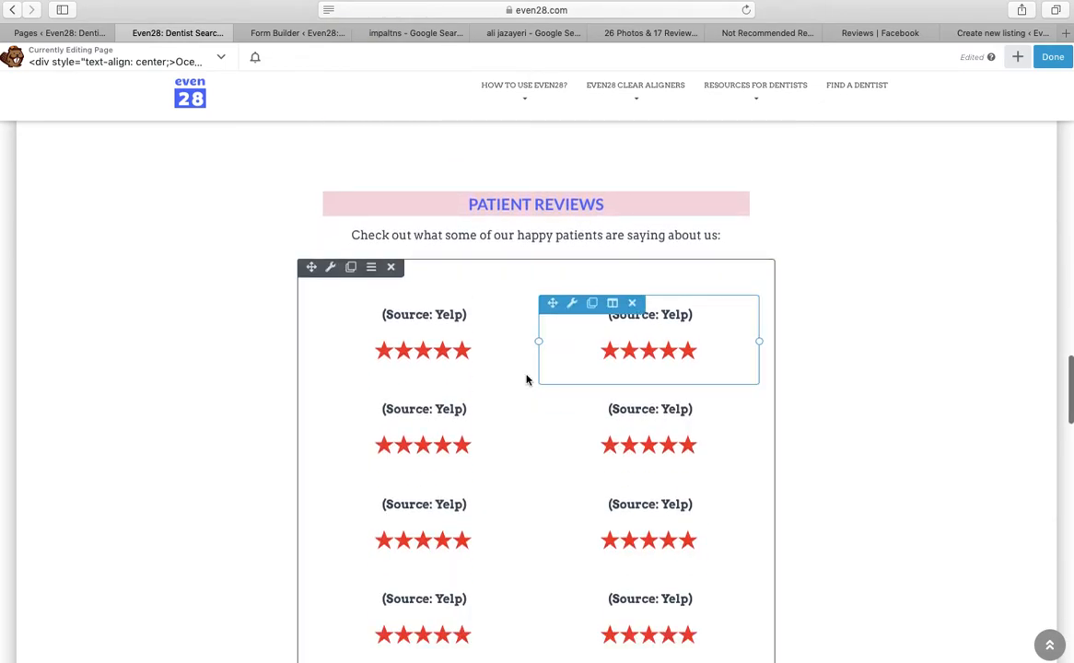
pyautogui.scroll(-4, 629, 484)
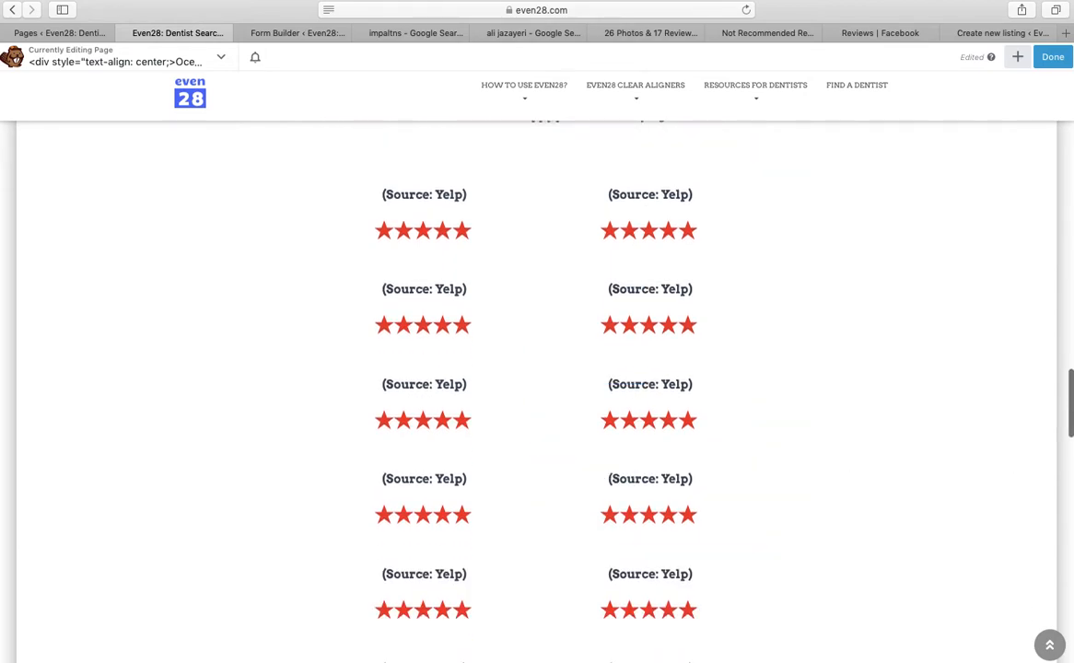
pyautogui.scroll(-10, 1070, 424)
pyautogui.scroll(-10, 1070, 451)
pyautogui.scroll(-5, 1069, 507)
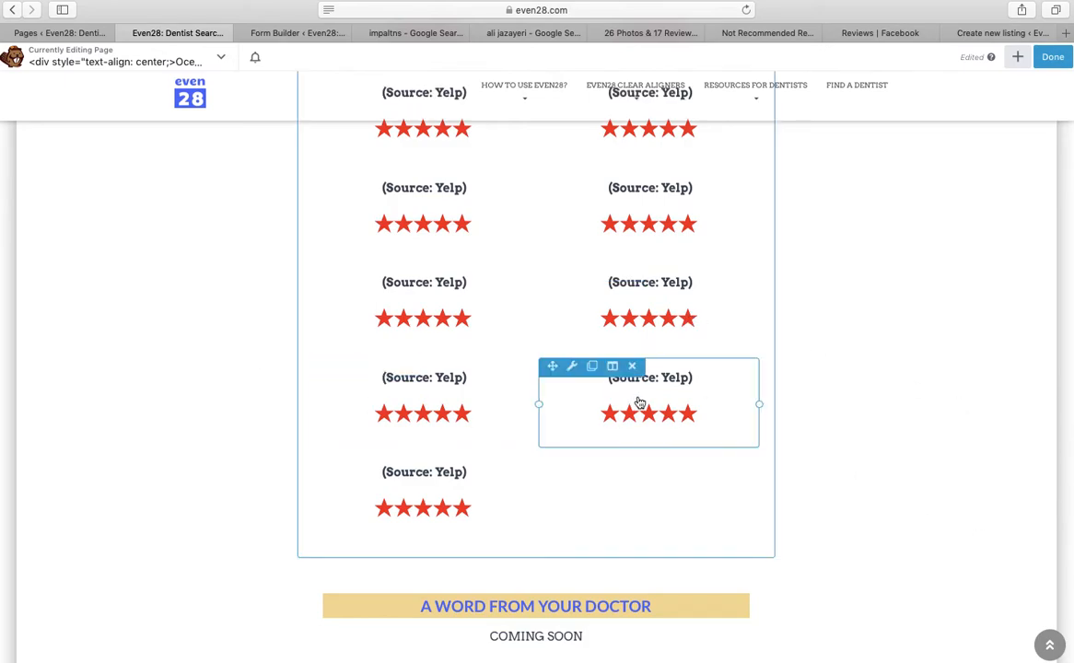
pyautogui.scroll(1, 642, 405)
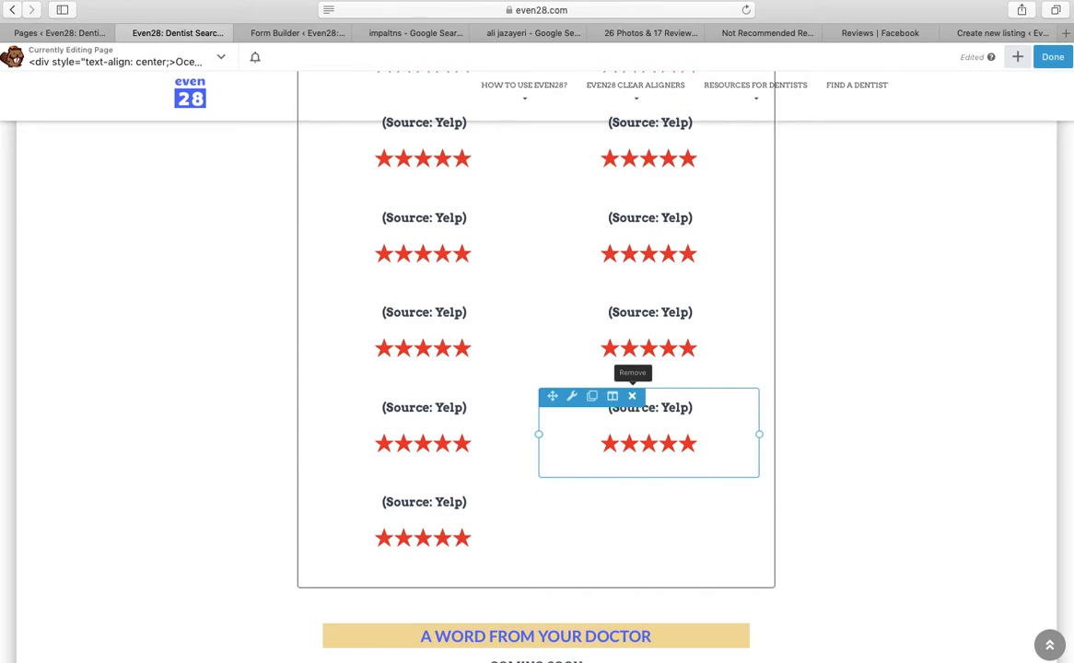
pyautogui.scroll(5, 633, 396)
pyautogui.scroll(5, 633, 396)
pyautogui.scroll(5, 472, 304)
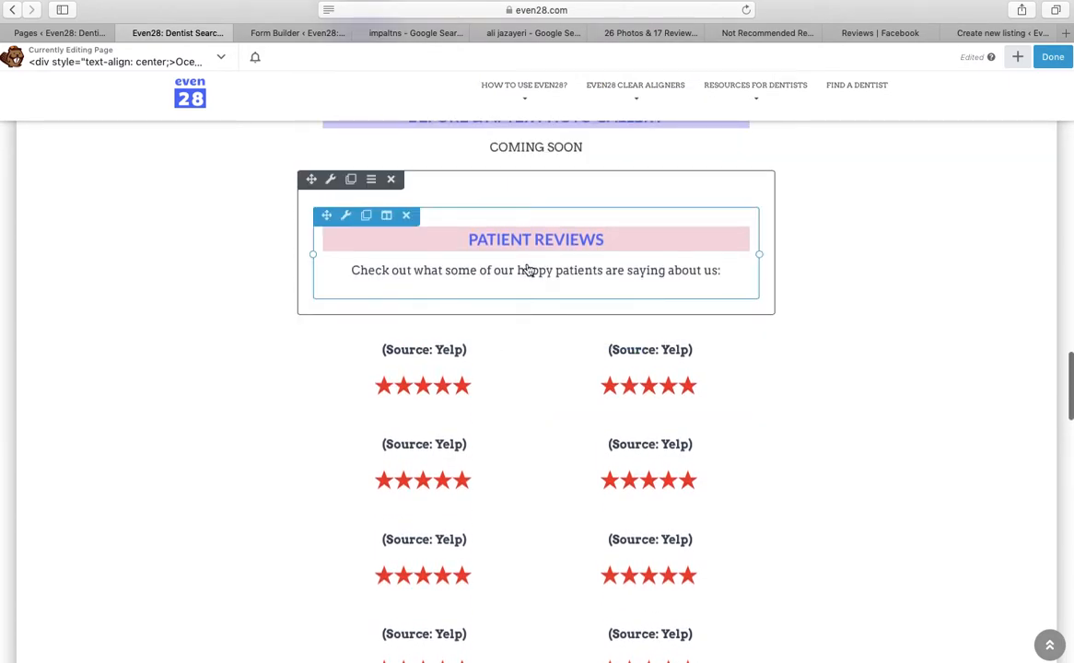
pyautogui.scroll(-3, 712, 348)
pyautogui.scroll(-5, 536, 387)
pyautogui.scroll(-5, 536, 369)
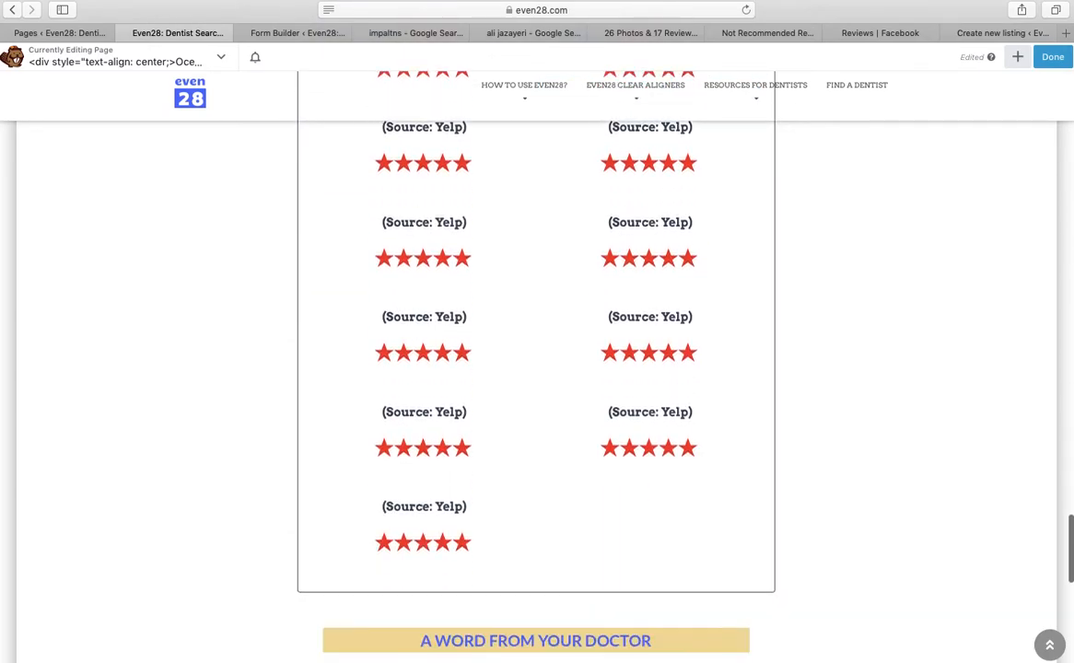
pyautogui.scroll(-2, 648, 351)
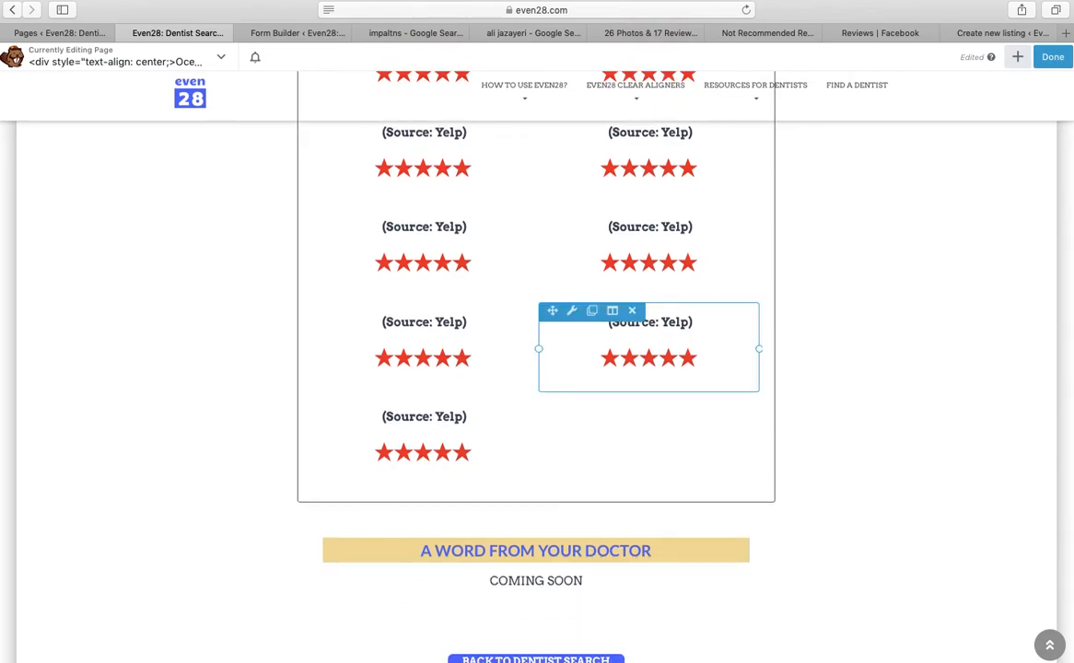
pyautogui.scroll(5, 649, 350)
pyautogui.scroll(5, 536, 387)
pyautogui.scroll(5, 648, 249)
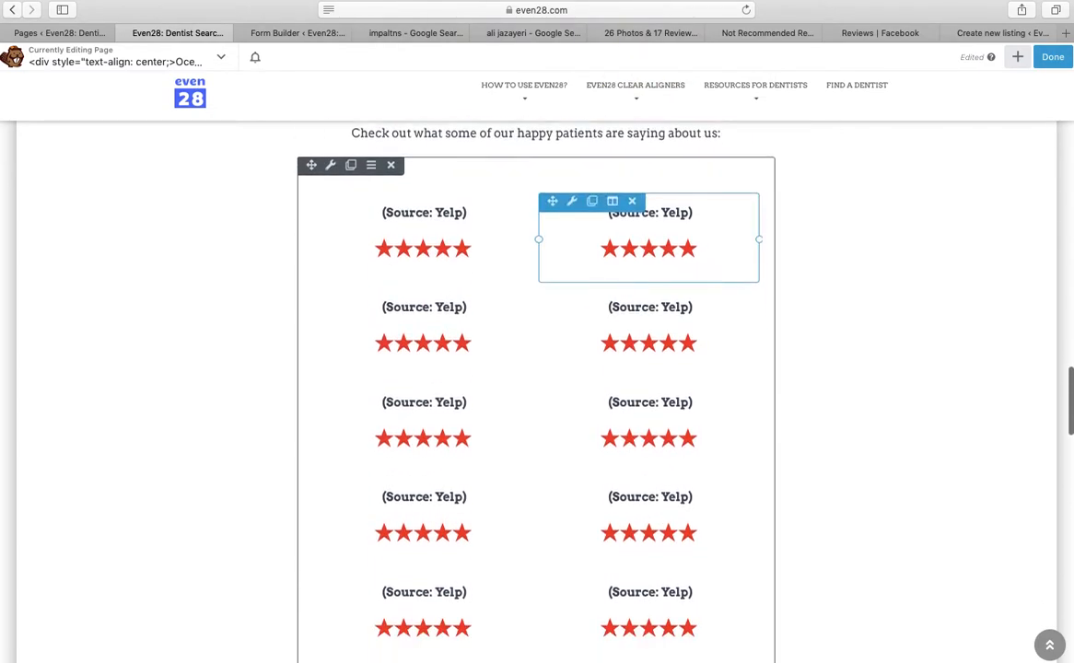
pyautogui.click(389, 32)
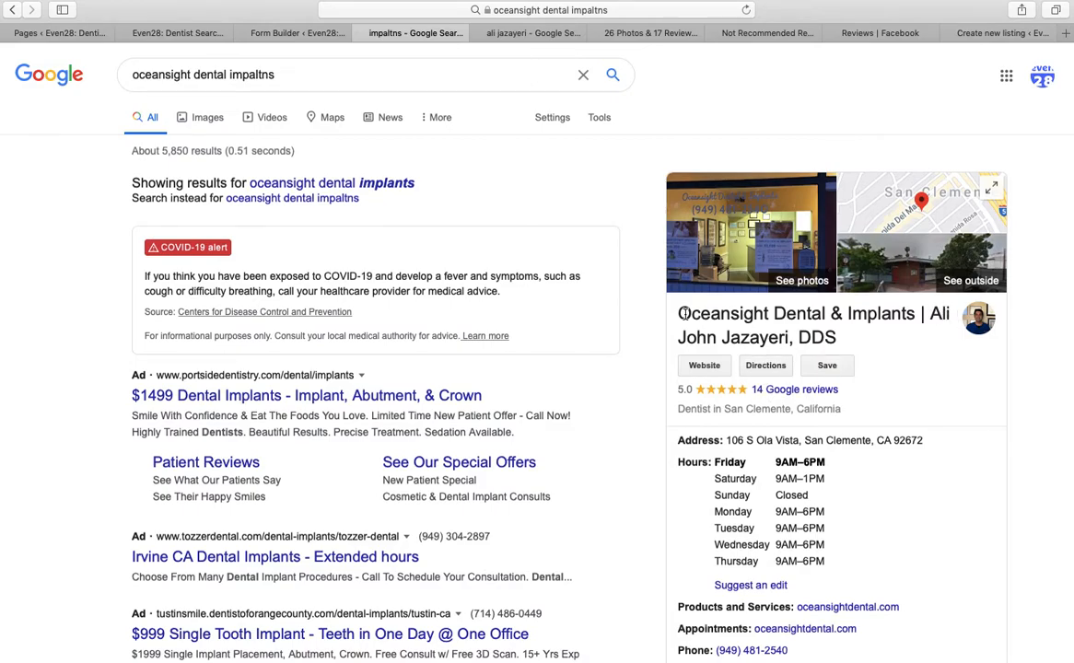
# Open the practice's 14 Google reviews and select the top review's full text
pyautogui.click(793, 389)
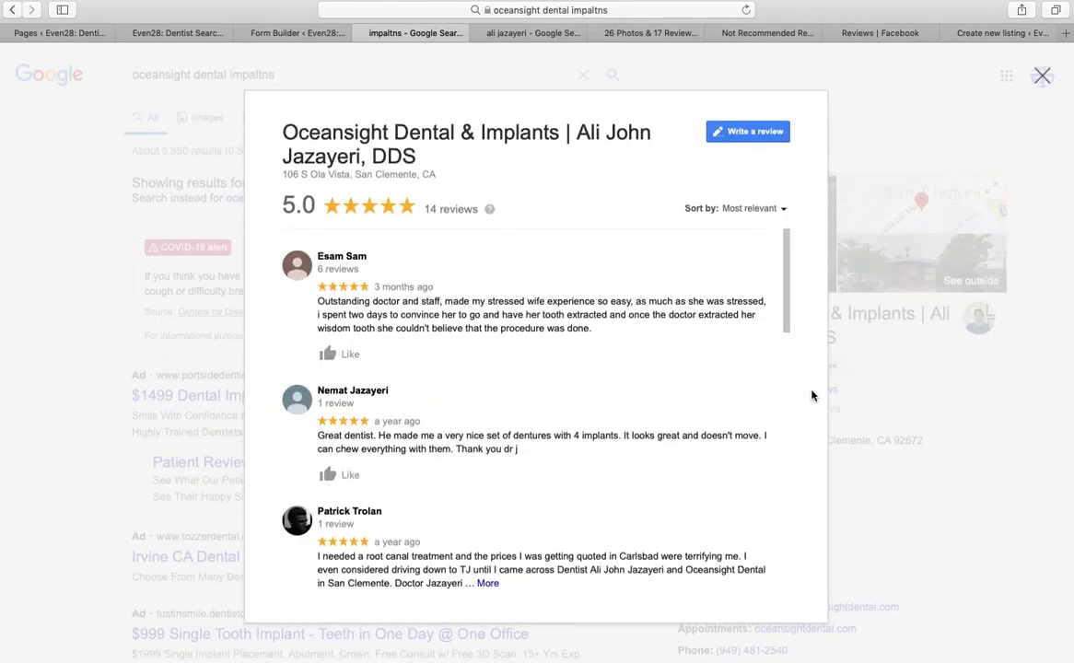
pyautogui.moveTo(606, 338); pyautogui.dragTo(317, 307)
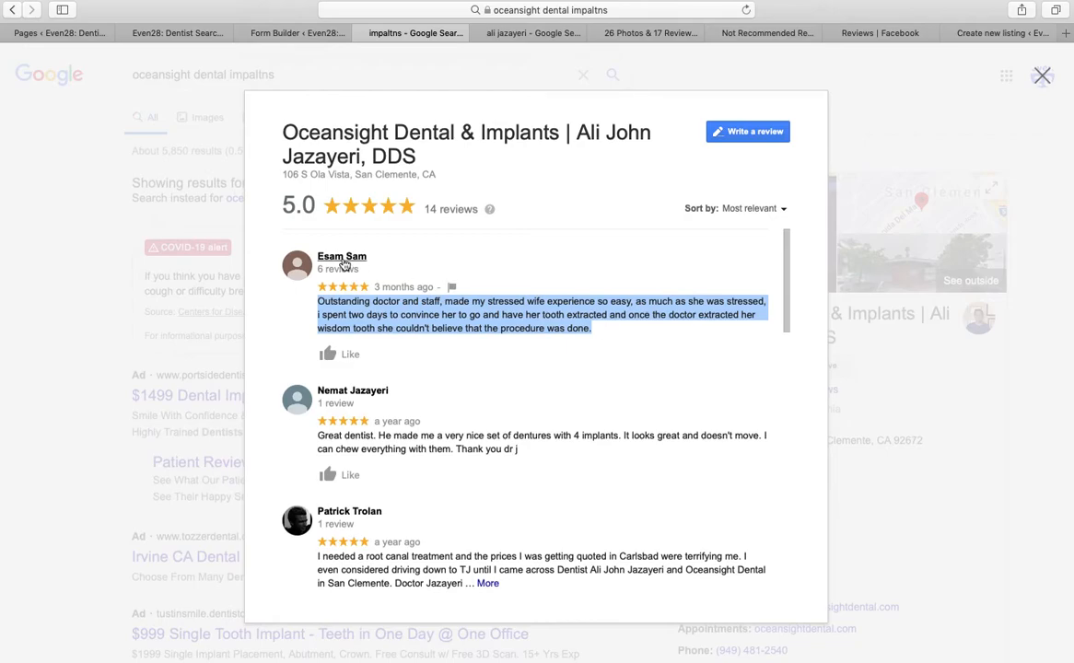
# Open the third-row left review module and paste the copied text after the su_note shortcode
pyautogui.click(315, 37)
pyautogui.click(179, 35)
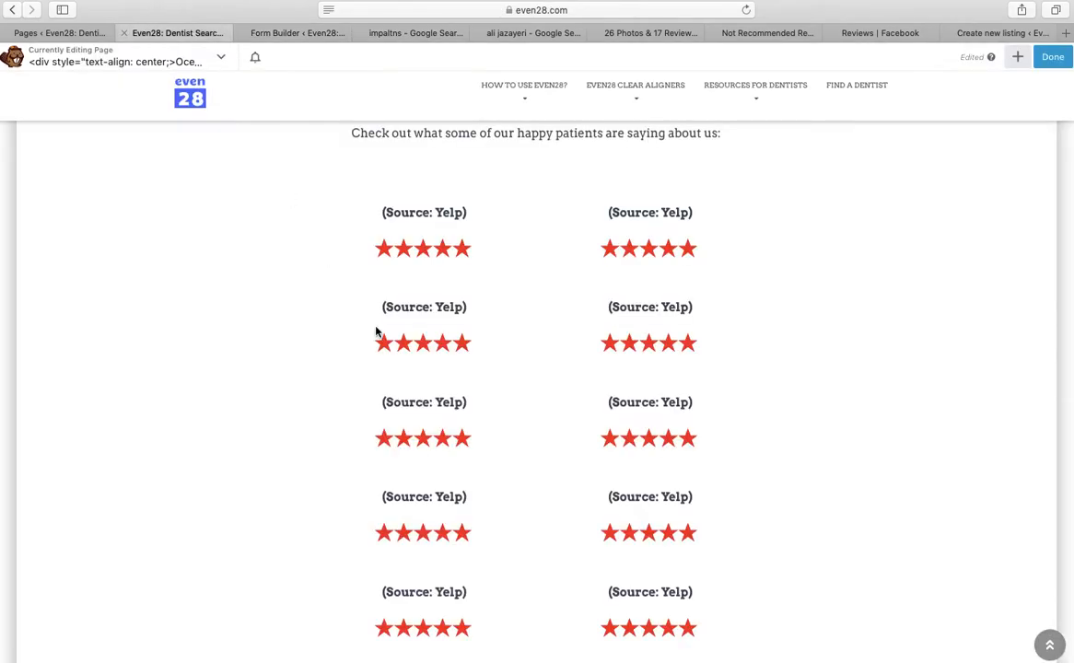
pyautogui.click(433, 247)
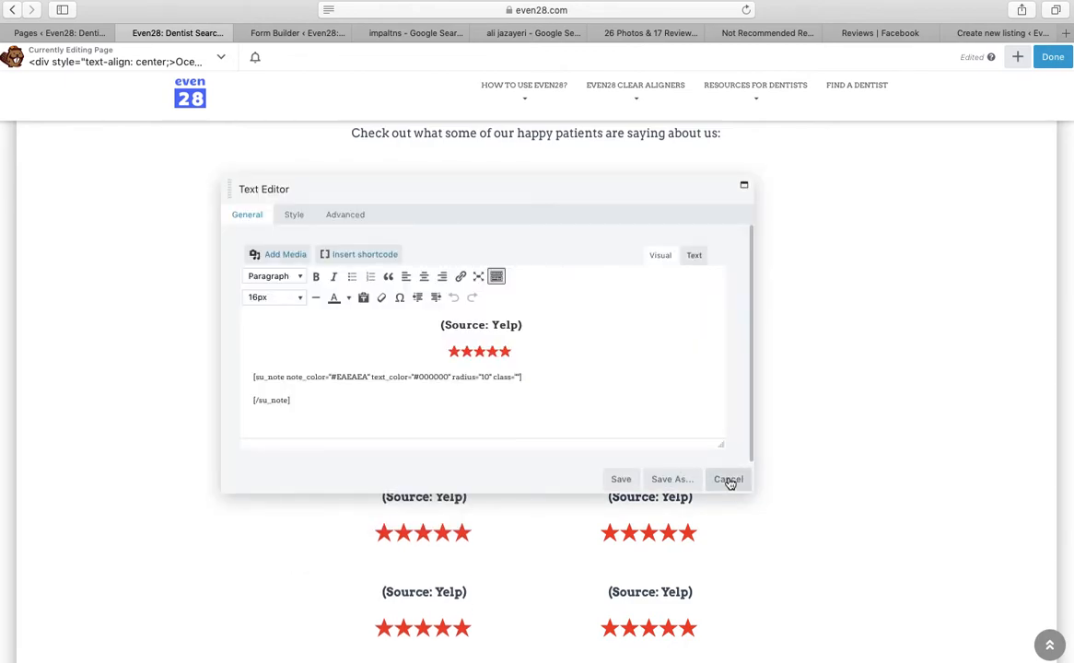
pyautogui.click(728, 480)
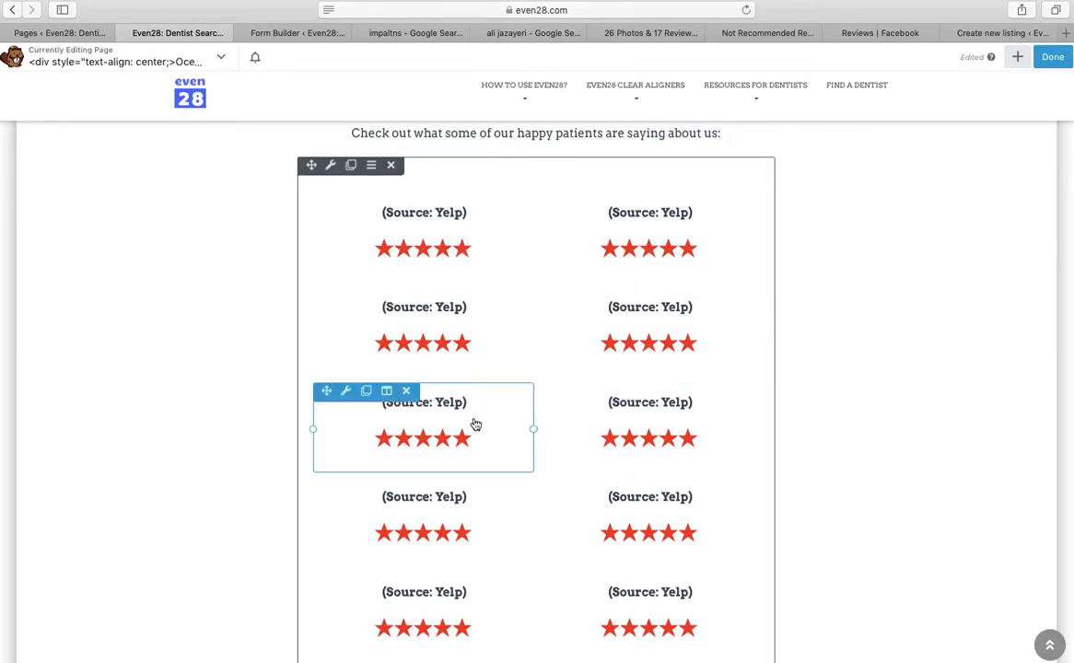
pyautogui.click(475, 424)
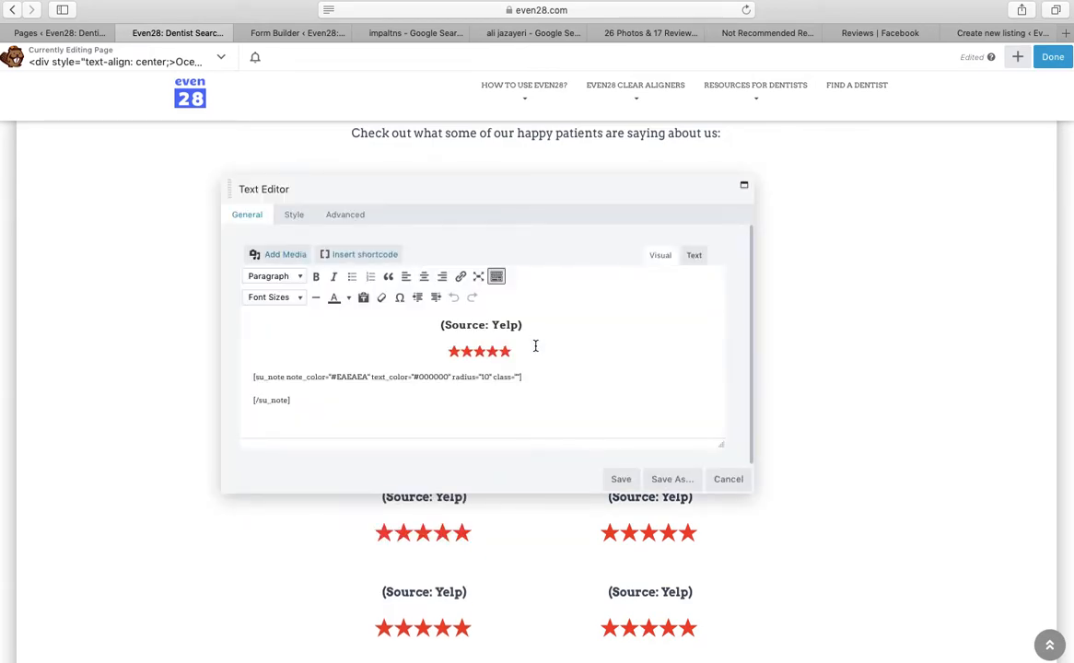
pyautogui.click(540, 378)
pyautogui.write('v')
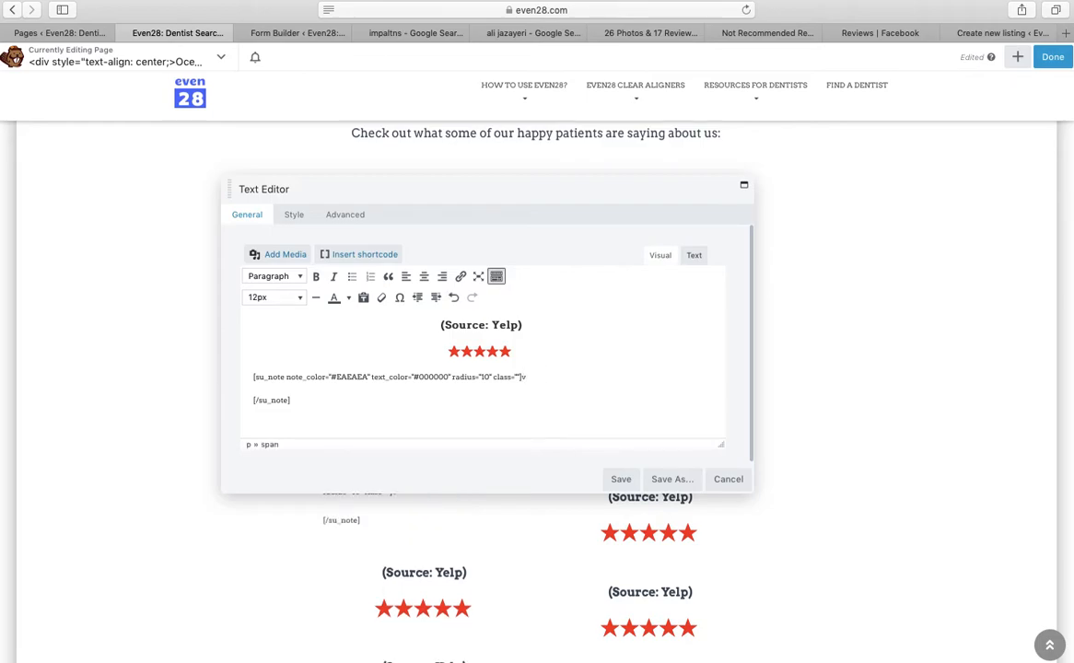
pyautogui.rightClick(534, 377)
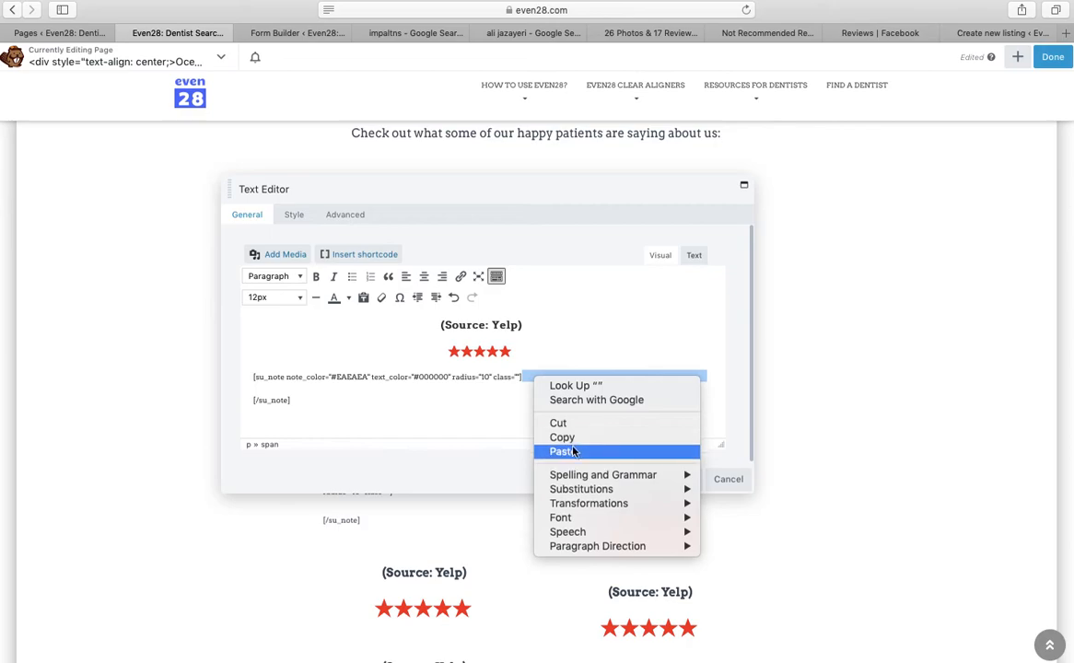
pyautogui.click(543, 451)
pyautogui.click(572, 376)
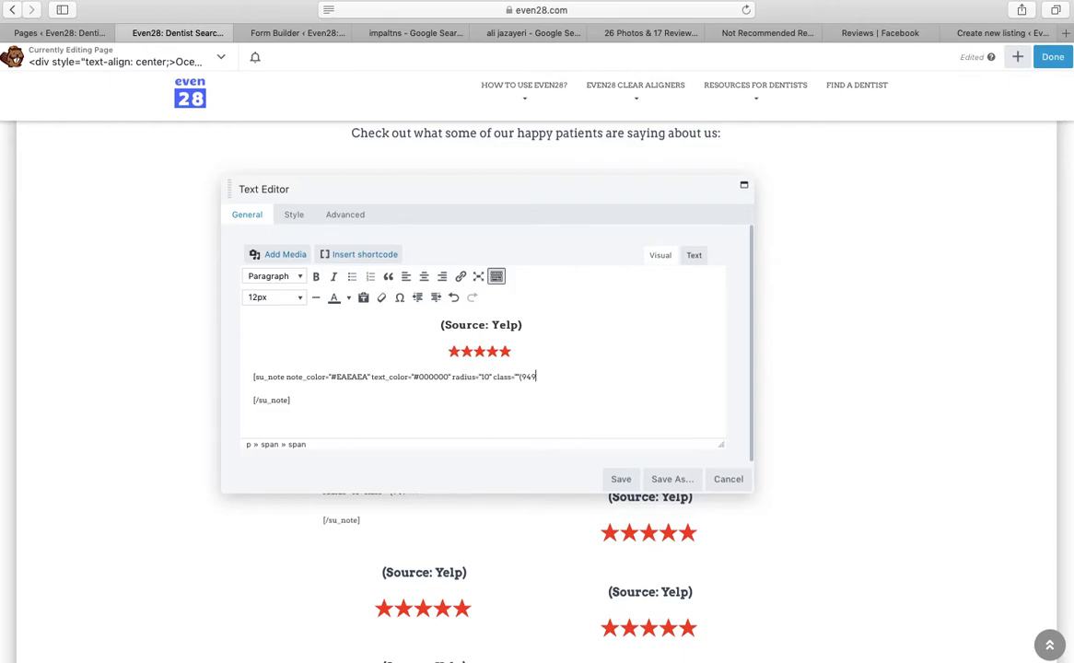
pyautogui.write('"')
# Copy the top Google review again and paste it into the note on its own line
pyautogui.click(297, 32)
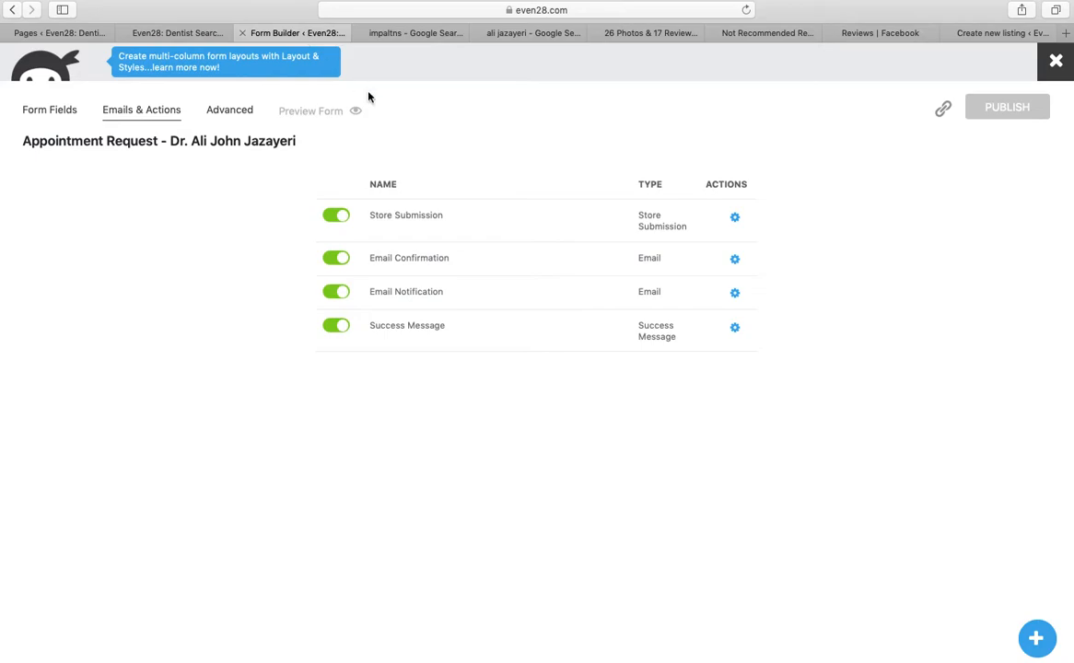
pyautogui.click(414, 31)
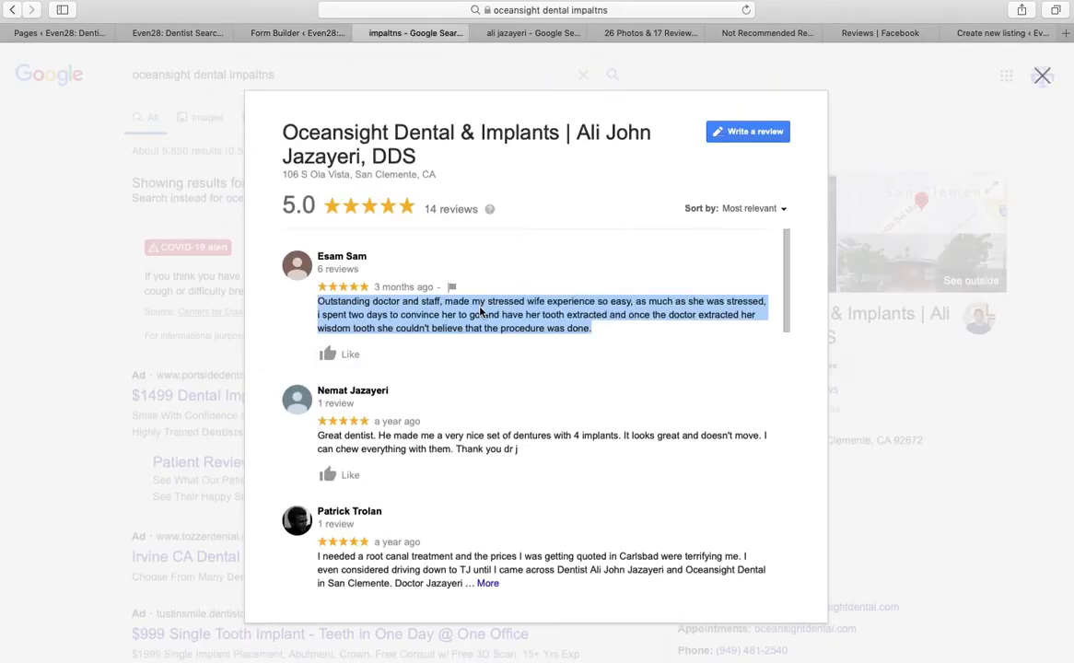
pyautogui.rightClick(441, 312)
pyautogui.click(461, 348)
pyautogui.click(207, 34)
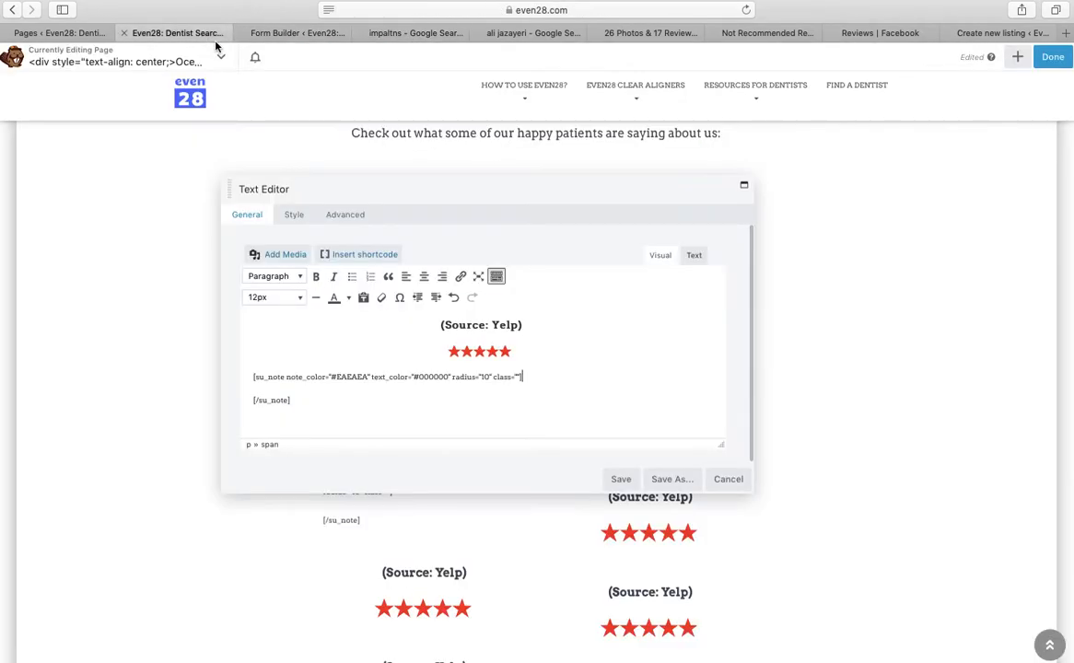
pyautogui.rightClick(532, 376)
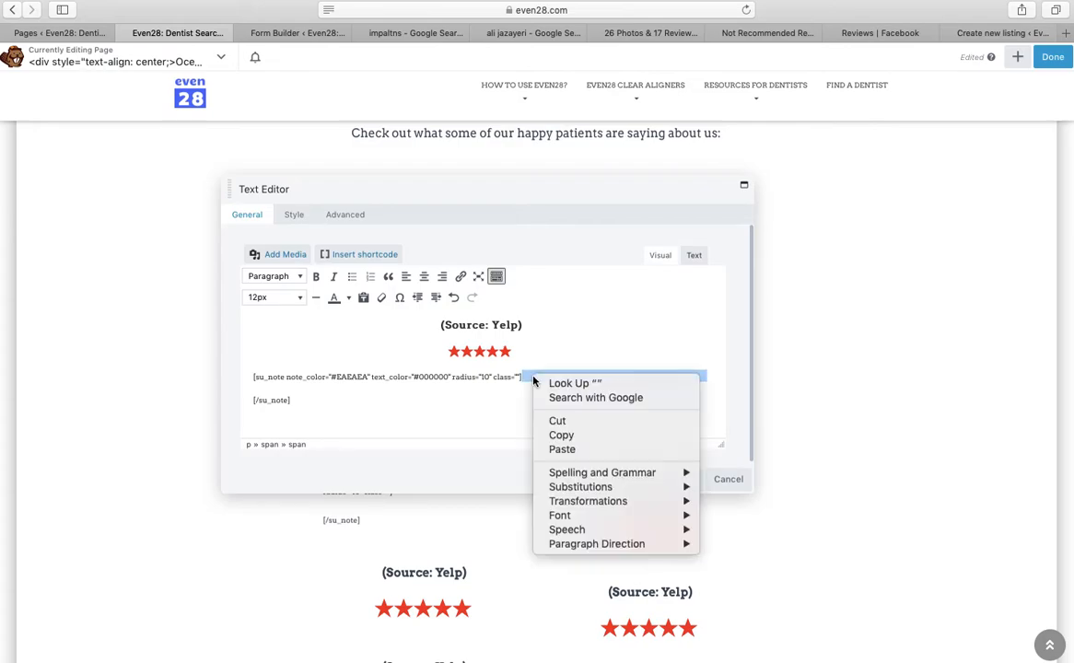
pyautogui.click(556, 446)
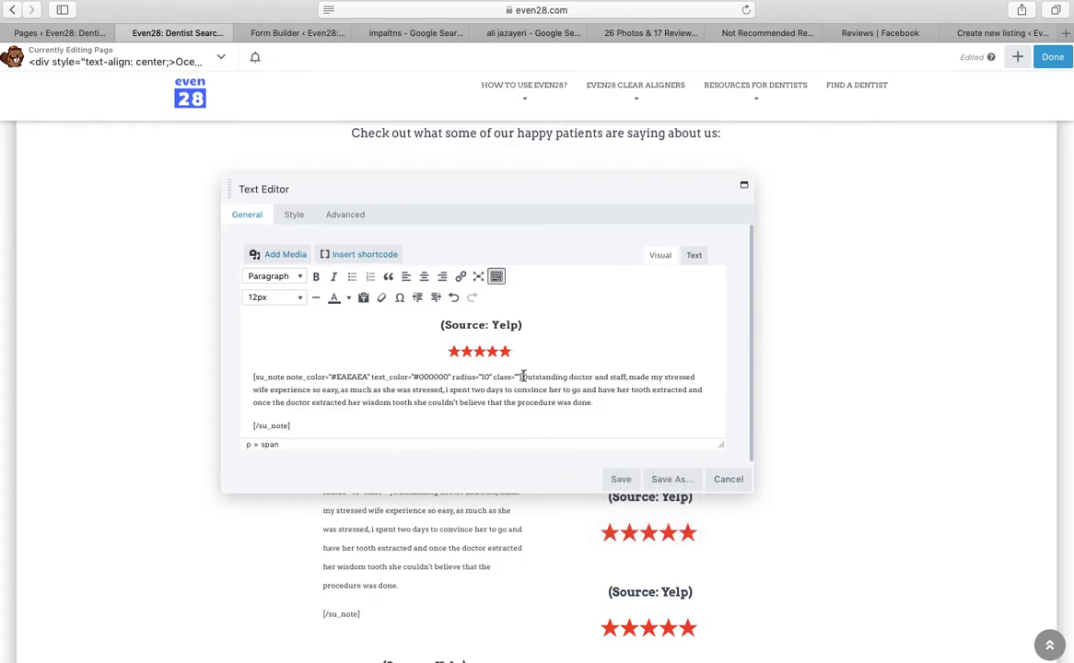
pyautogui.press('Return')
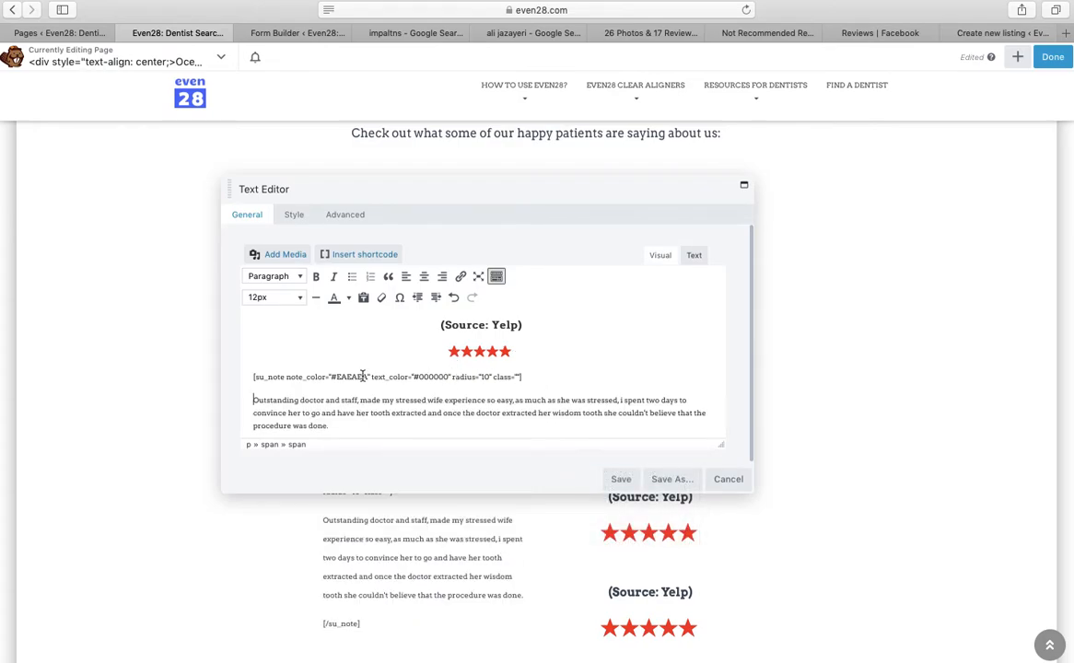
# Select the pasted review paragraph and keep its font size at 12px
pyautogui.press('Down')
pyautogui.press('Down')
pyautogui.press('Down')
pyautogui.press('Up')
pyautogui.press('Up')
pyautogui.press('Up')
pyautogui.press('Up')
pyautogui.press('Up')
pyautogui.press('Up')
pyautogui.press('Down')
pyautogui.press('Down')
pyautogui.press('Down')
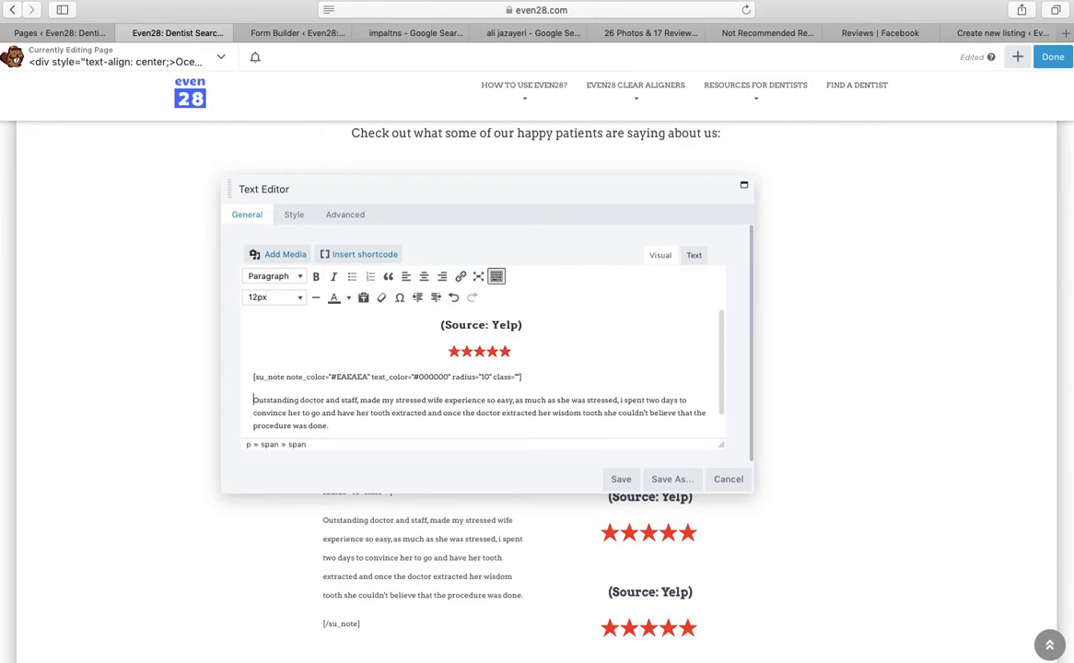
pyautogui.press('Down')
pyautogui.press('Down')
pyautogui.press('Down')
pyautogui.press('Up')
pyautogui.press('Up')
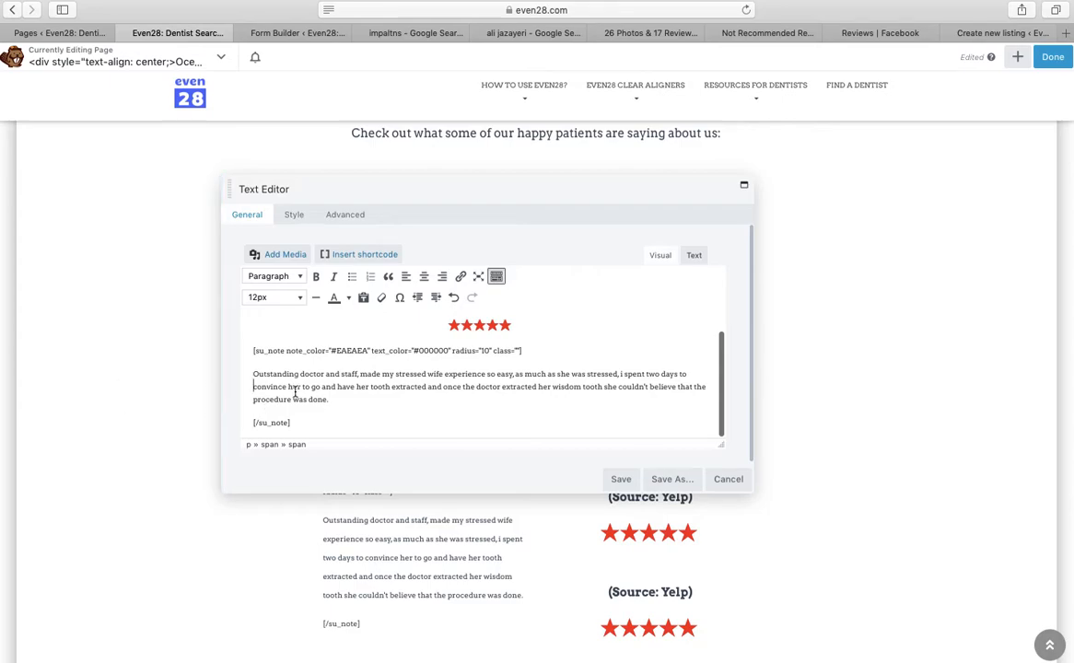
pyautogui.moveTo(330, 400); pyautogui.dragTo(249, 373)
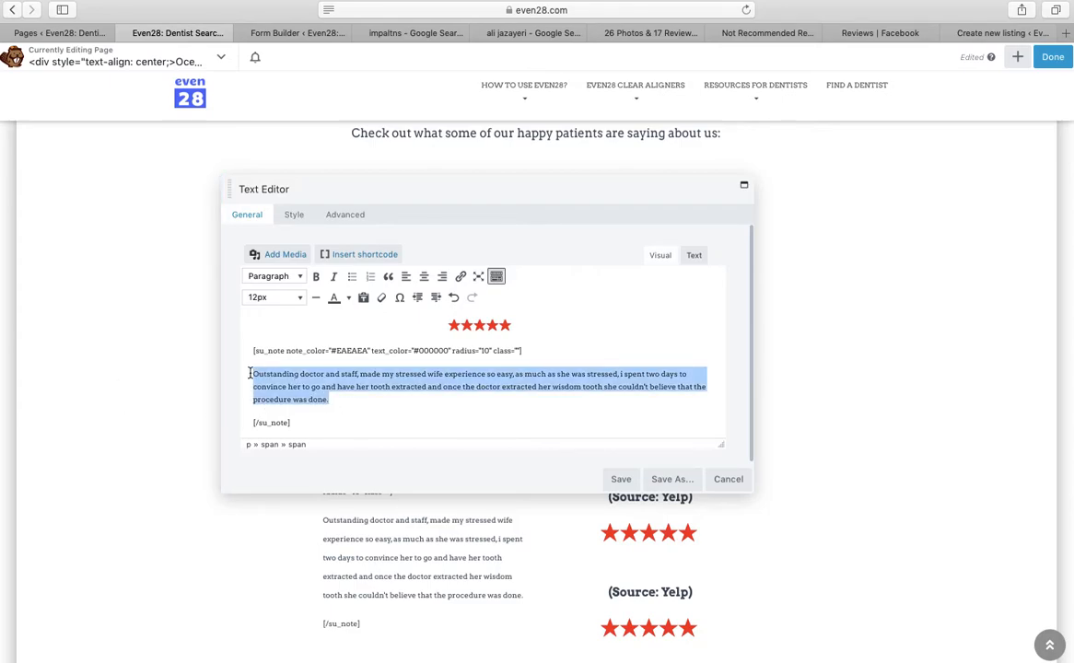
pyautogui.click(299, 299)
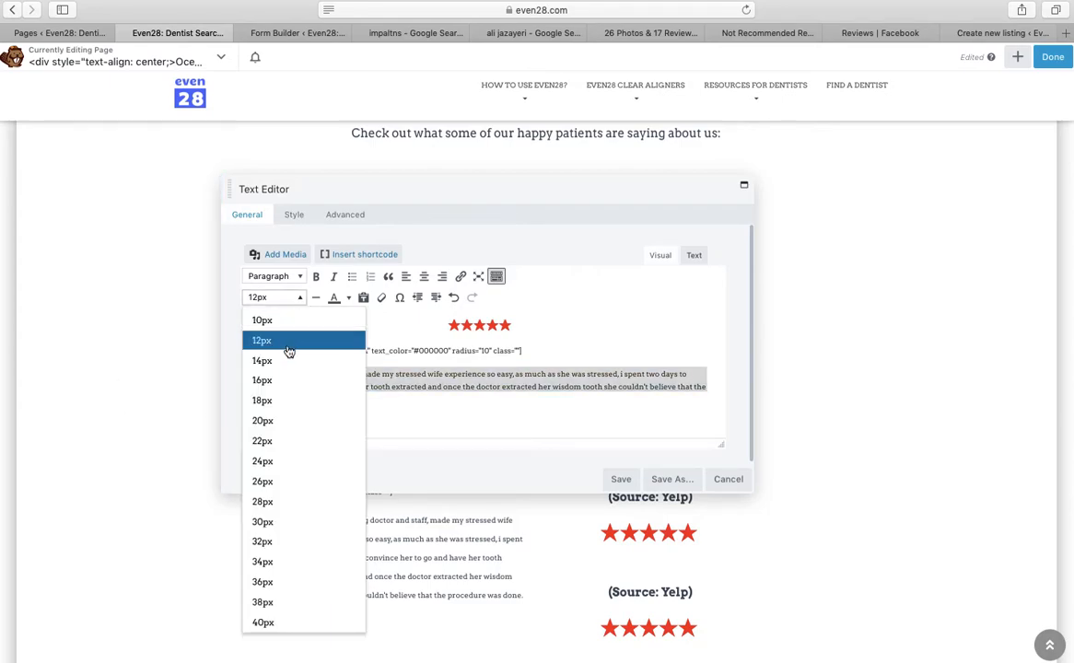
pyautogui.click(291, 345)
pyautogui.press('Up')
pyautogui.press('Up')
pyautogui.press('Up')
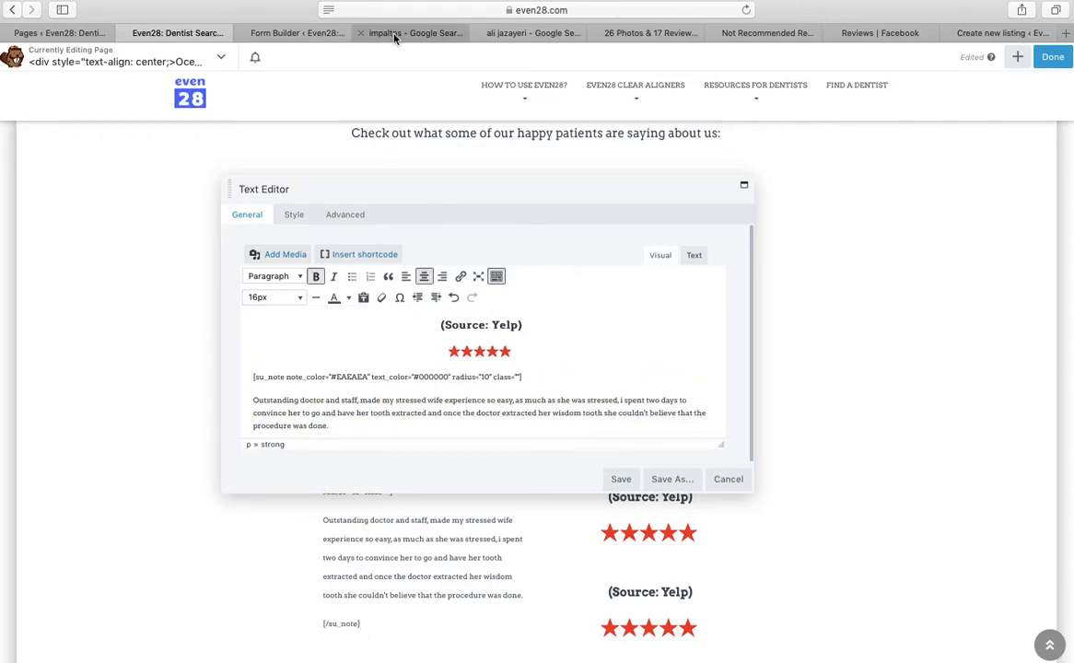
# Copy the top reviewer's name from Google reviews and type it before (Source: Yelp) in the editor
pyautogui.click(362, 33)
pyautogui.moveTo(330, 258); pyautogui.dragTo(317, 258)
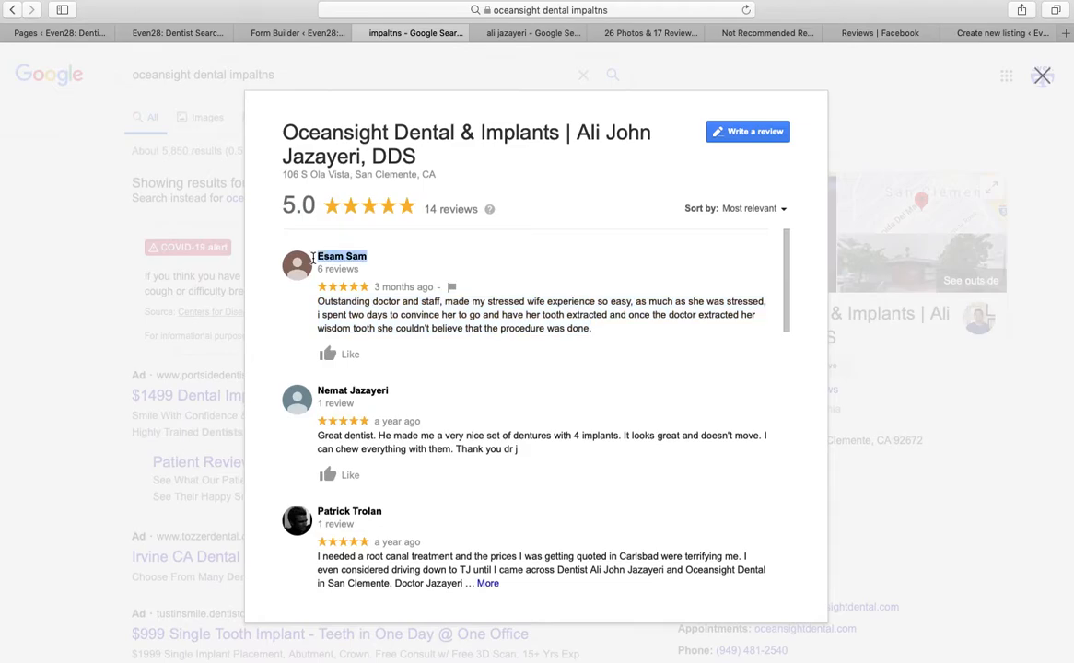
pyautogui.rightClick(341, 258)
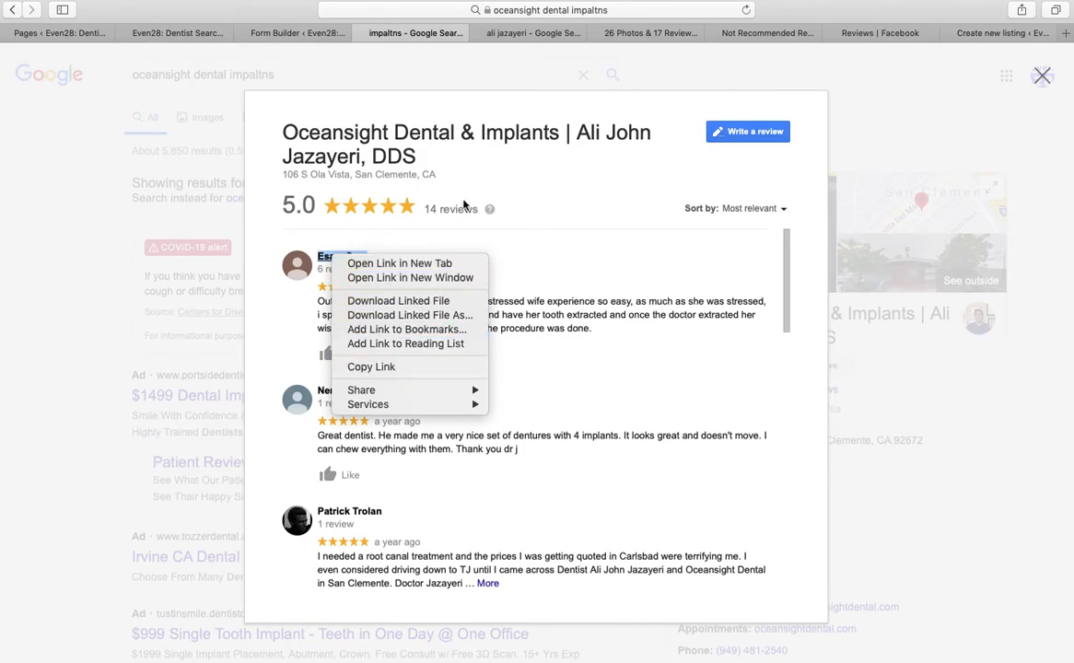
pyautogui.click(495, 237)
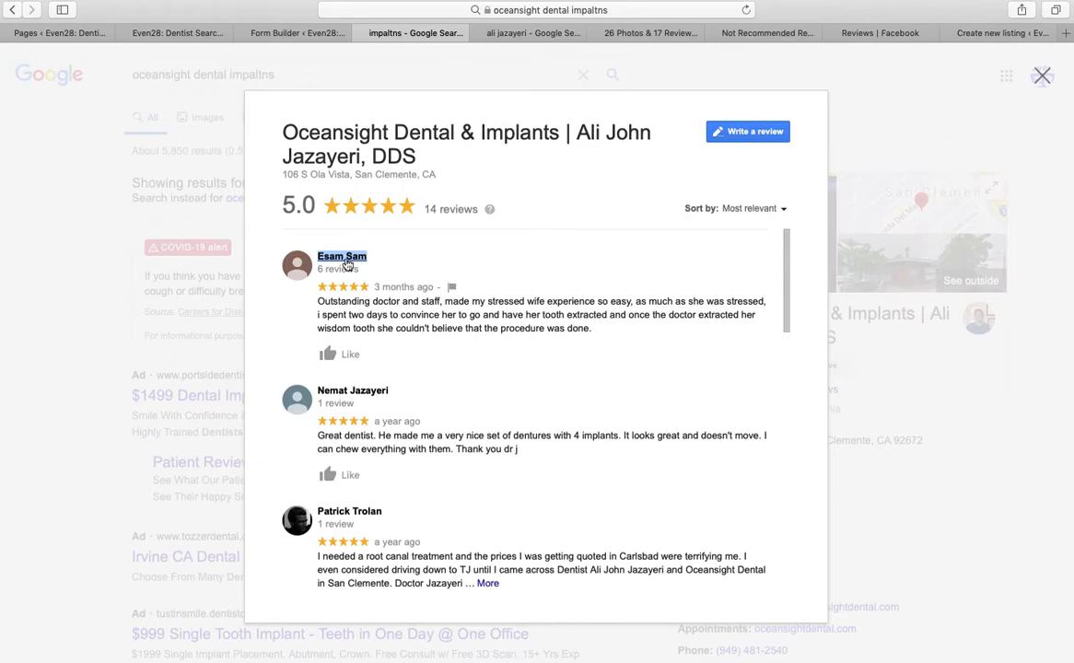
pyautogui.rightClick(345, 256)
pyautogui.click(416, 9)
pyautogui.rightClick(417, 9)
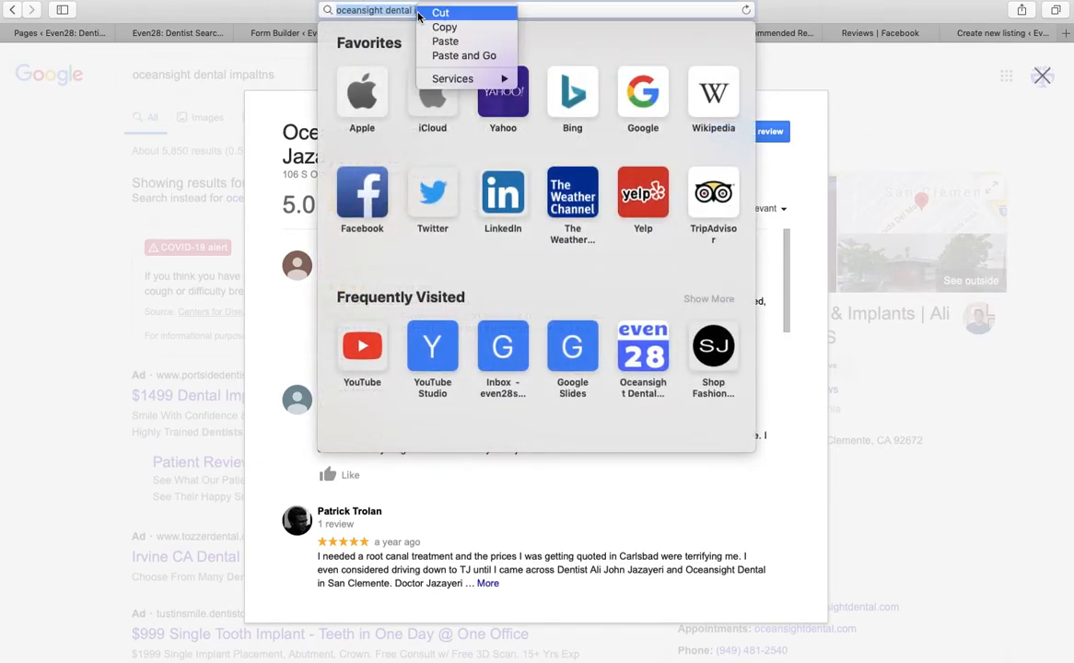
pyautogui.click(446, 41)
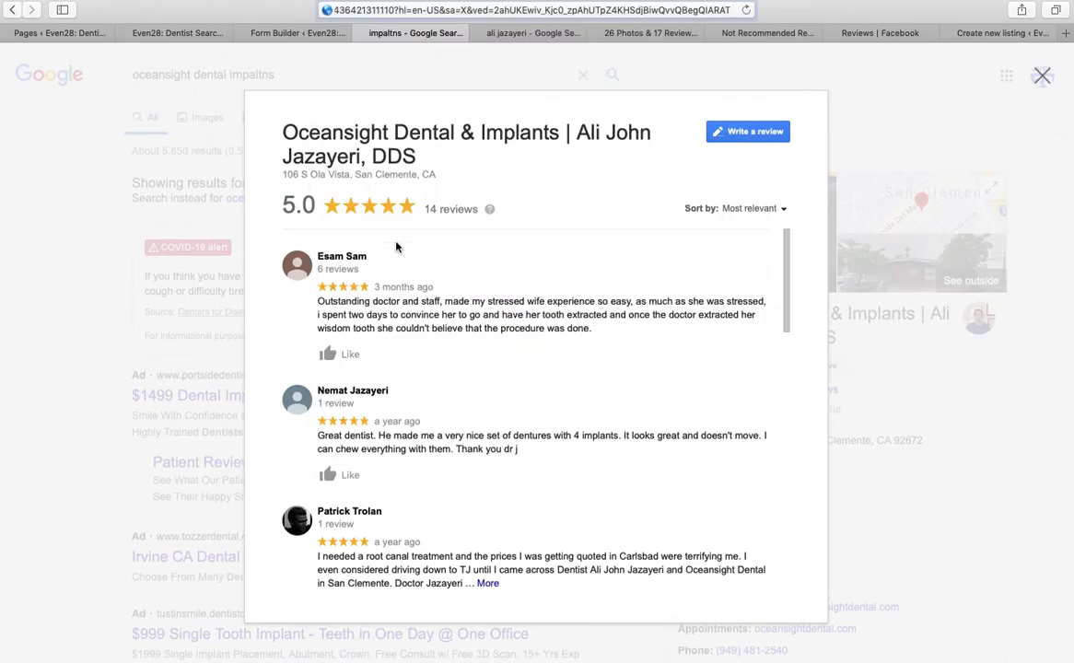
pyautogui.tripleClick(348, 258)
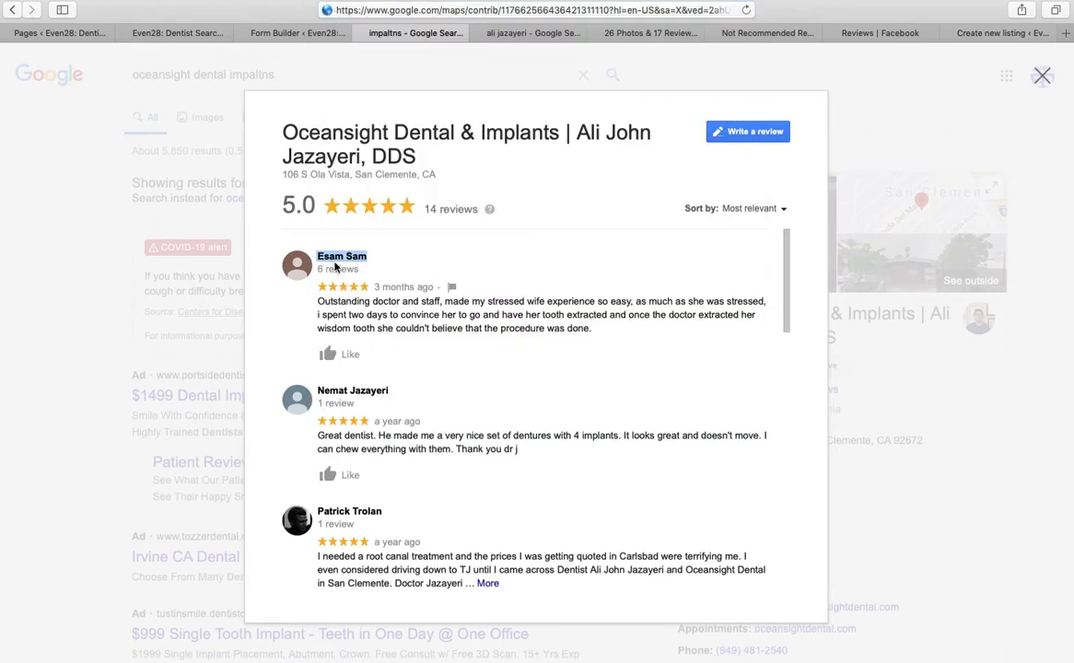
pyautogui.click(175, 33)
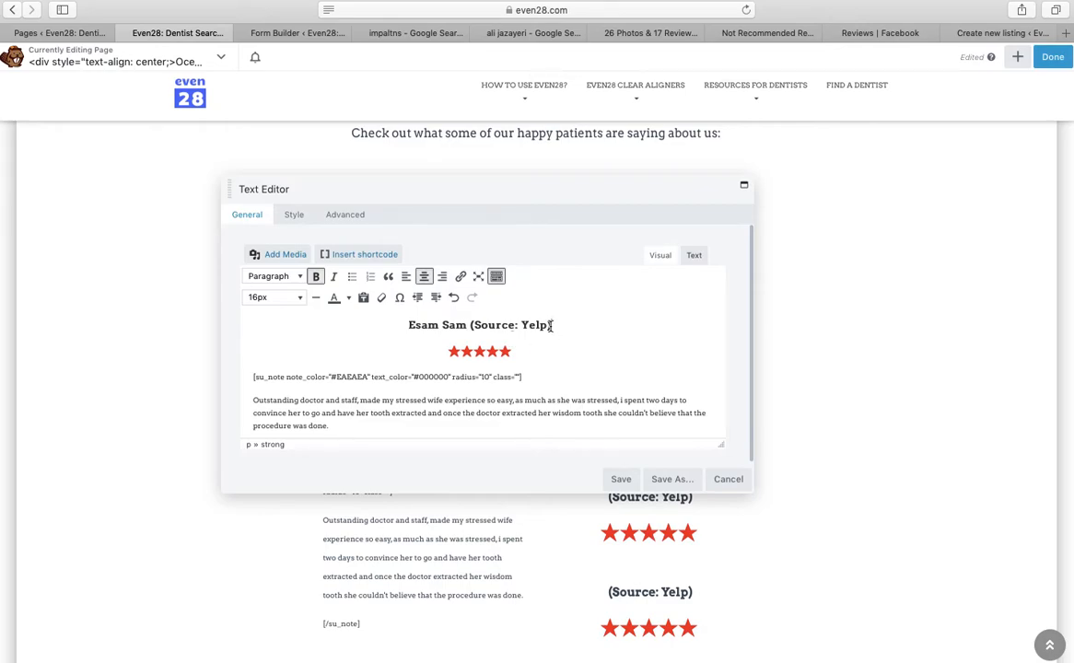
# Change the third-row left review's source label from Yelp to Google and save the entry
pyautogui.press('BackSpace')
pyautogui.press('BackSpace')
pyautogui.press('BackSpace')
pyautogui.press('BackSpace')
pyautogui.write('Google')
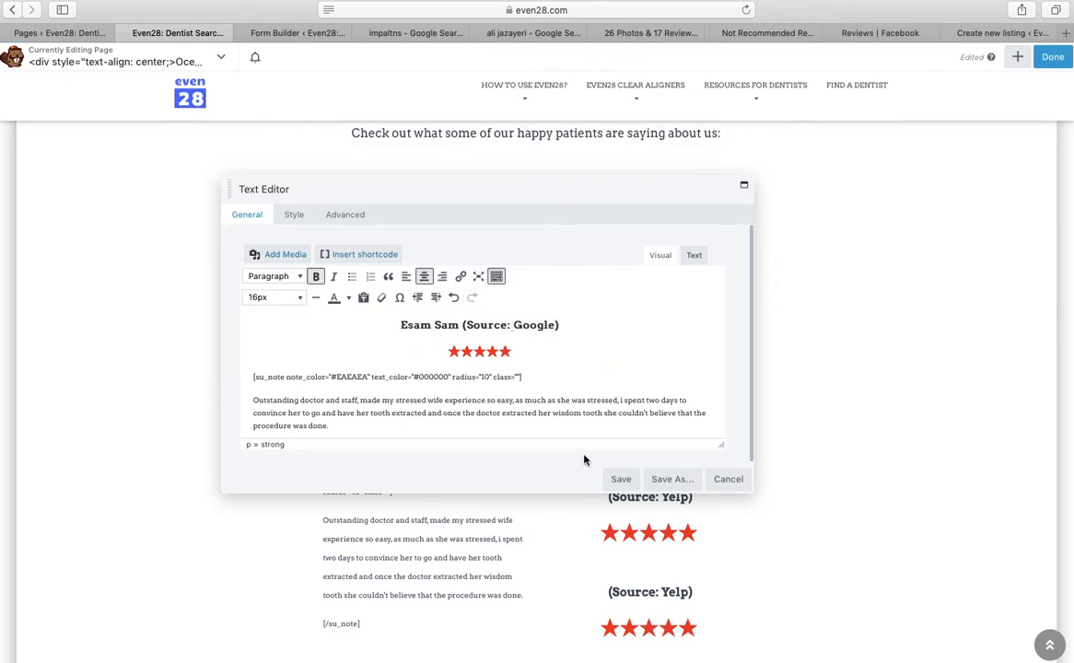
pyautogui.click(622, 480)
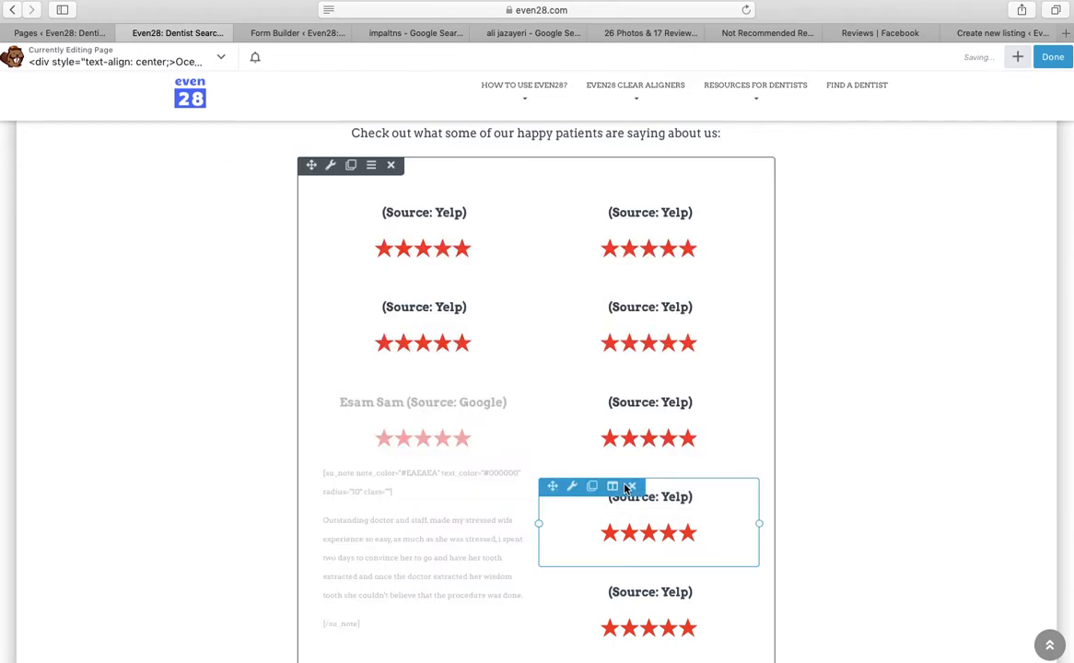
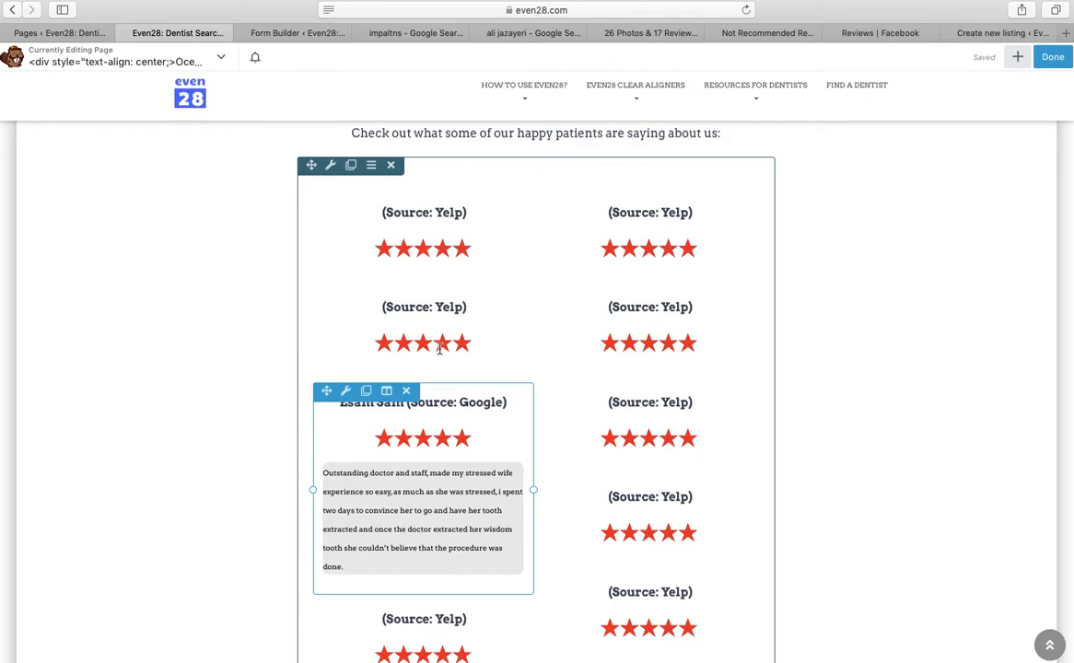
# Bring up Oceansight Dental's Google reviews and browse them, trying a selection on the dentures review
pyautogui.click(292, 34)
pyautogui.click(405, 34)
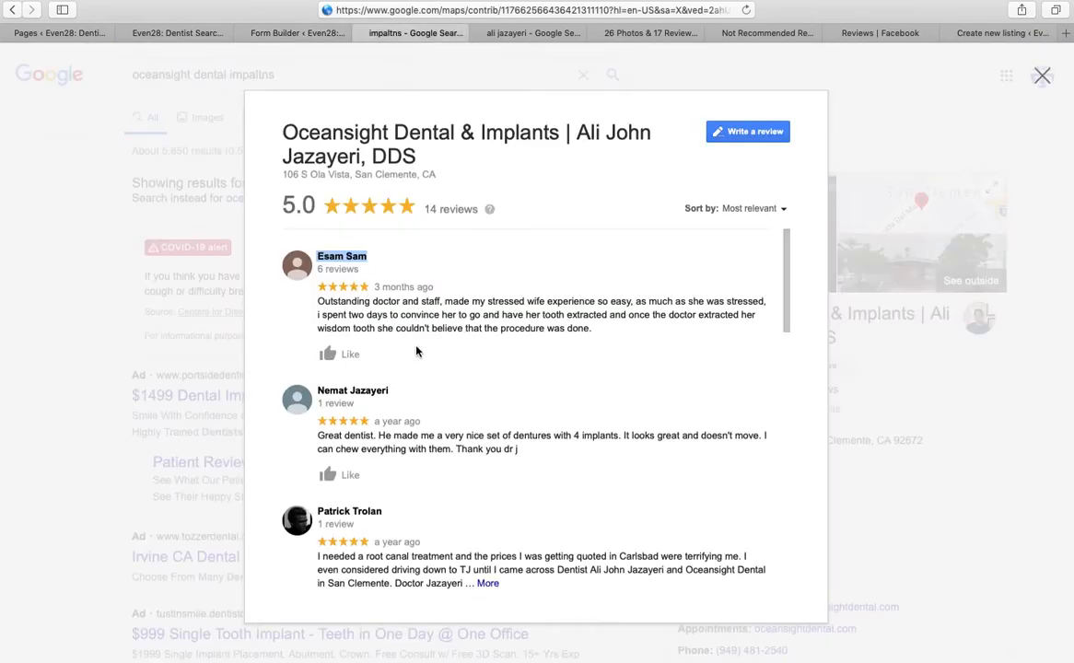
pyautogui.scroll(-3, 774, 276)
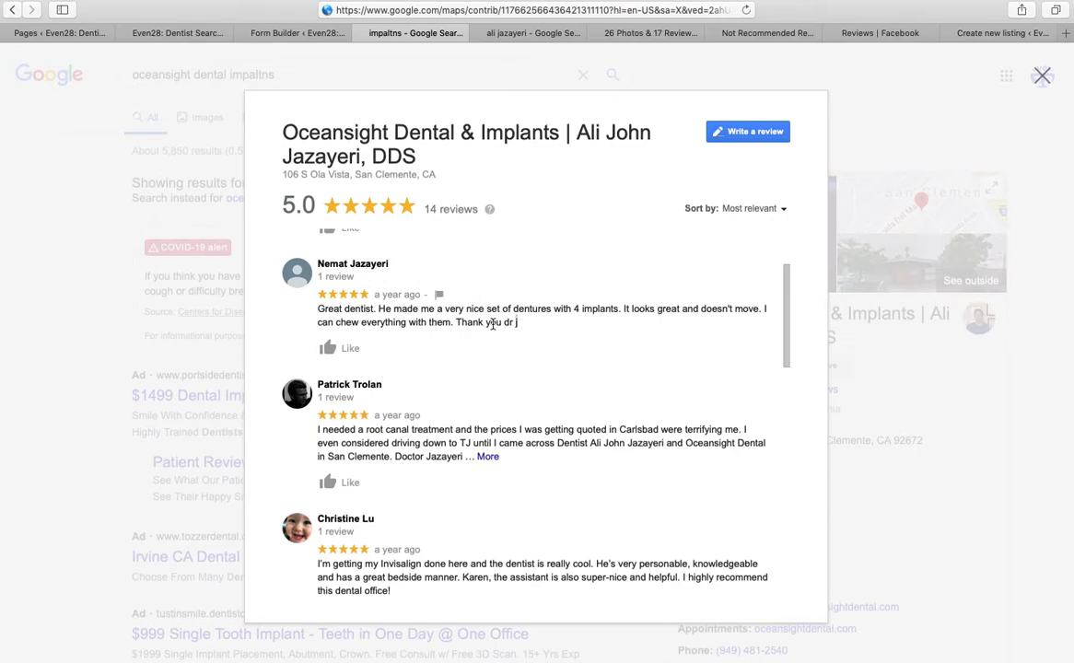
pyautogui.moveTo(516, 323); pyautogui.dragTo(330, 308)
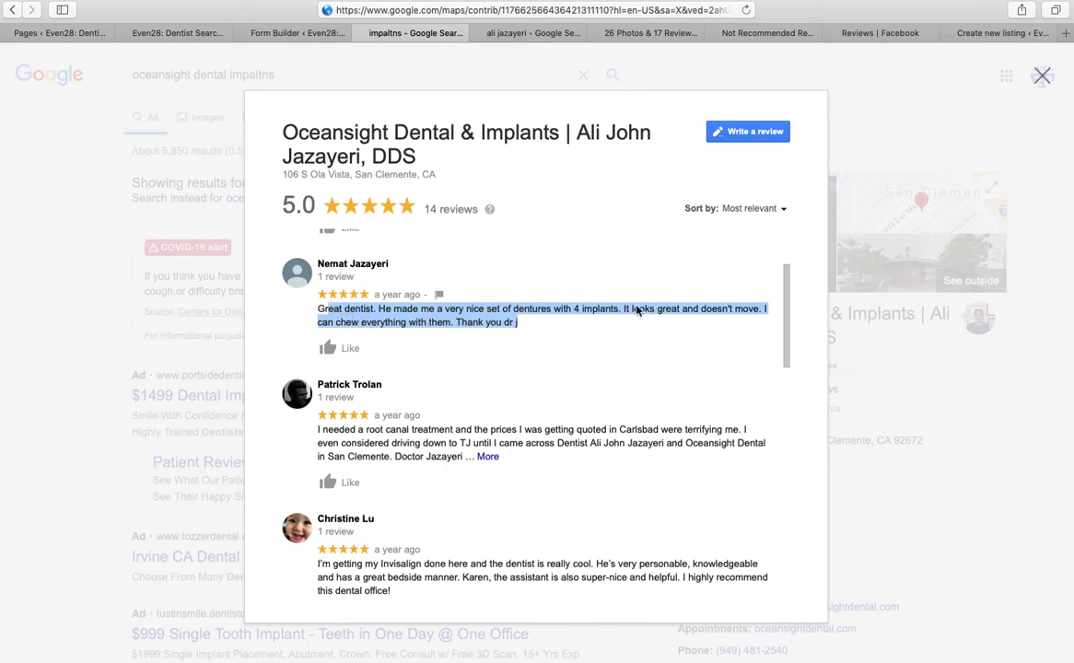
pyautogui.moveTo(788, 334); pyautogui.dragTo(810, 592)
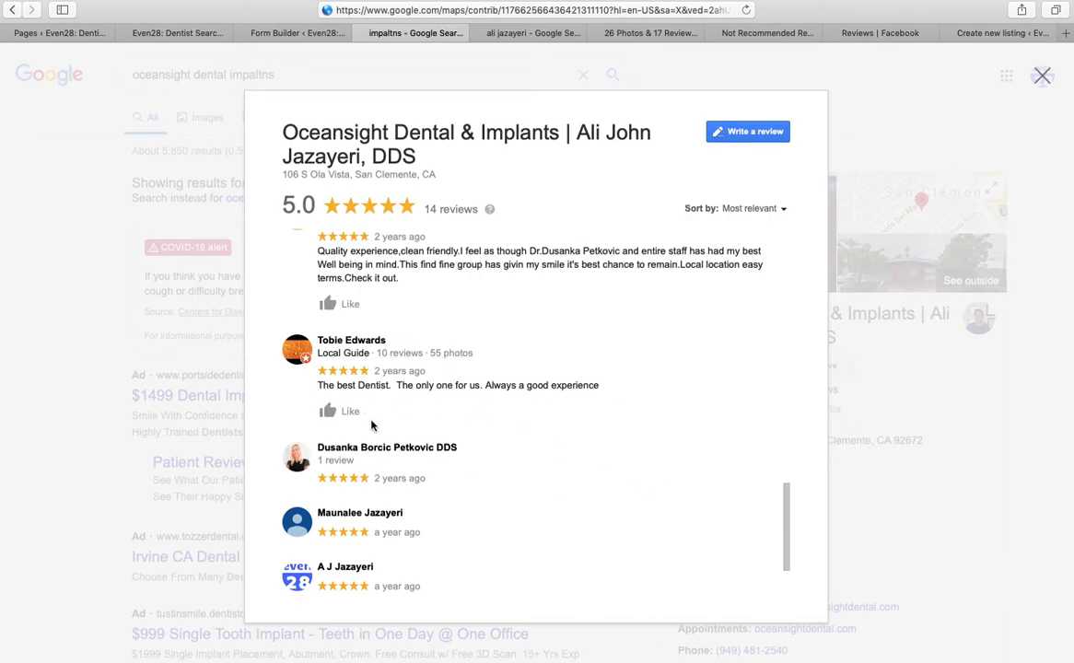
pyautogui.moveTo(789, 538); pyautogui.dragTo(779, 301)
pyautogui.click(546, 372)
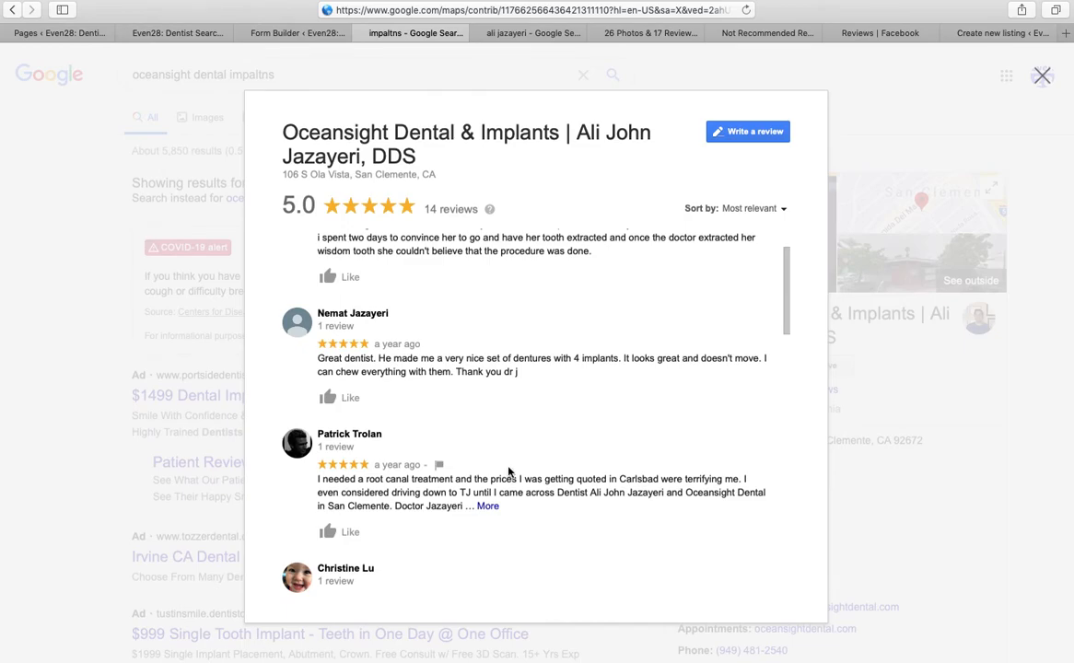
# Expand the full root-canal review and select its entire text for copying
pyautogui.click(488, 506)
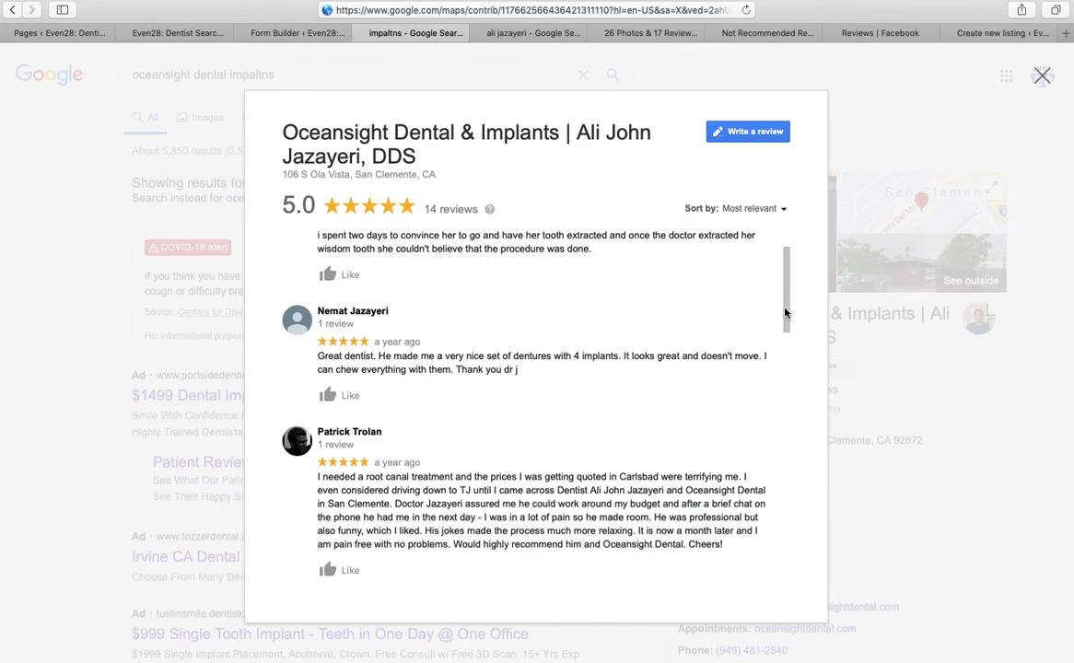
pyautogui.scroll(-3, 747, 350)
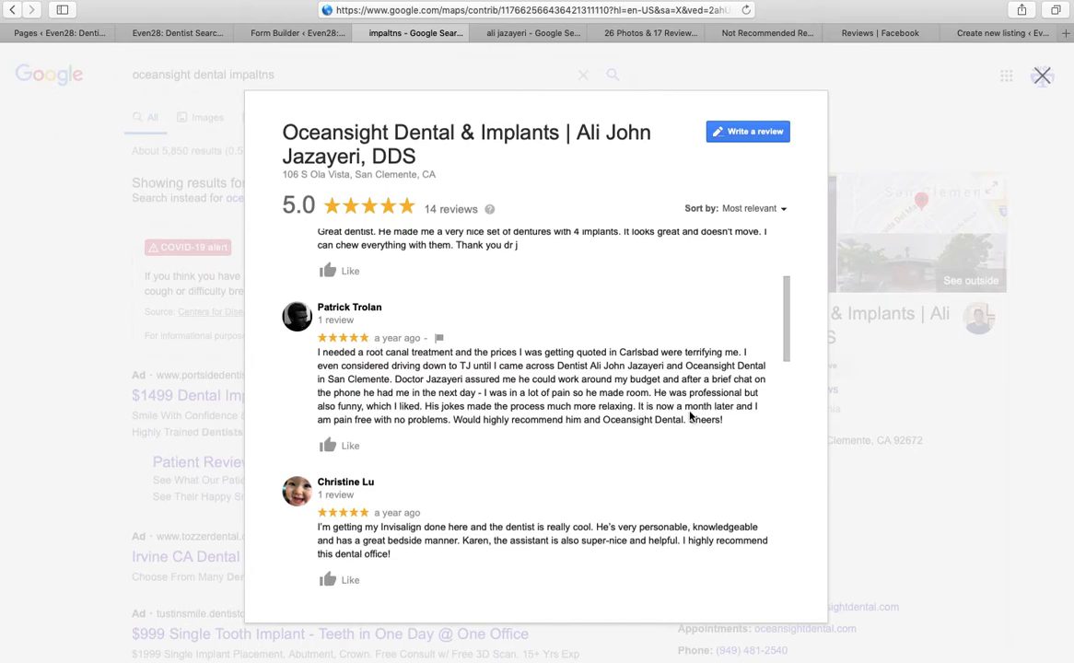
pyautogui.moveTo(723, 420); pyautogui.dragTo(316, 354)
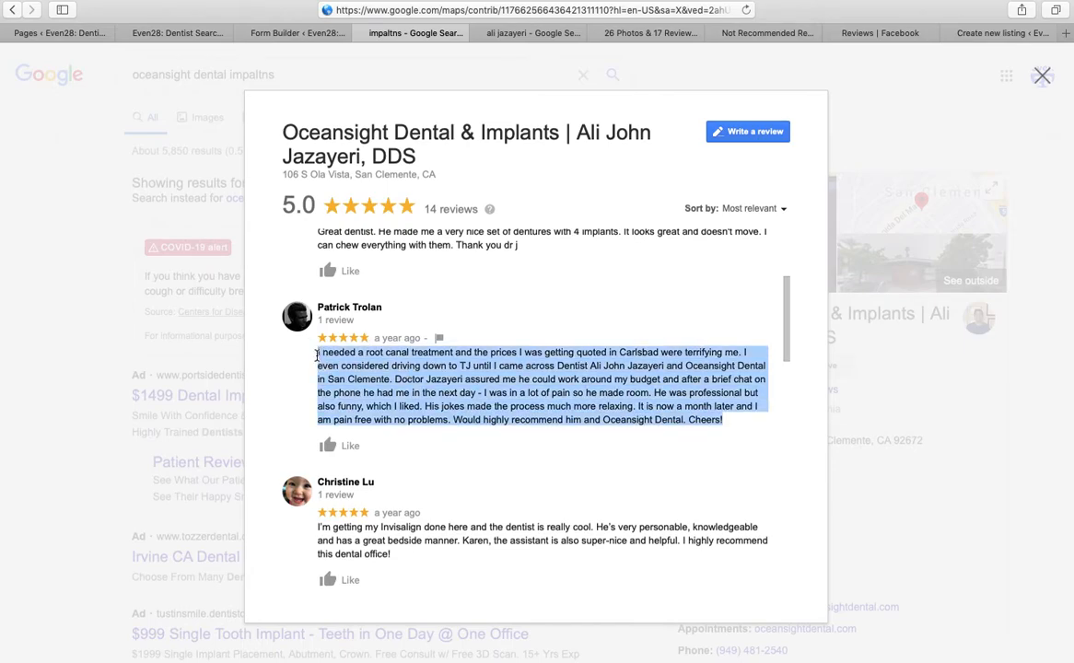
pyautogui.rightClick(358, 373)
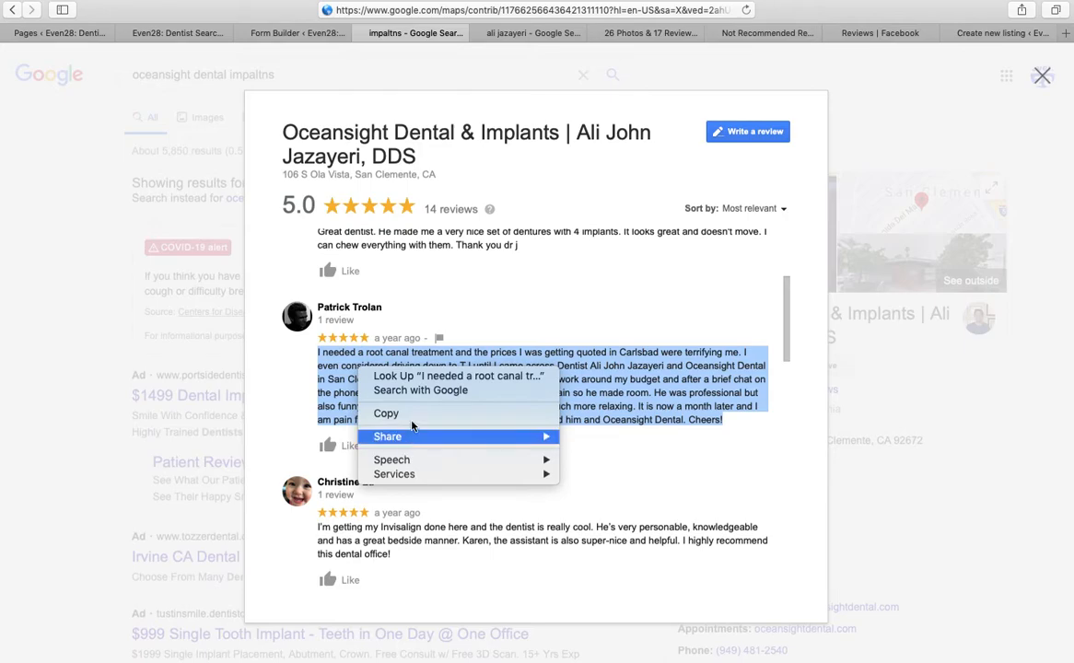
# Paste the copied root-canal review on its own line after the shortcode in a Yelp testimonial
pyautogui.click(414, 416)
pyautogui.click(301, 33)
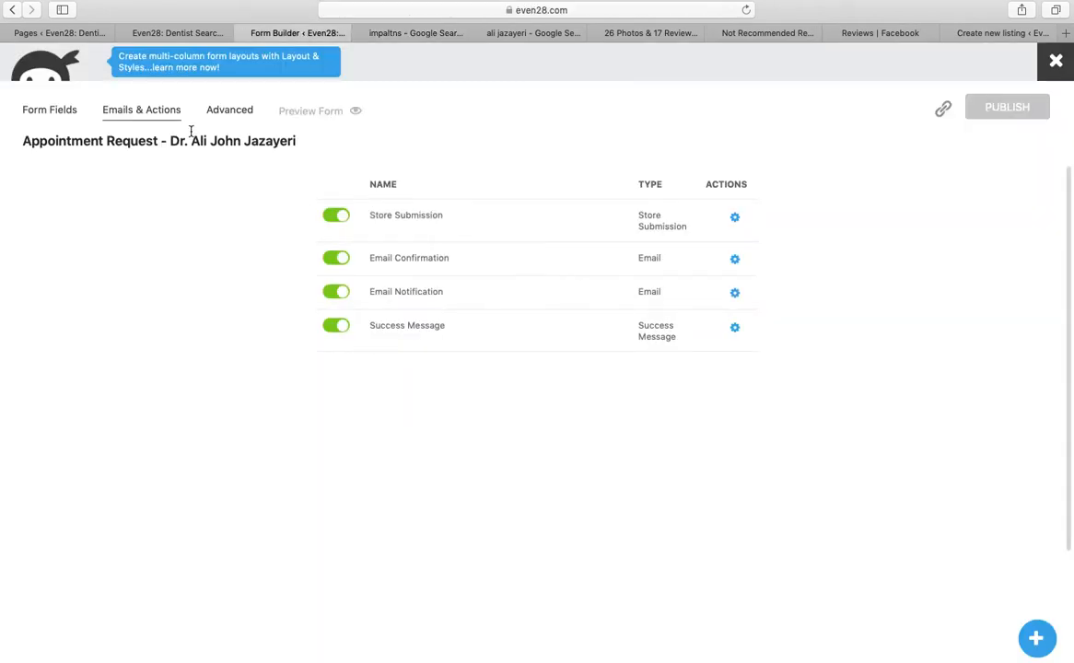
pyautogui.click(183, 33)
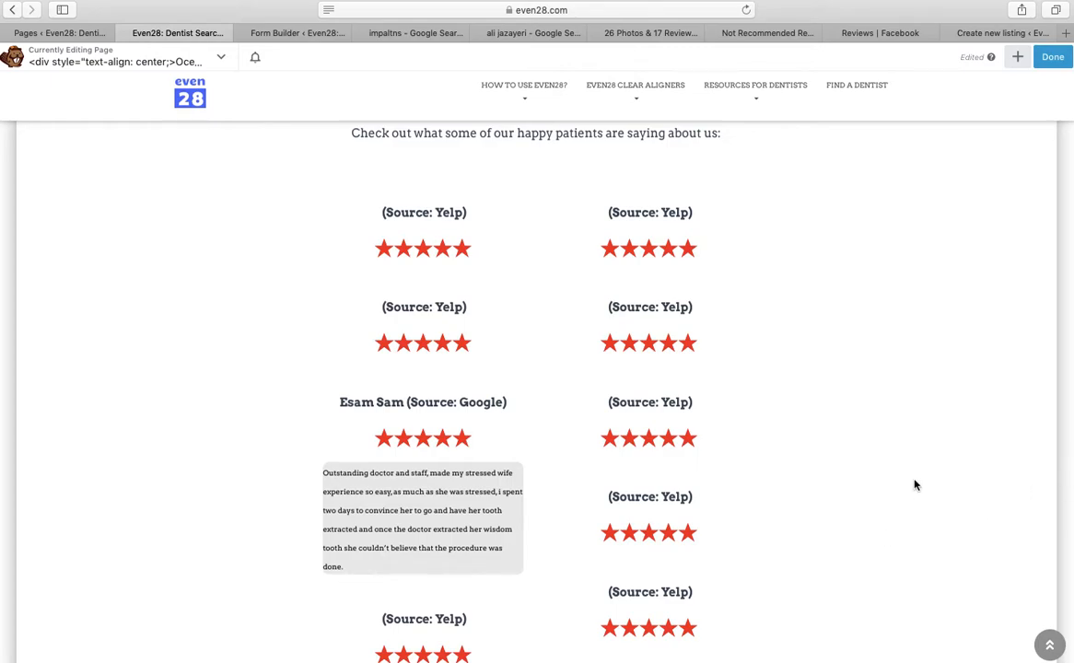
pyautogui.scroll(-10, 915, 484)
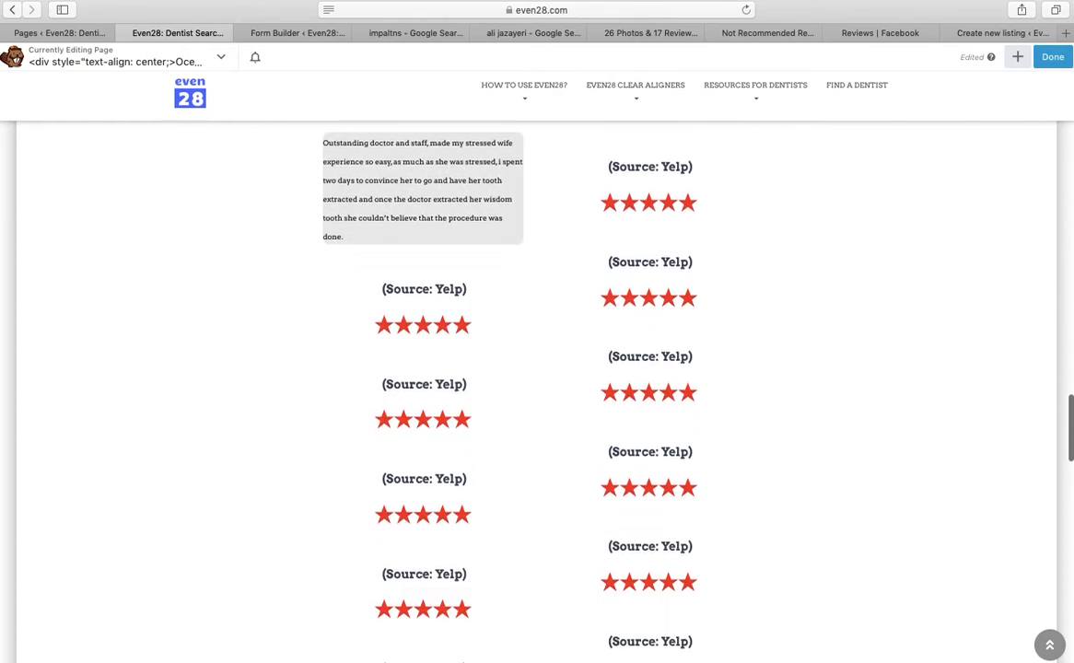
pyautogui.click(483, 468)
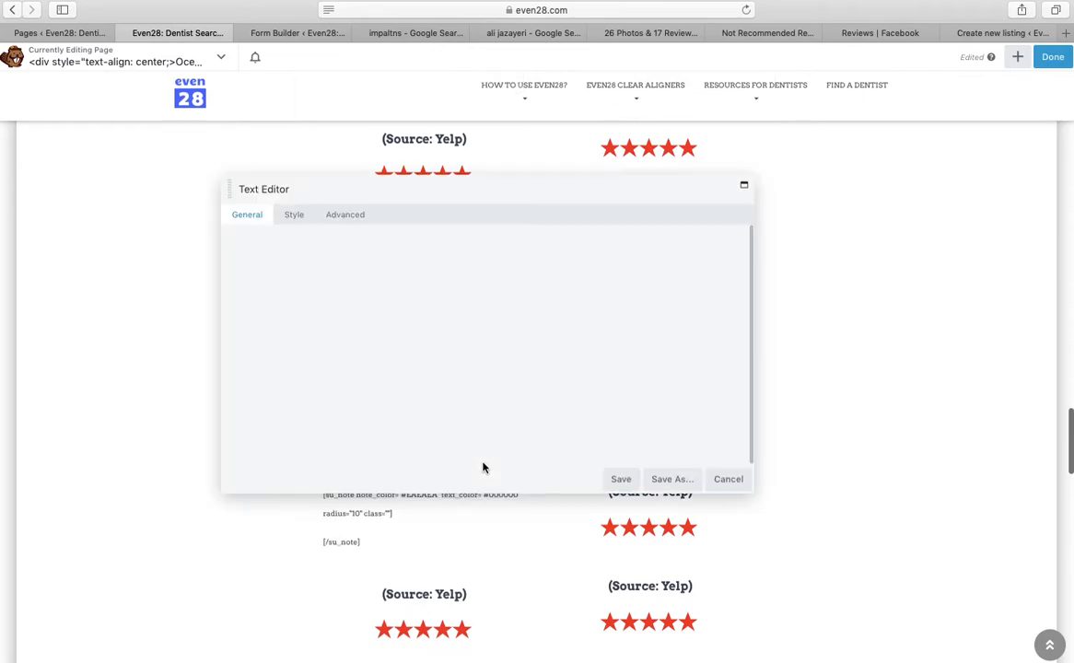
pyautogui.rightClick(546, 376)
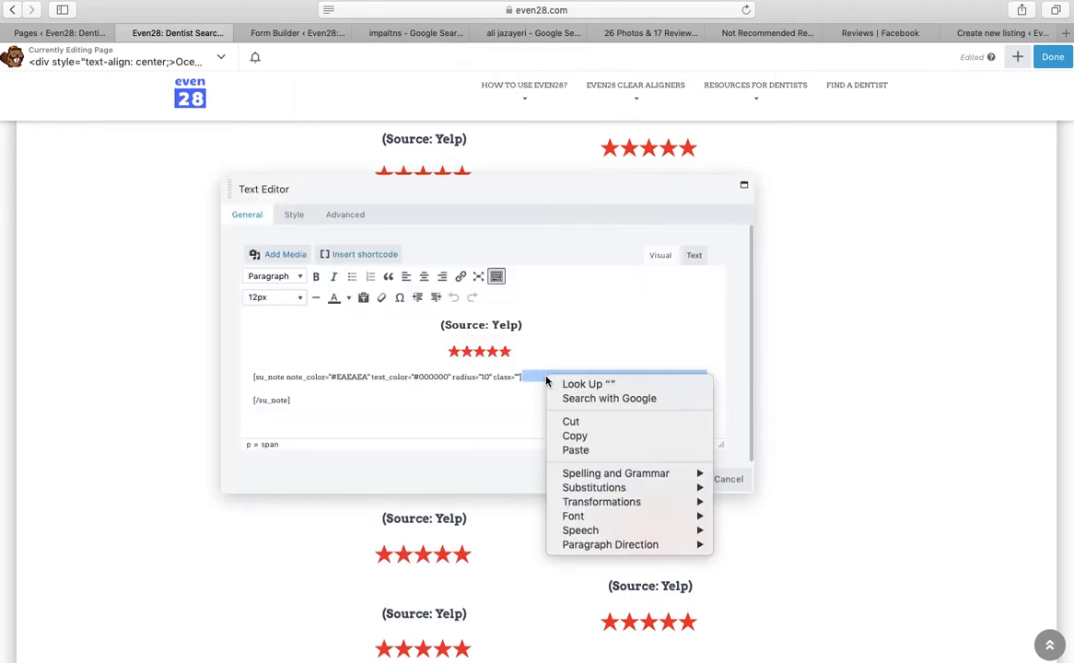
pyautogui.click(575, 450)
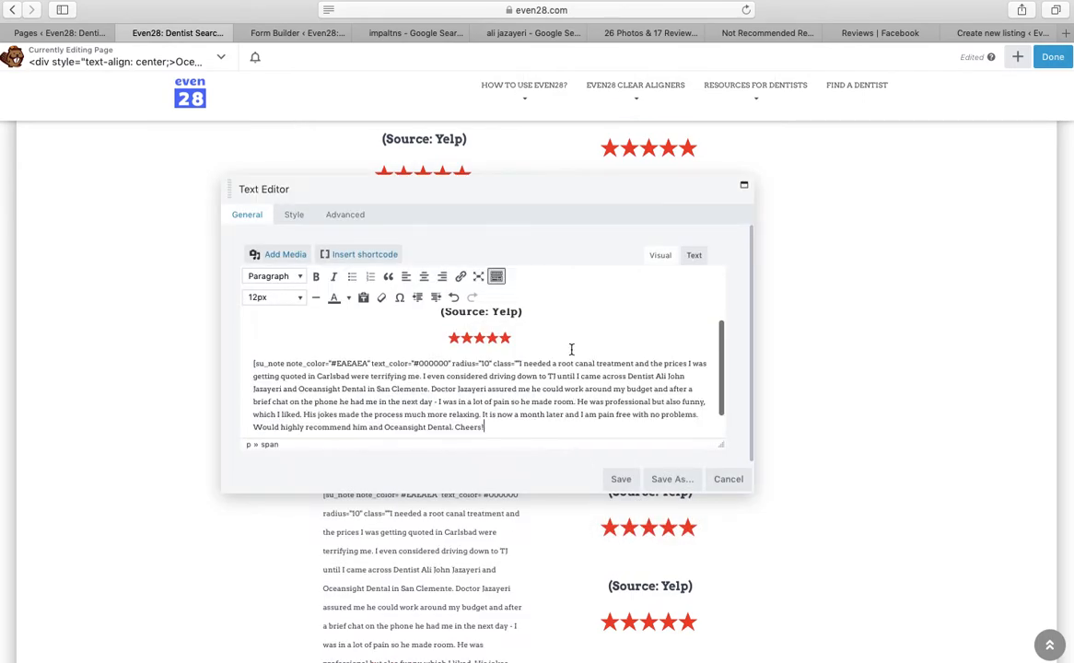
pyautogui.write(']')
pyautogui.press('Return')
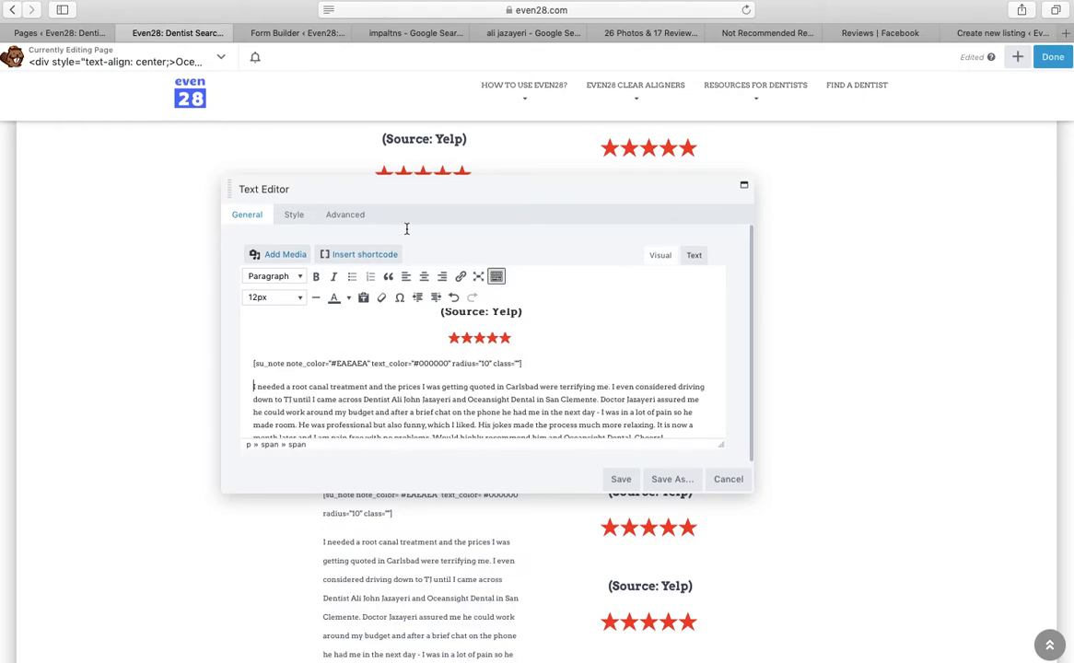
# Head the testimonial with the Google reviewer's name and (Source: Google), then save it
pyautogui.click(367, 33)
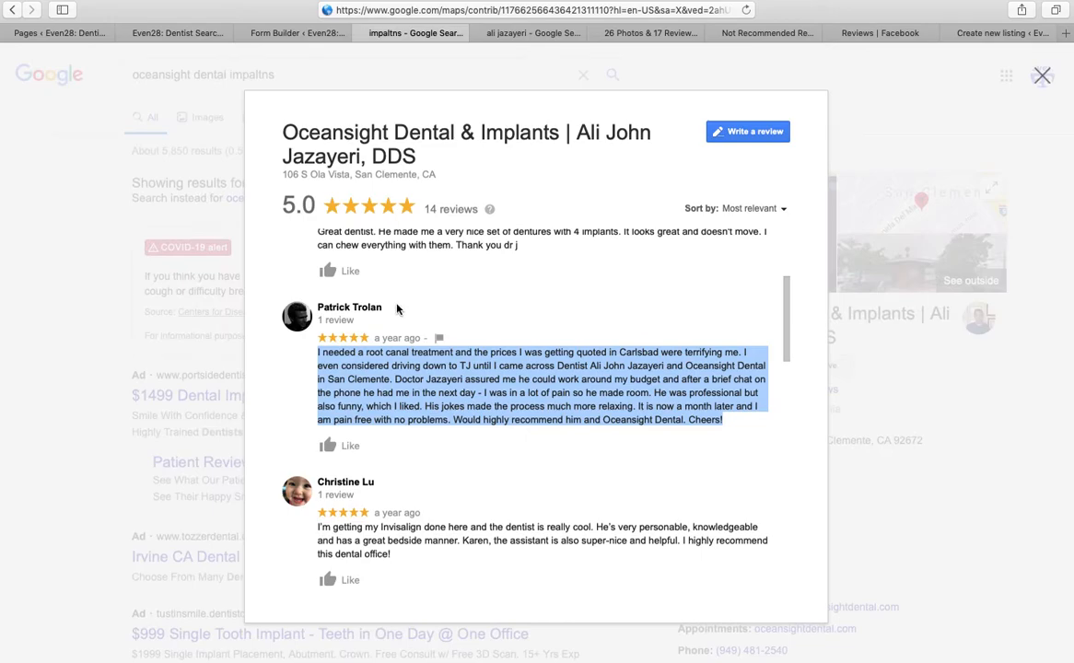
pyautogui.moveTo(394, 314); pyautogui.dragTo(310, 307)
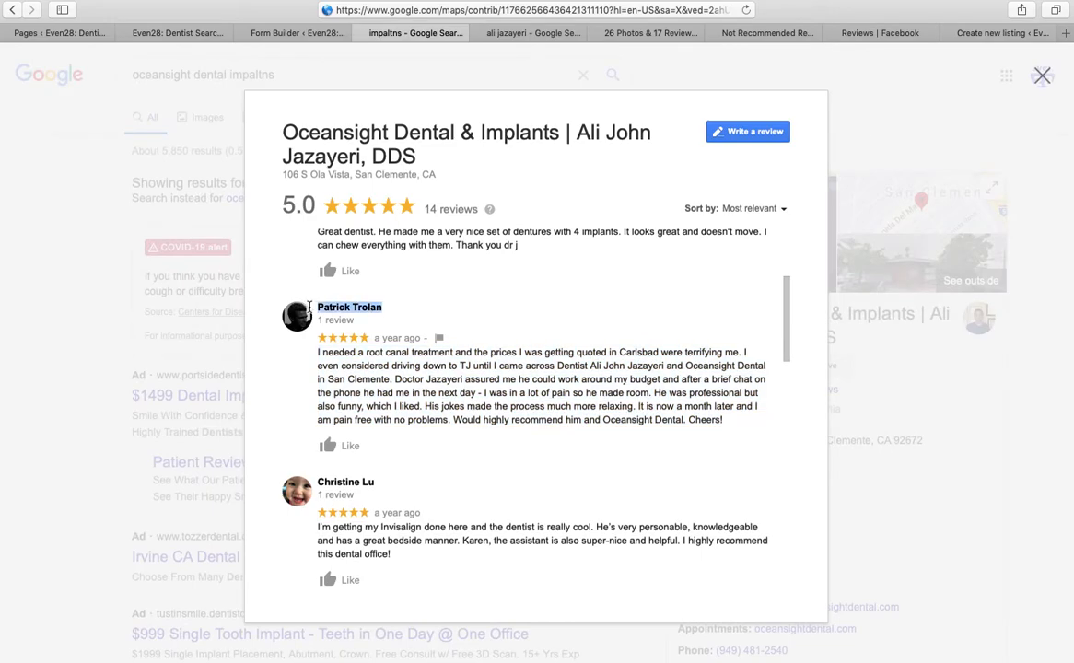
pyautogui.click(177, 33)
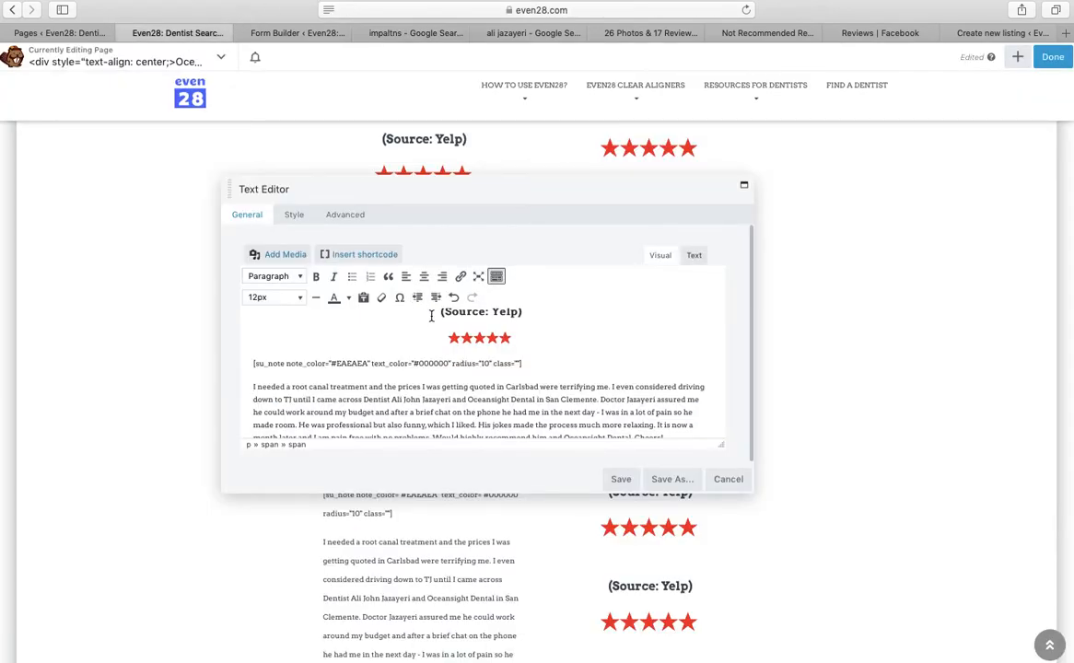
pyautogui.click(431, 315)
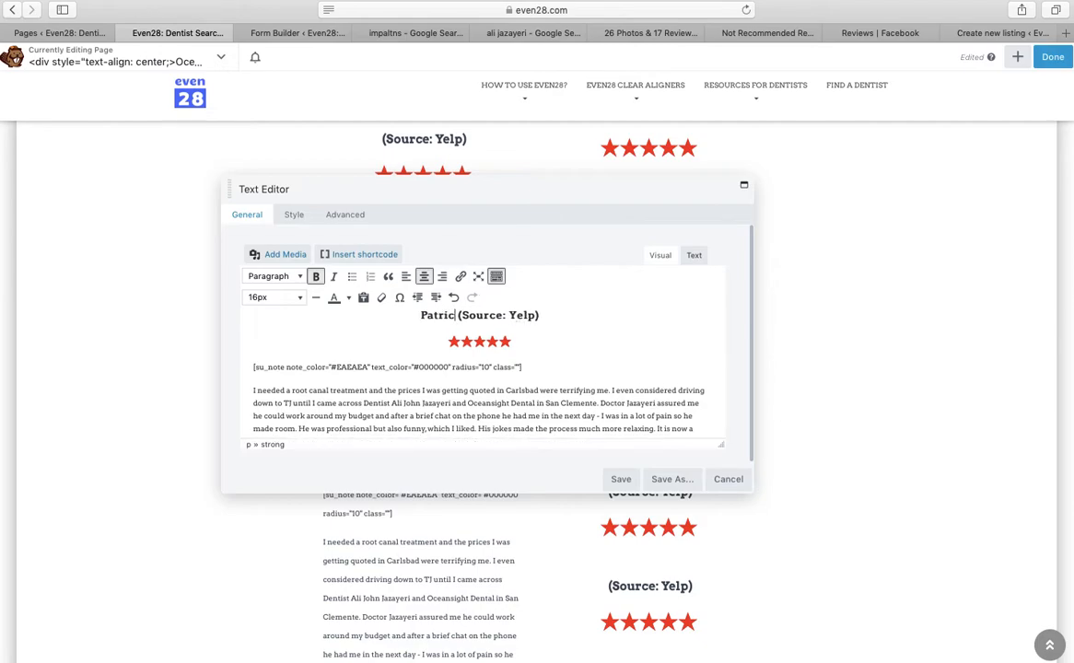
pyautogui.write('m=n')
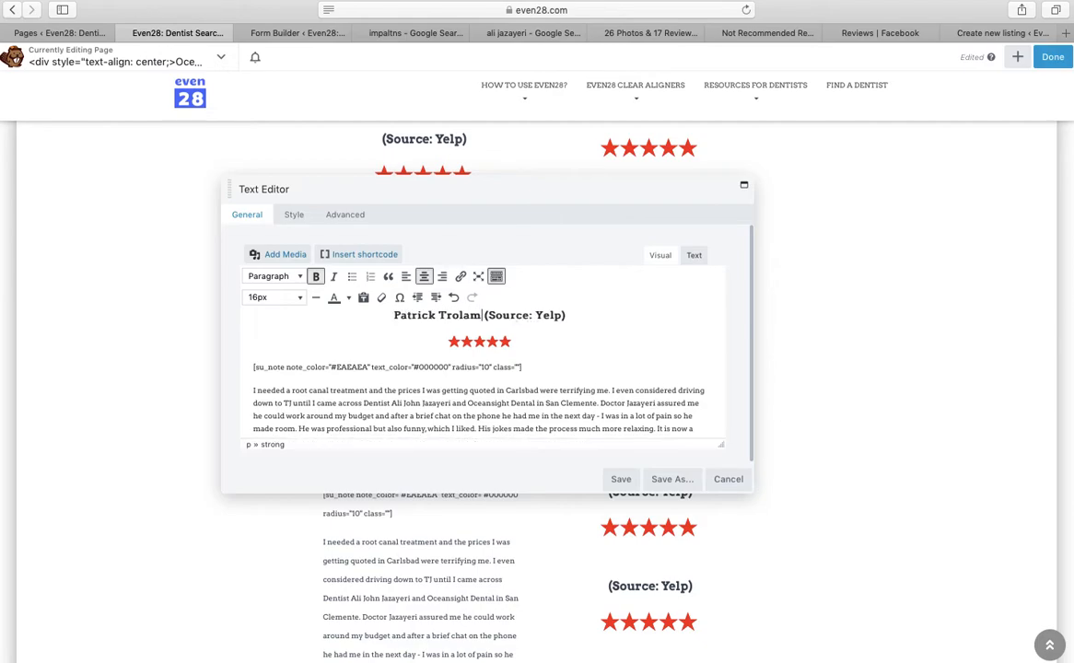
pyautogui.press('BackSpace')
pyautogui.press('BackSpace')
pyautogui.press('BackSpace')
pyautogui.press('BackSpace')
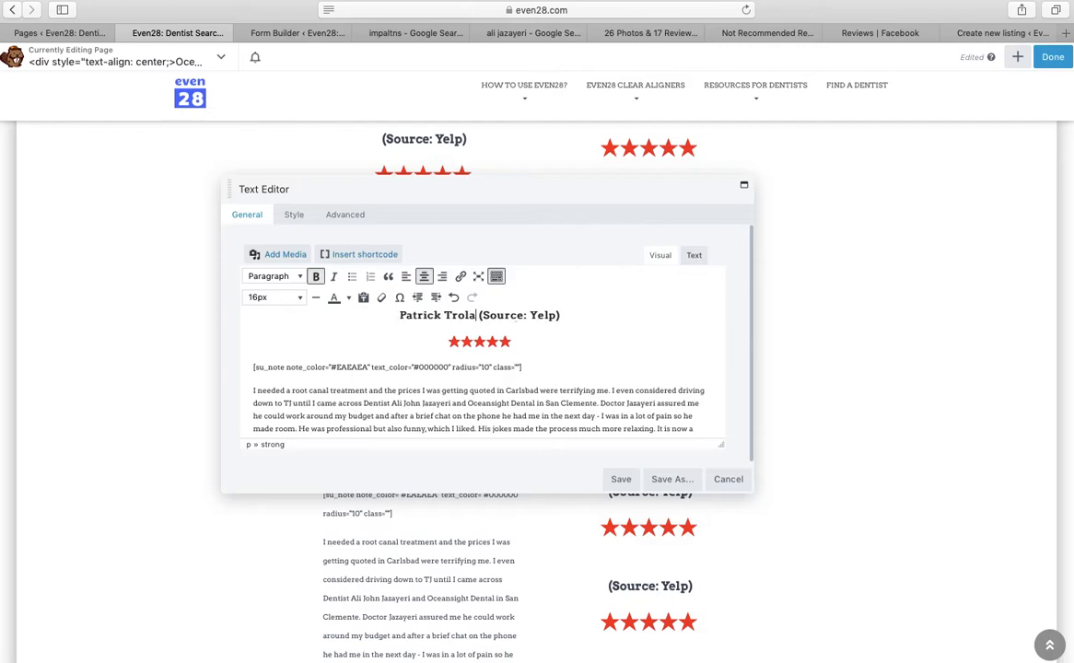
pyautogui.write('an')
pyautogui.press('BackSpace')
pyautogui.press('BackSpace')
pyautogui.press('BackSpace')
pyautogui.press('BackSpace')
pyautogui.write('Google')
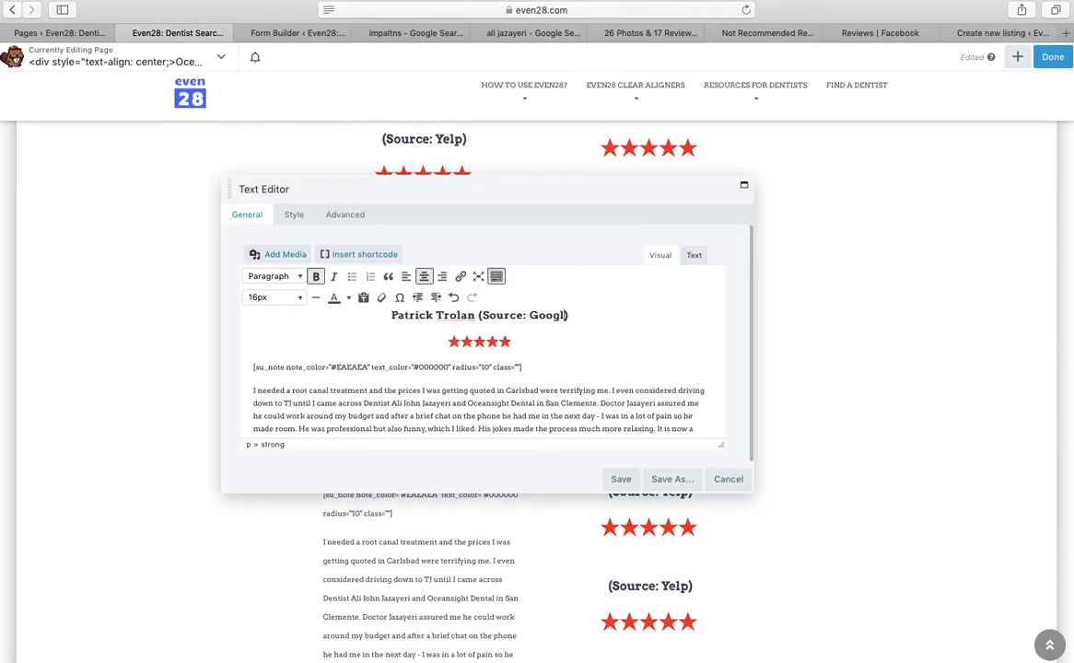
pyautogui.click(621, 479)
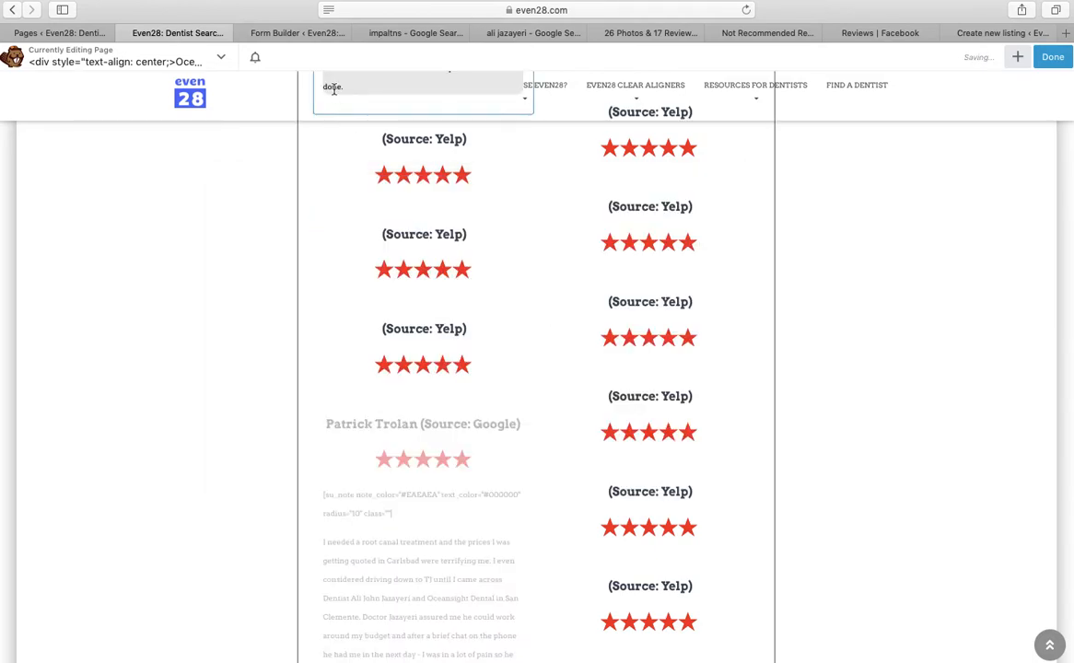
# Move the Facebook reviews tab further left among the open browser tabs
pyautogui.click(531, 33)
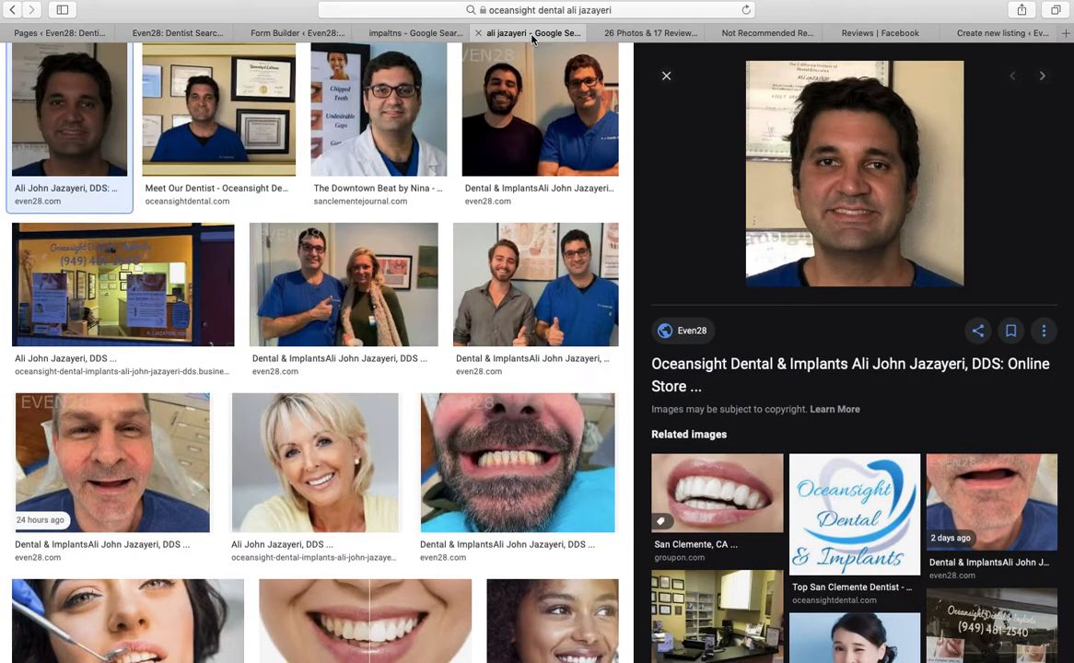
pyautogui.click(982, 33)
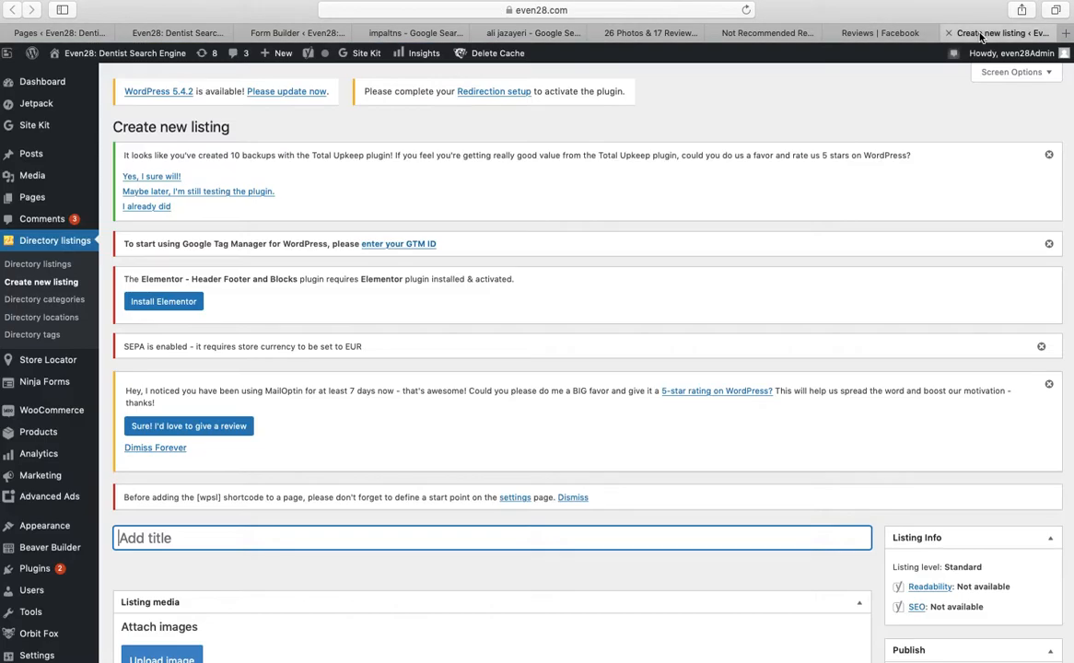
pyautogui.click(880, 33)
pyautogui.moveTo(880, 33); pyautogui.dragTo(231, 19)
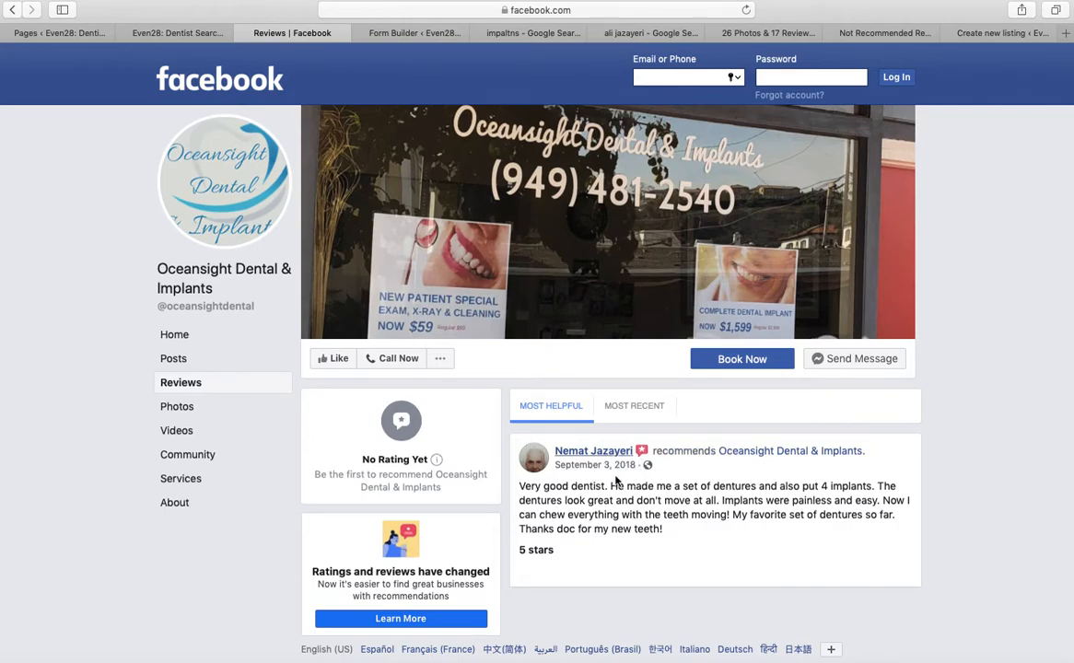
pyautogui.click(525, 33)
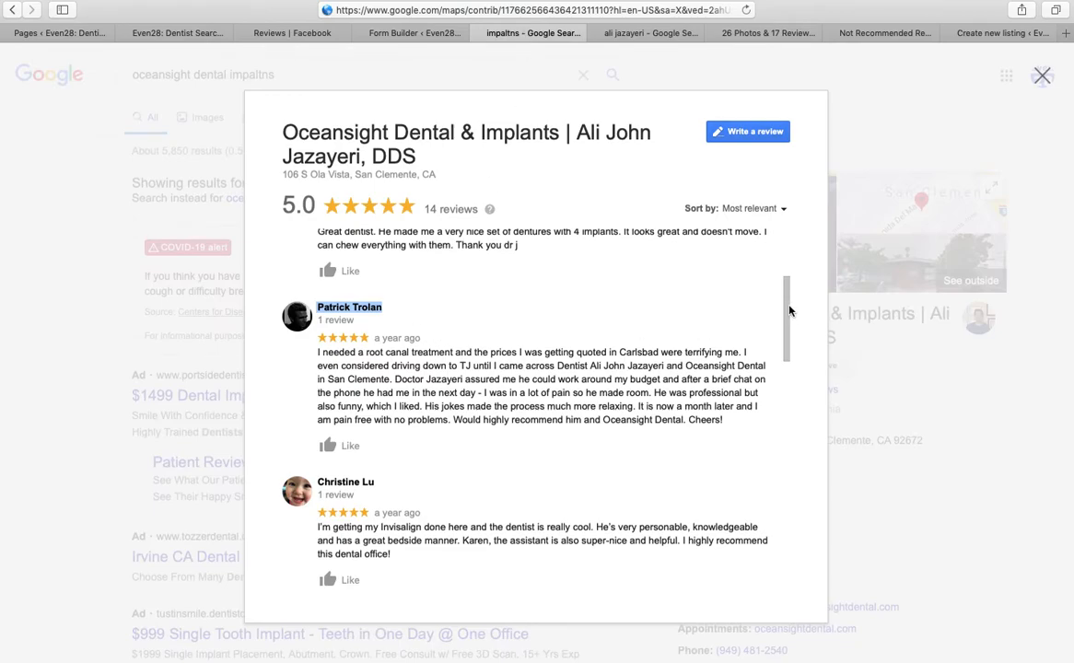
pyautogui.moveTo(789, 311); pyautogui.dragTo(790, 261)
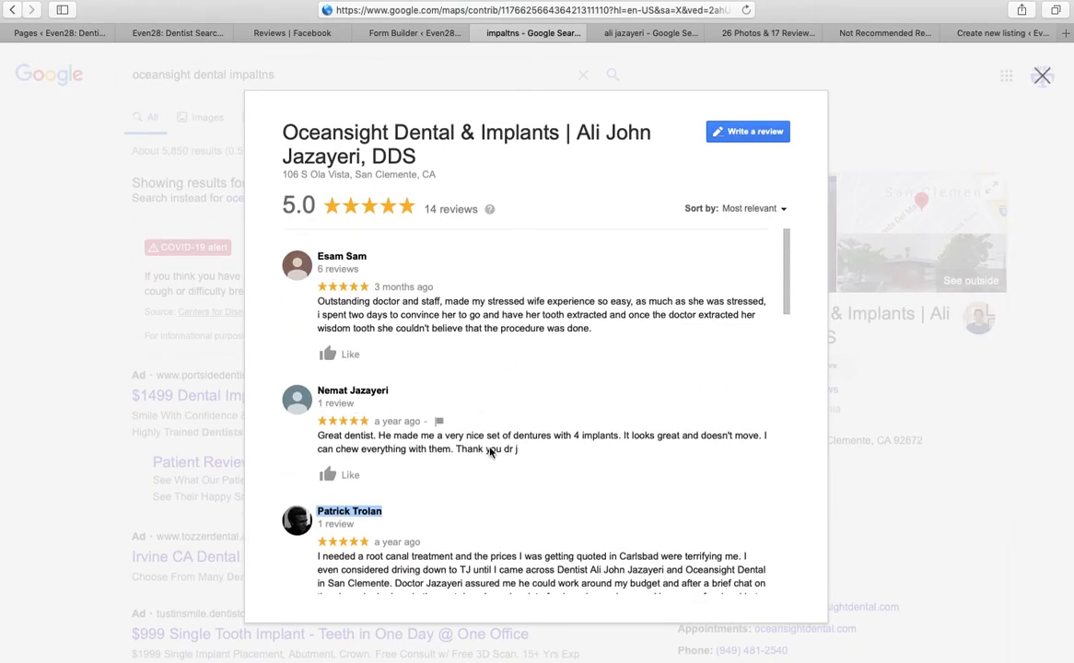
# Copy the full five-star dentures review from the Facebook reviews page
pyautogui.click(429, 34)
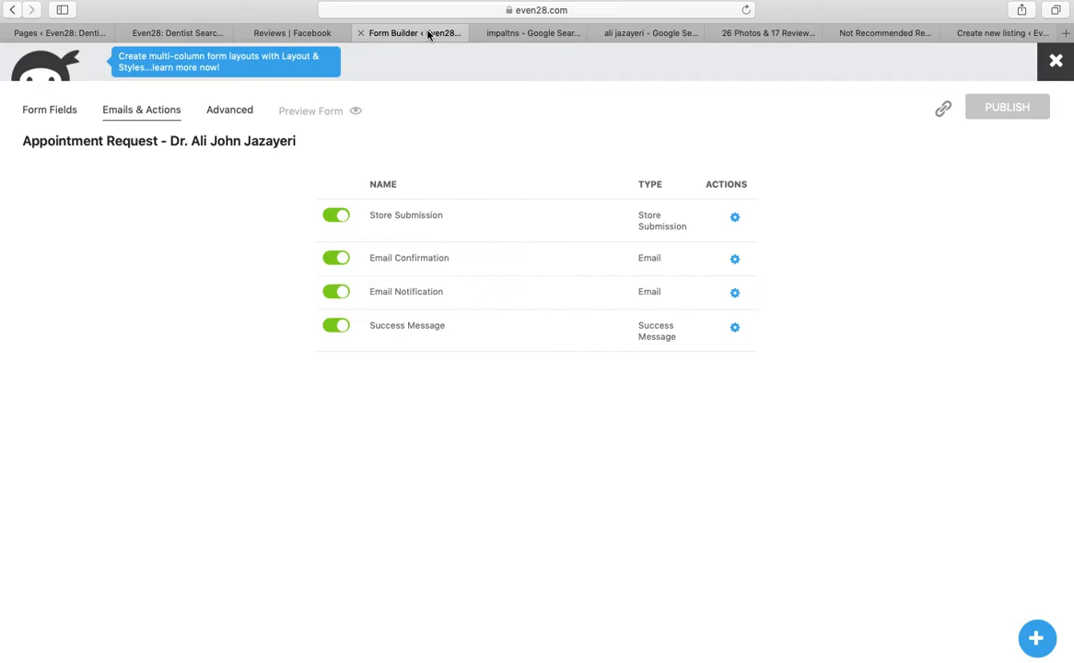
pyautogui.click(646, 34)
pyautogui.click(751, 32)
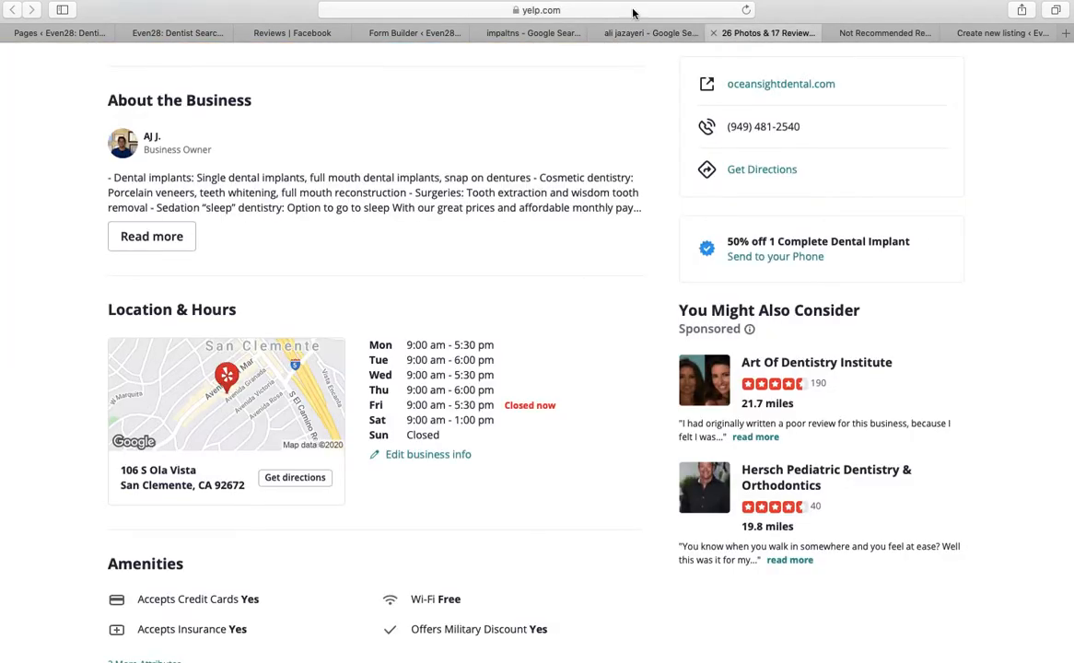
pyautogui.click(305, 48)
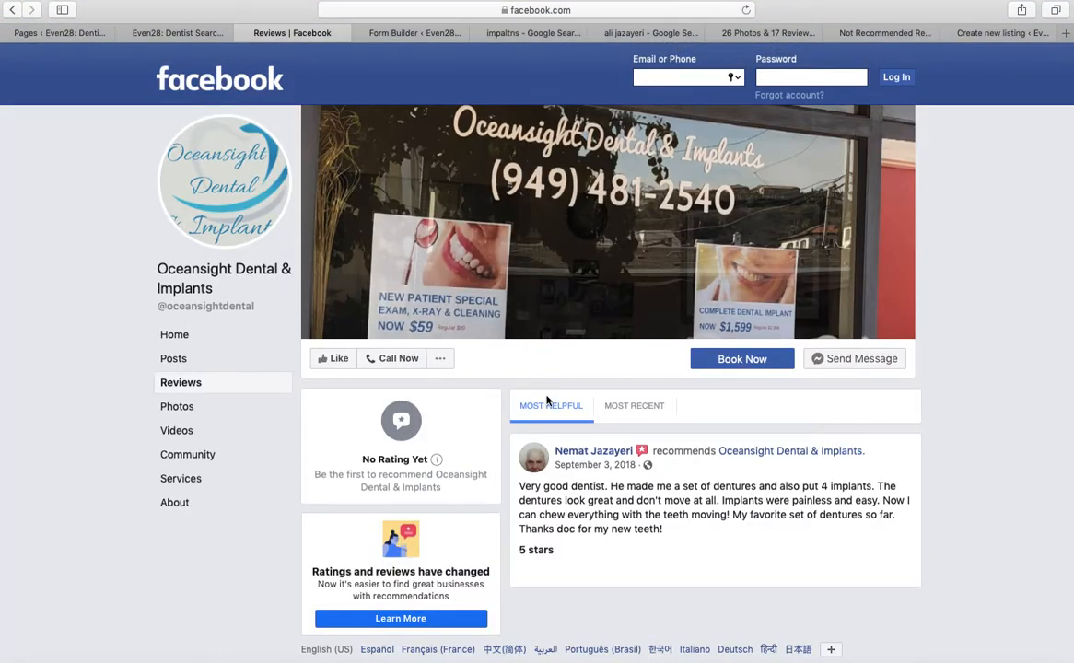
pyautogui.moveTo(678, 531); pyautogui.dragTo(520, 490)
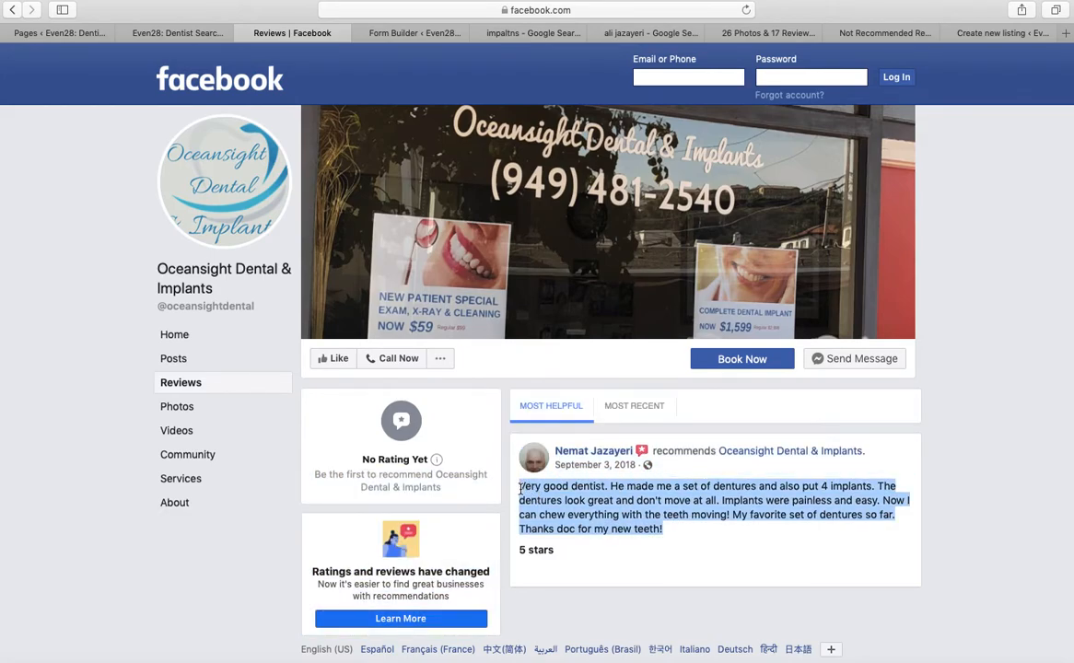
pyautogui.rightClick(565, 496)
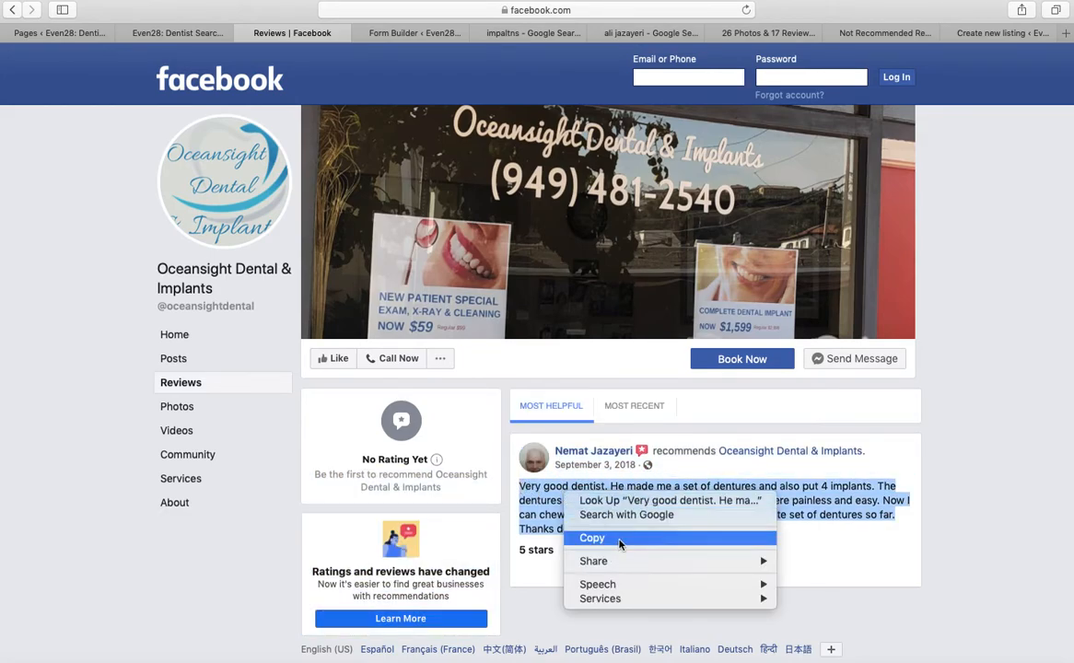
pyautogui.click(619, 540)
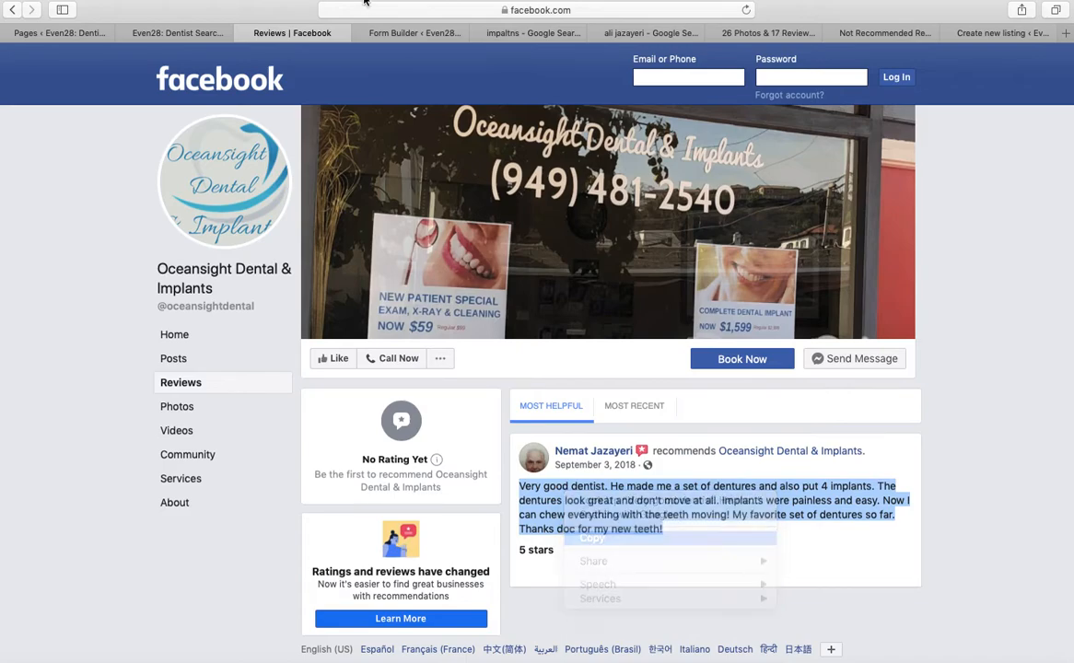
# Paste the Facebook review onto its own line inside an unfilled review block's note
pyautogui.click(185, 33)
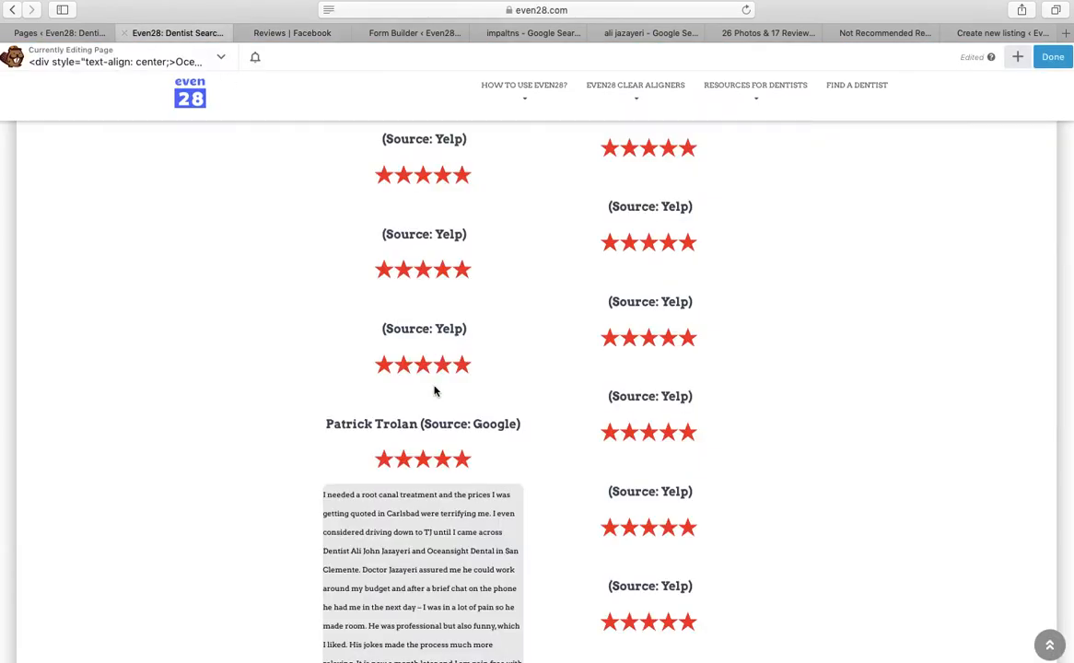
pyautogui.click(651, 333)
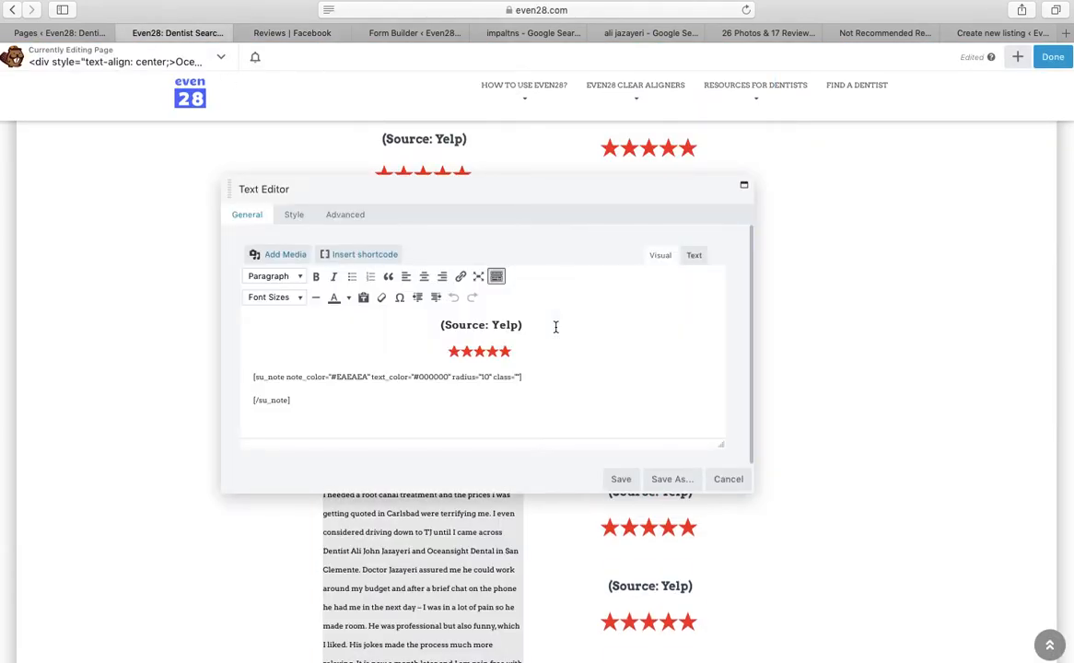
pyautogui.click(541, 371)
pyautogui.rightClick(535, 374)
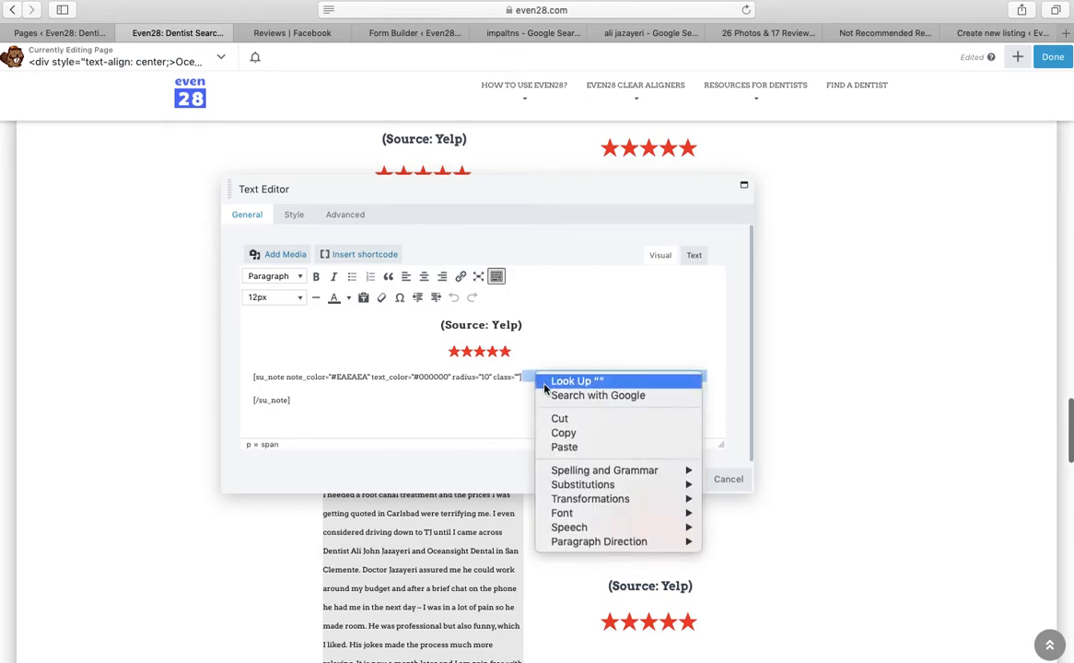
pyautogui.click(570, 446)
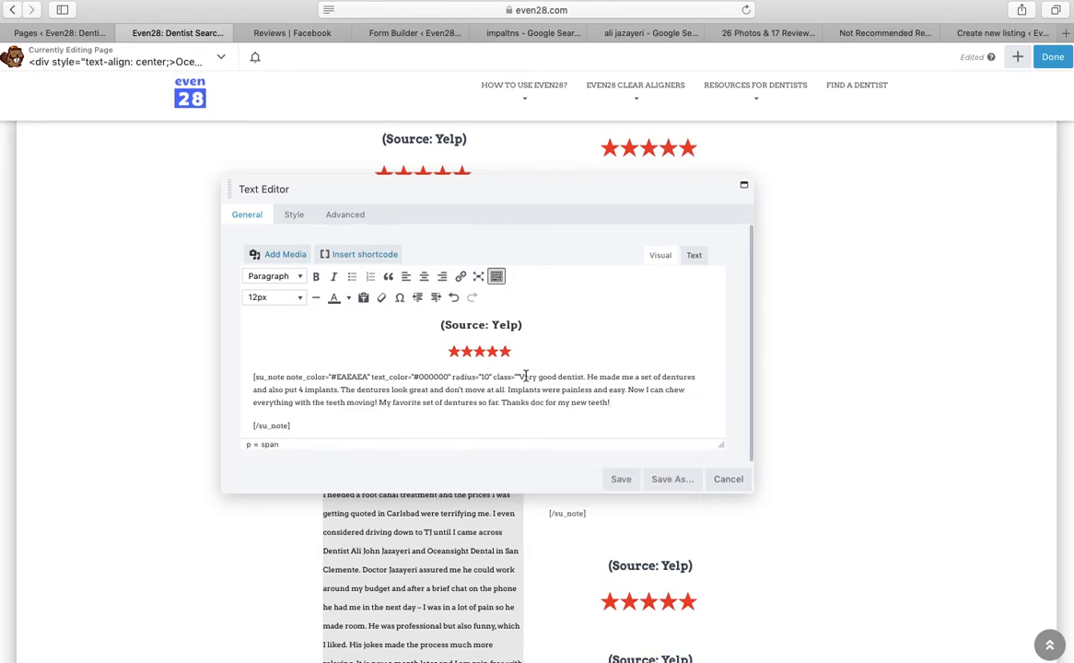
pyautogui.click(522, 377)
pyautogui.click(519, 377)
pyautogui.press('Return')
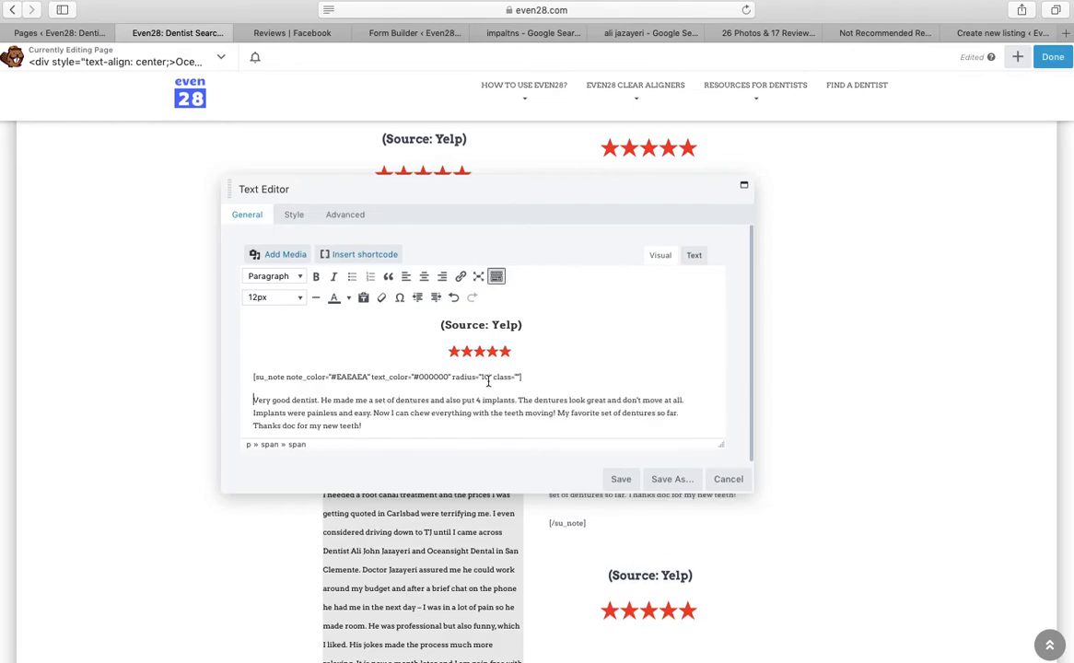
# Add the reviewer's name, change the source label to (Source: Facebook), and save
pyautogui.click(425, 323)
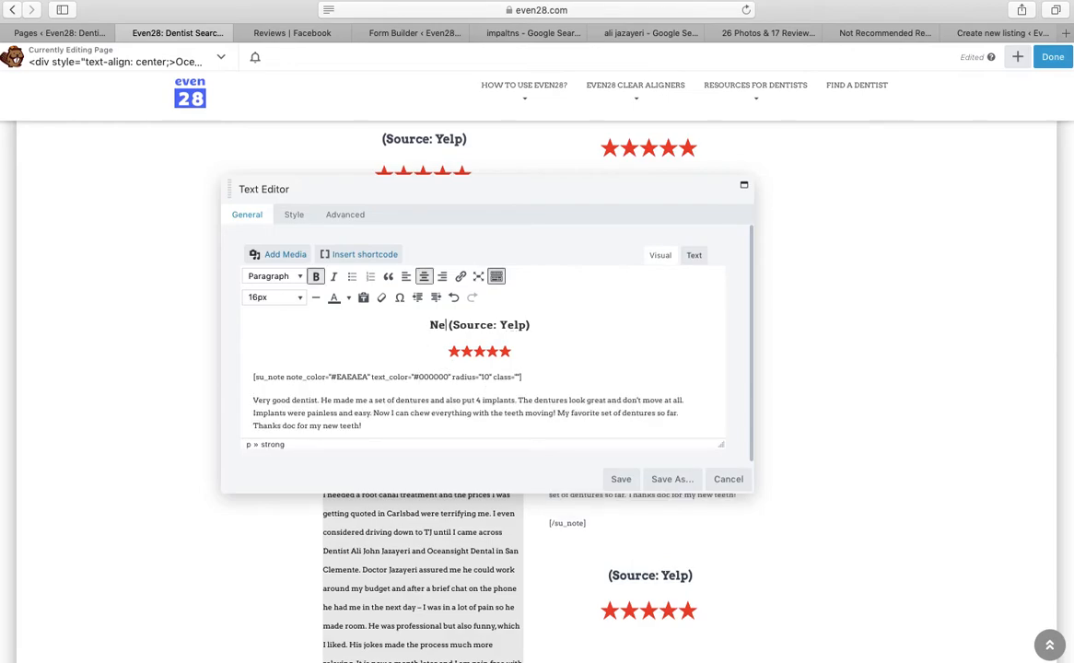
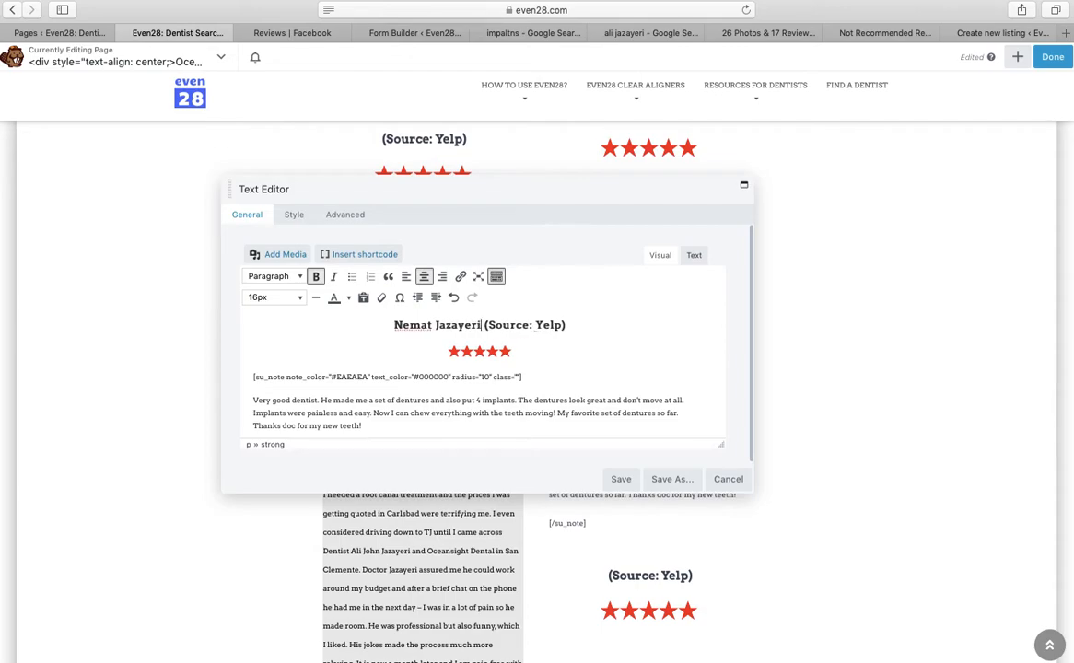
pyautogui.click(567, 324)
pyautogui.press('BackSpace')
pyautogui.press('BackSpace')
pyautogui.press('BackSpace')
pyautogui.press('BackSpace')
pyautogui.press('BackSpace')
pyautogui.write('FAcebook')
pyautogui.press('BackSpace')
pyautogui.press('BackSpace')
pyautogui.press('BackSpace')
pyautogui.press('BackSpace')
pyautogui.press('BackSpace')
pyautogui.press('BackSpace')
pyautogui.press('BackSpace')
pyautogui.write('acebook')
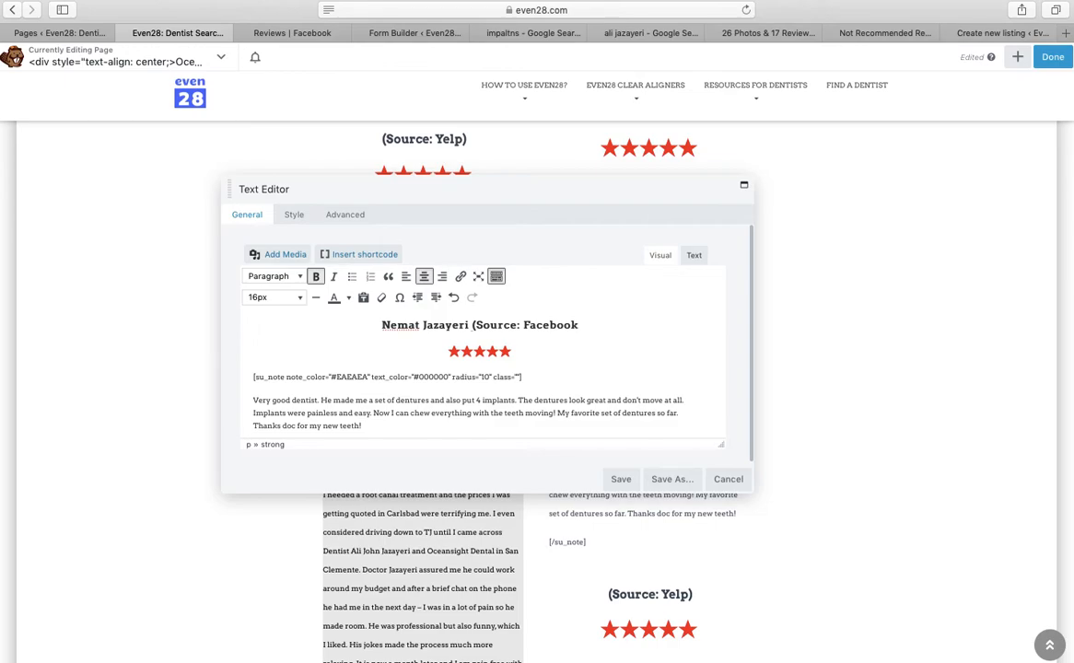
pyautogui.write('0')
pyautogui.press('BackSpace')
pyautogui.write(')')
pyautogui.click(620, 481)
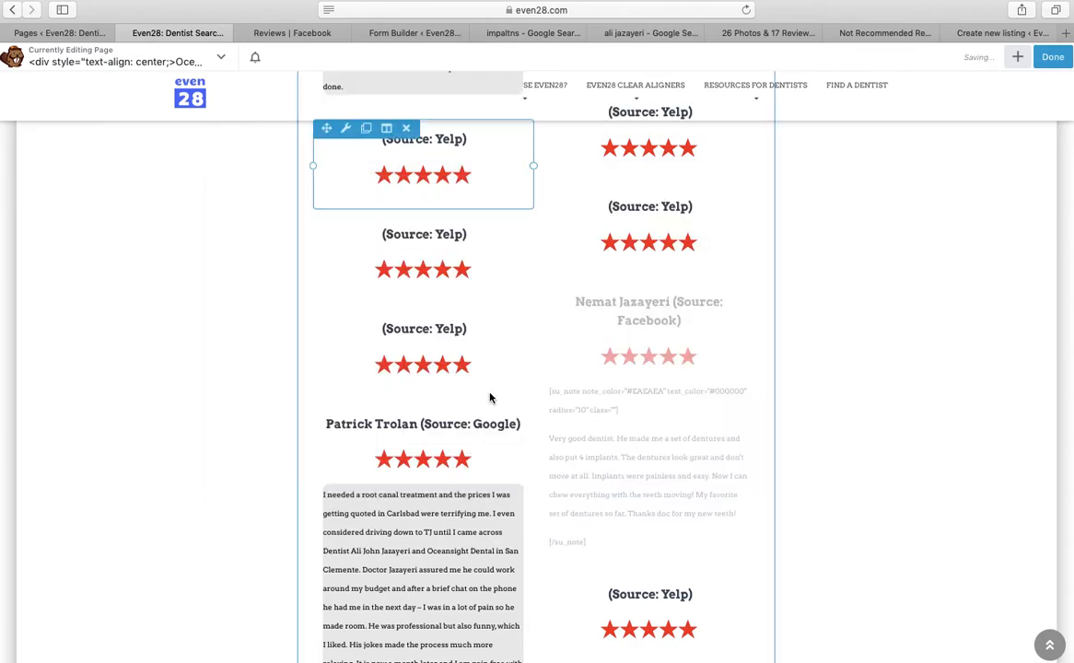
# Move the Yelp listing tab earlier, close the Flash Player update dialog, and scroll the Yelp reviews
pyautogui.click(523, 37)
pyautogui.click(405, 35)
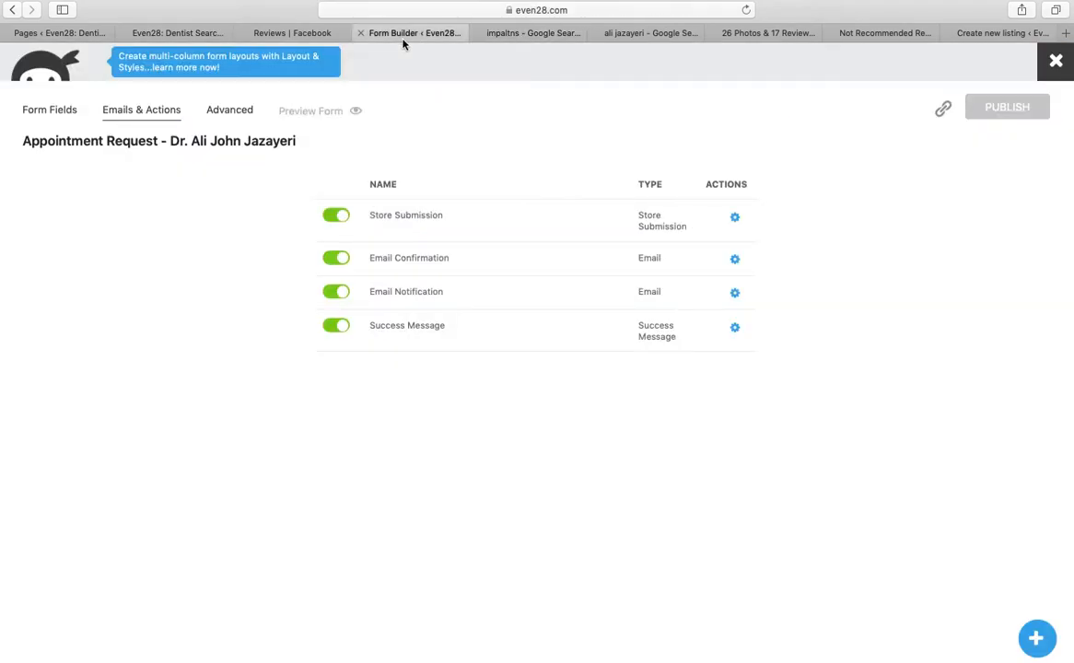
pyautogui.click(630, 35)
pyautogui.moveTo(768, 33); pyautogui.dragTo(494, 44)
pyautogui.scroll(5, 376, 369)
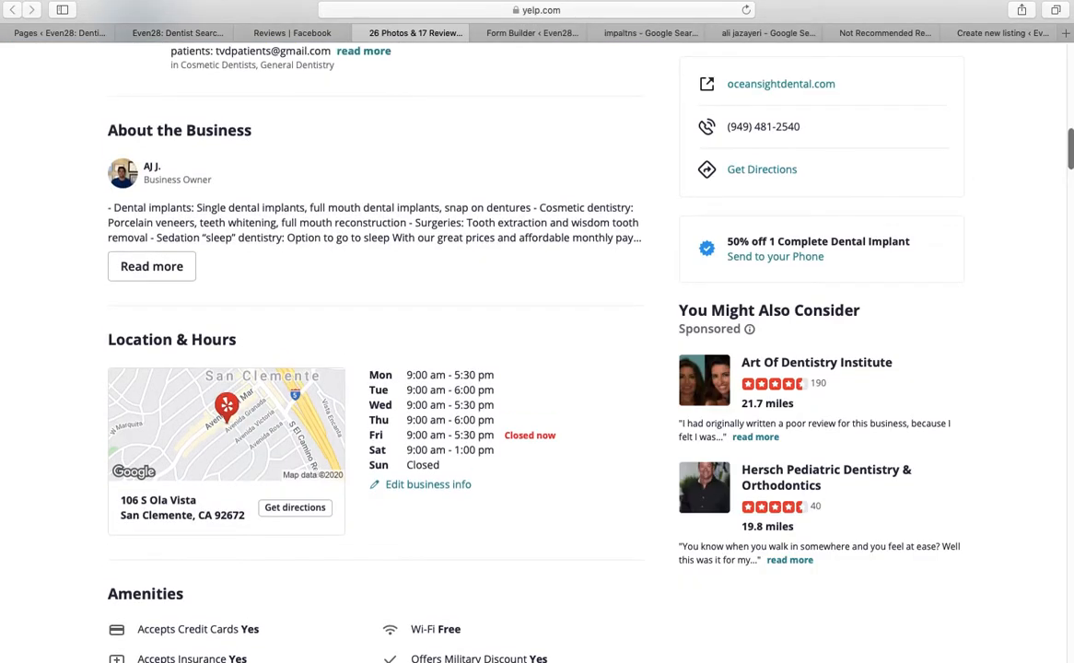
pyautogui.scroll(-20, 1072, 138)
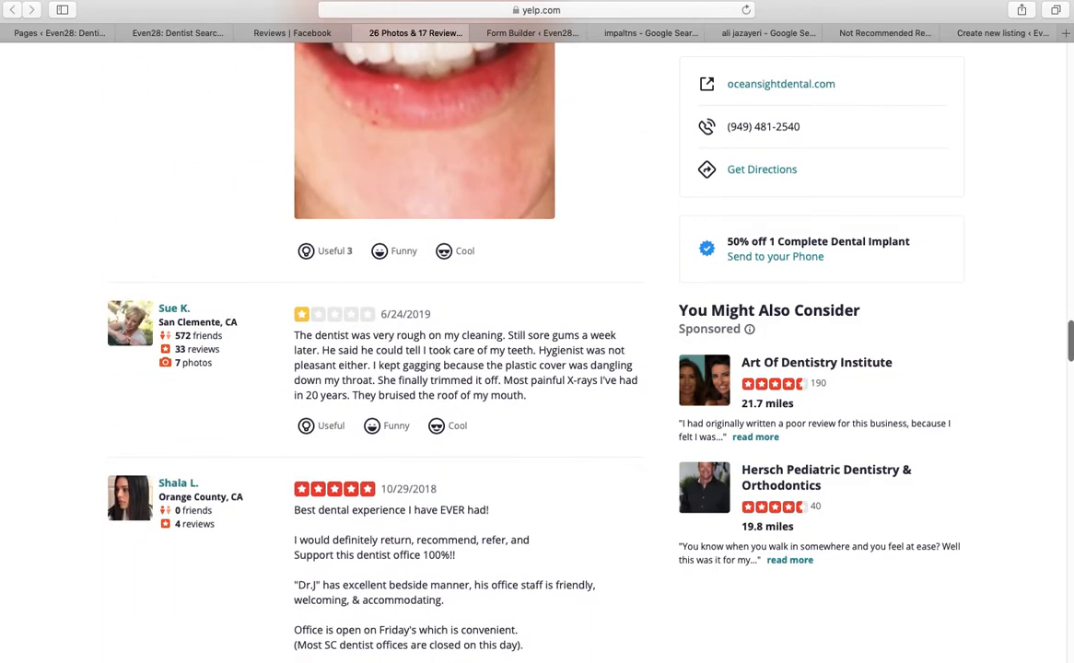
pyautogui.scroll(-20, 376, 369)
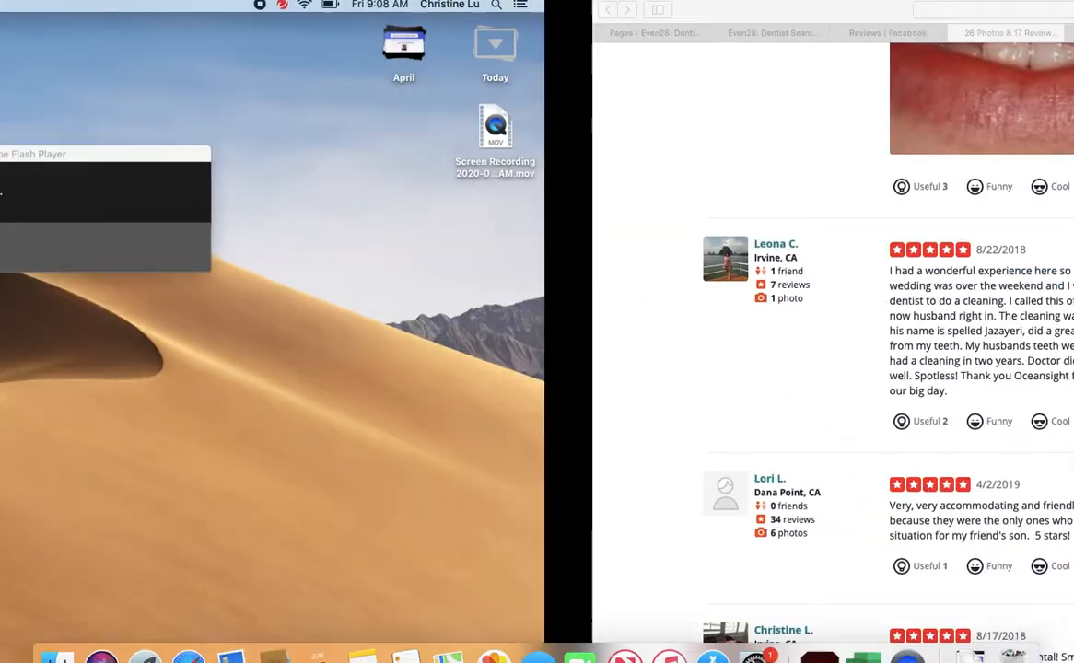
pyautogui.click(776, 275)
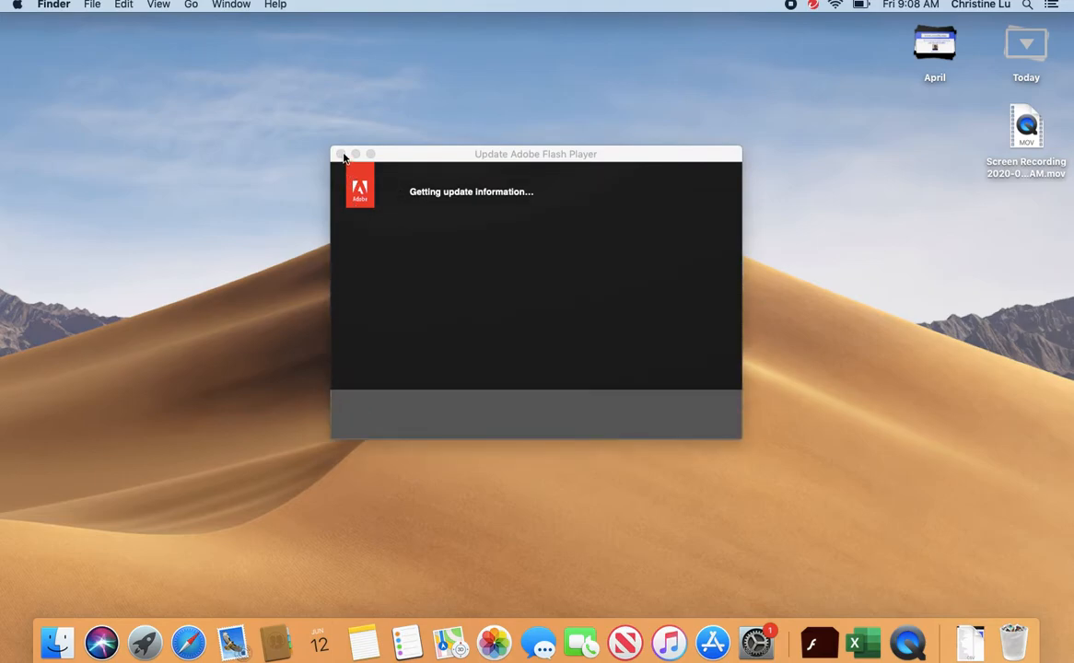
pyautogui.click(341, 155)
pyautogui.click(188, 643)
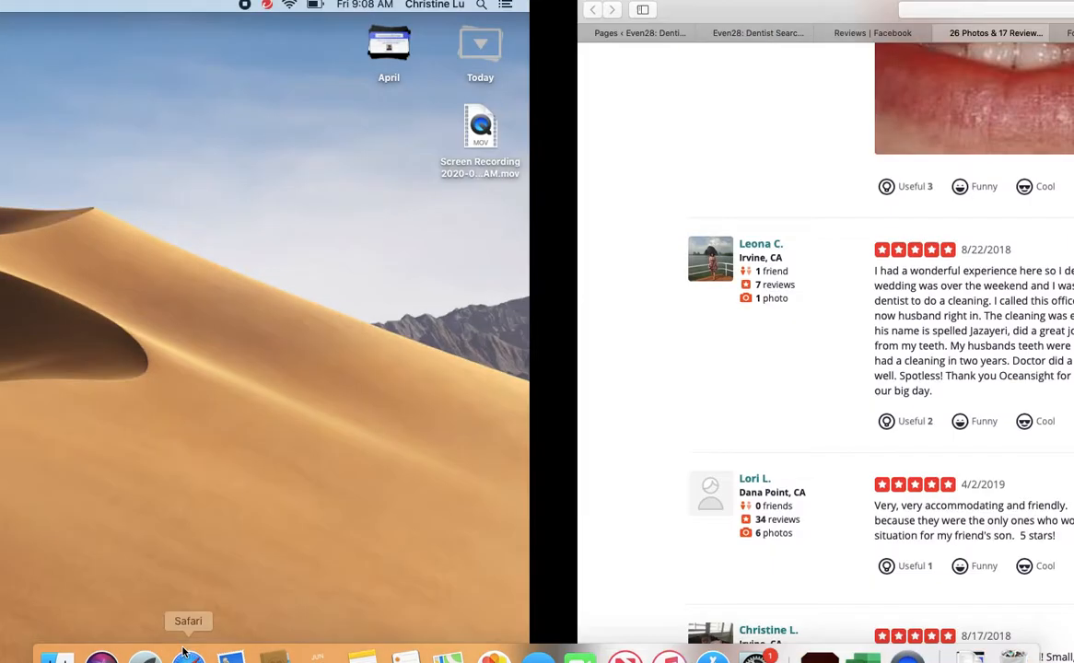
pyautogui.scroll(-10, 538, 369)
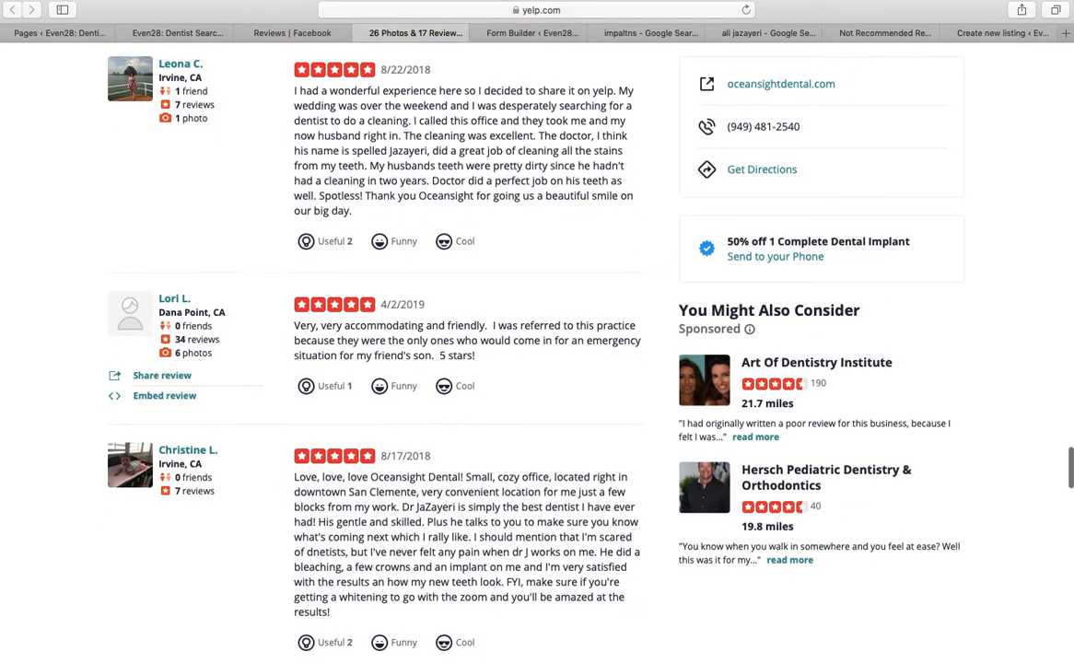
pyautogui.moveTo(1069, 480); pyautogui.dragTo(1067, 67)
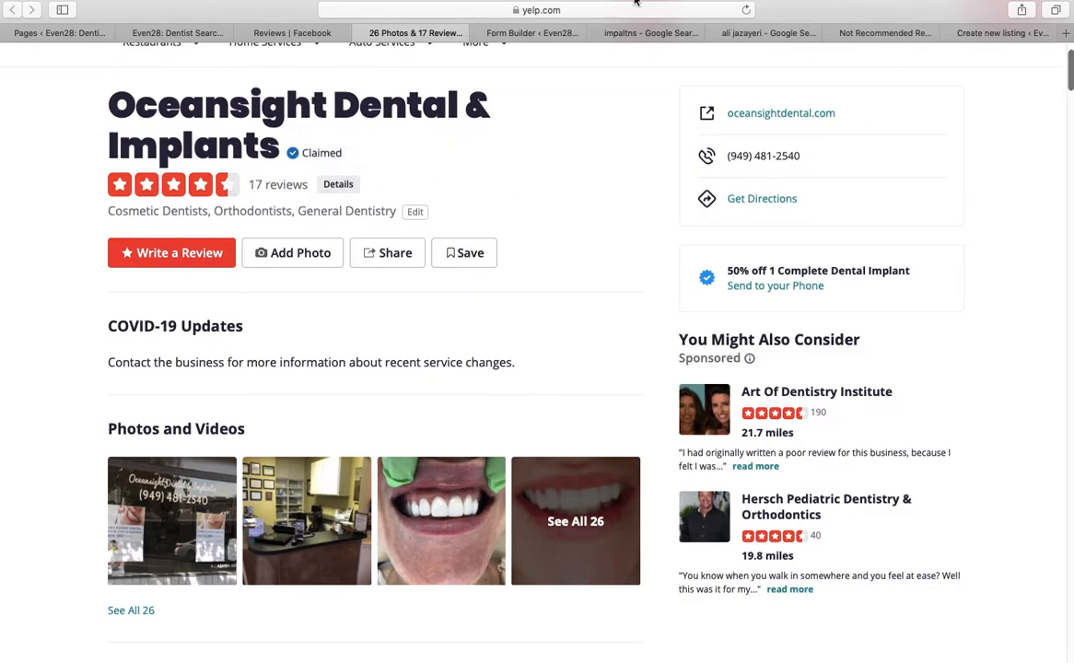
pyautogui.scroll(-20, 534, 369)
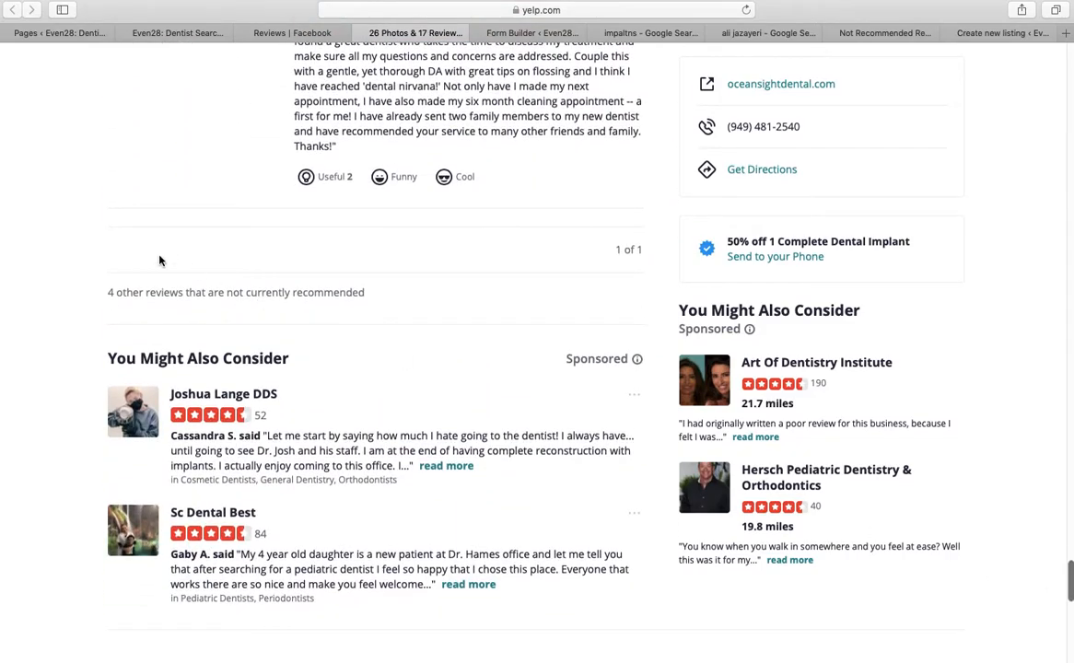
# Cycle through the open tabs and settle back on the Yelp reviews page
pyautogui.click(522, 34)
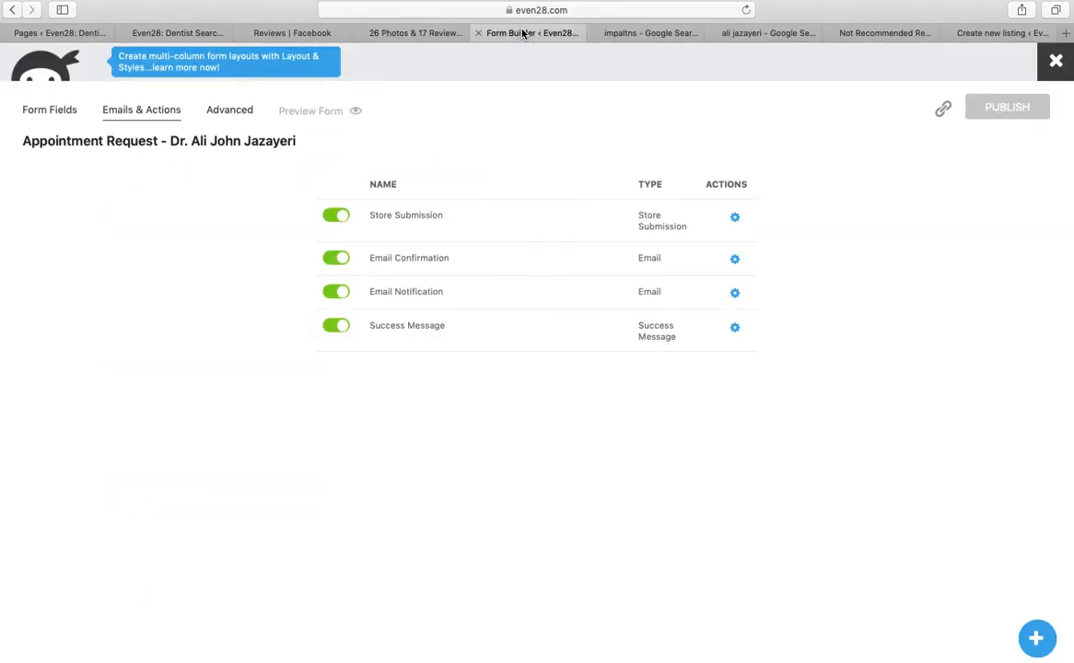
pyautogui.click(635, 34)
pyautogui.click(740, 34)
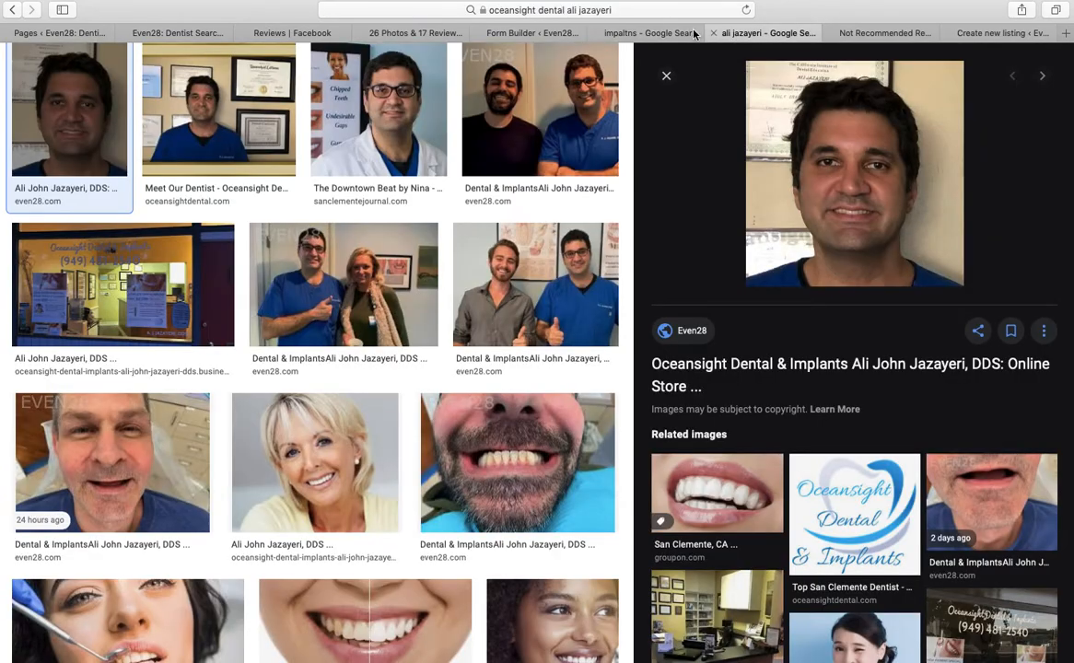
pyautogui.click(533, 33)
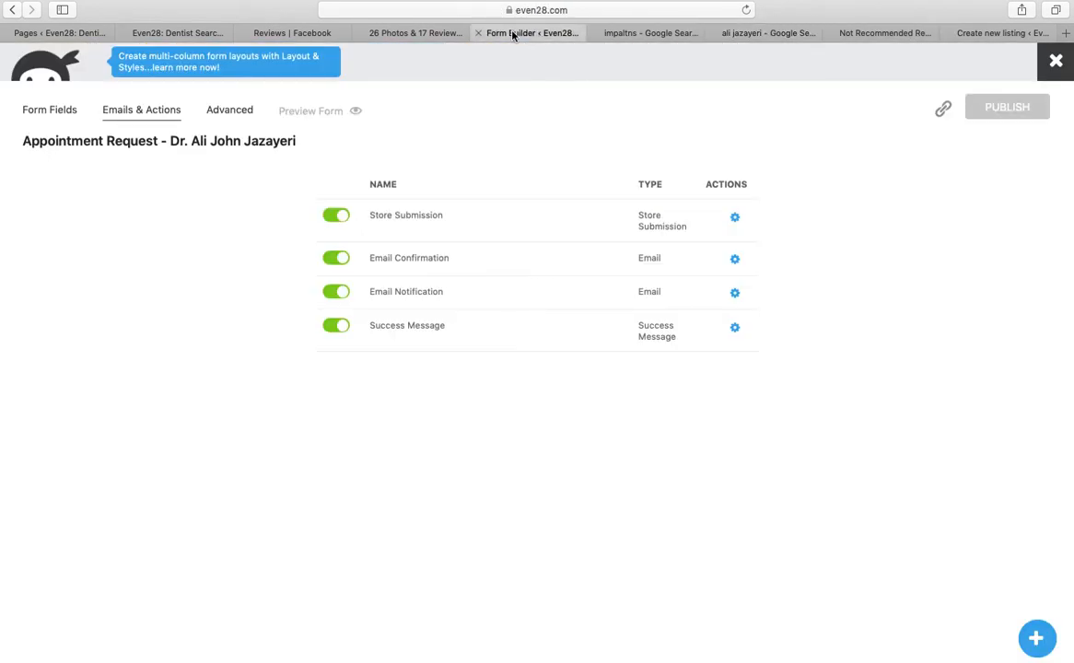
pyautogui.click(413, 34)
pyautogui.click(304, 33)
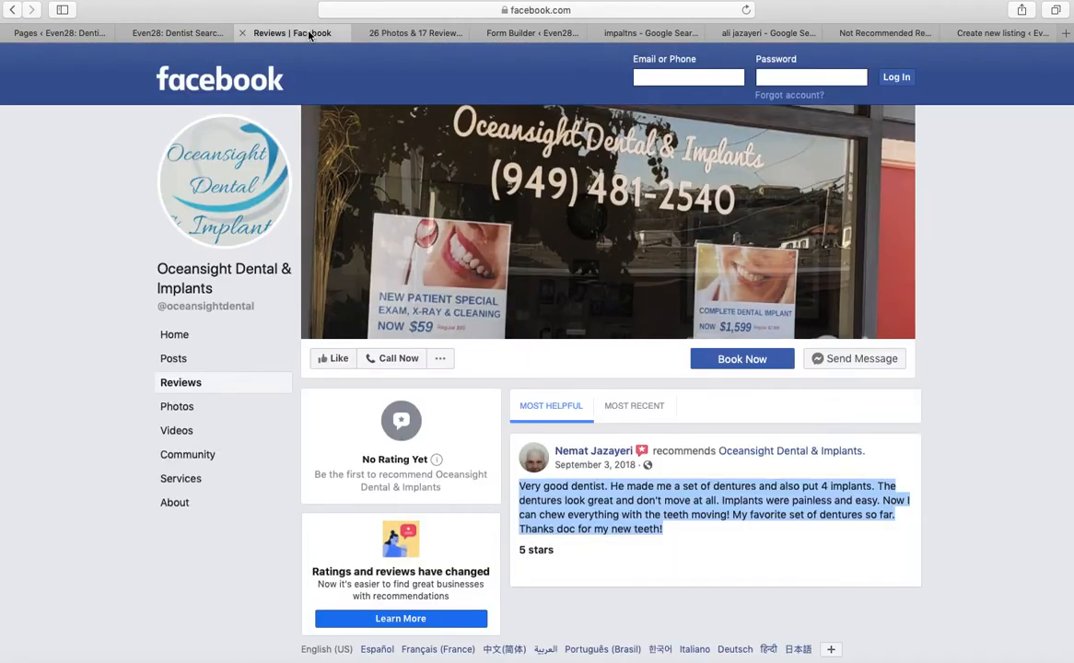
pyautogui.click(396, 33)
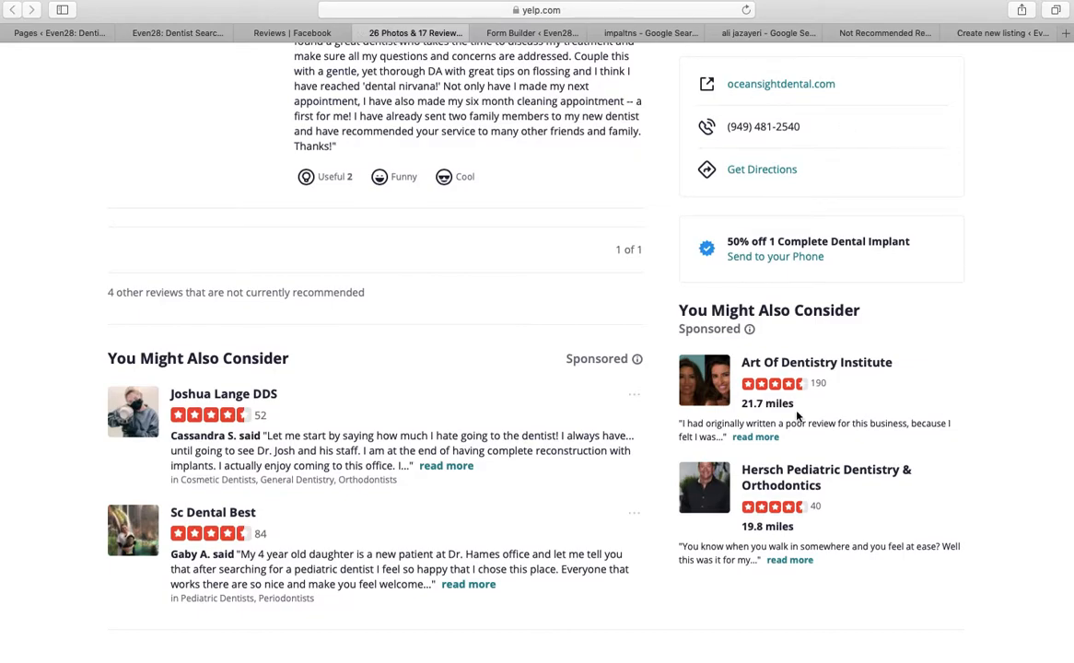
pyautogui.scroll(2, 163, 292)
# Copy the first not-recommended Yelp review, the 10/30/2018 one about all-in-one dental services
pyautogui.click(183, 350)
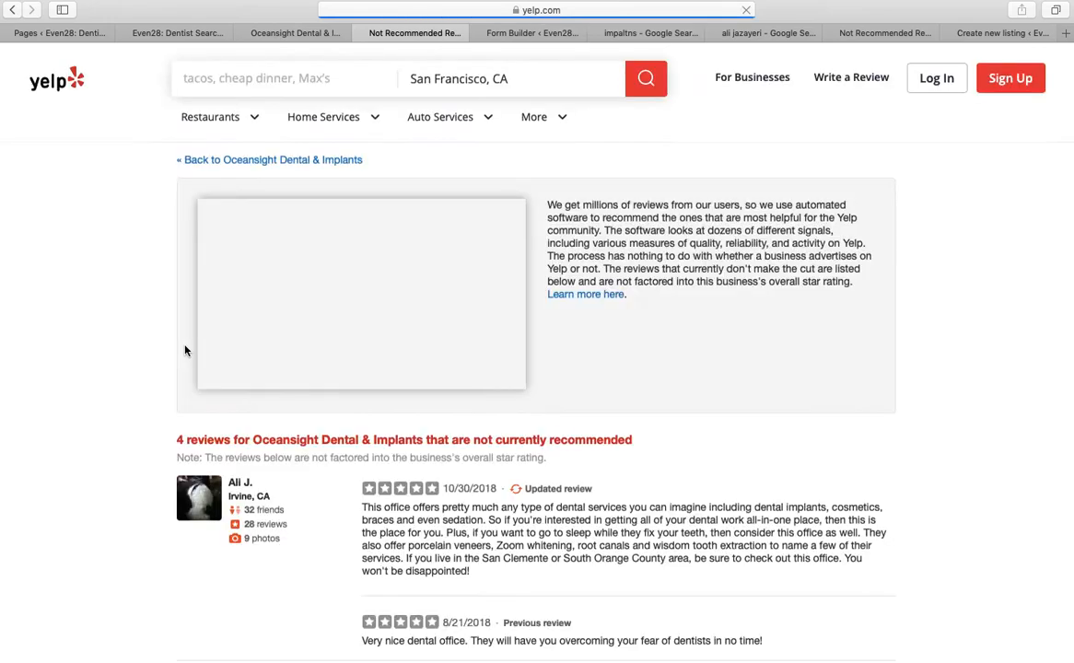
pyautogui.scroll(-3, 184, 351)
pyautogui.scroll(-2, 190, 215)
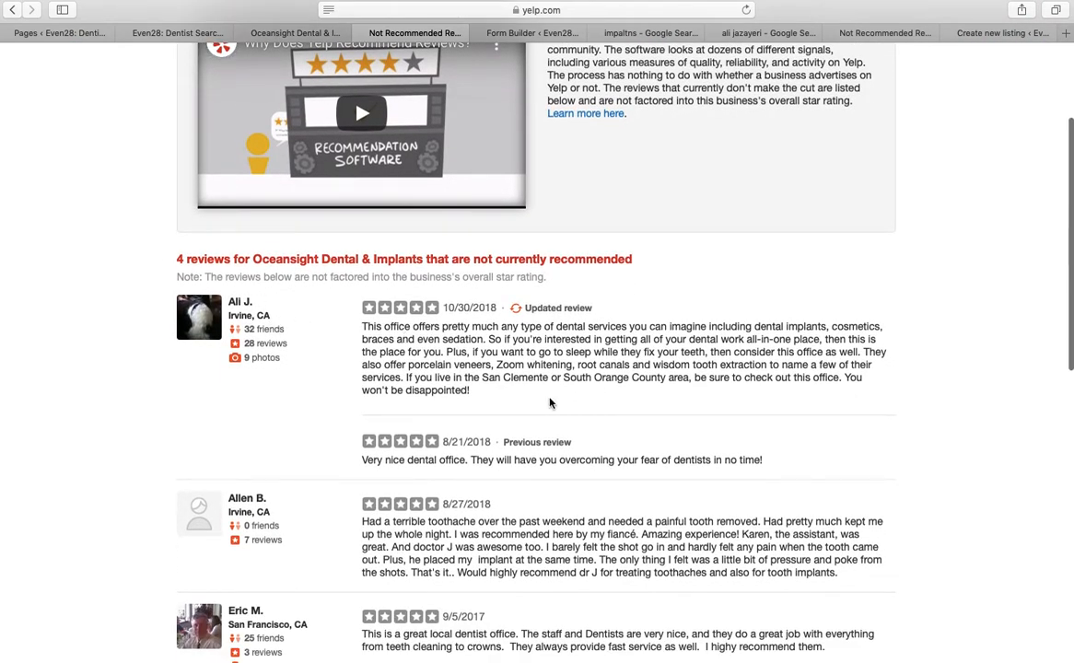
pyautogui.scroll(-2, 549, 403)
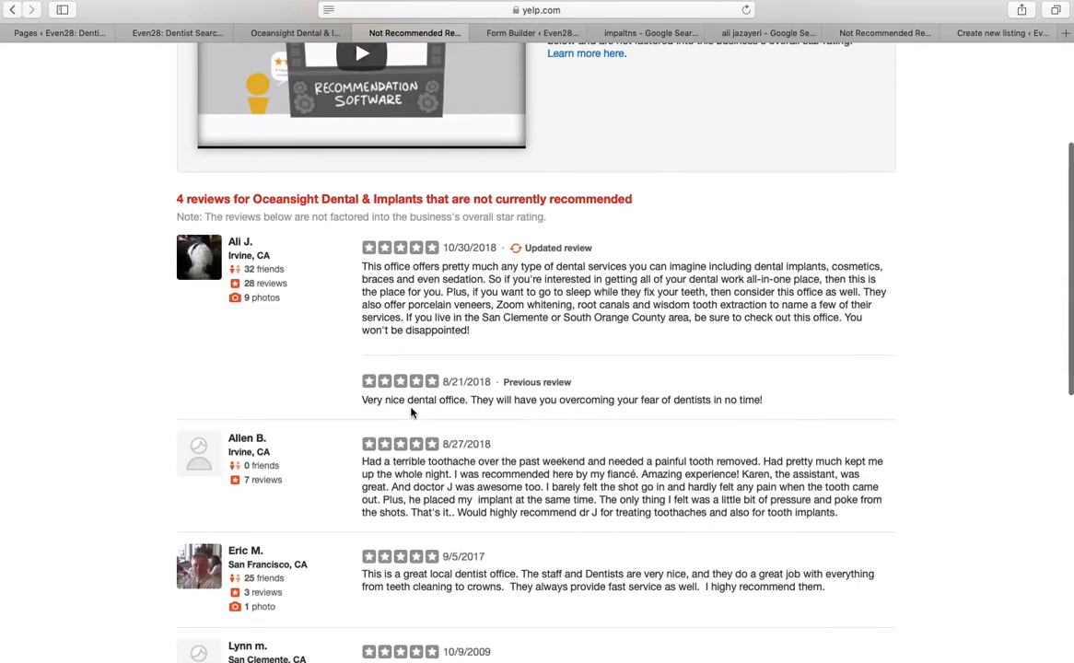
pyautogui.moveTo(487, 336); pyautogui.dragTo(332, 238)
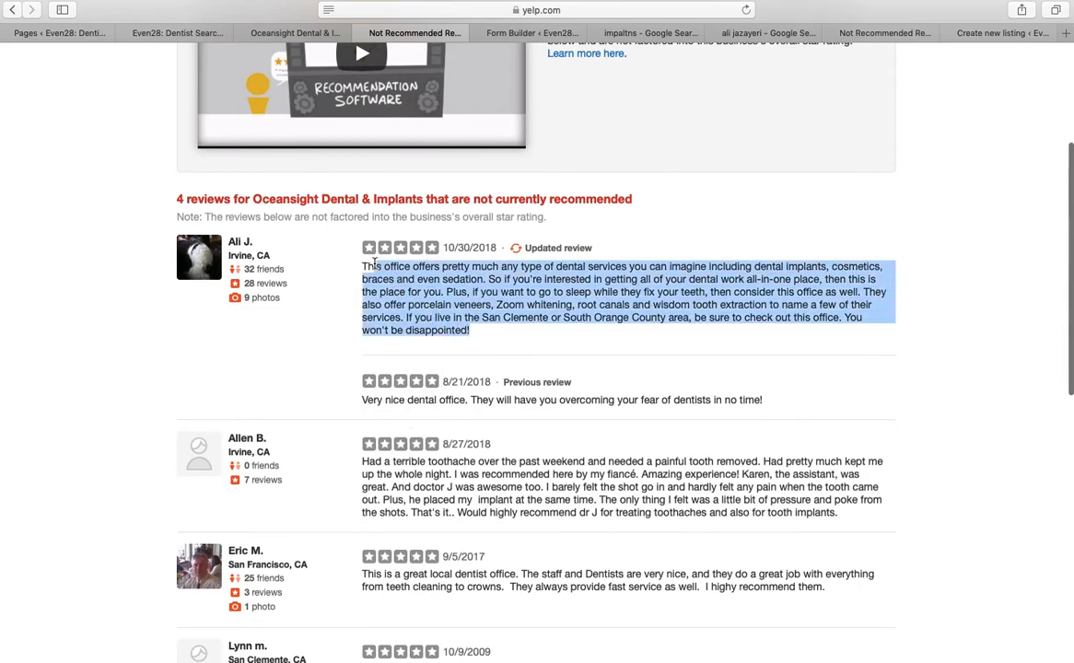
pyautogui.rightClick(416, 276)
pyautogui.click(441, 317)
pyautogui.click(297, 34)
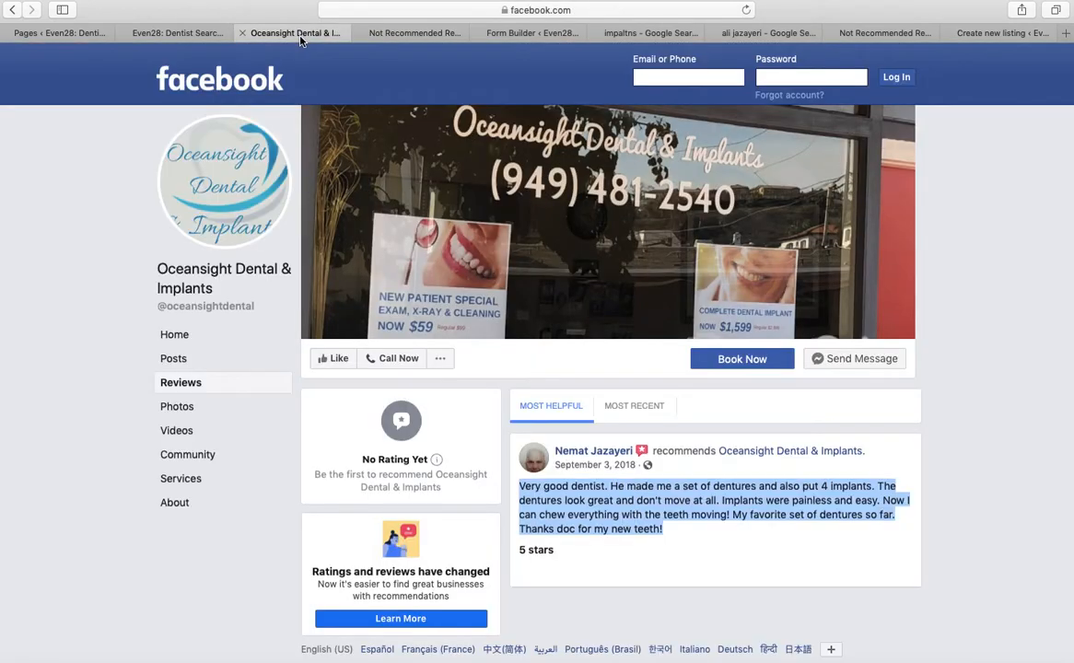
pyautogui.click(183, 35)
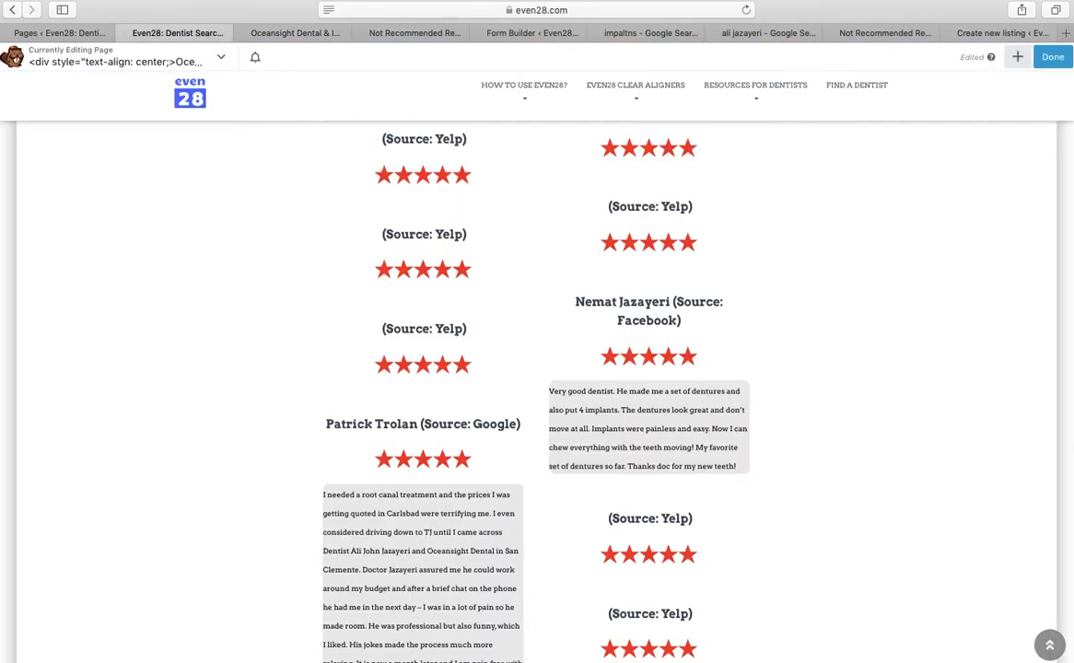
# Paste the all-services review as its own paragraph after the su_note shortcode in the Yelp block
pyautogui.click(451, 369)
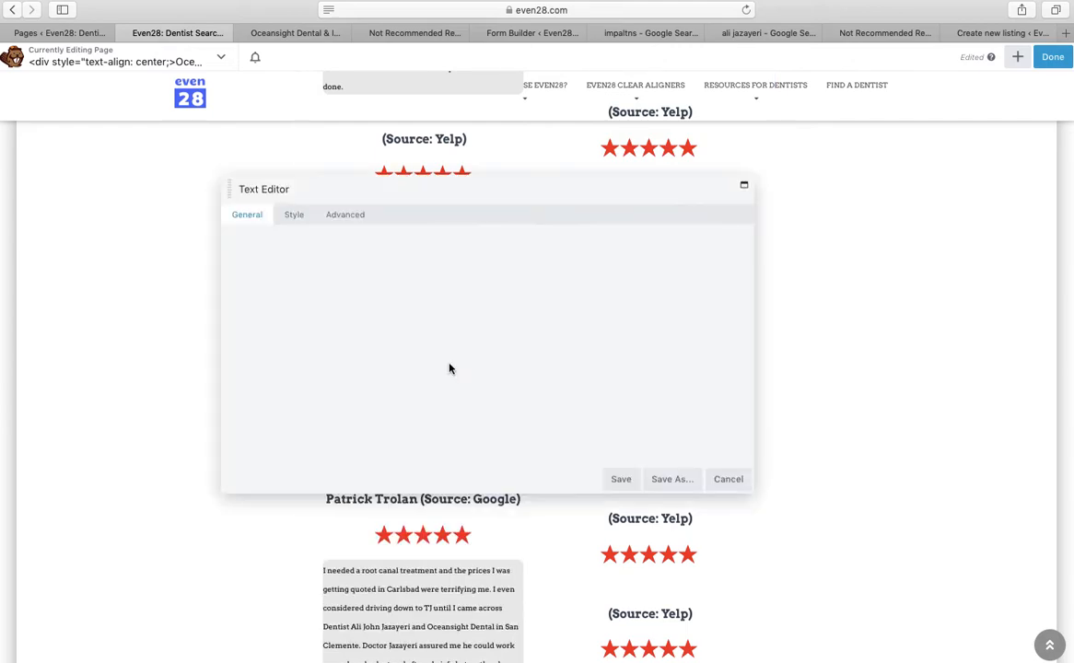
pyautogui.click(544, 377)
pyautogui.press('Return')
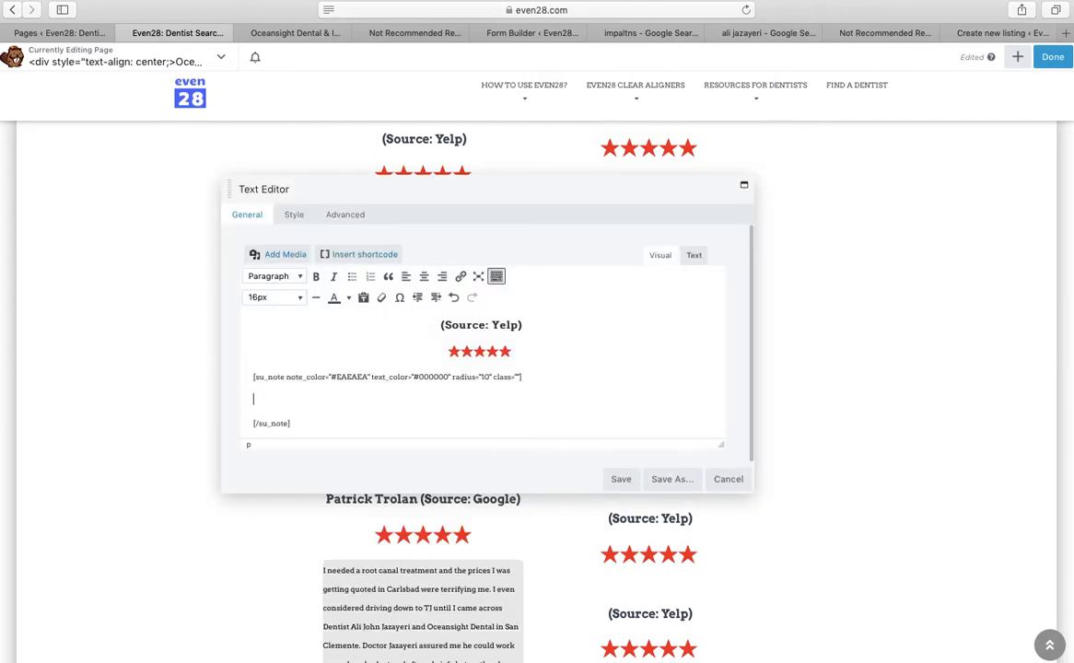
pyautogui.rightClick(317, 396)
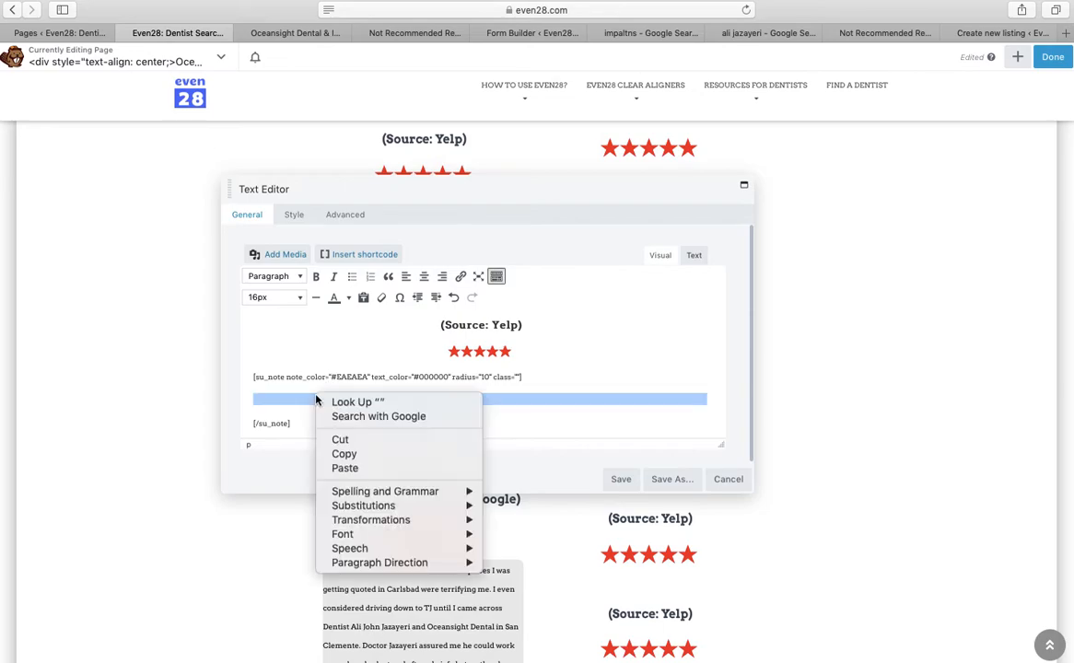
pyautogui.click(347, 465)
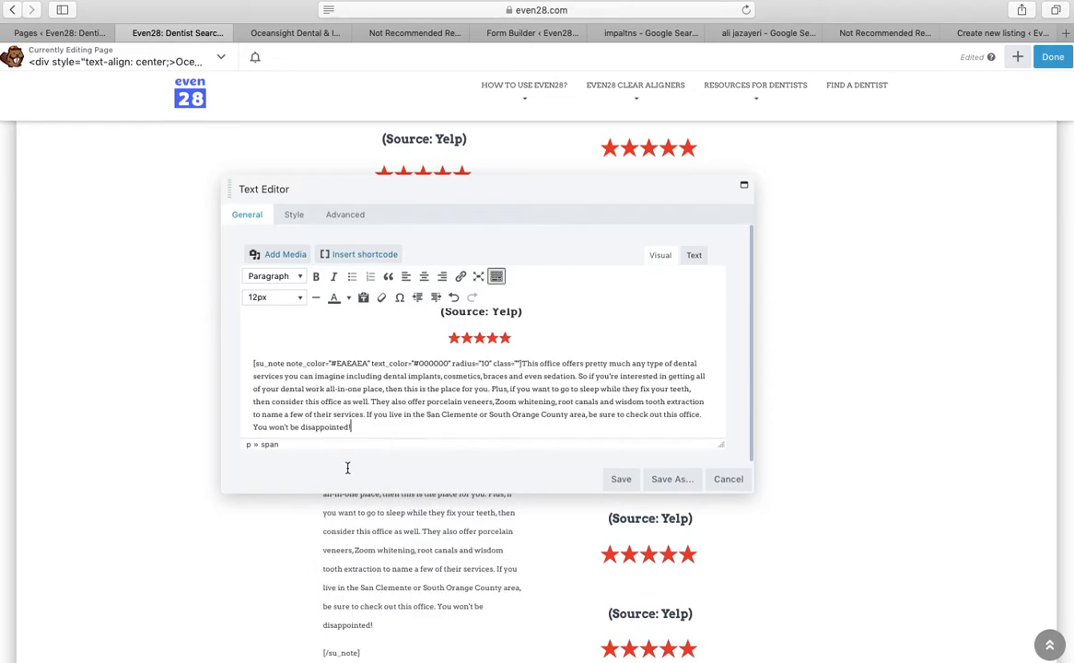
pyautogui.click(521, 364)
pyautogui.press('Return')
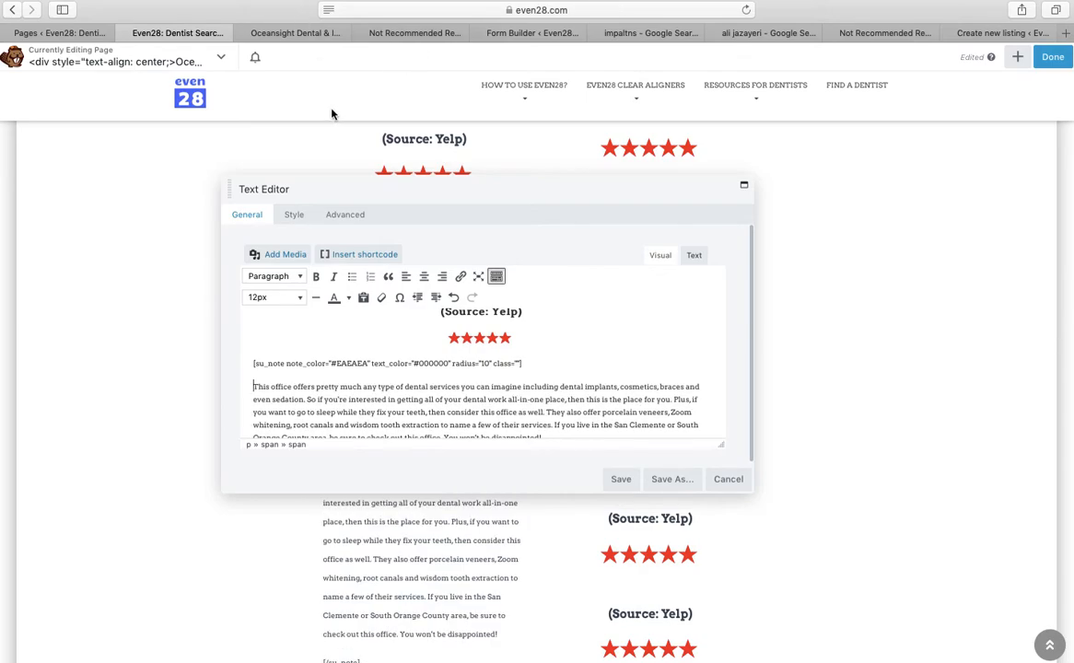
pyautogui.click(289, 34)
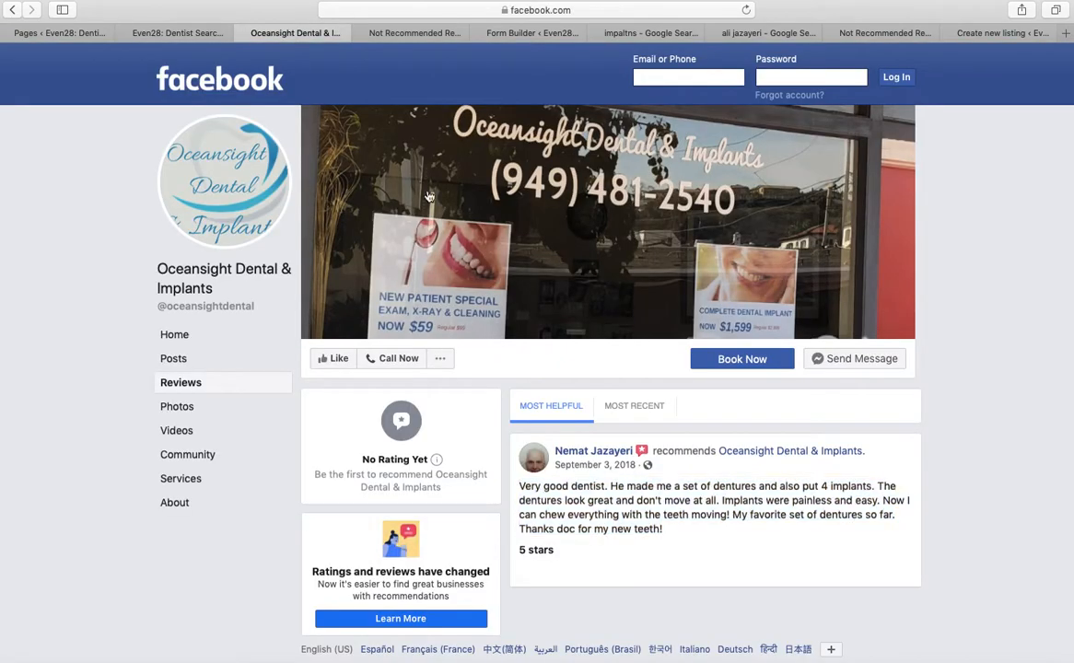
# Copy the Yelp reviewer's name and Irvine, CA from the not-recommended reviews page
pyautogui.click(407, 33)
pyautogui.moveTo(406, 33); pyautogui.dragTo(300, 33)
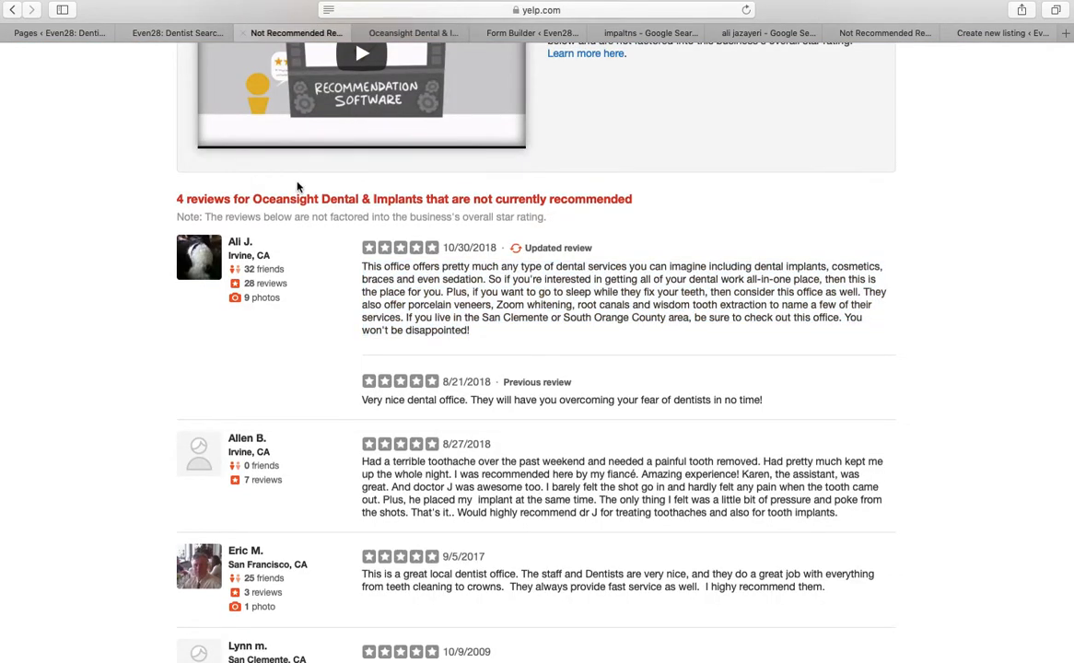
pyautogui.moveTo(273, 256); pyautogui.dragTo(228, 242)
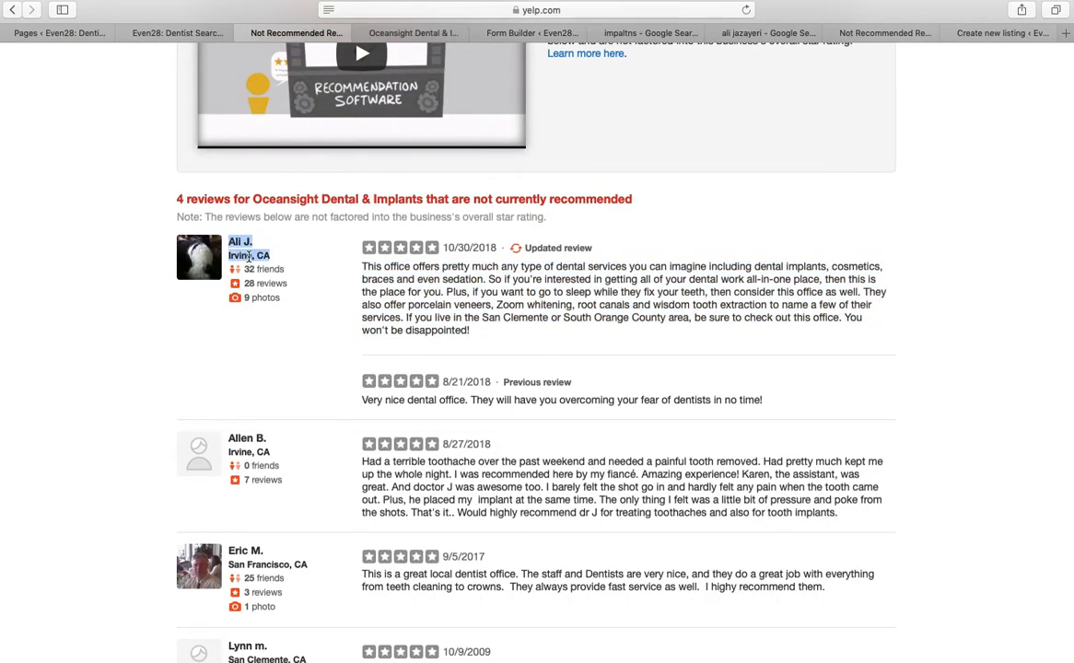
pyautogui.rightClick(247, 257)
pyautogui.click(304, 297)
# Paste the reviewer details into the review block, then delete the pasted bullet lines
pyautogui.click(182, 33)
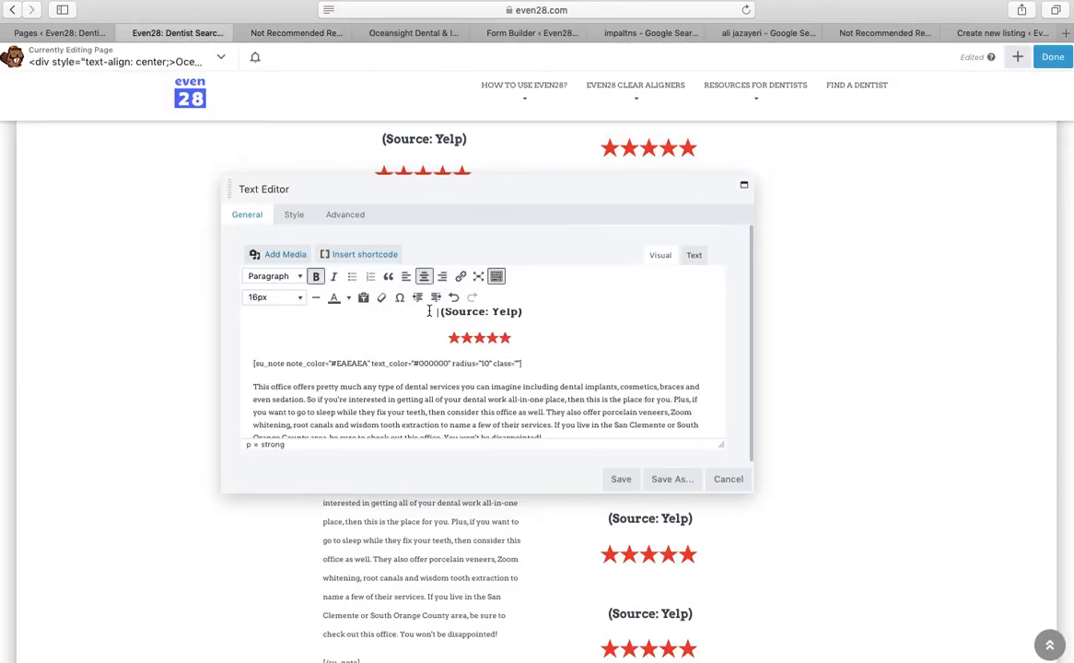
pyautogui.rightClick(433, 314)
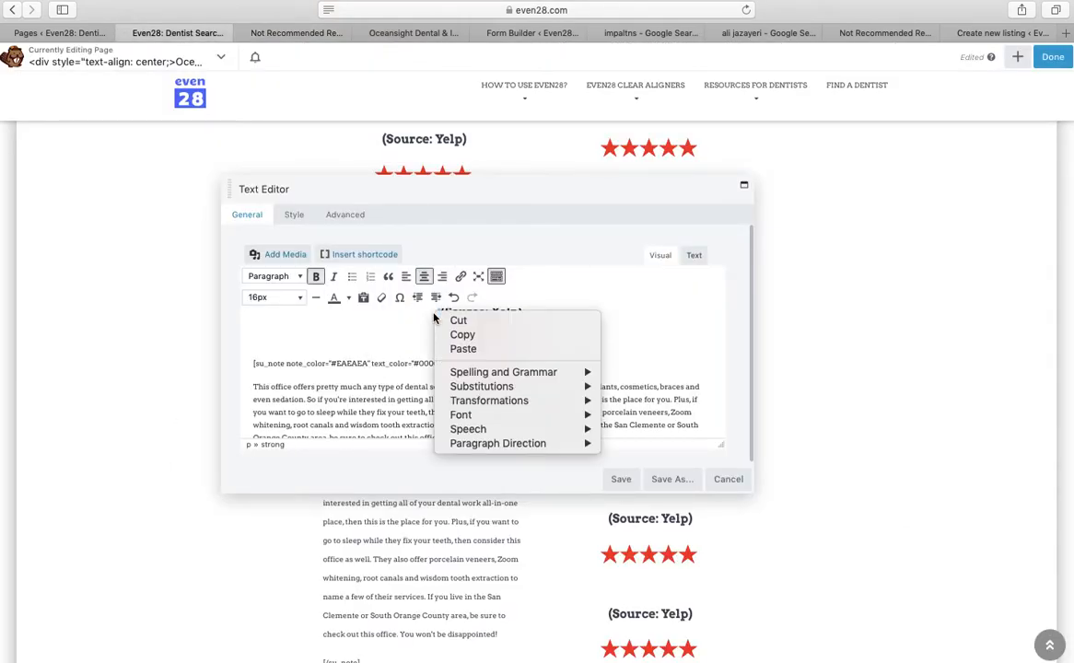
pyautogui.click(453, 348)
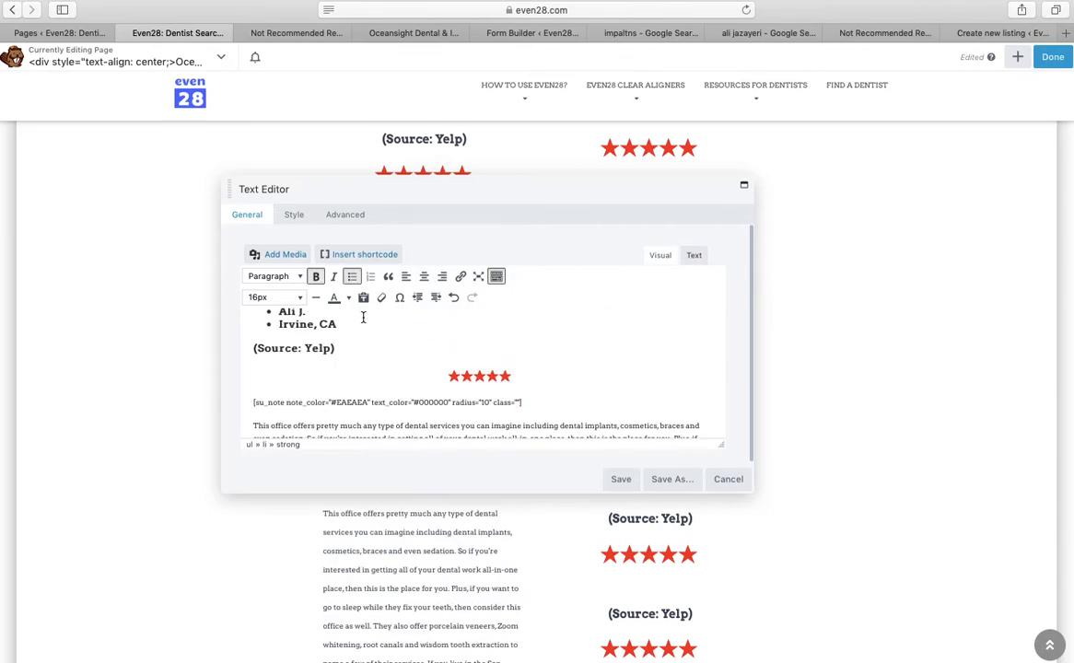
pyautogui.press('Up')
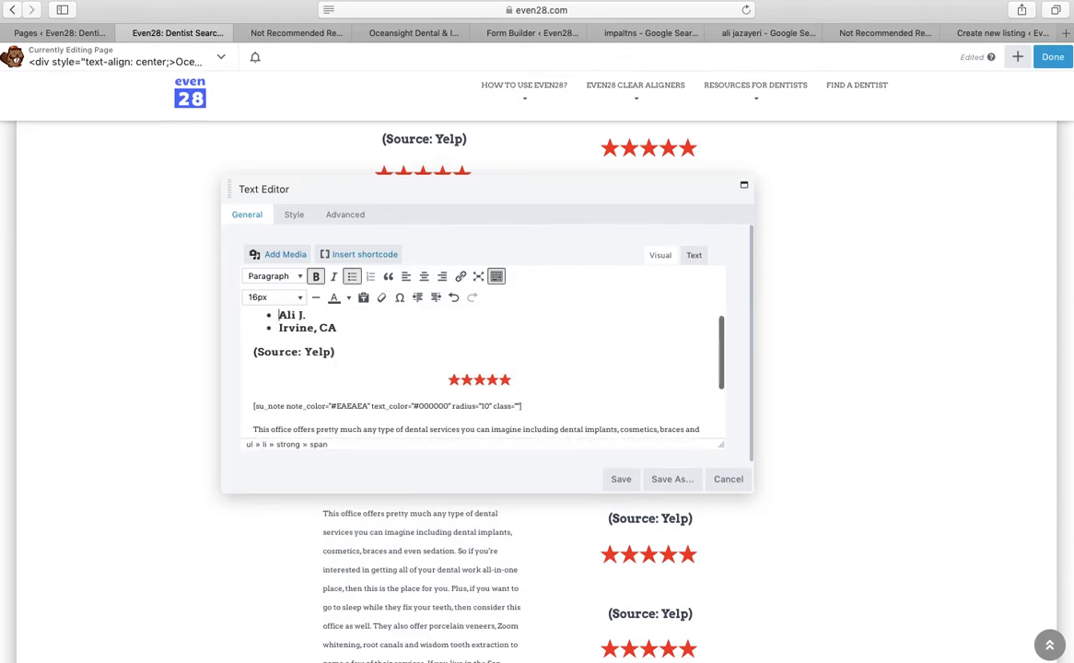
pyautogui.click(337, 328)
pyautogui.click(279, 315)
pyautogui.write('z')
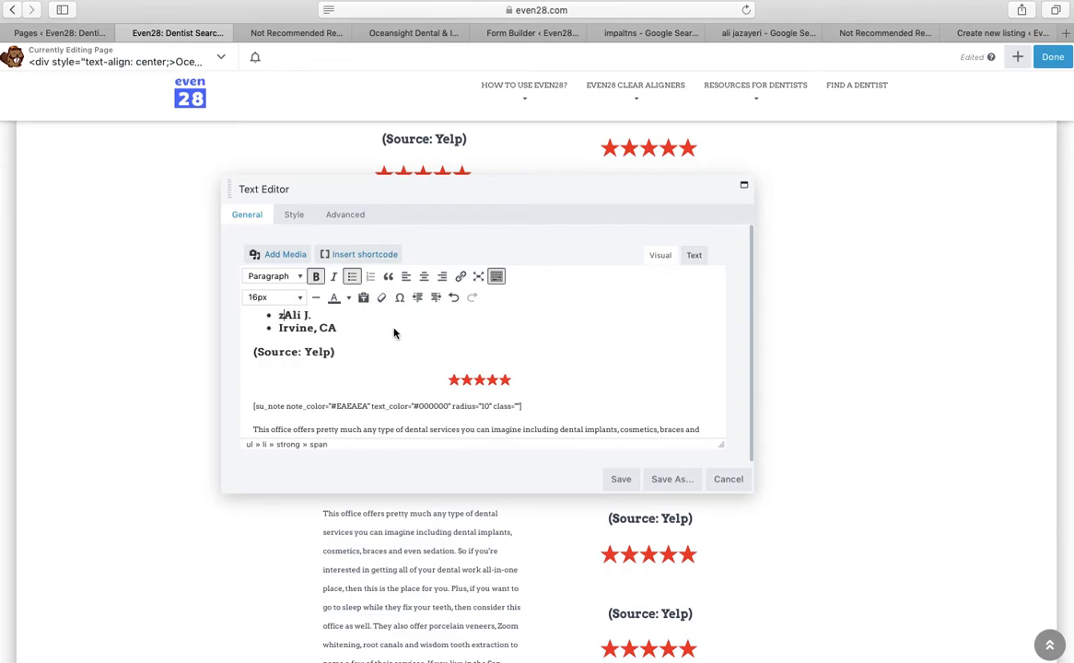
pyautogui.rightClick(396, 328)
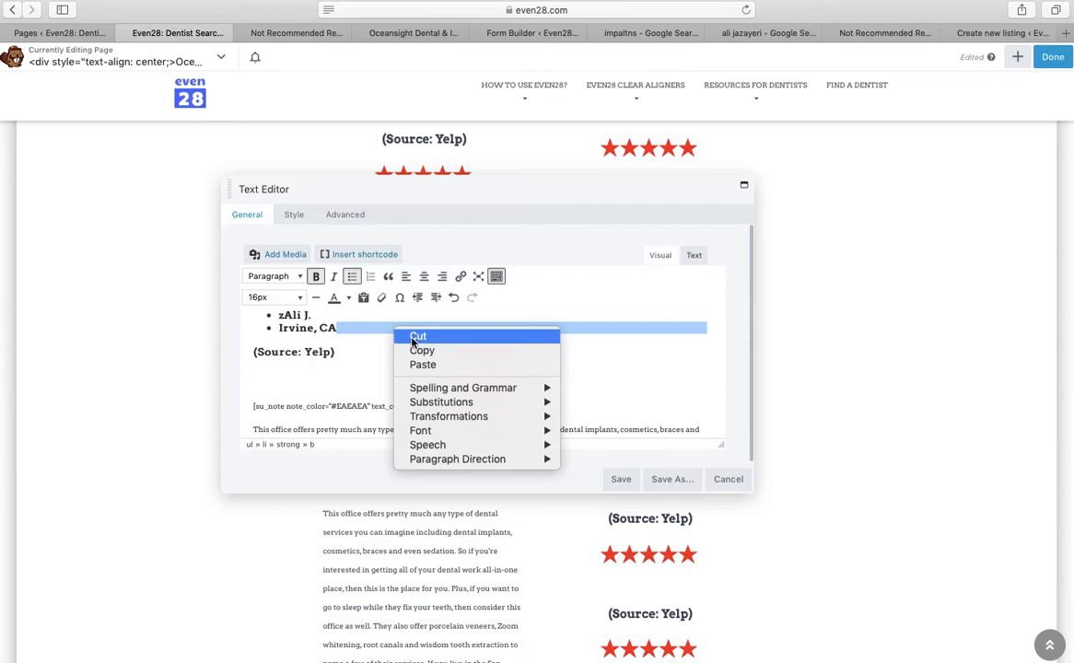
pyautogui.click(344, 330)
pyautogui.moveTo(347, 328); pyautogui.dragTo(277, 316)
pyautogui.press('BackSpace')
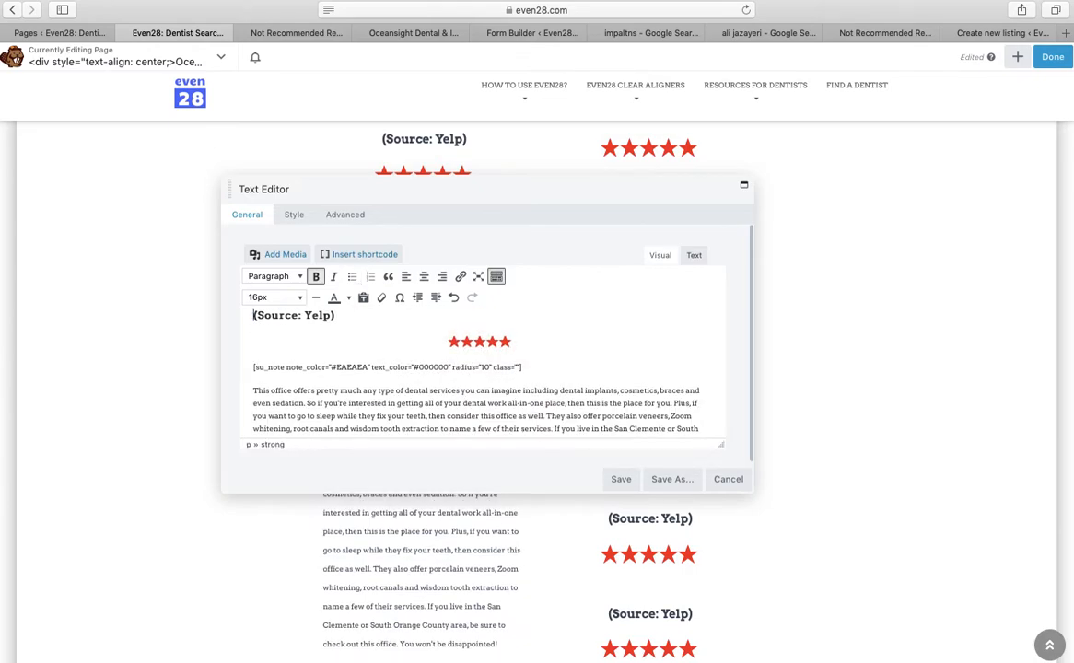
# Centre the heading and type the reviewer's name 'from Irvine, CA' before (Source: Yelp)
pyautogui.click(423, 278)
pyautogui.write('Ali J. from ')
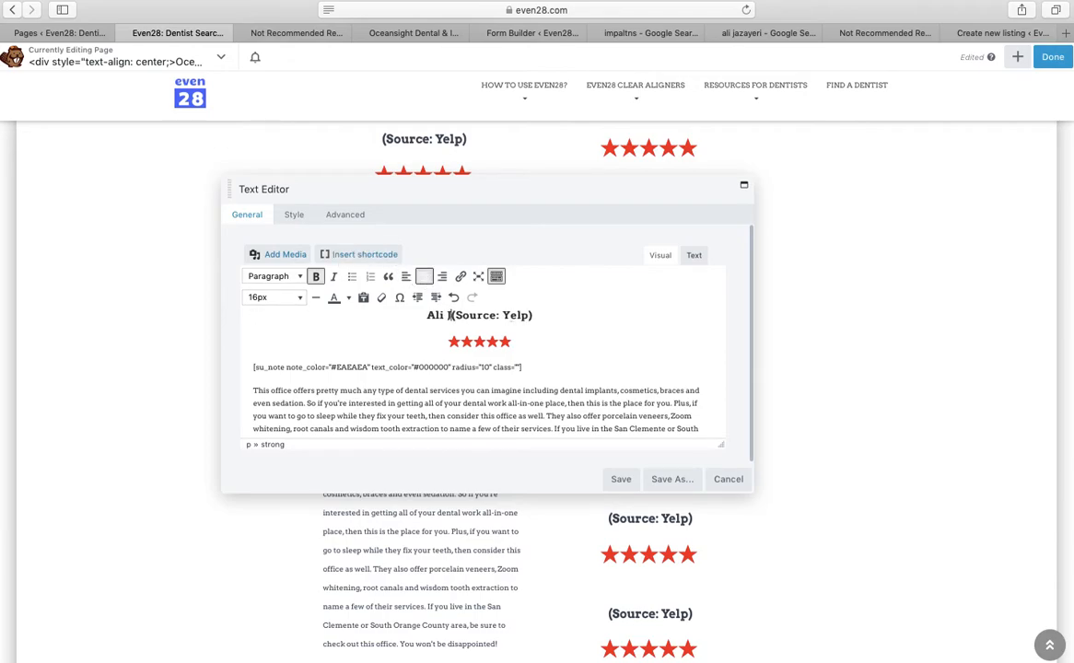
pyautogui.write('Irvine, CA')
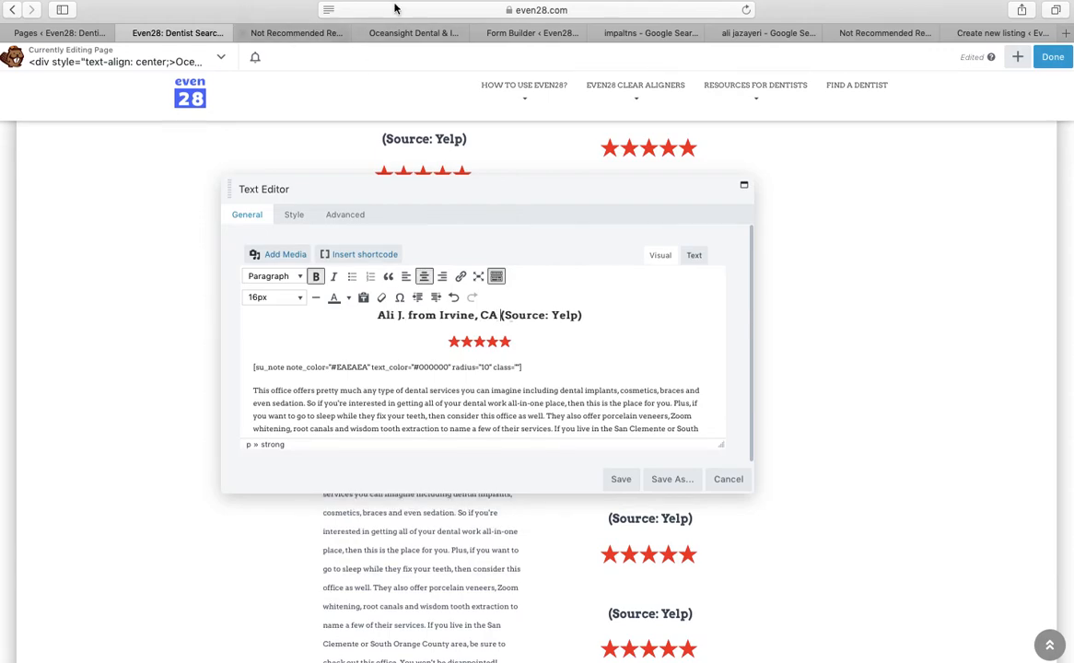
pyautogui.click(295, 32)
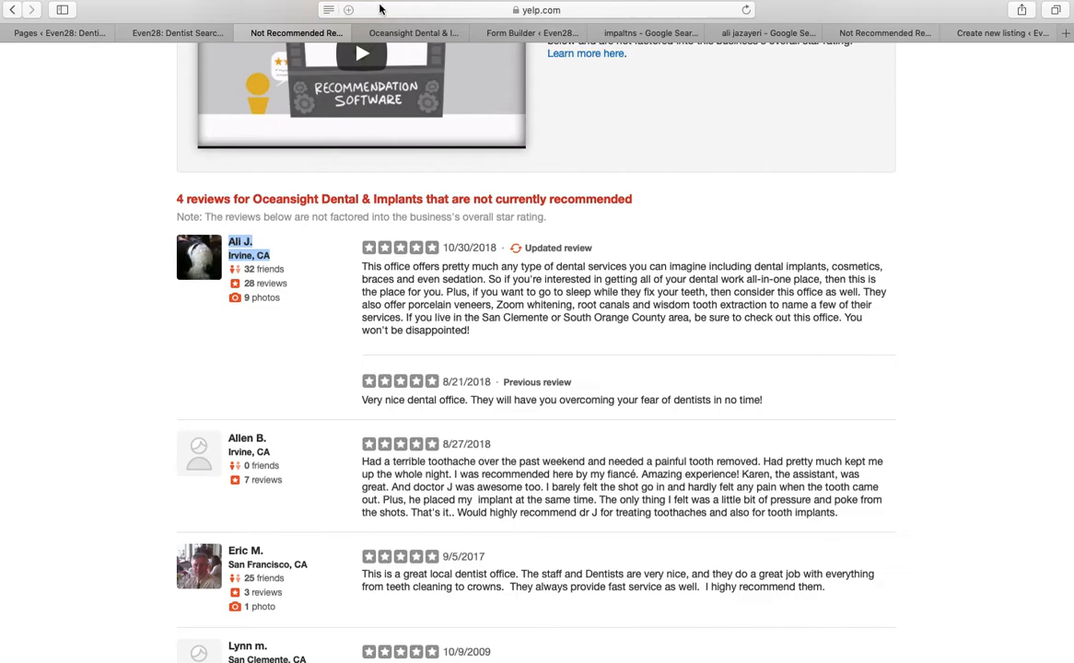
pyautogui.click(177, 33)
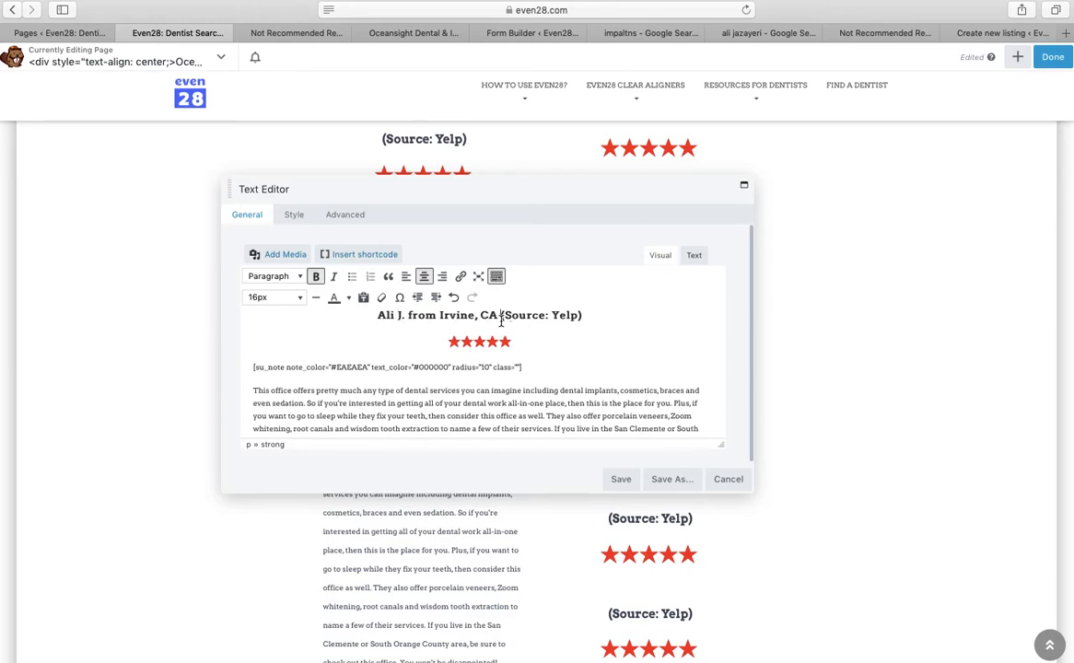
pyautogui.click(273, 32)
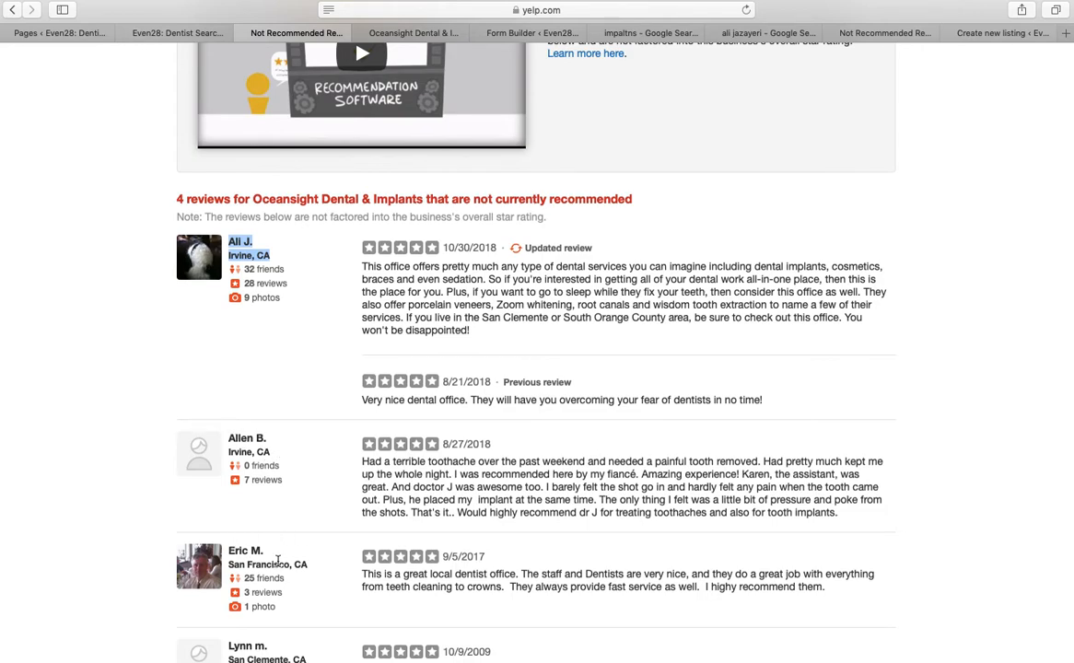
# Return to the main Oceansight Dental & Implants Yelp page and scroll to the Huntington Beach review
pyautogui.scroll(-3, 405, 366)
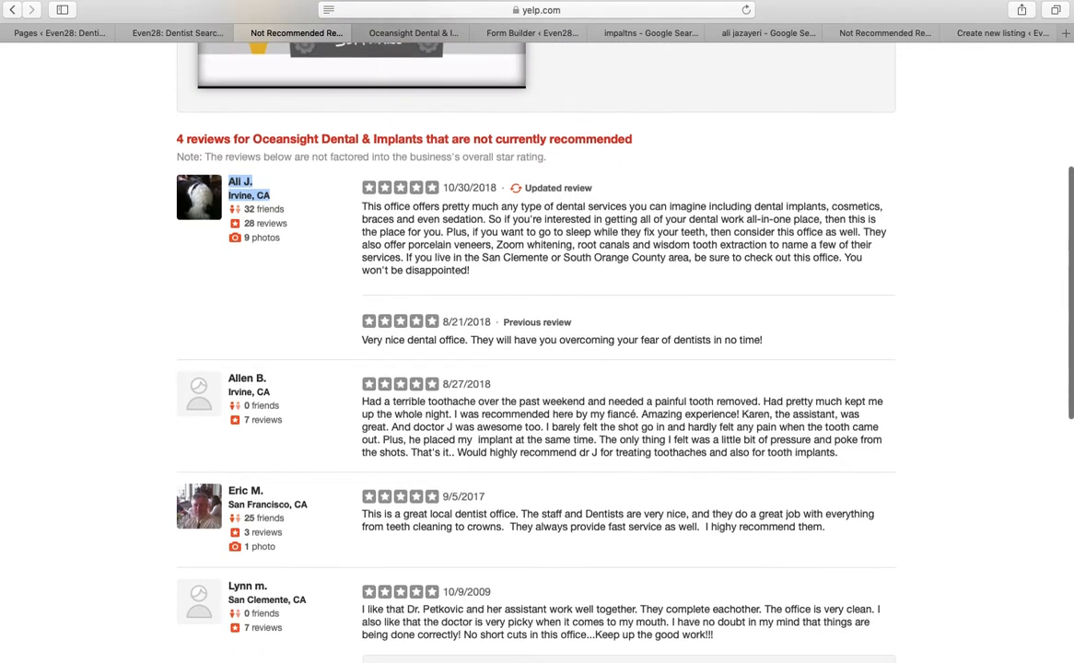
pyautogui.scroll(-2, 405, 370)
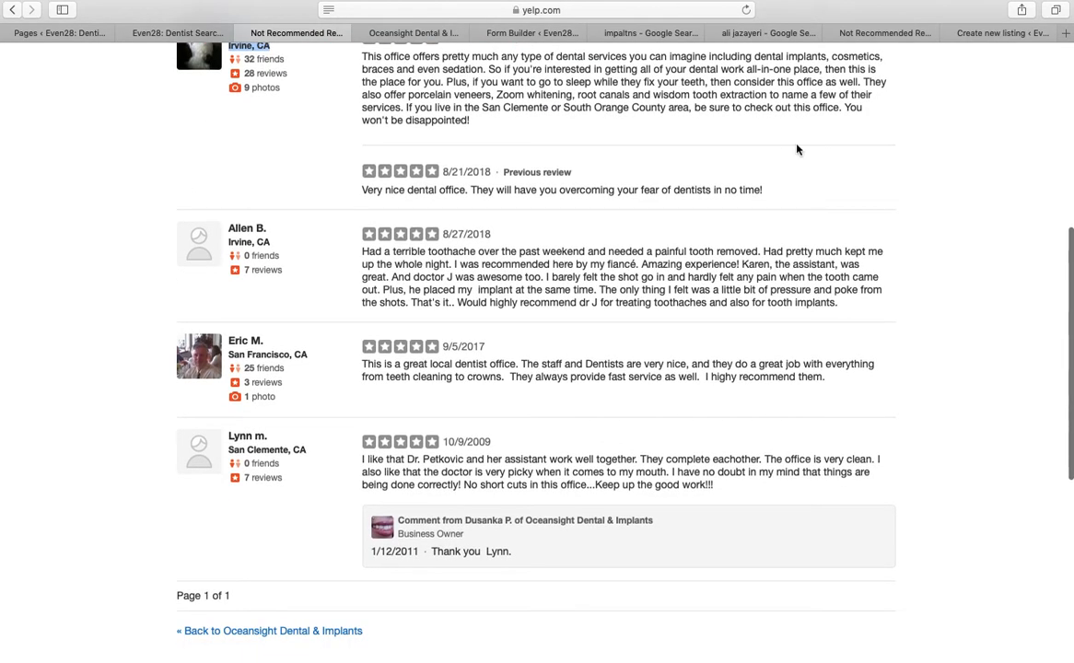
pyautogui.click(262, 633)
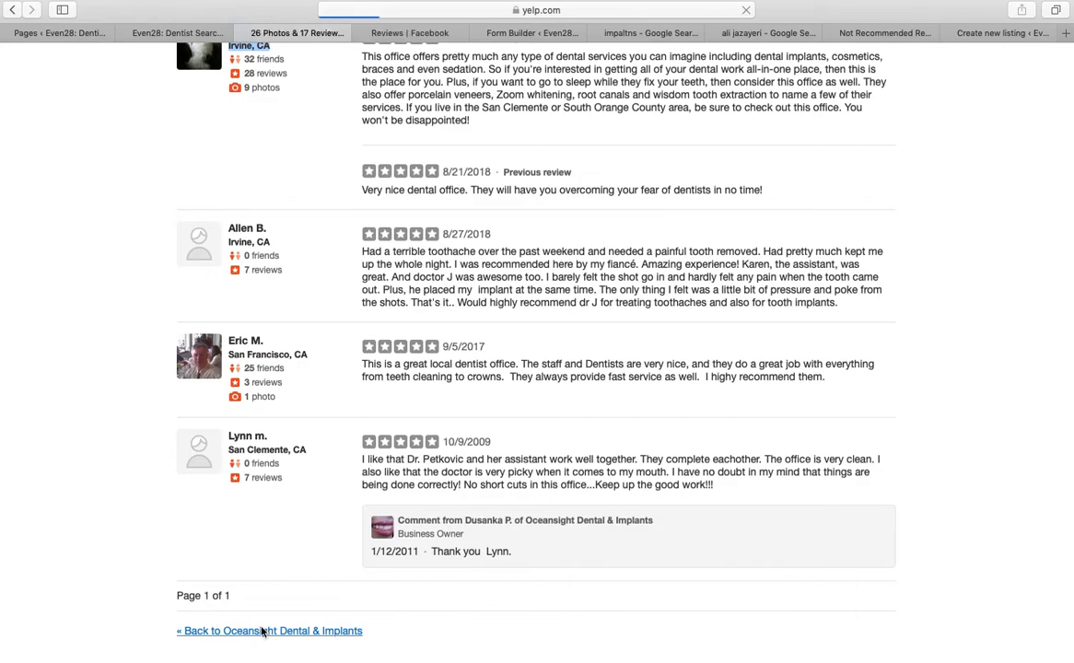
pyautogui.scroll(-1, 371, 534)
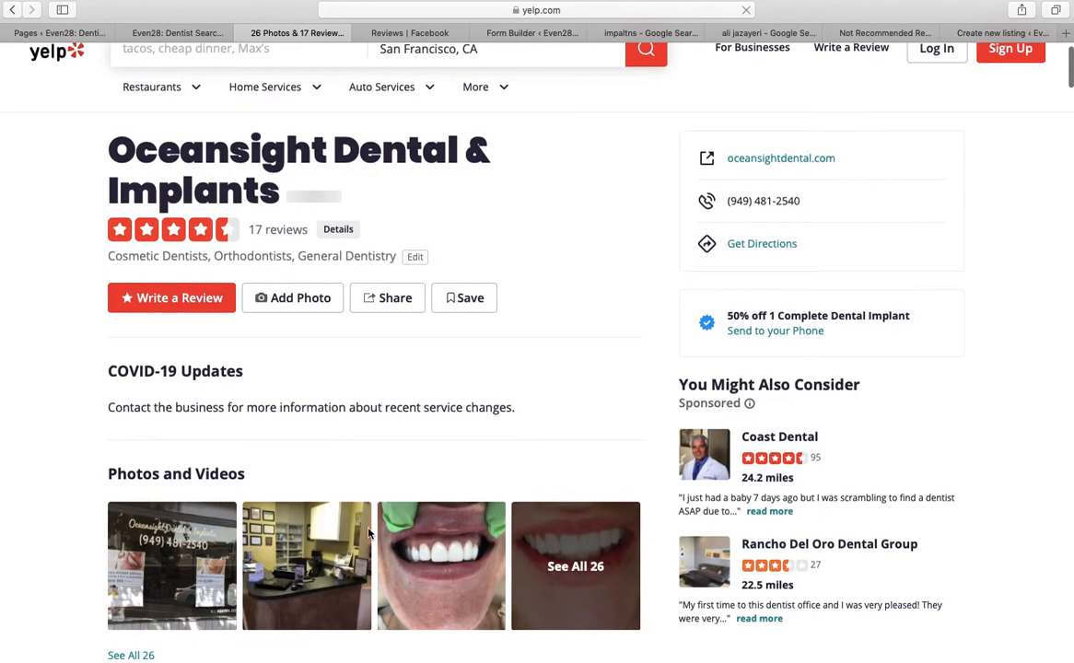
pyautogui.scroll(-2, 980, 204)
pyautogui.moveTo(1072, 57); pyautogui.dragTo(1072, 204)
pyautogui.scroll(-3, 295, 119)
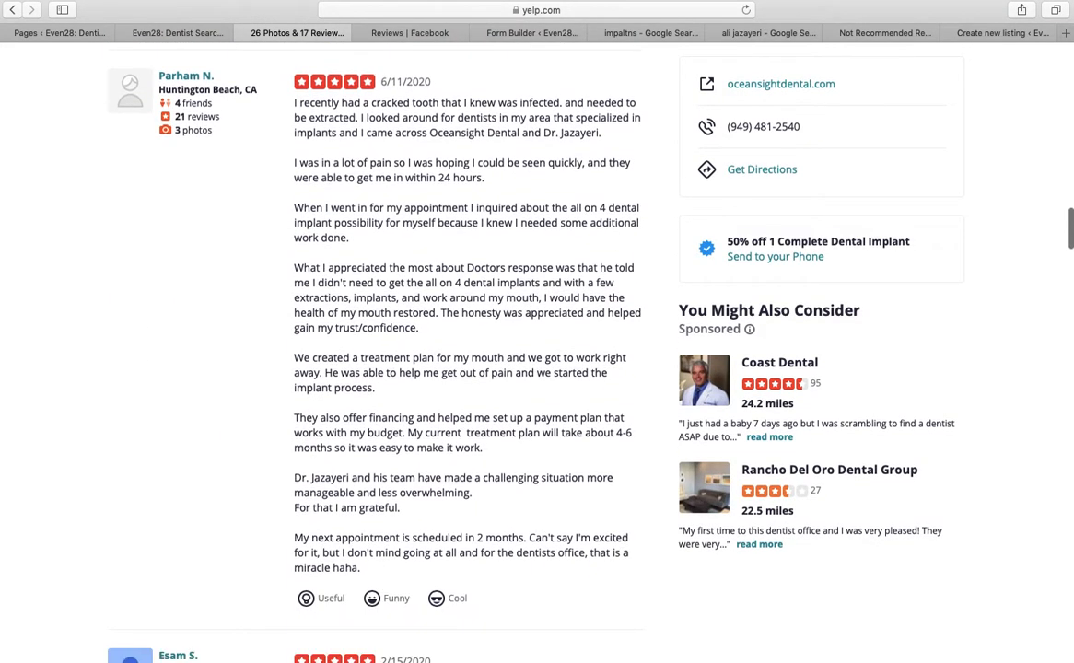
# Copy the Huntington Beach review's paragraphs from 'What I appreciated the most' onward
pyautogui.moveTo(293, 104)
pyautogui.mouseDown()
pyautogui.moveTo(326, 374)
pyautogui.moveTo(370, 567)
pyautogui.moveTo(323, 346)
pyautogui.moveTo(297, 108)
pyautogui.mouseUp()
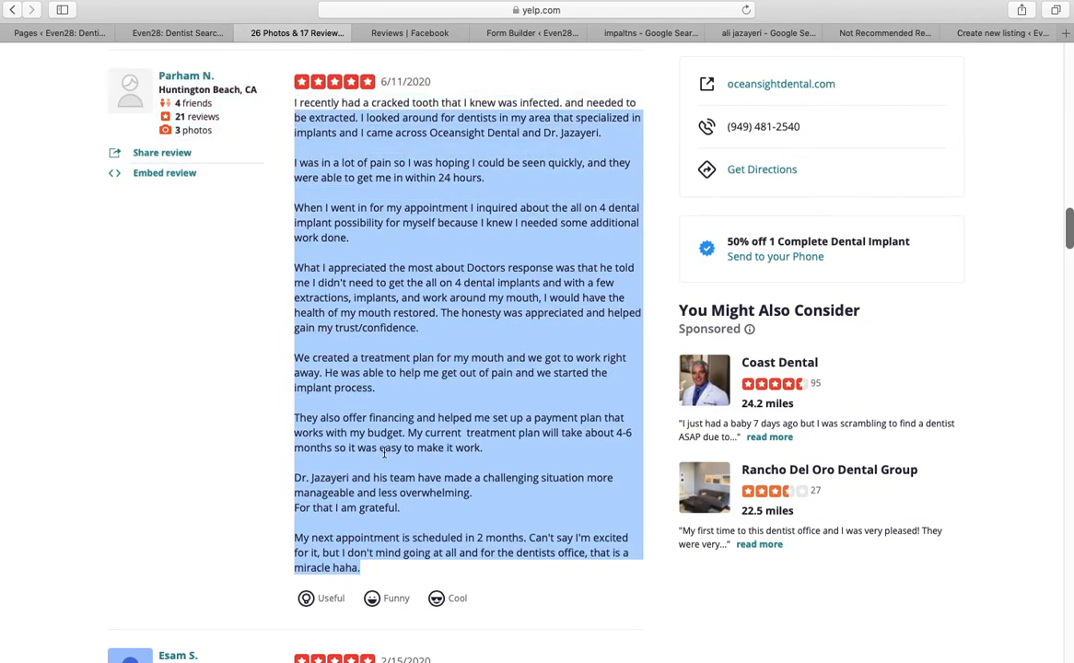
pyautogui.click(359, 411)
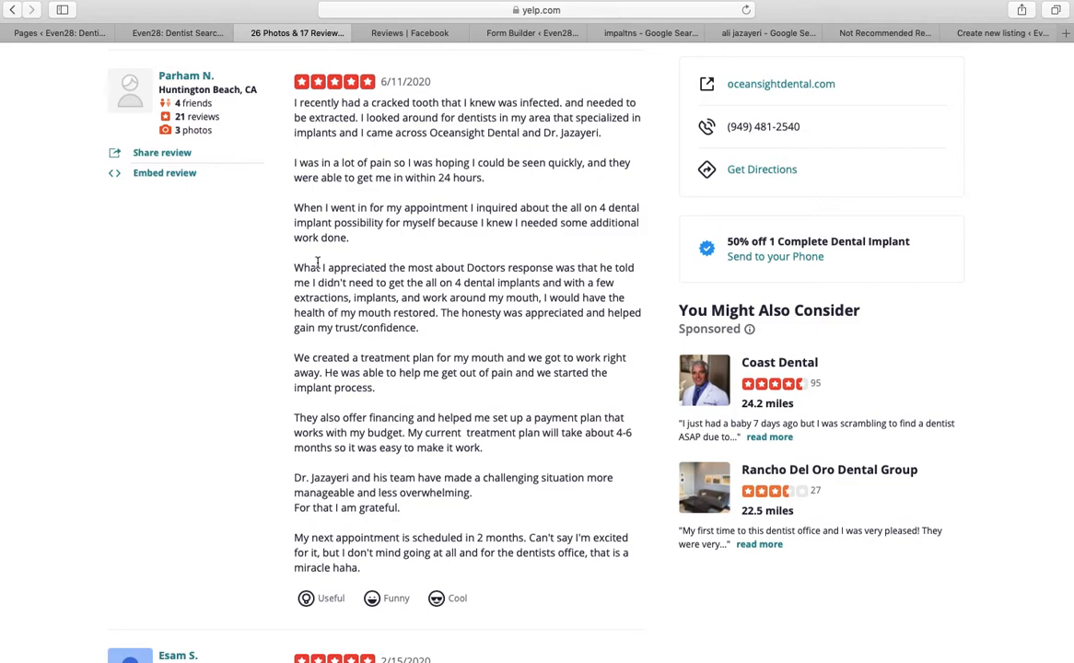
pyautogui.moveTo(294, 267); pyautogui.dragTo(394, 565)
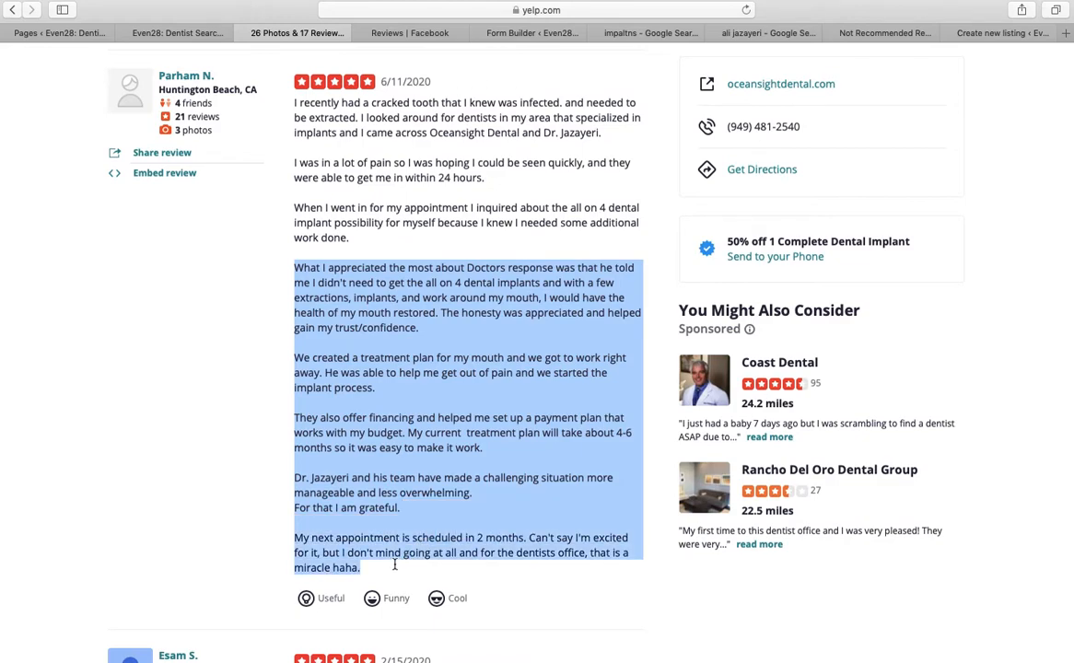
pyautogui.rightClick(414, 448)
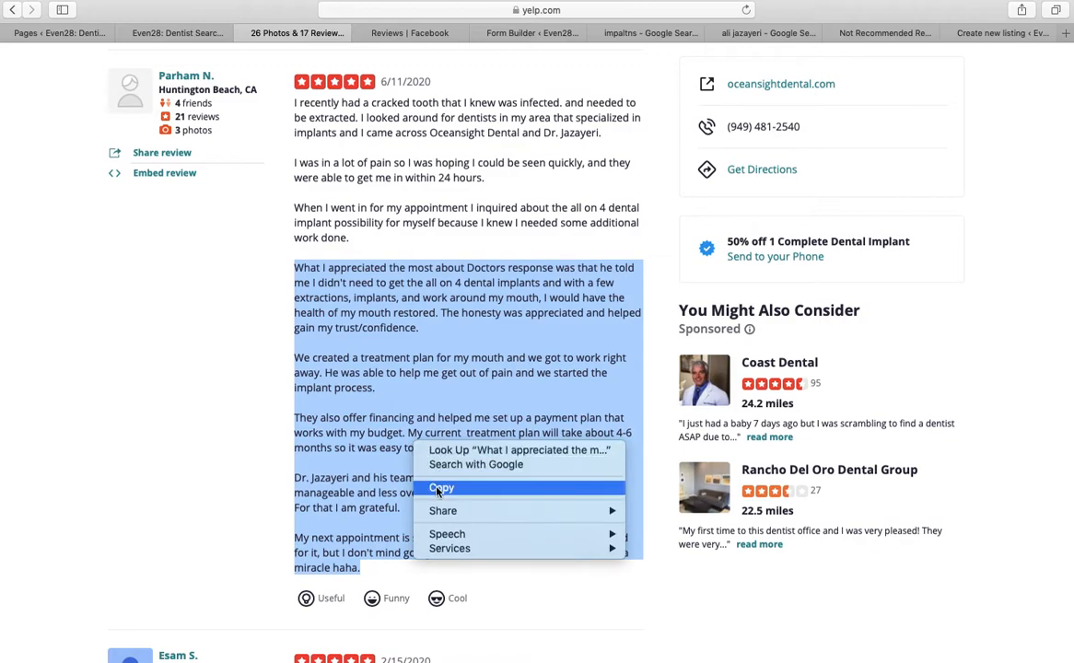
pyautogui.click(436, 486)
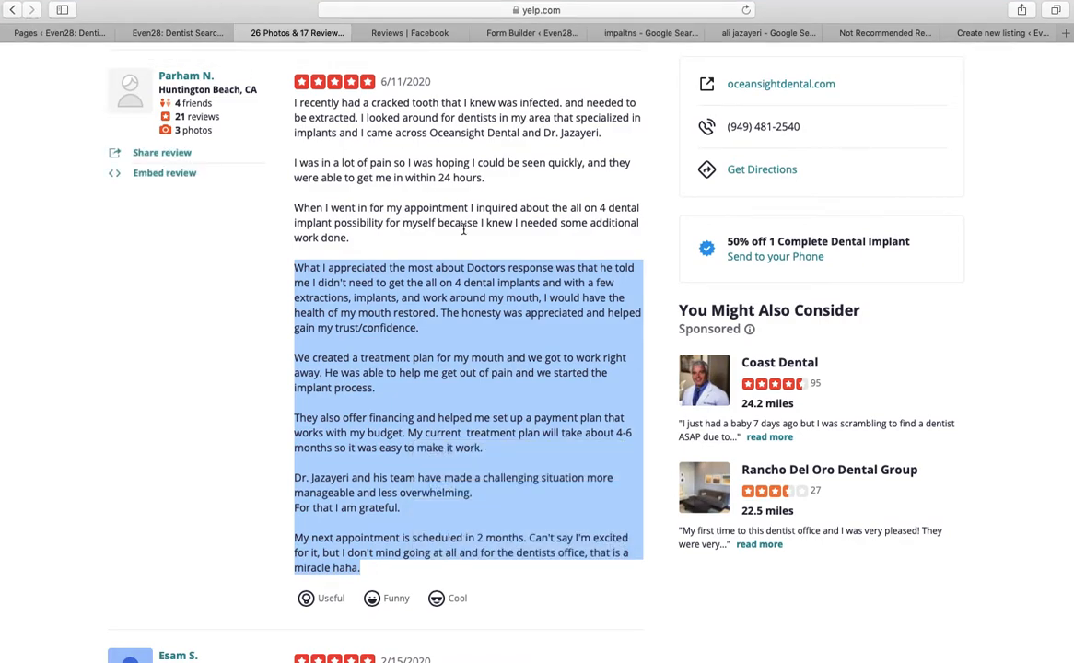
# Save the previously edited review block and open the next review text block for editing
pyautogui.click(205, 33)
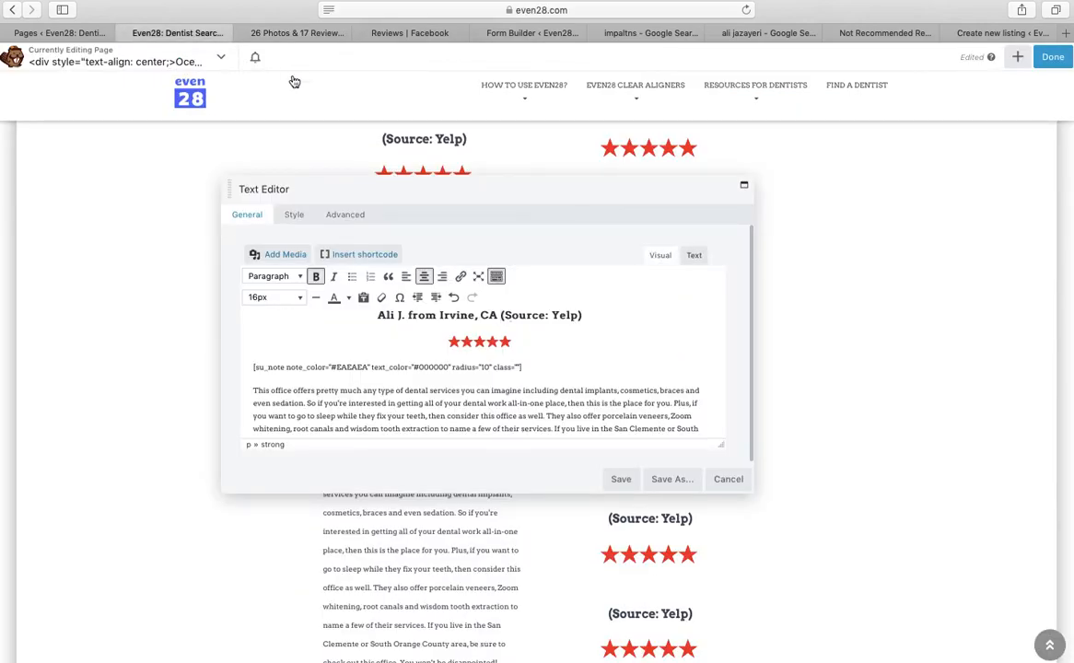
pyautogui.click(630, 485)
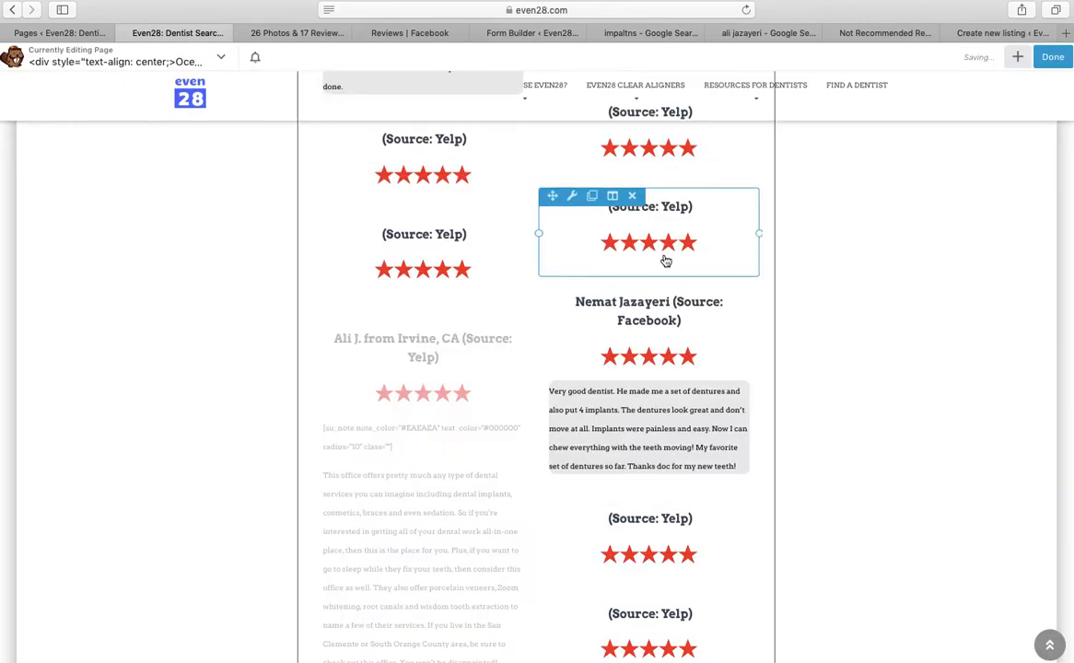
pyautogui.click(667, 260)
# Paste the copied Yelp review text into the grey note box after the su_note shortcode
pyautogui.click(293, 33)
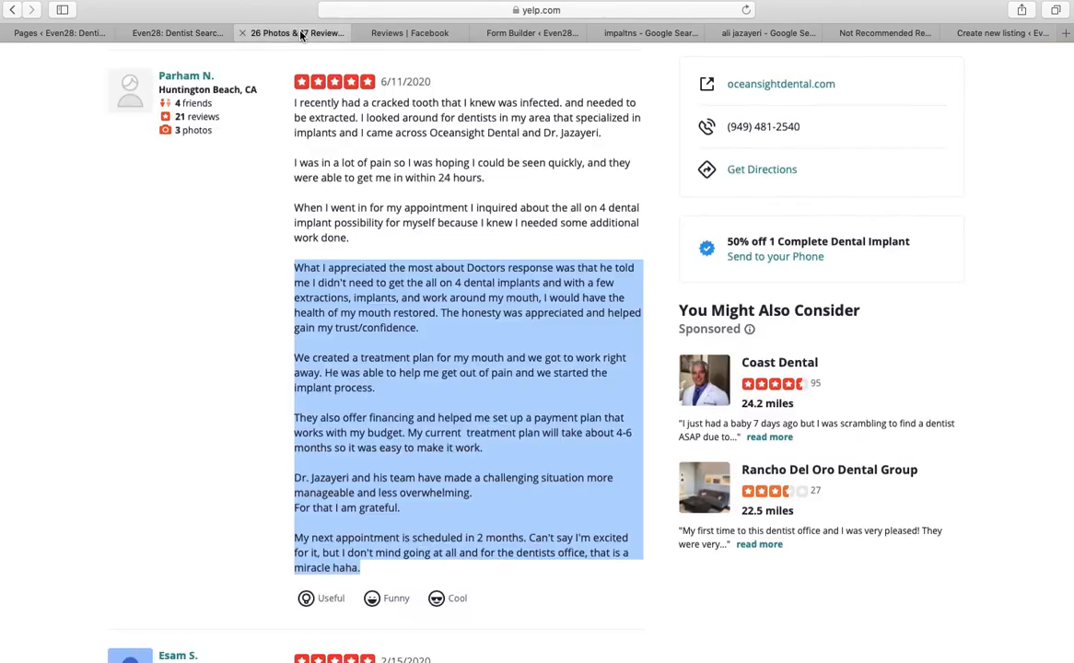
pyautogui.click(184, 33)
pyautogui.click(549, 384)
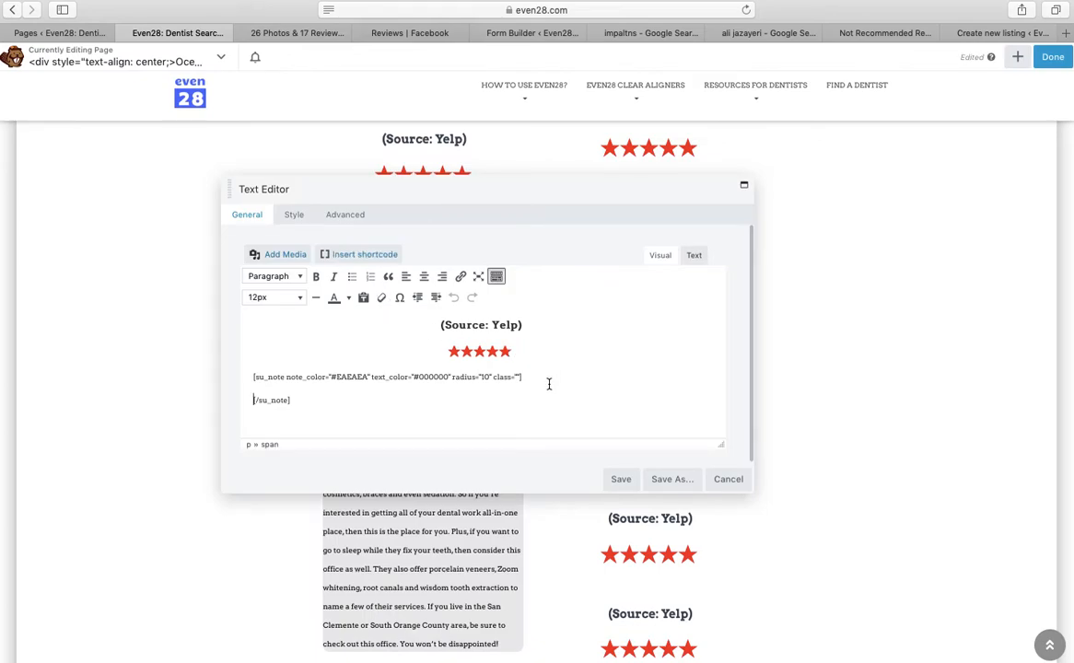
pyautogui.write('(...')
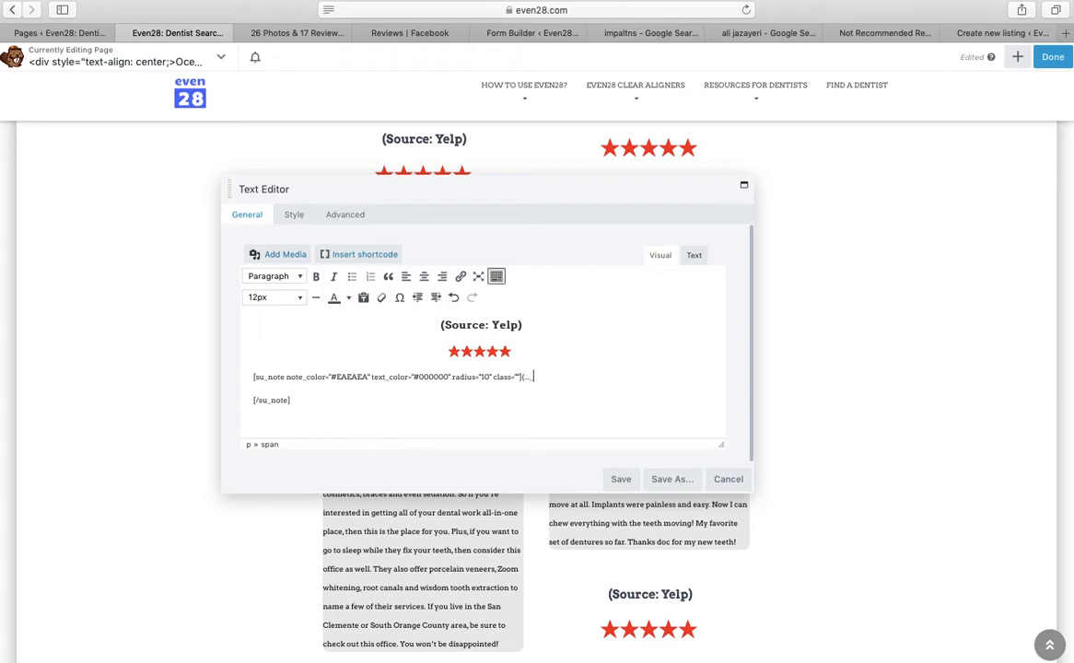
pyautogui.rightClick(532, 386)
pyautogui.click(569, 438)
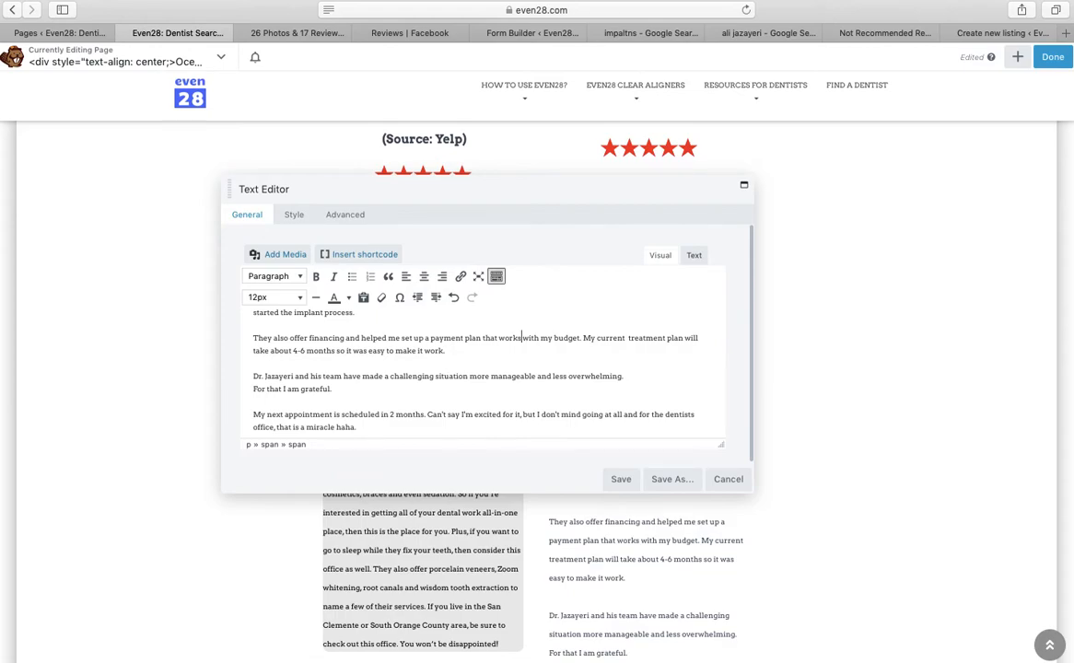
# Remove the blank lines so the review paragraphs merge into continuous text
pyautogui.press('Up')
pyautogui.press('Up')
pyautogui.press('Up')
pyautogui.press('Up')
pyautogui.press('Up')
pyautogui.press('Up')
pyautogui.press('Up')
pyautogui.press('Up')
pyautogui.press('Up')
pyautogui.press('Up')
pyautogui.press('Up')
pyautogui.press('Up')
pyautogui.press('Up')
pyautogui.press('Up')
pyautogui.press('Up')
pyautogui.press('Up')
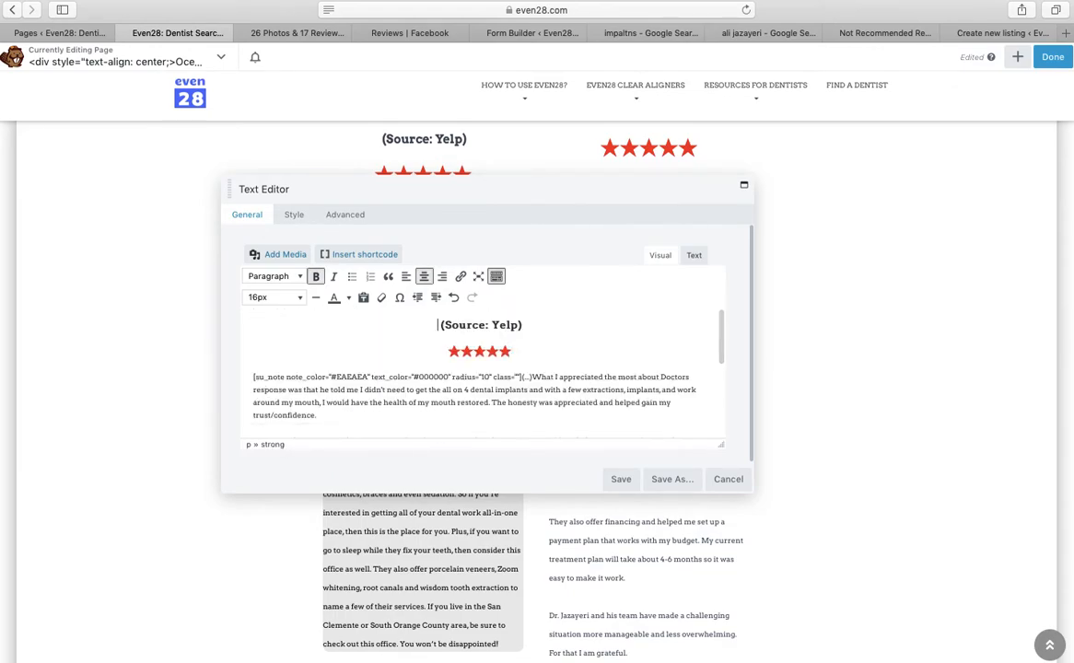
pyautogui.click(522, 375)
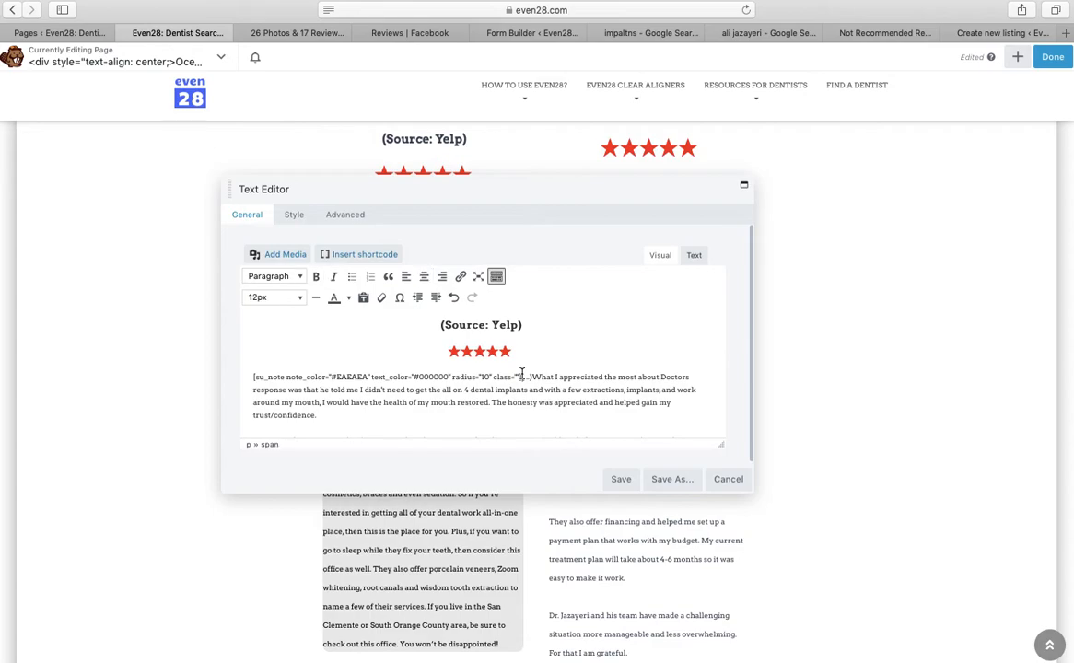
pyautogui.press('Return')
pyautogui.press('Down')
pyautogui.press('Down')
pyautogui.press('Down')
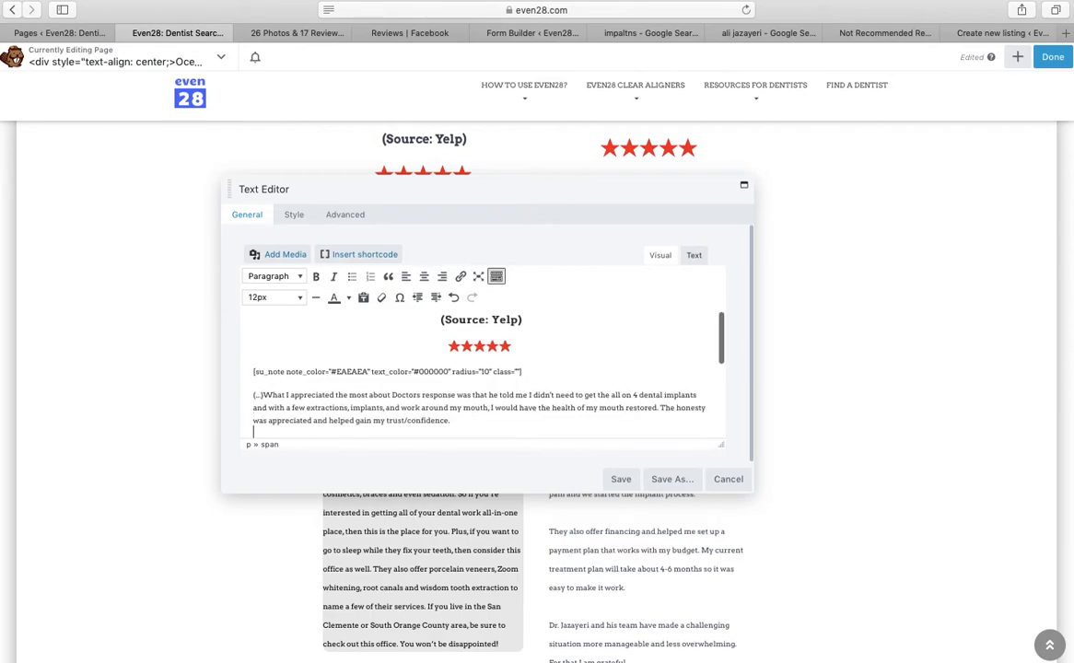
pyautogui.press('Down')
pyautogui.press('BackSpace')
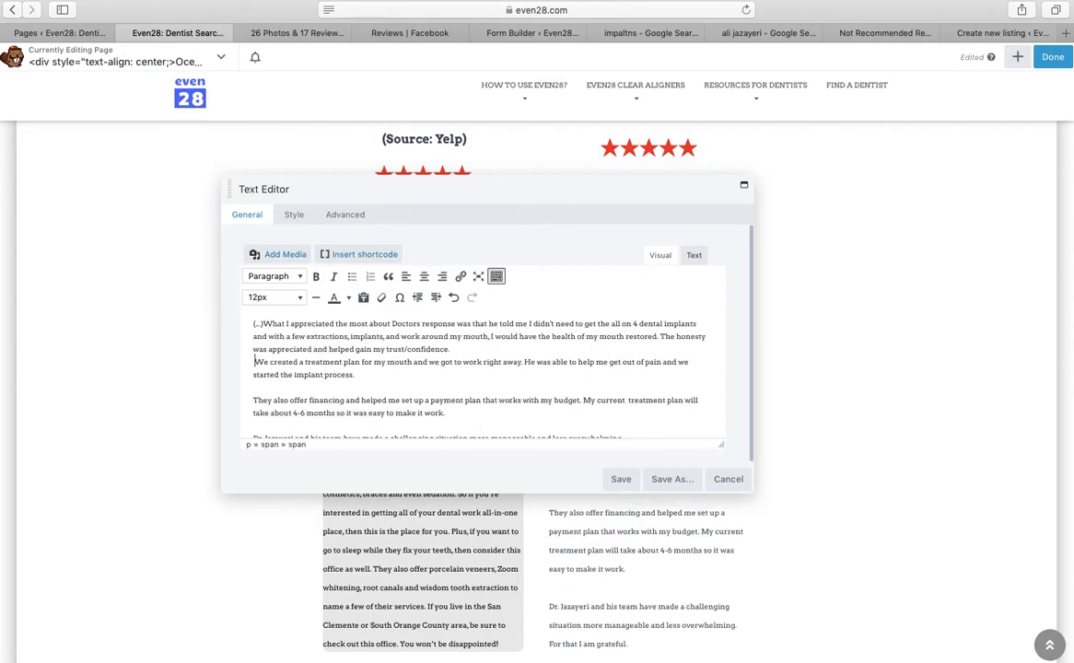
pyautogui.press('BackSpace')
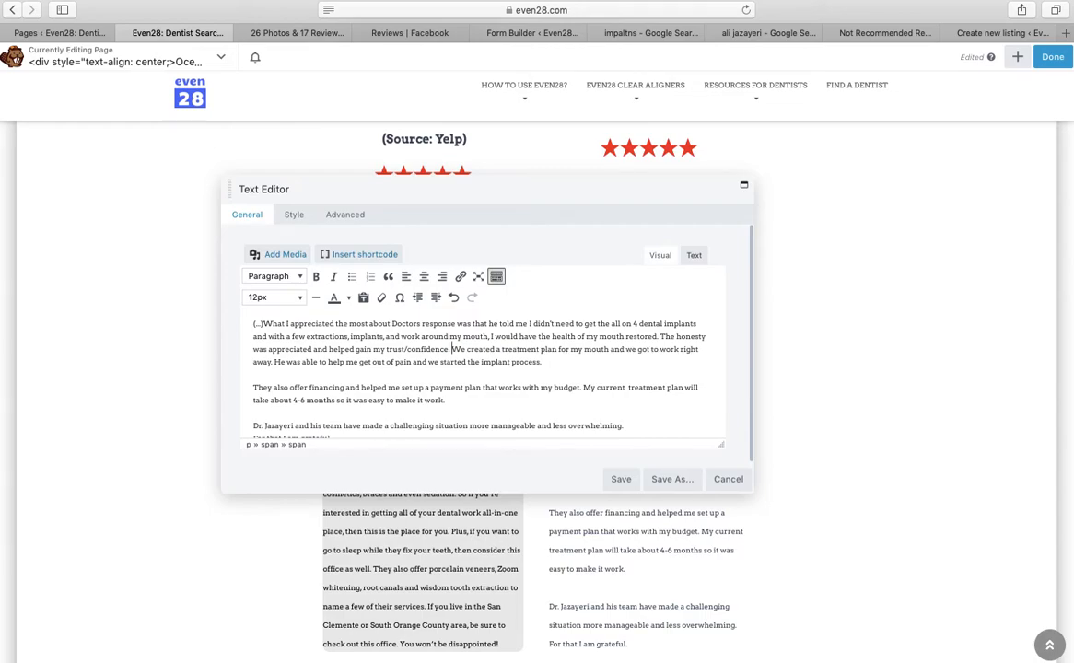
pyautogui.press('Down')
pyautogui.press('Down')
pyautogui.press('Delete')
pyautogui.press('BackSpace')
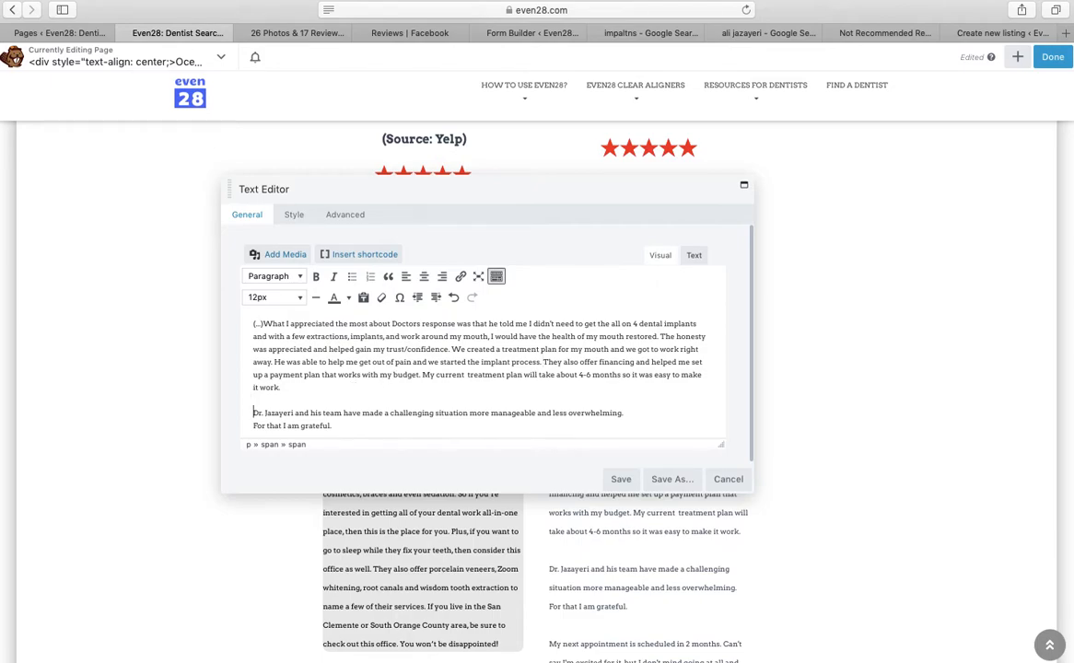
pyautogui.press('Delete')
pyautogui.press('Delete')
pyautogui.press('Down')
pyautogui.press('Down')
pyautogui.press('Delete')
pyautogui.press('BackSpace')
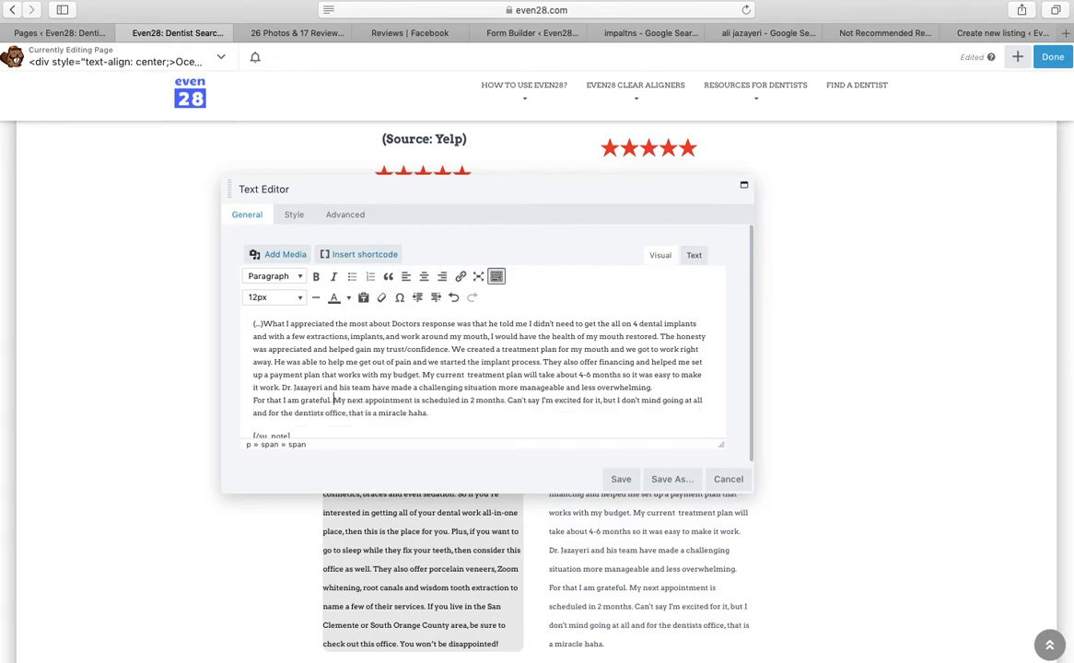
# Head the review with the reviewer's name and 'from Huntington Beach, CA', then save the block
pyautogui.scroll(-1, 433, 421)
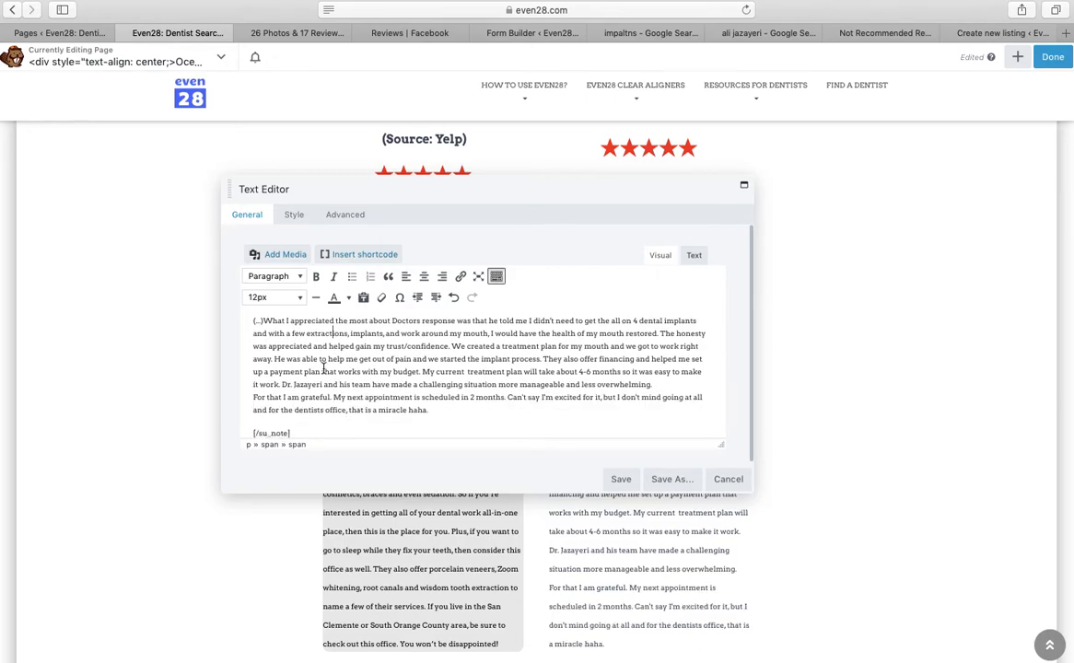
pyautogui.click(263, 321)
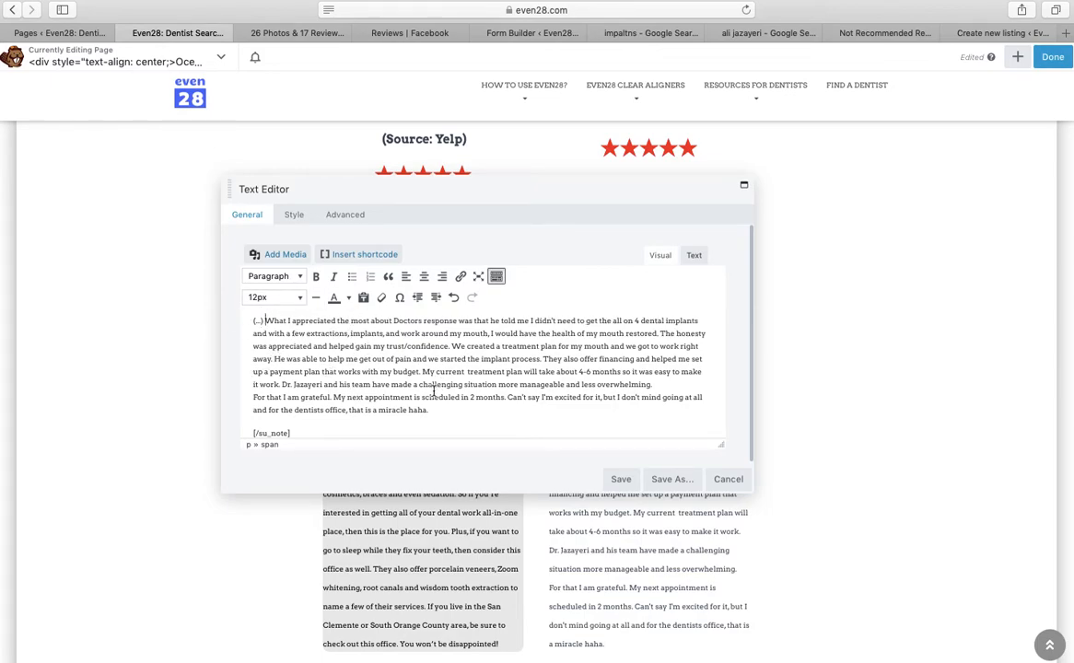
pyautogui.press('super+Up')
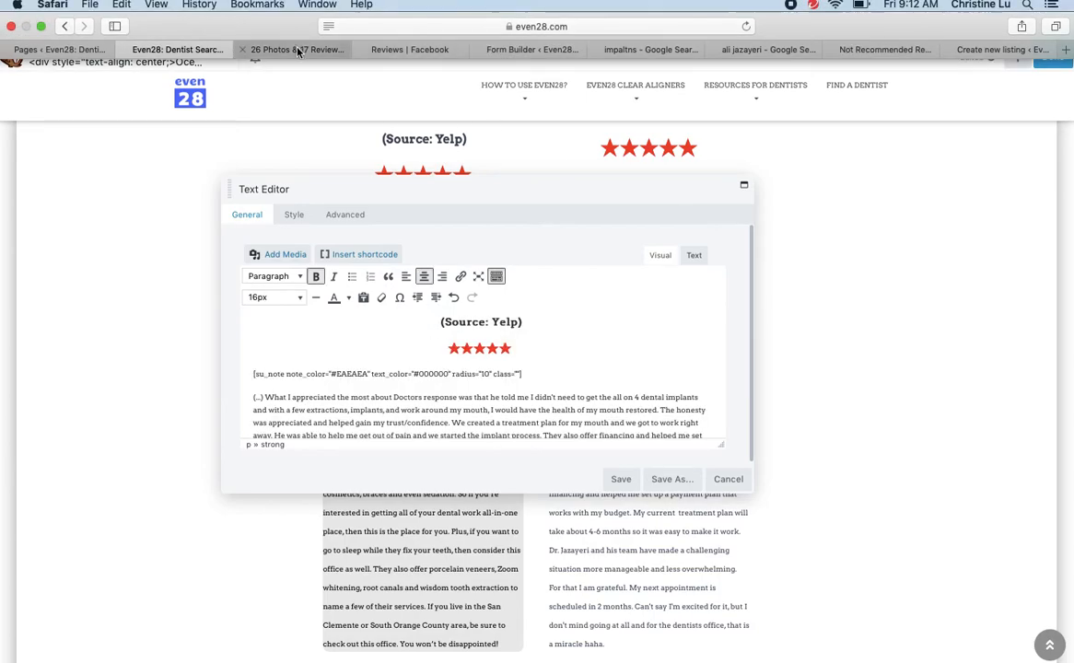
pyautogui.click(297, 50)
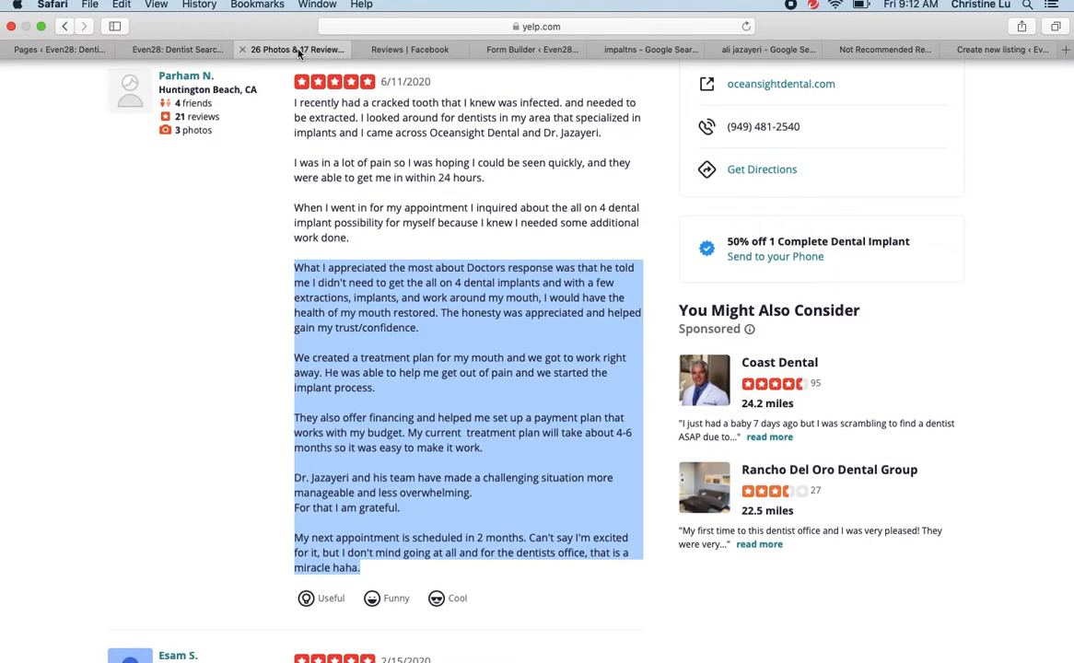
pyautogui.click(179, 49)
pyautogui.write('Parham N. from Huntington Beach, CA (Source: Yelp')
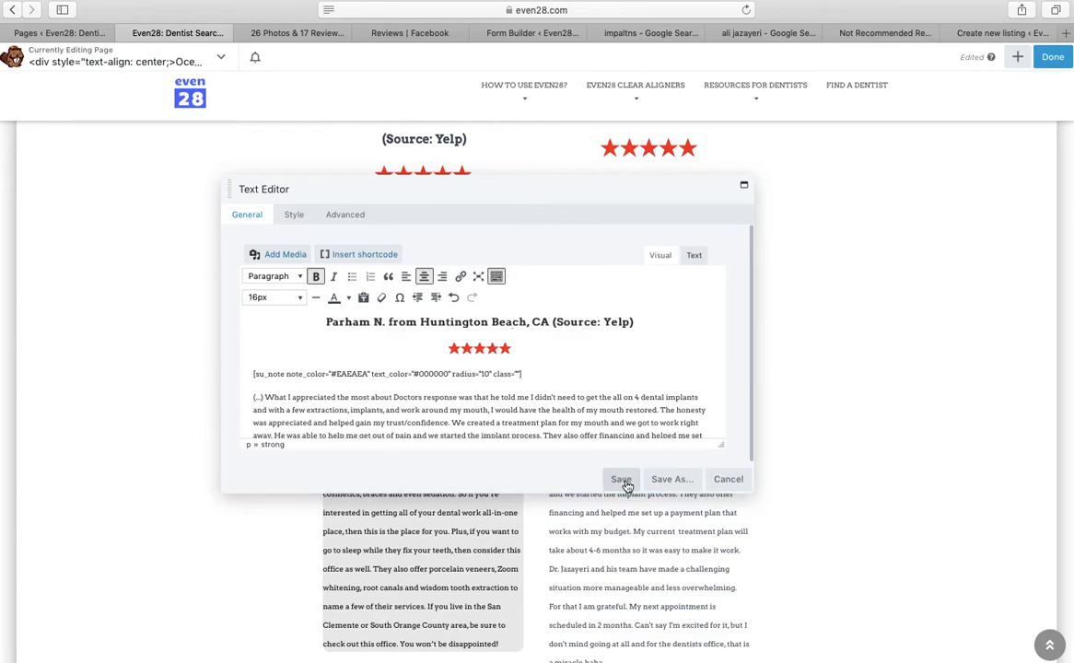
pyautogui.click(621, 479)
pyautogui.click(305, 50)
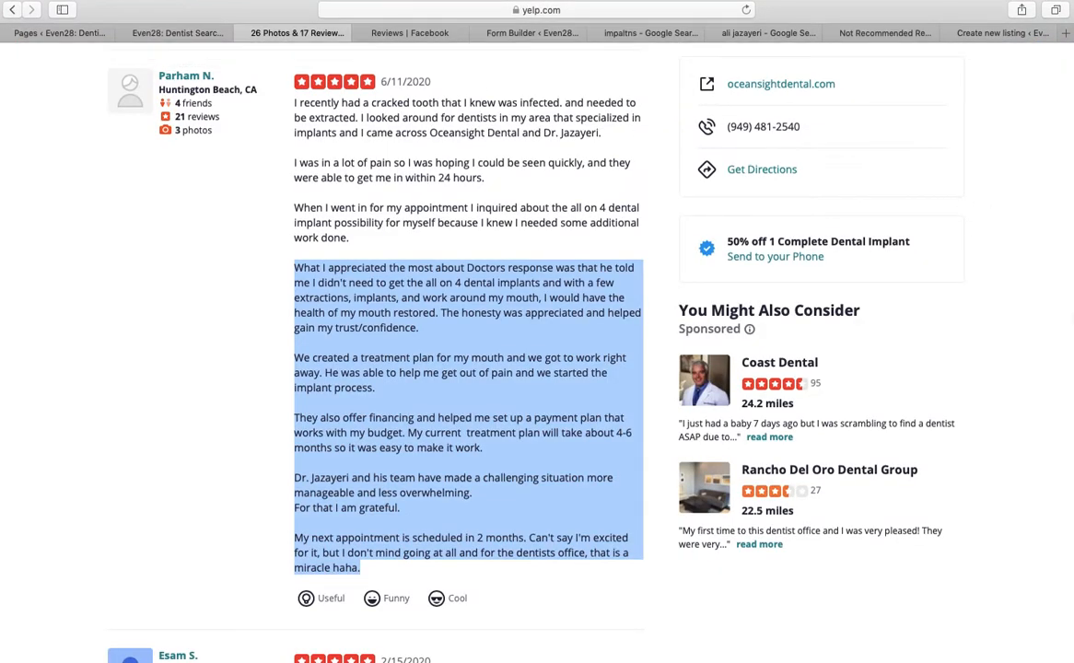
# Scroll down the Yelp reviews and expand the earlier 8/22/2017 review to full text
pyautogui.scroll(-5, 468, 369)
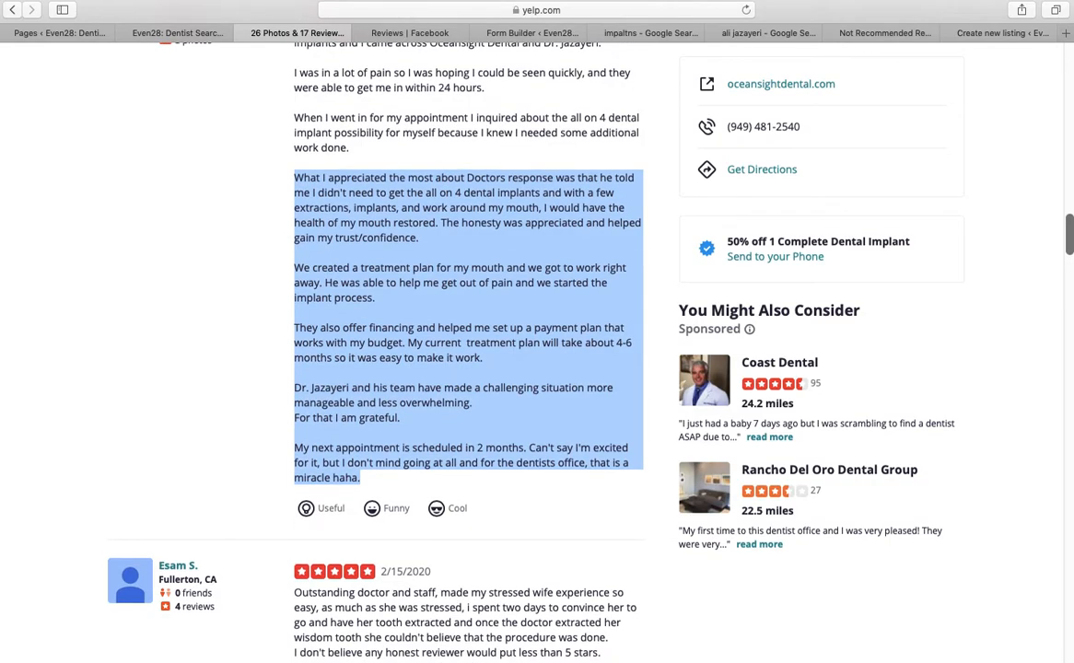
pyautogui.scroll(-5, 645, 369)
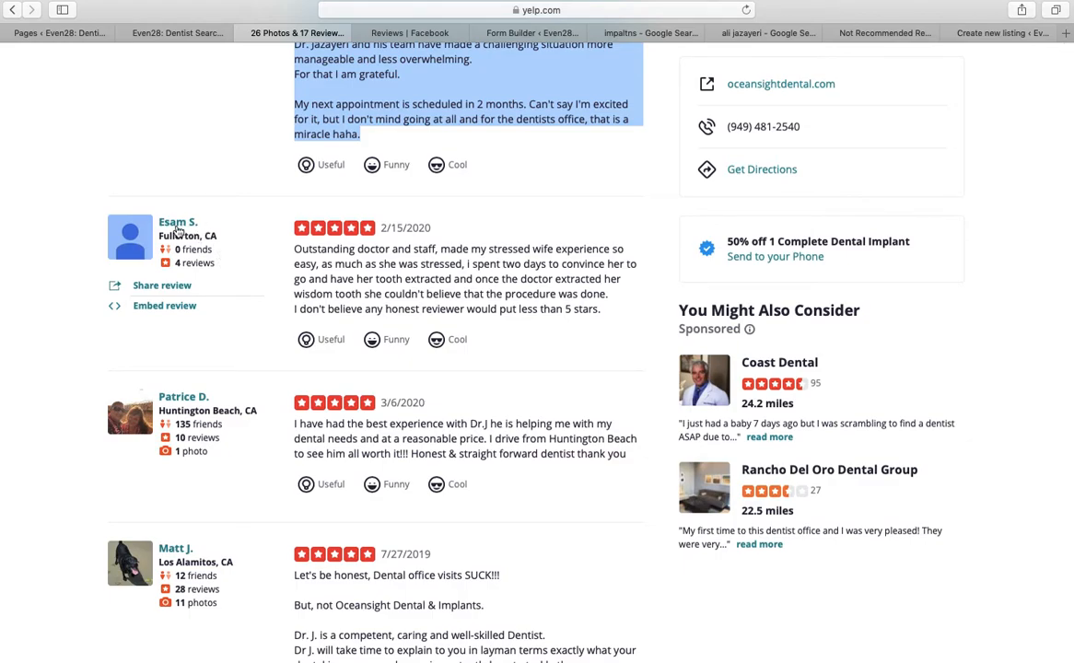
pyautogui.scroll(-2, 222, 248)
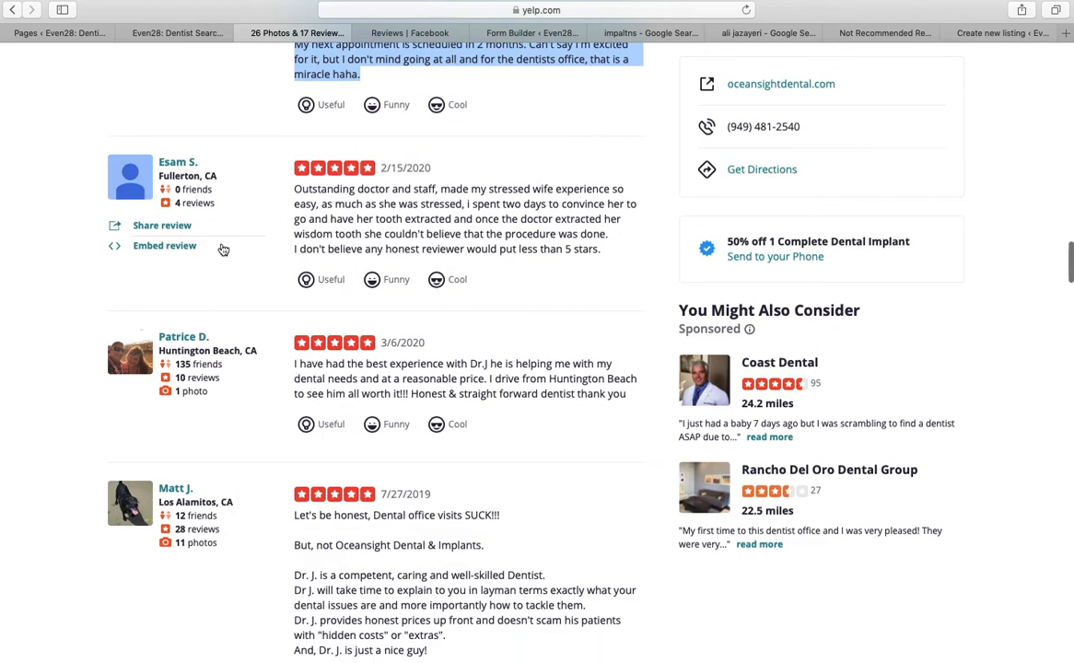
pyautogui.scroll(-1, 138, 224)
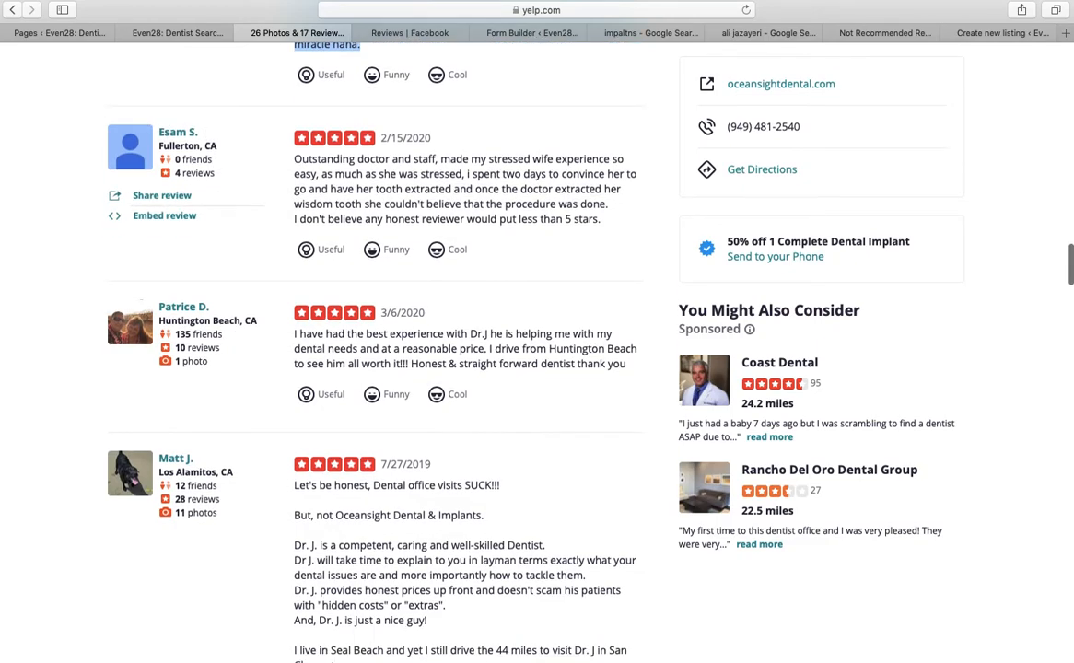
pyautogui.scroll(-2, 253, 235)
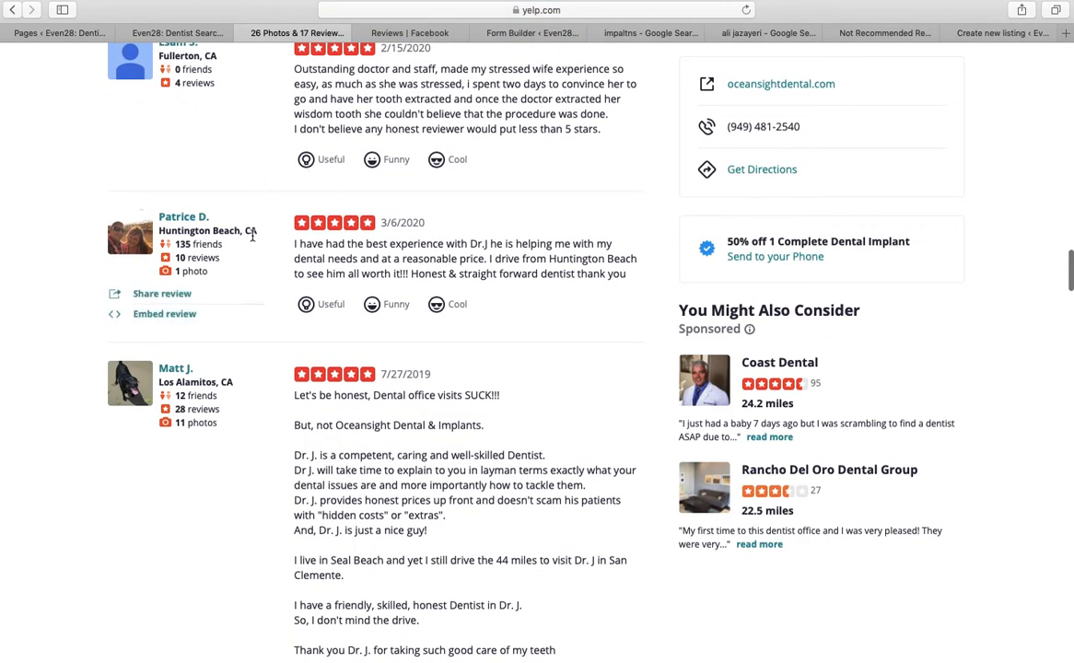
pyautogui.scroll(-3, 253, 235)
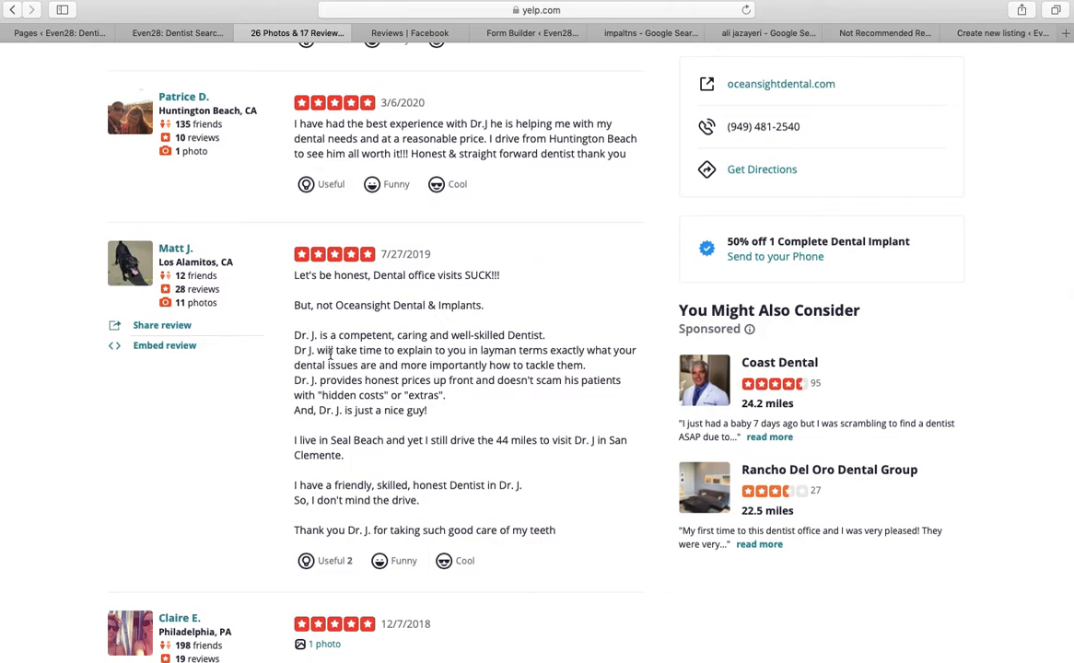
pyautogui.scroll(-6, 414, 379)
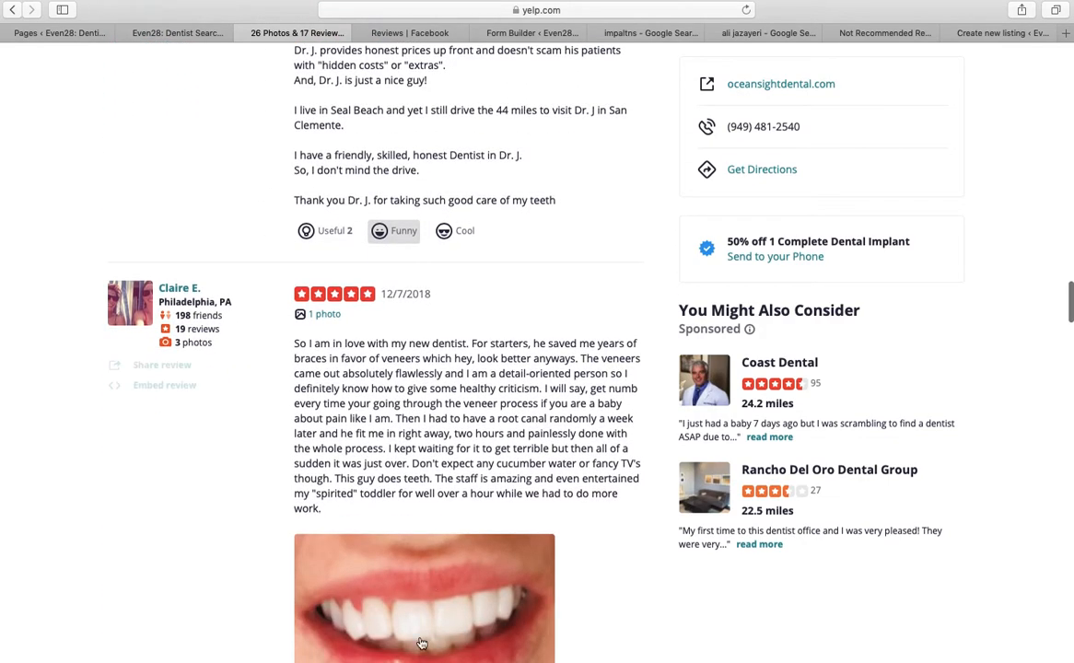
pyautogui.scroll(-3, 414, 379)
pyautogui.scroll(-3, 414, 379)
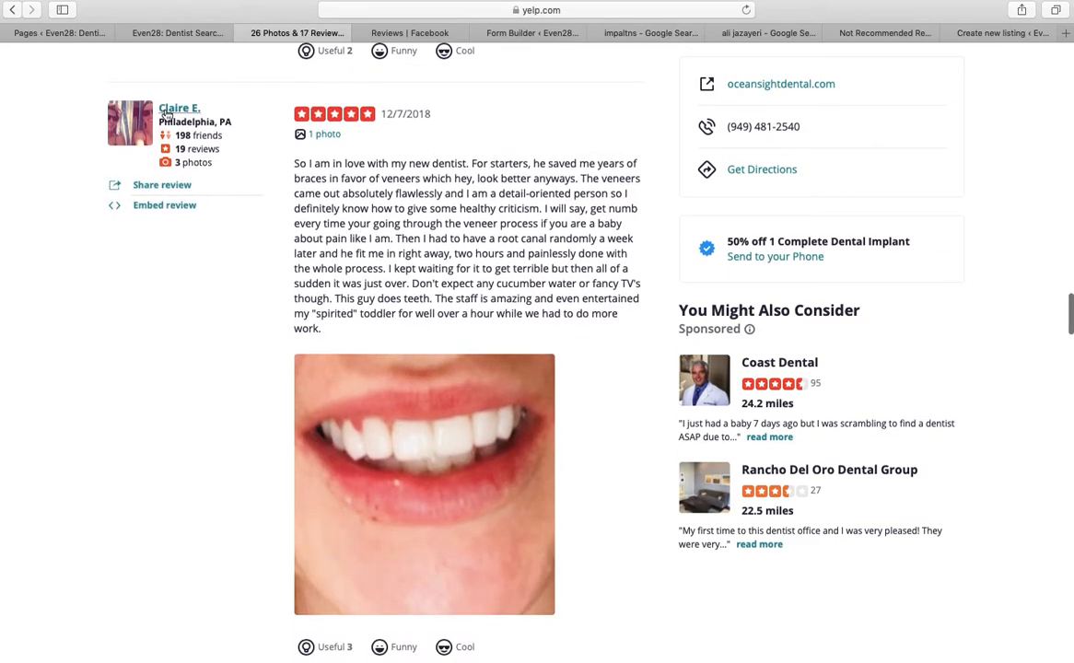
pyautogui.scroll(-8, 303, 130)
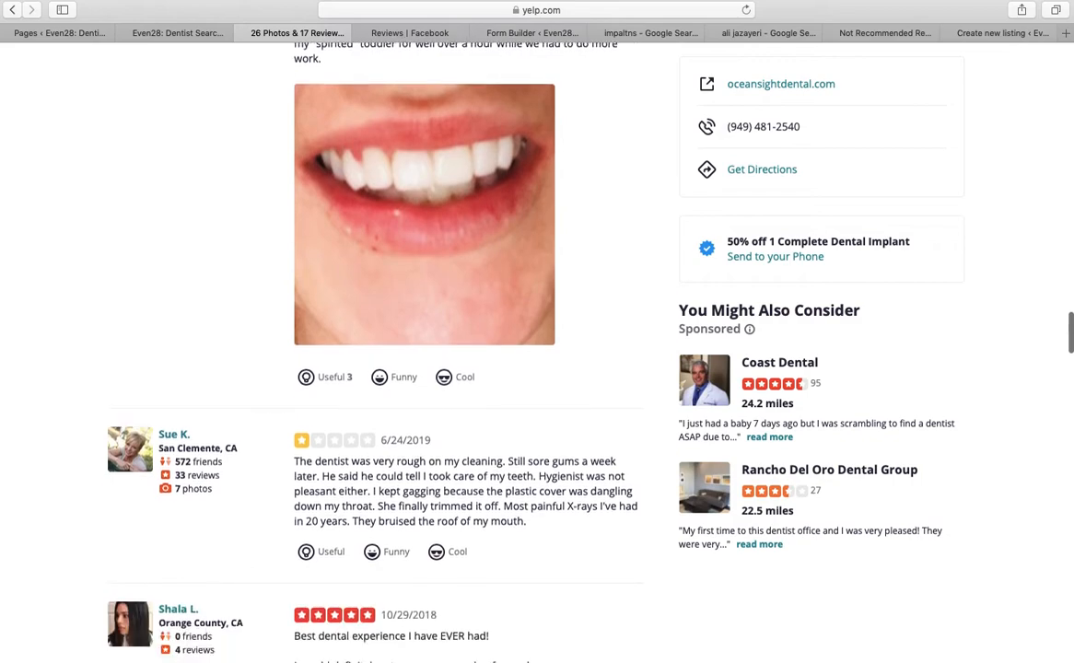
pyautogui.scroll(-4, 415, 304)
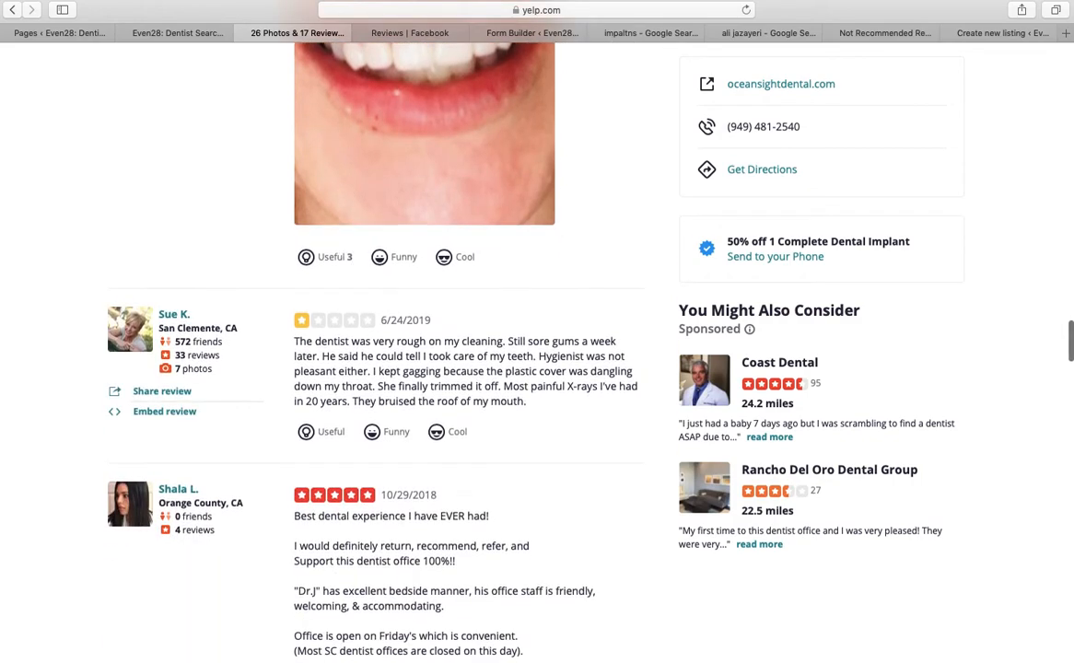
pyautogui.scroll(-5, 348, 229)
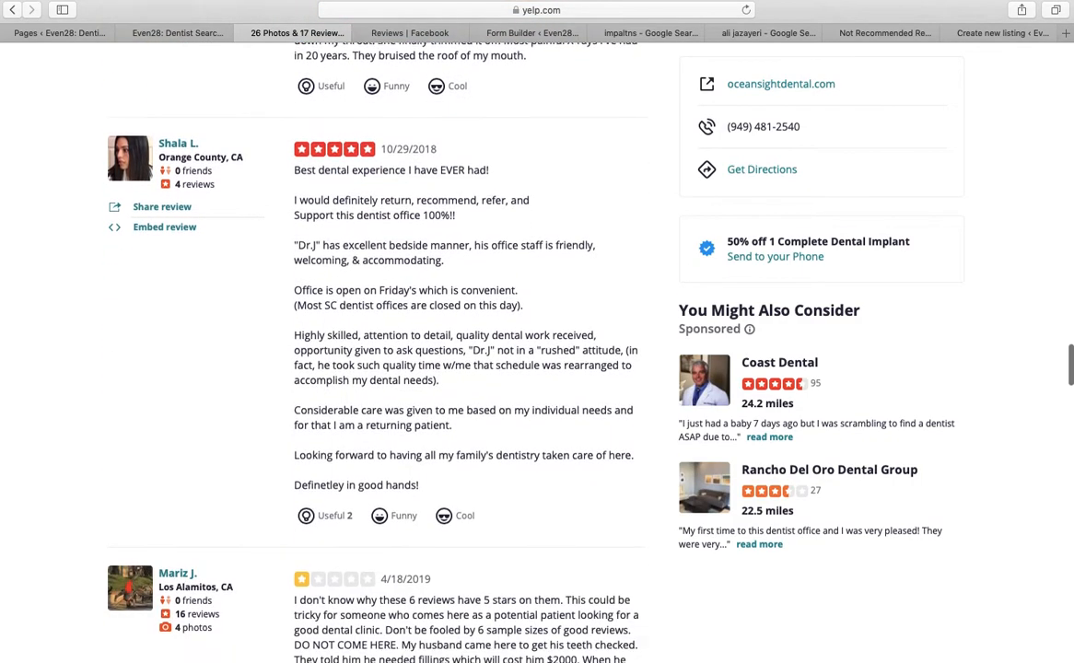
pyautogui.scroll(-5, 348, 229)
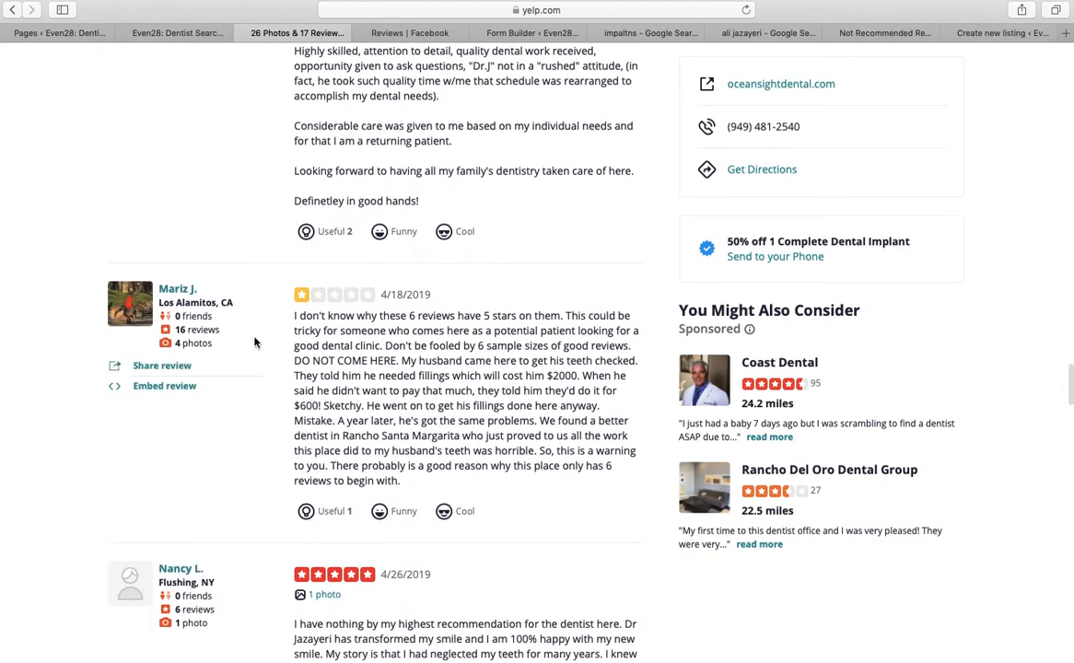
pyautogui.scroll(-9, 255, 342)
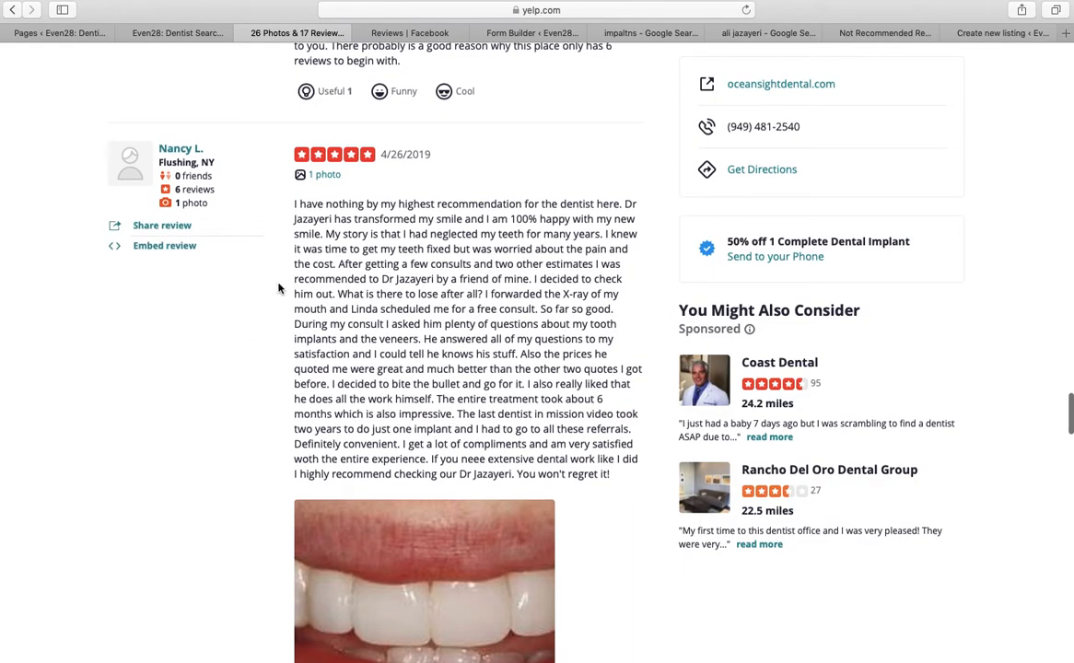
pyautogui.scroll(-12, 429, 352)
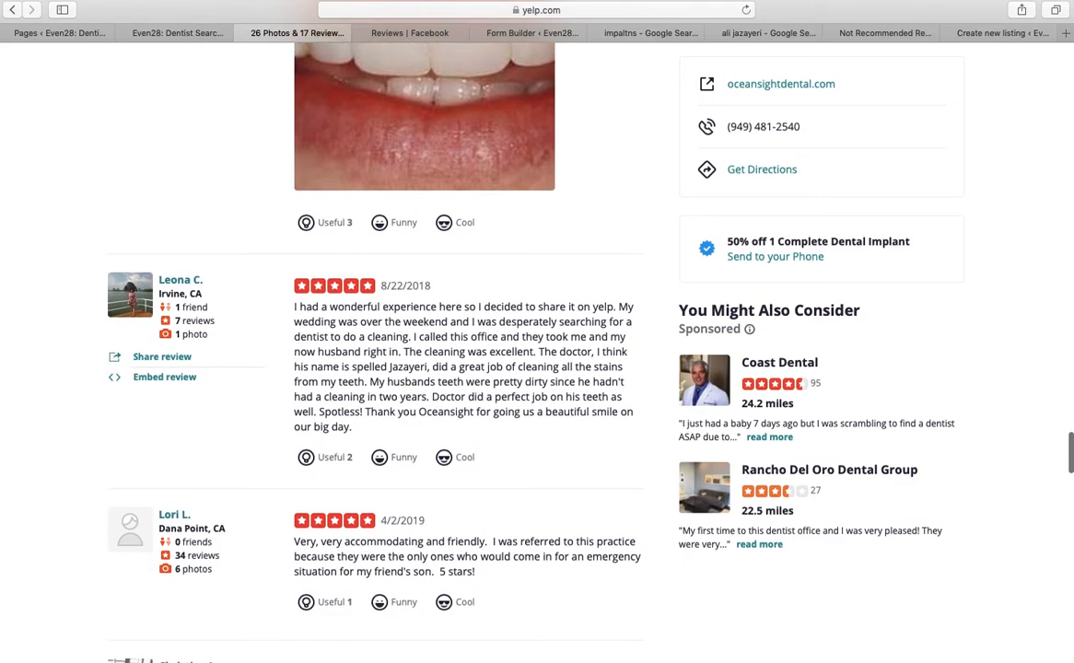
pyautogui.scroll(-3, 429, 352)
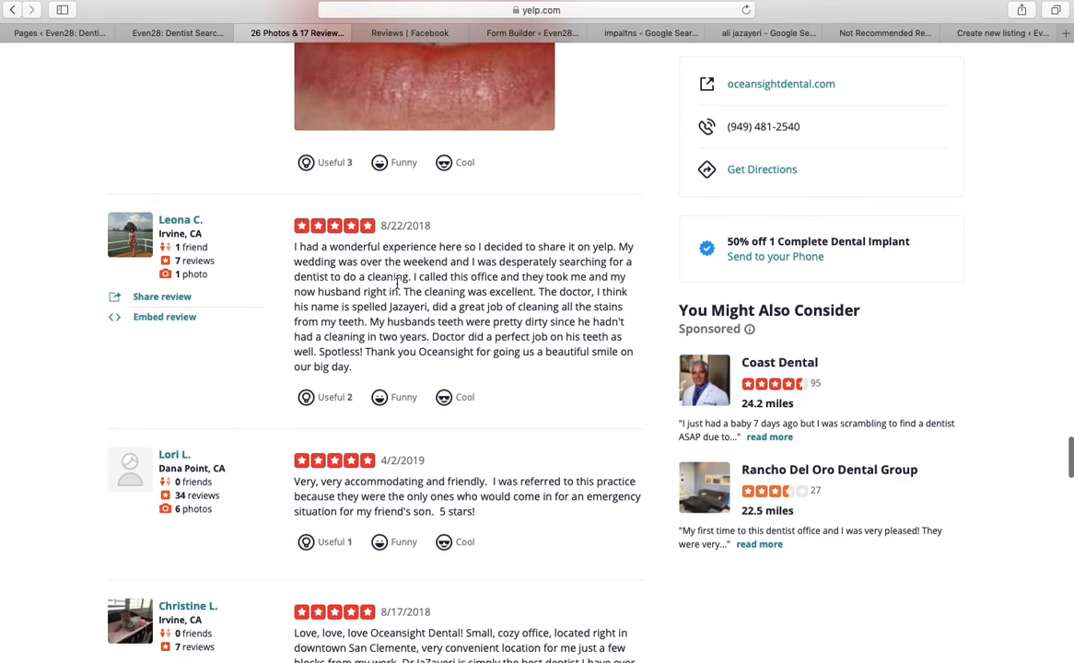
pyautogui.scroll(-3, 398, 284)
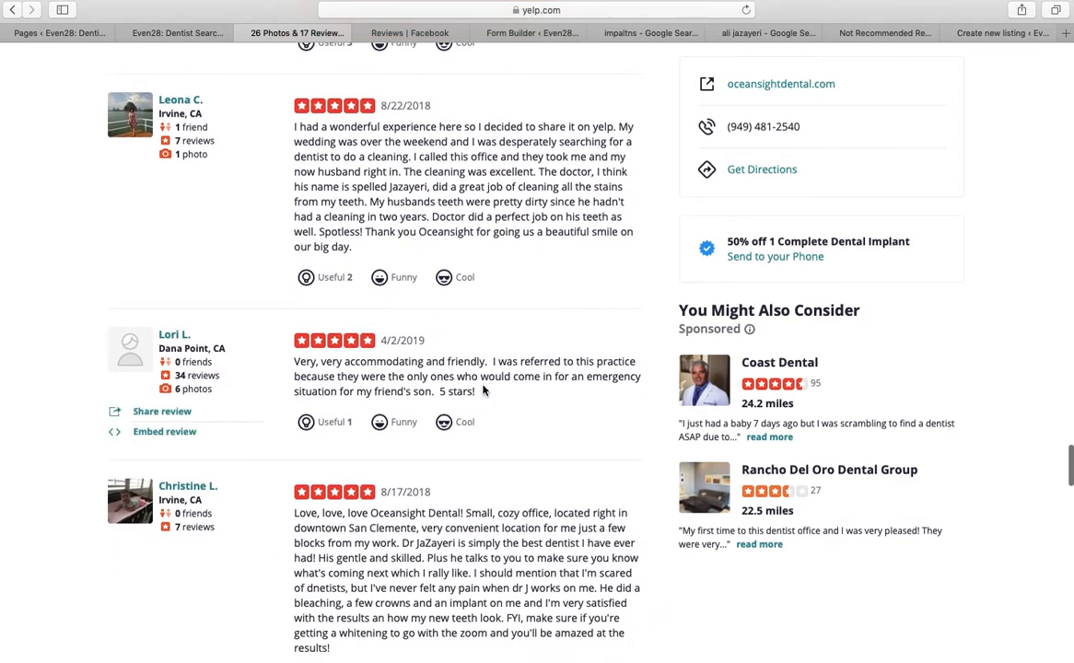
pyautogui.scroll(-9, 483, 391)
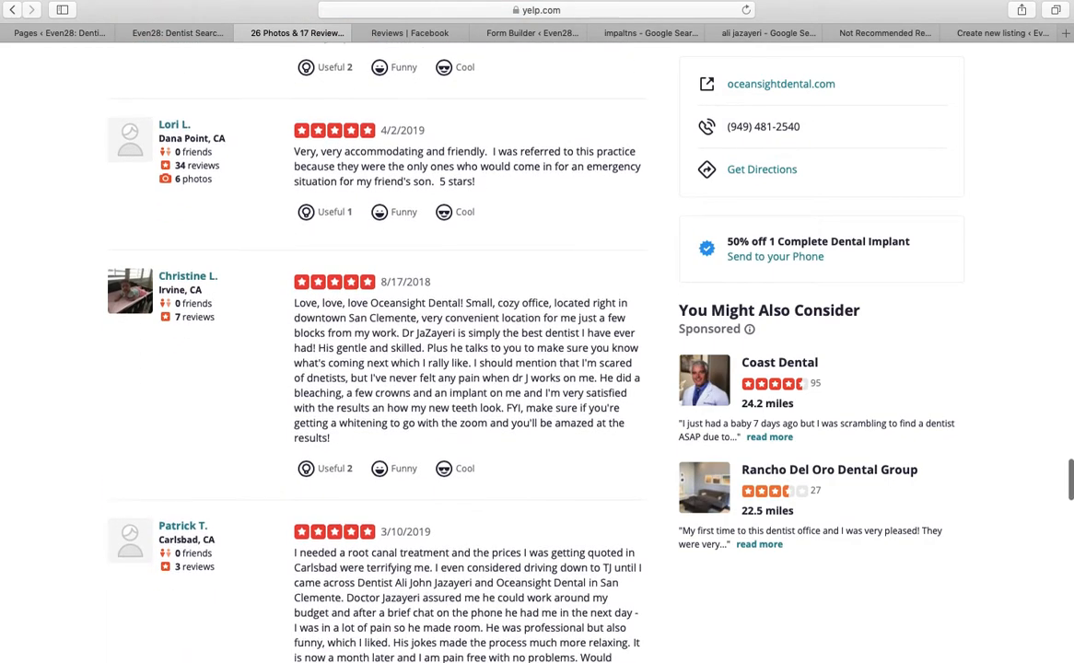
pyautogui.scroll(-7, 483, 390)
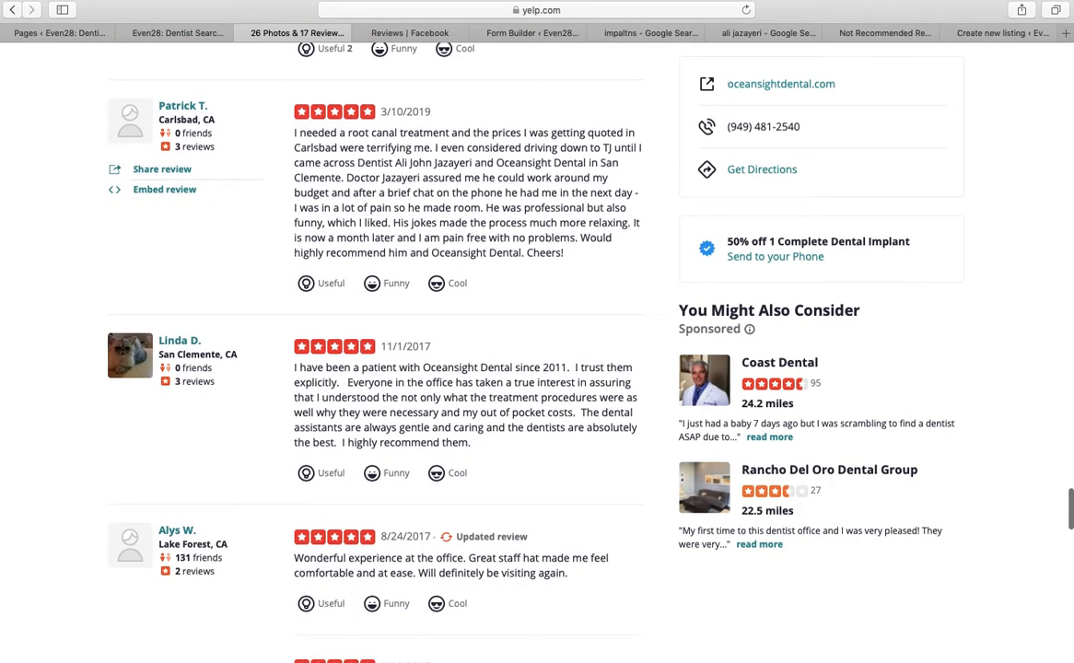
pyautogui.scroll(-5, 483, 391)
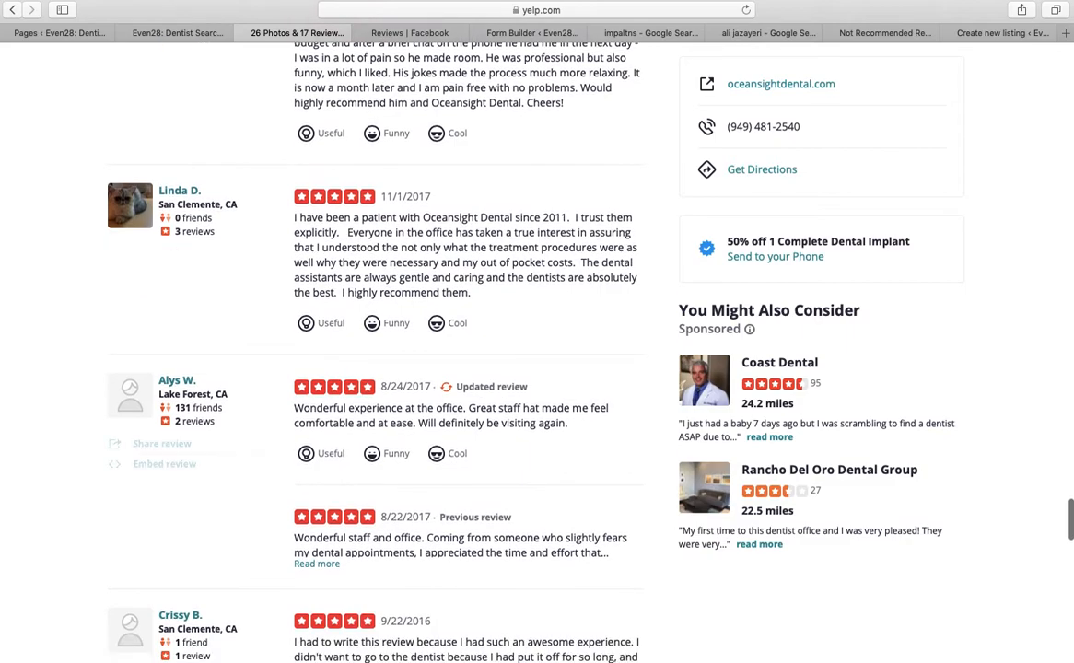
pyautogui.click(318, 474)
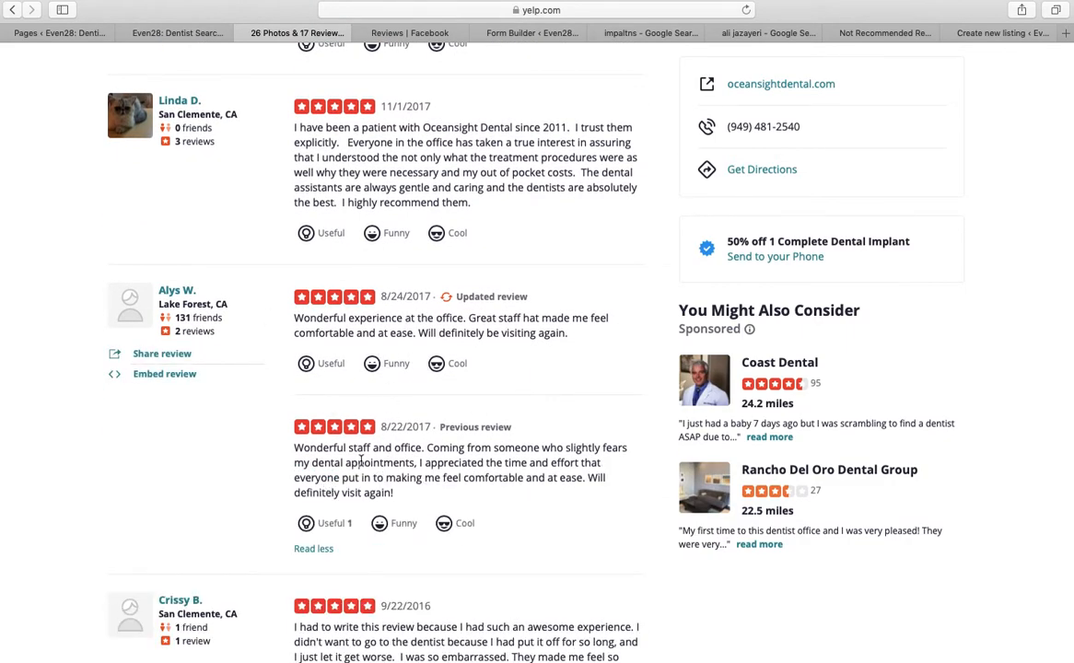
# Select the full text of that review and return to the Even28 dentist page
pyautogui.moveTo(399, 506); pyautogui.dragTo(295, 450)
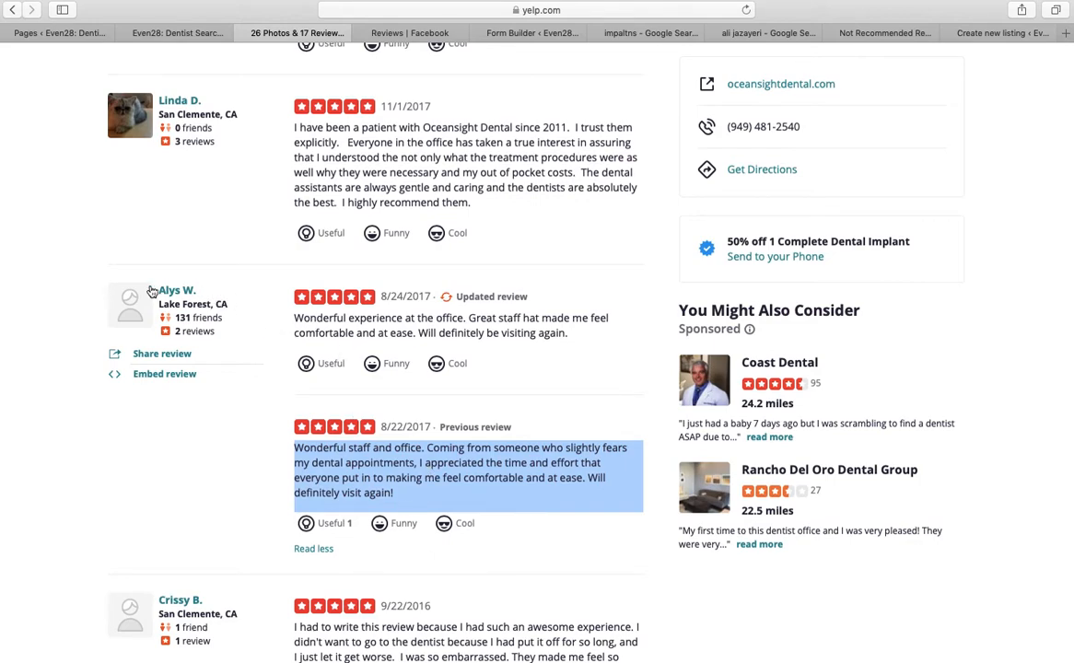
pyautogui.scroll(-4, 261, 330)
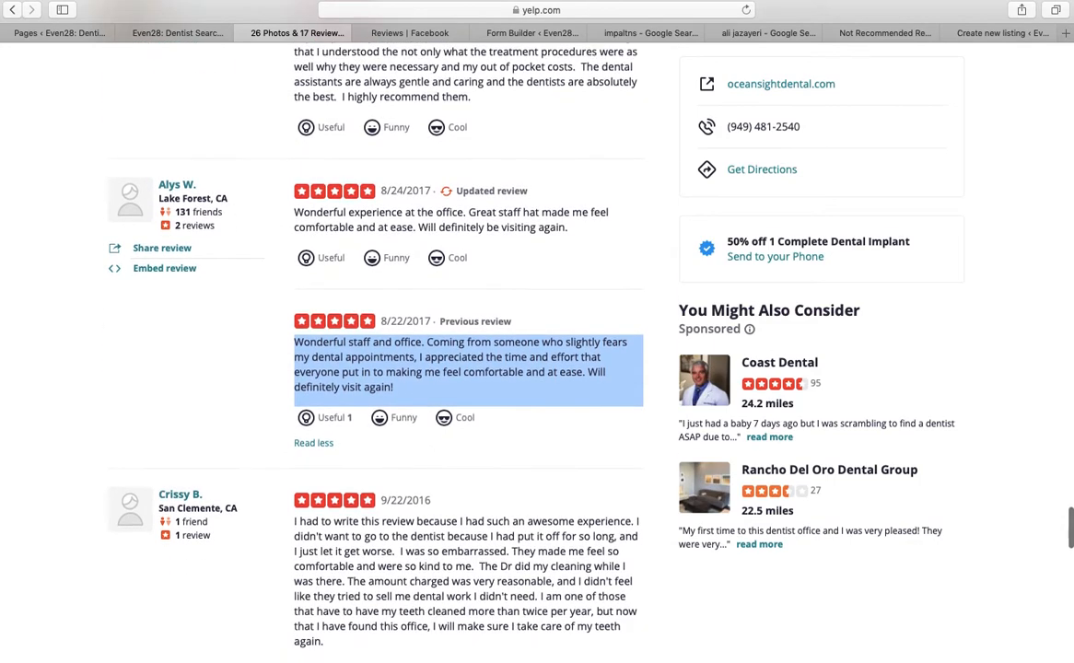
pyautogui.scroll(-4, 25, 232)
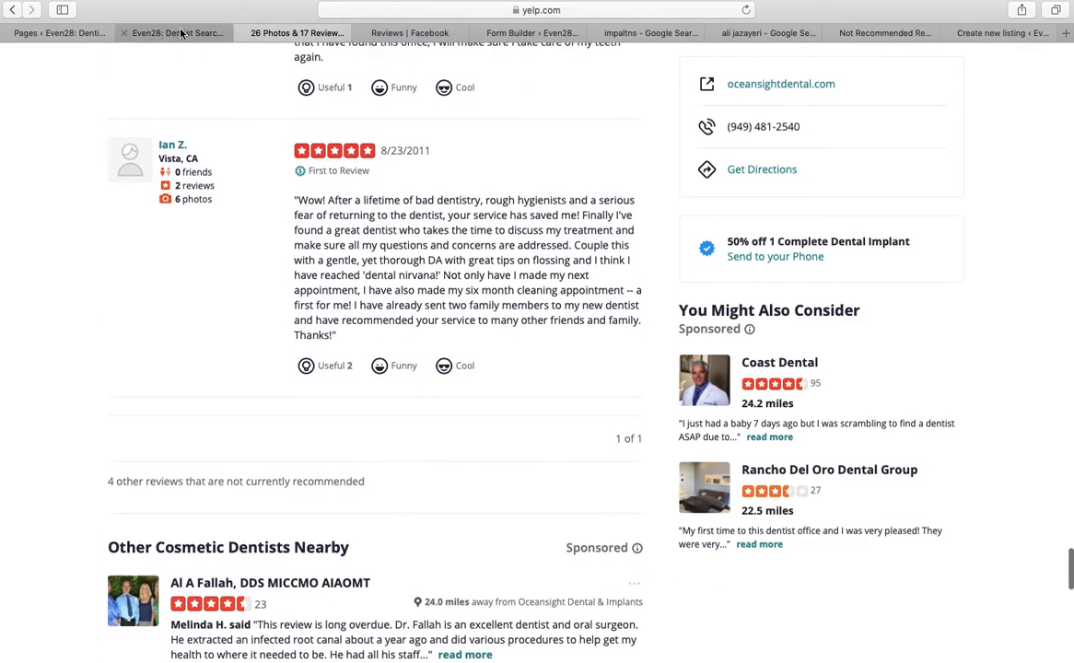
pyautogui.click(147, 33)
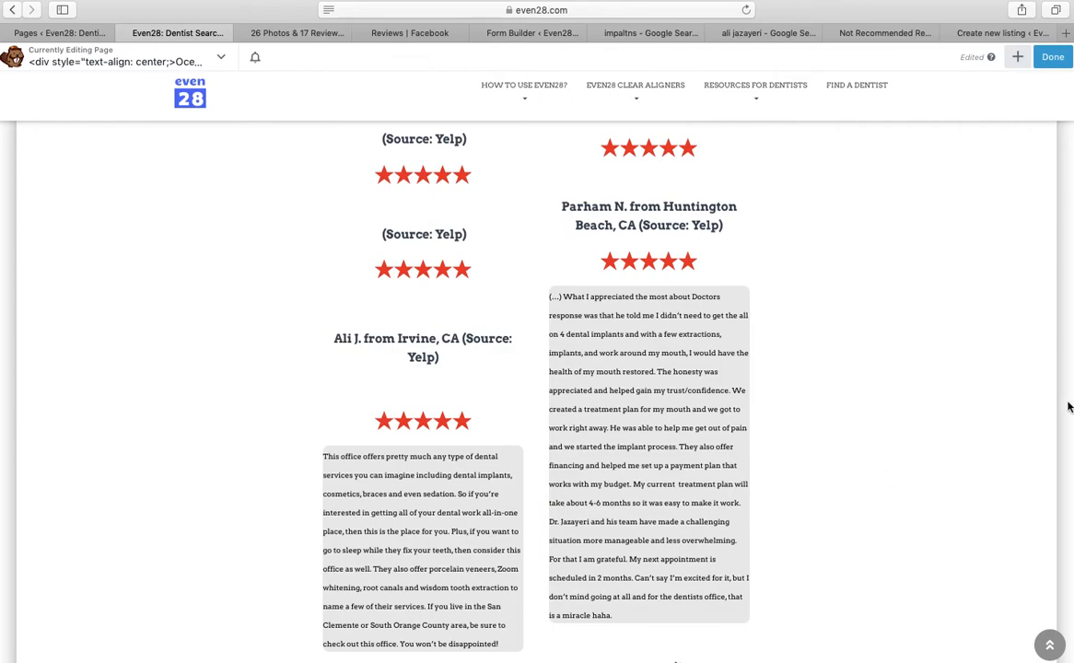
# Delete the four empty '(Source: Yelp)' review modules, confirming each deletion
pyautogui.scroll(2, 1059, 543)
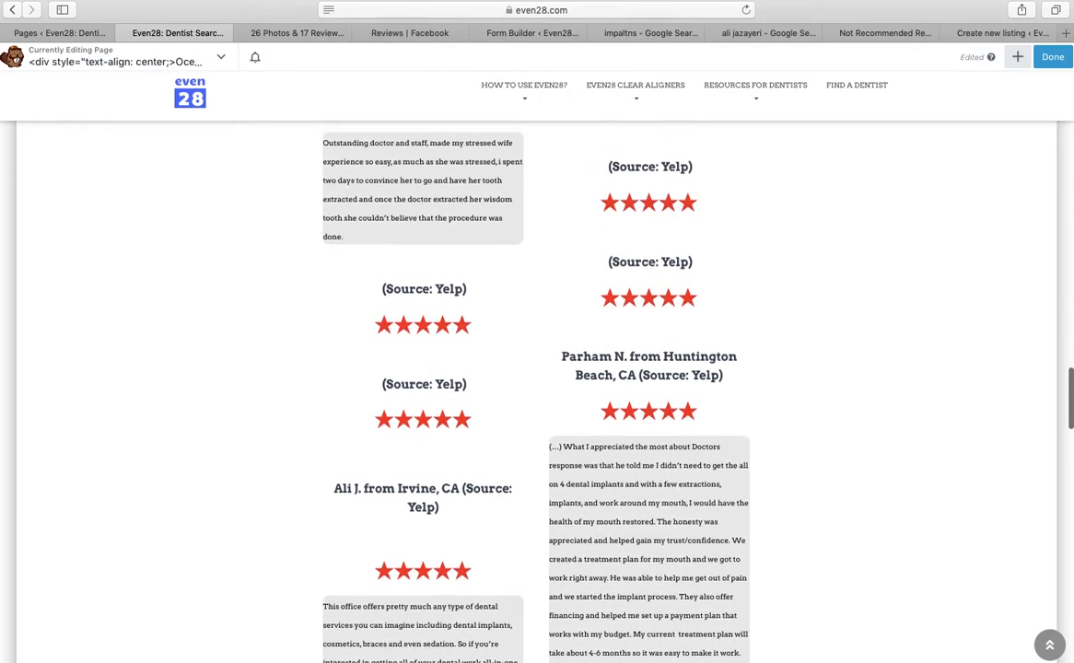
pyautogui.scroll(1, 537, 387)
pyautogui.scroll(4, 751, 263)
pyautogui.scroll(1, 260, 175)
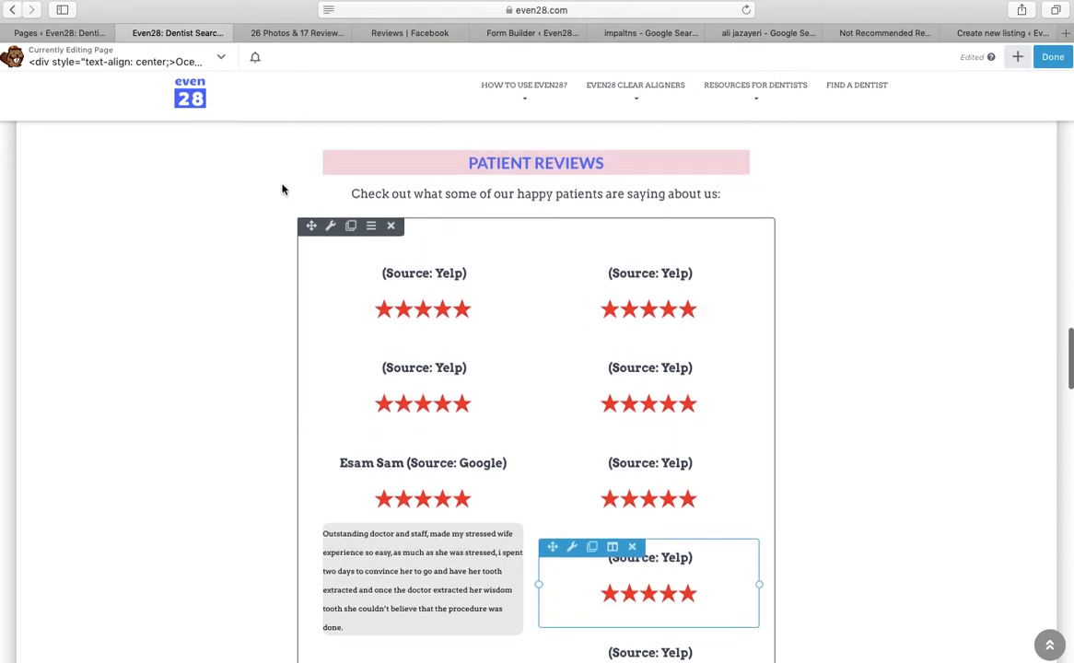
pyautogui.click(406, 263)
pyautogui.press('Return')
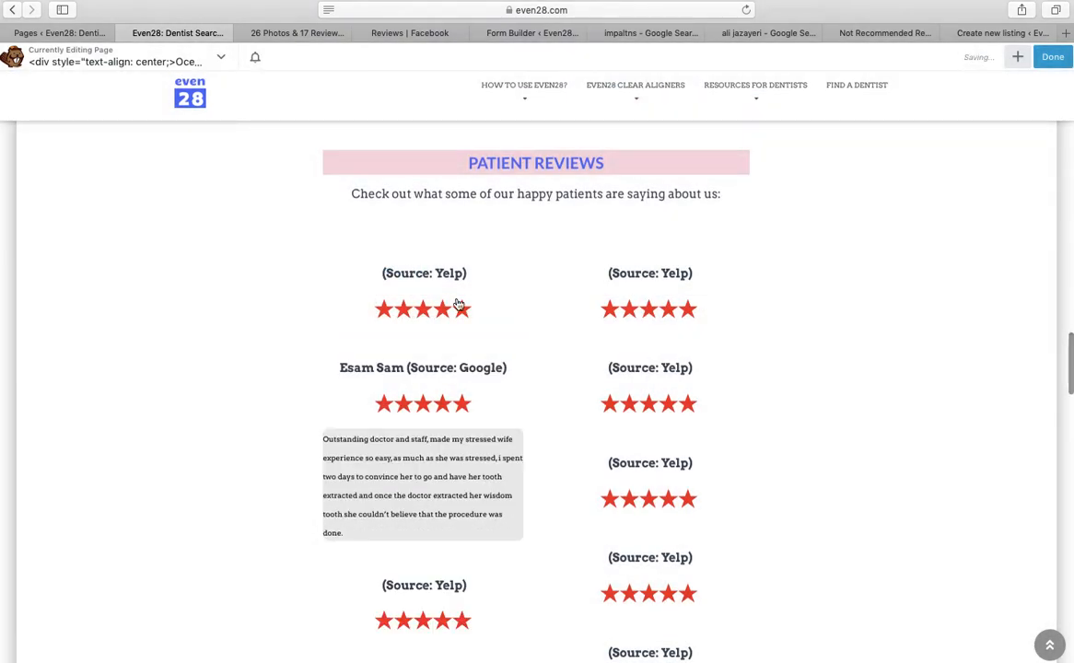
pyautogui.click(407, 263)
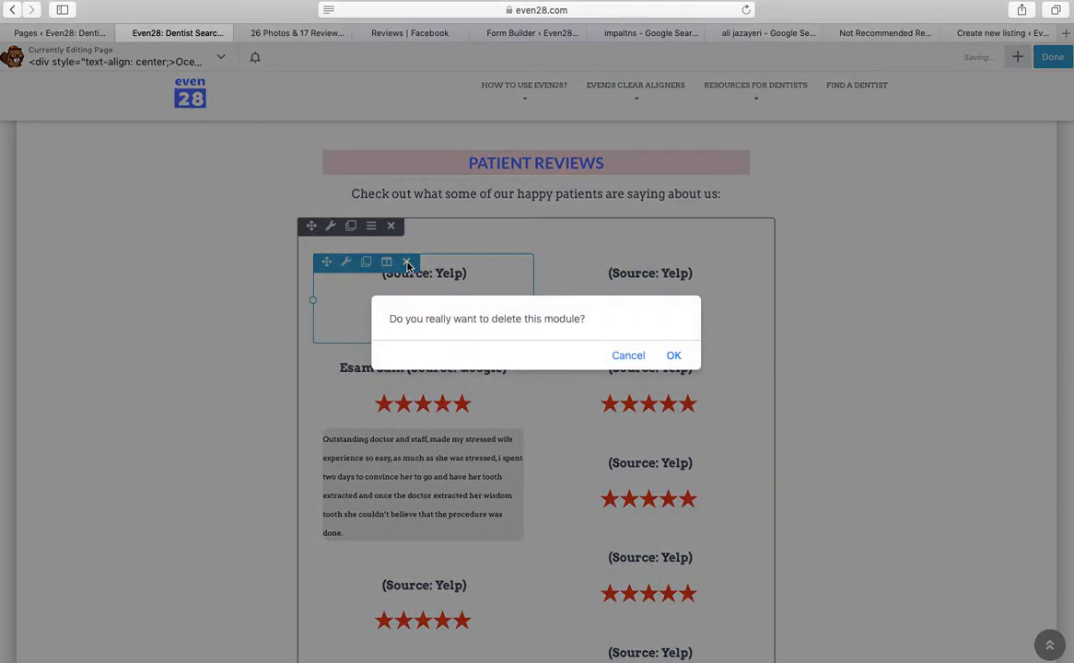
pyautogui.click(671, 356)
pyautogui.scroll(-1, 671, 355)
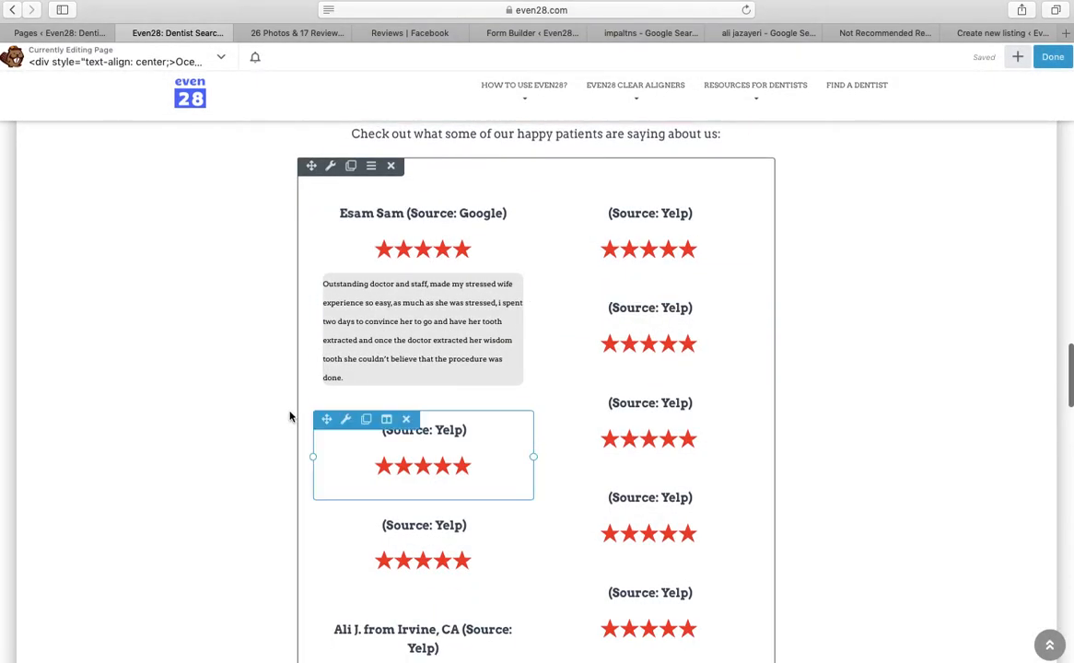
pyautogui.click(407, 420)
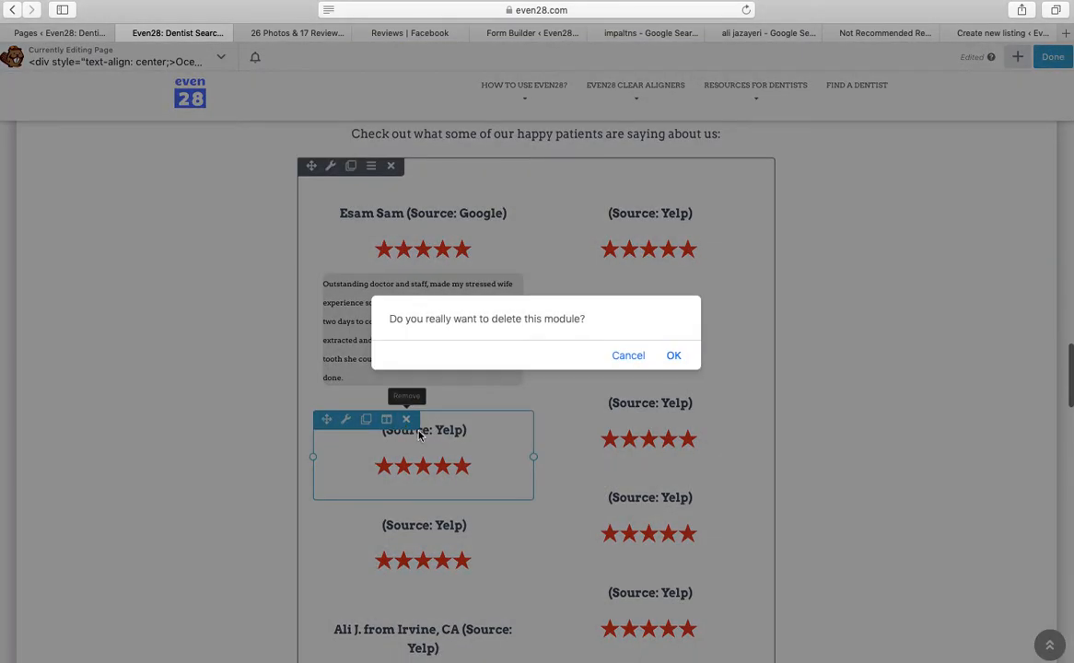
pyautogui.click(673, 356)
pyautogui.click(407, 421)
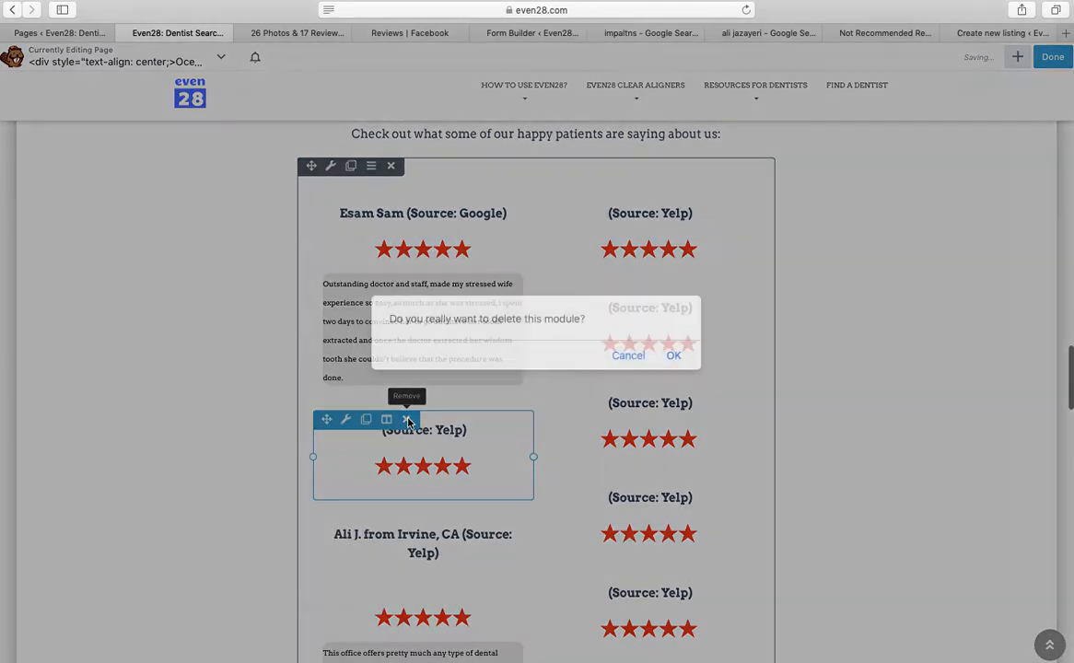
pyautogui.click(675, 358)
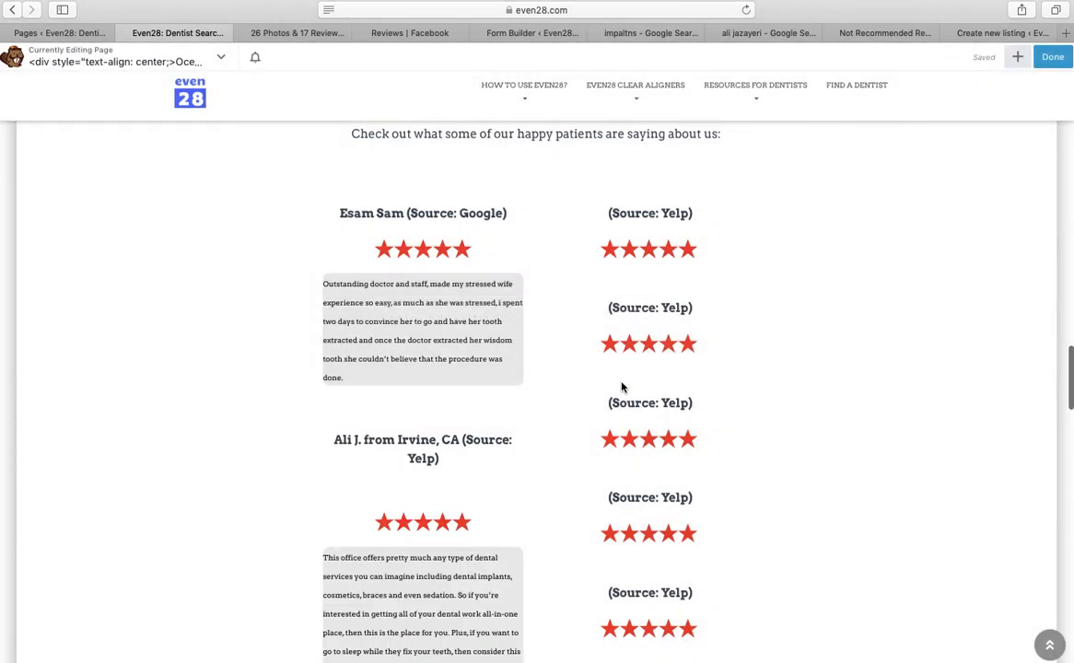
pyautogui.moveTo(1071, 386); pyautogui.dragTo(1065, 144)
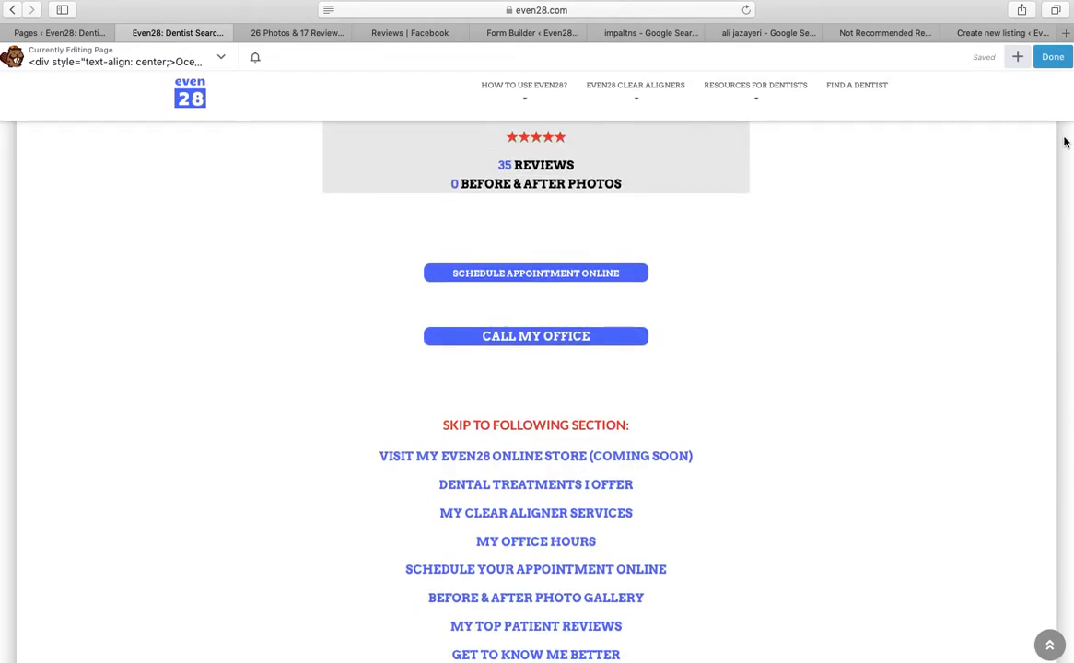
# Change '35 REVIEWS' to '5 REVIEWS' in the summary card text and save it
pyautogui.click(610, 244)
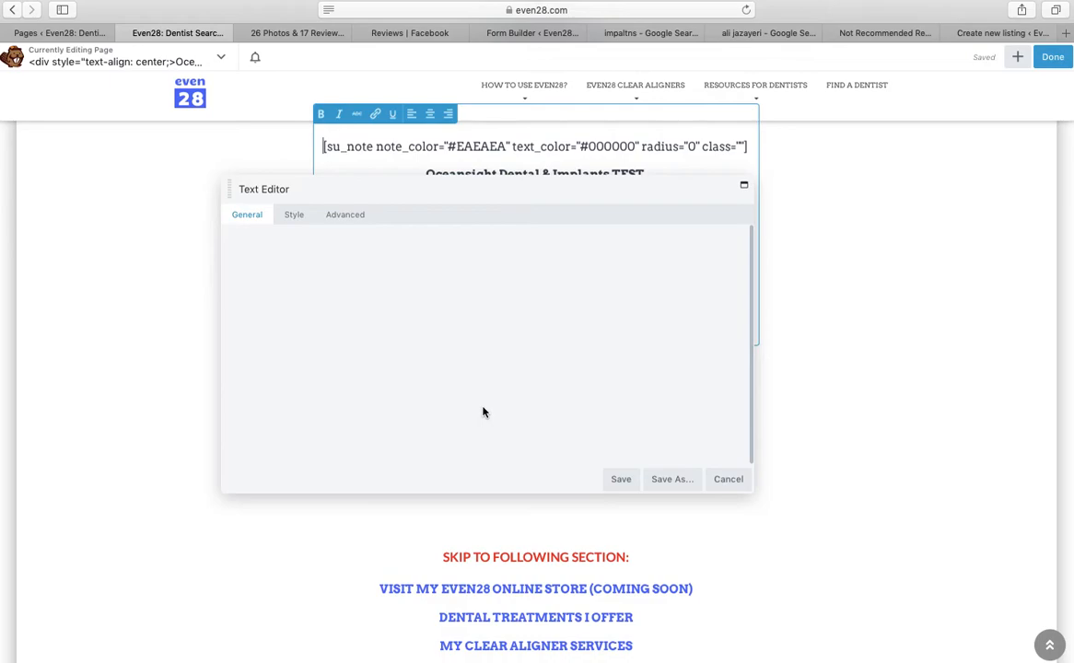
pyautogui.moveTo(455, 421); pyautogui.dragTo(444, 421)
pyautogui.press('BackSpace')
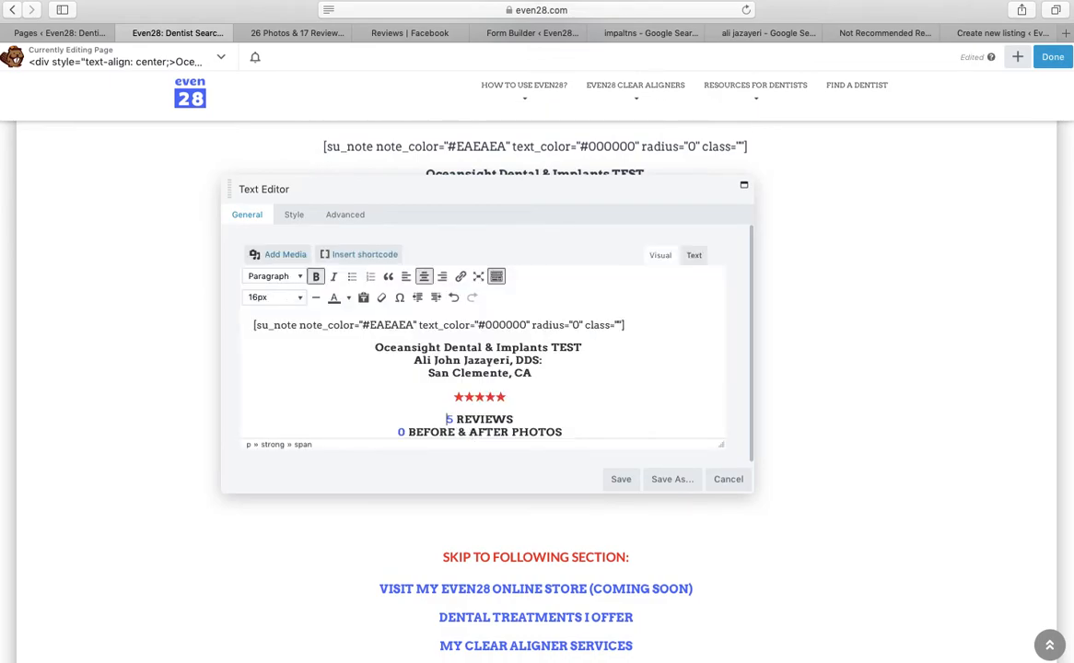
pyautogui.click(622, 480)
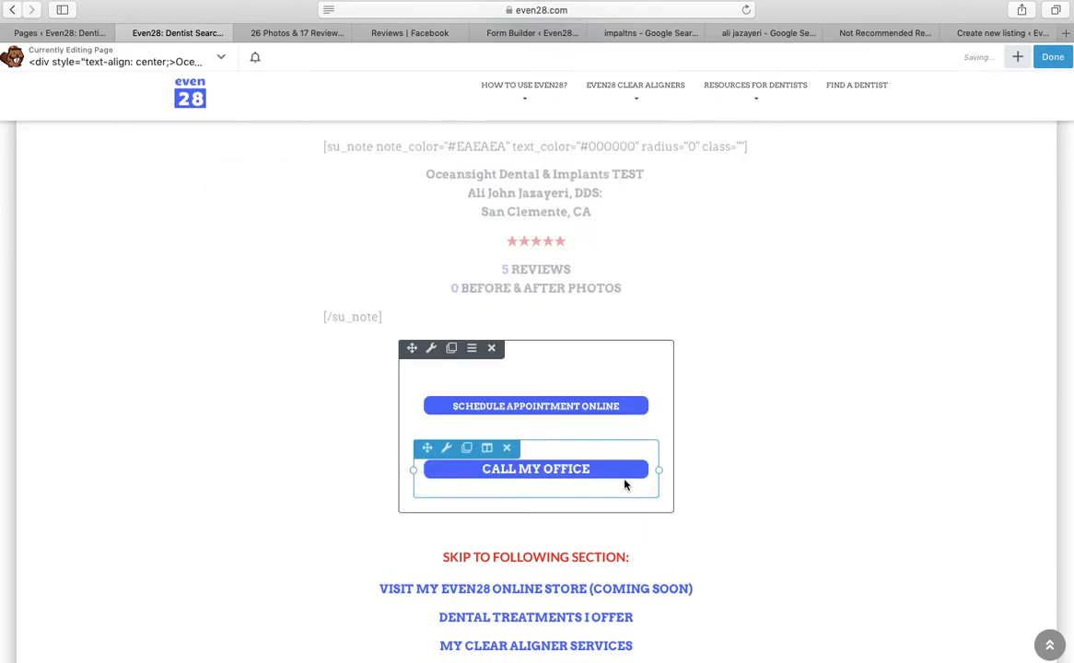
# Scroll down through the testimonials grid to the 'A Word From Your Doctor' section
pyautogui.scroll(-5, 625, 484)
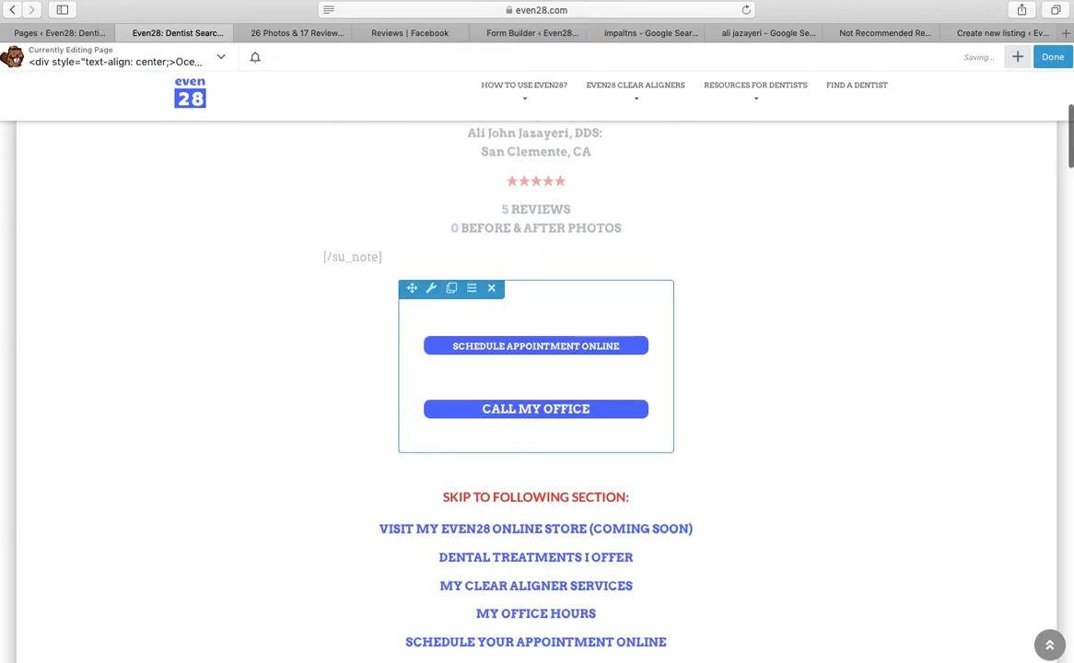
pyautogui.scroll(-2, 537, 387)
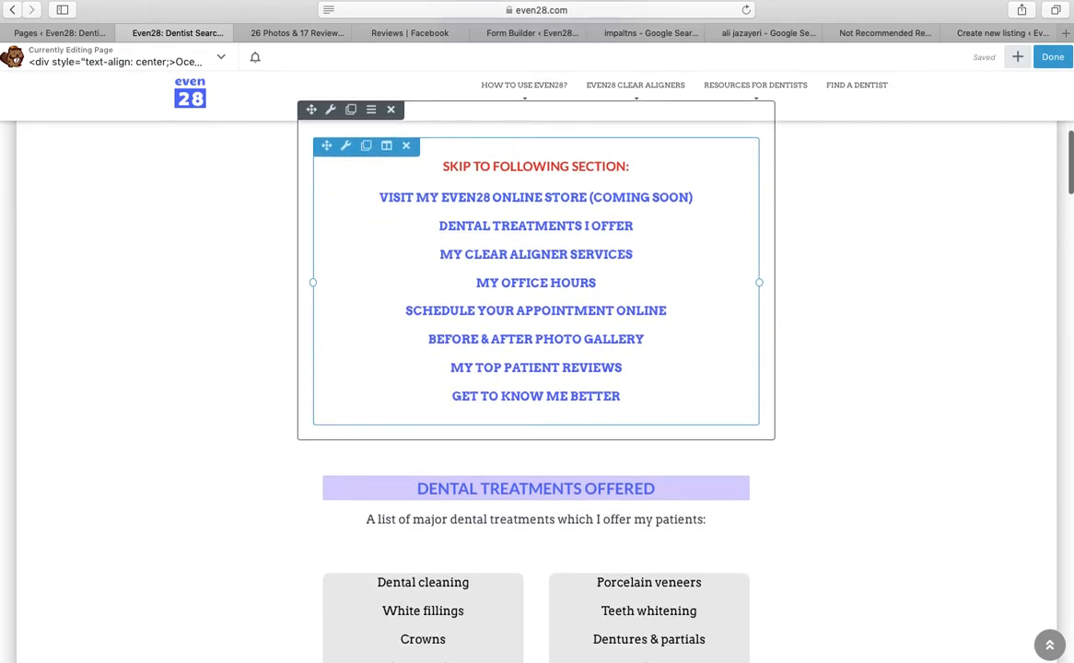
pyautogui.scroll(-8, 536, 387)
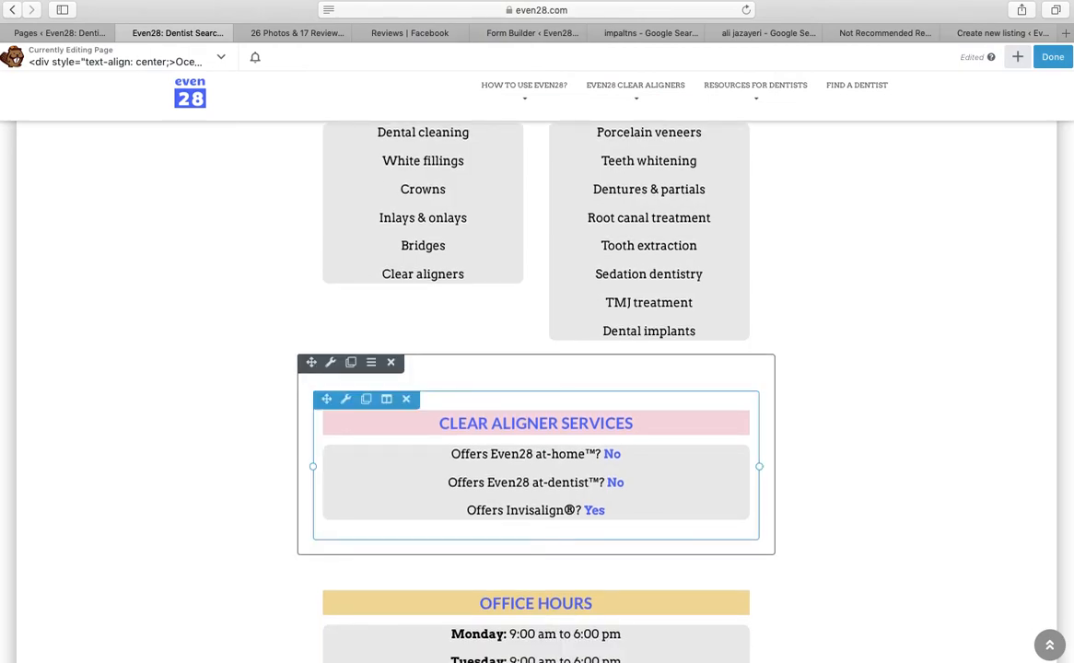
pyautogui.scroll(-9, 536, 387)
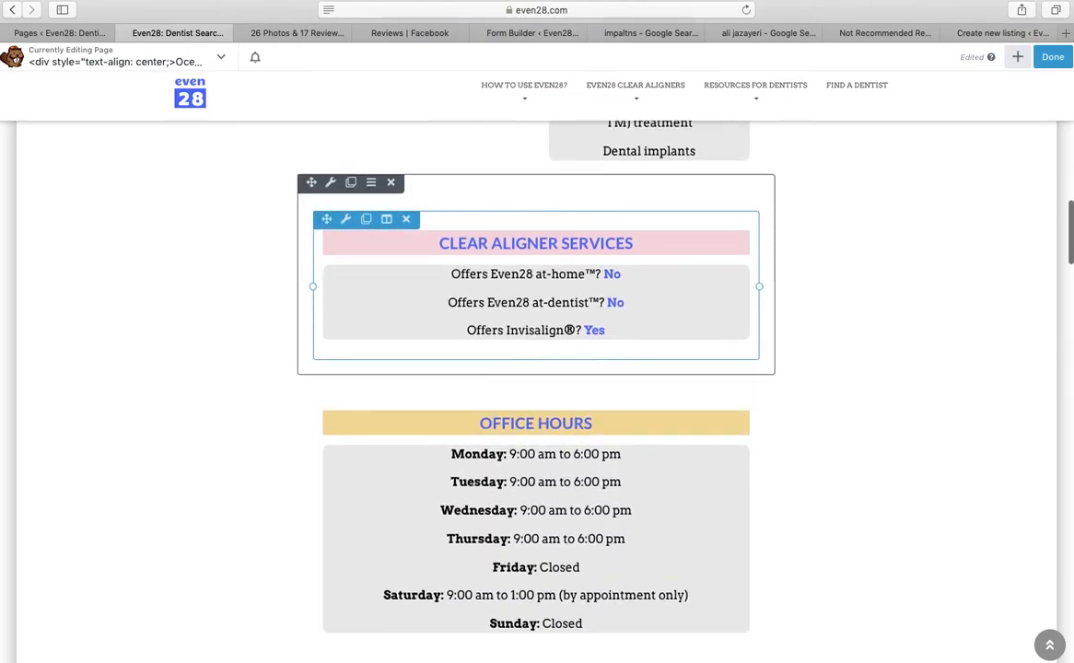
pyautogui.scroll(-9, 536, 387)
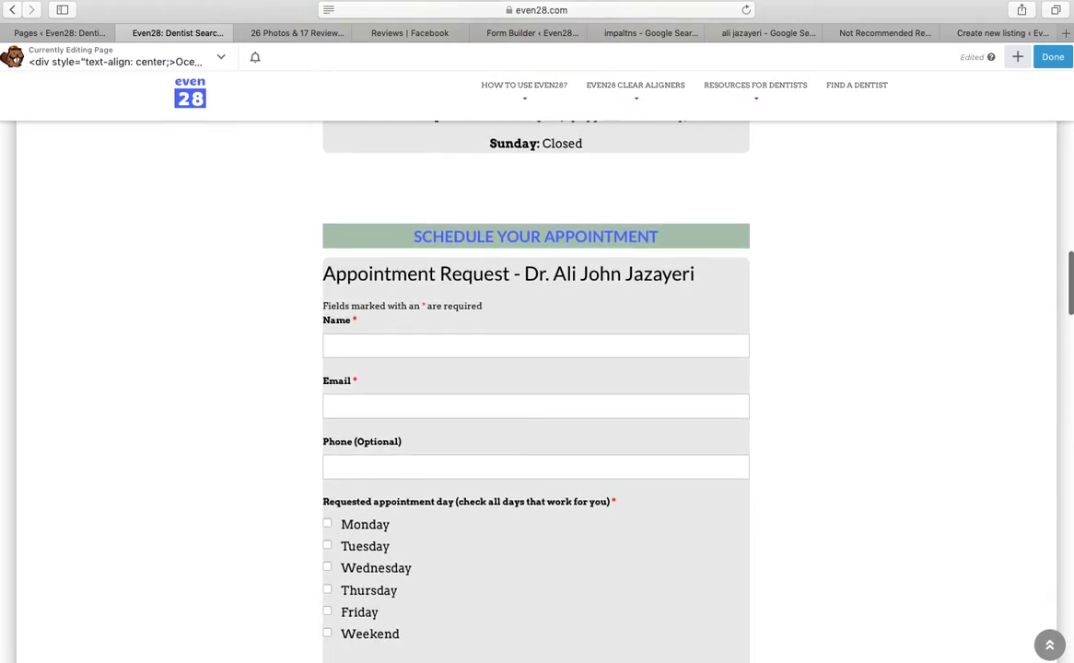
pyautogui.scroll(-13, 536, 387)
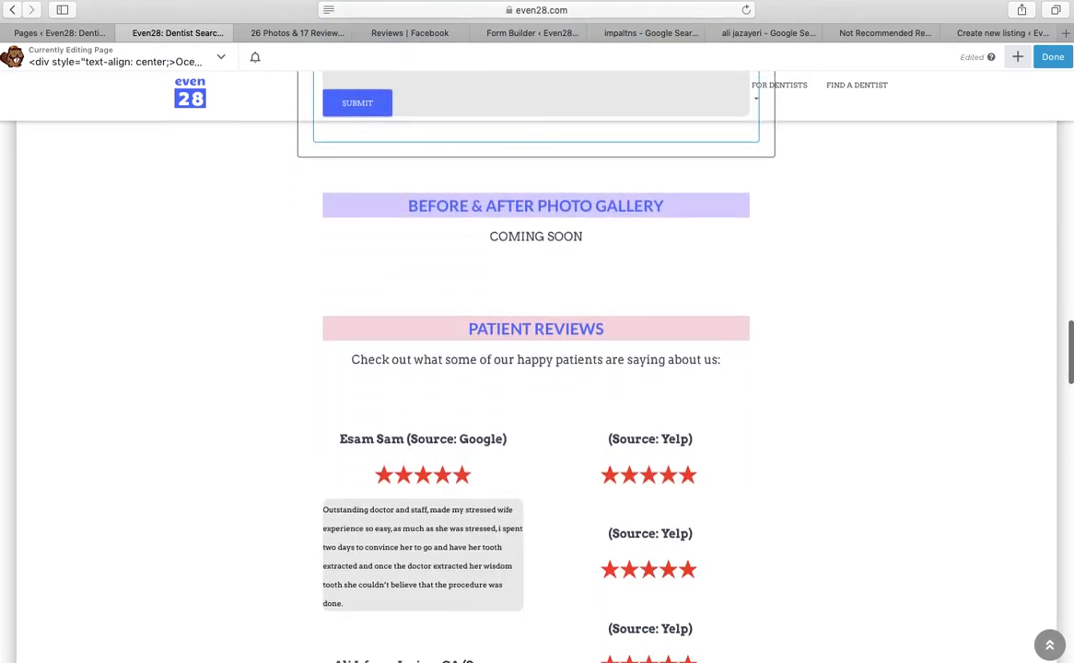
pyautogui.scroll(-11, 536, 387)
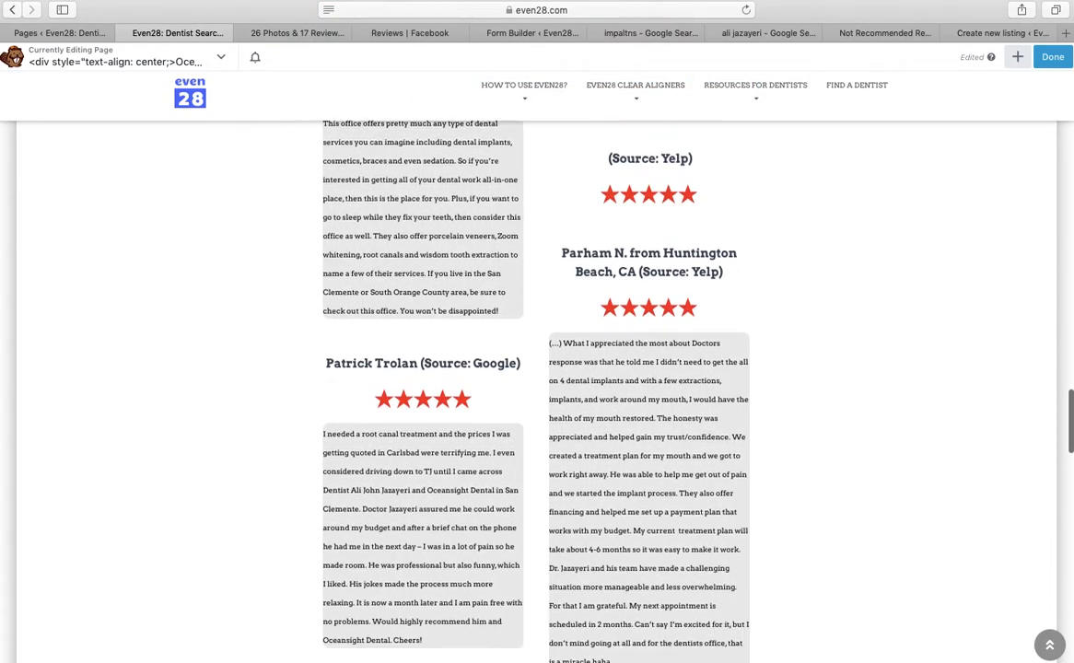
pyautogui.scroll(-6, 645, 438)
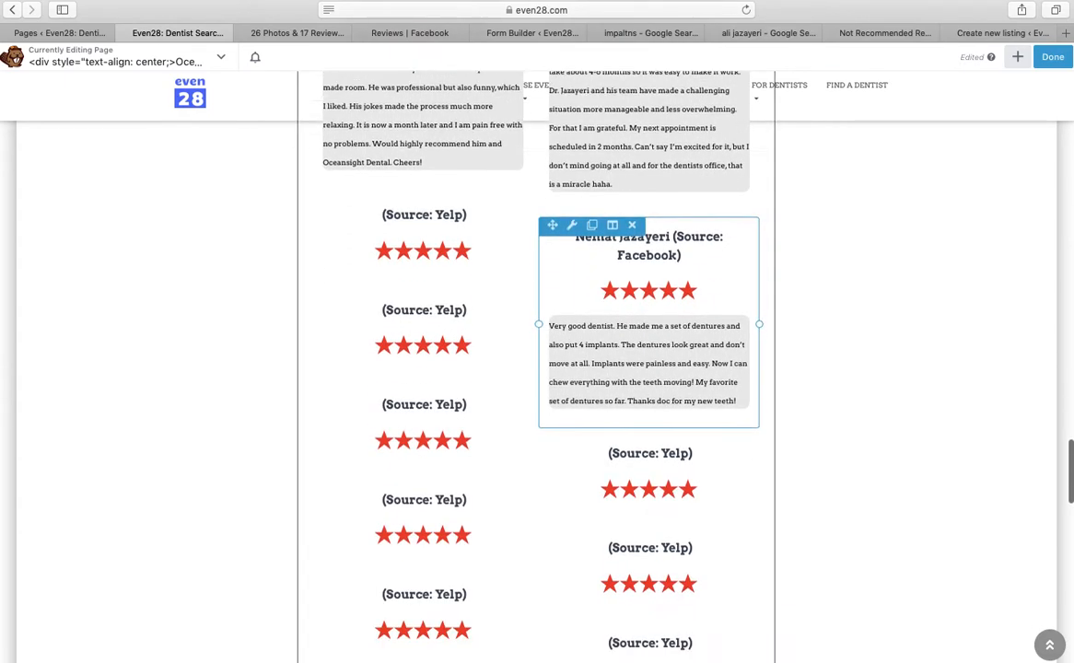
pyautogui.scroll(-6, 645, 438)
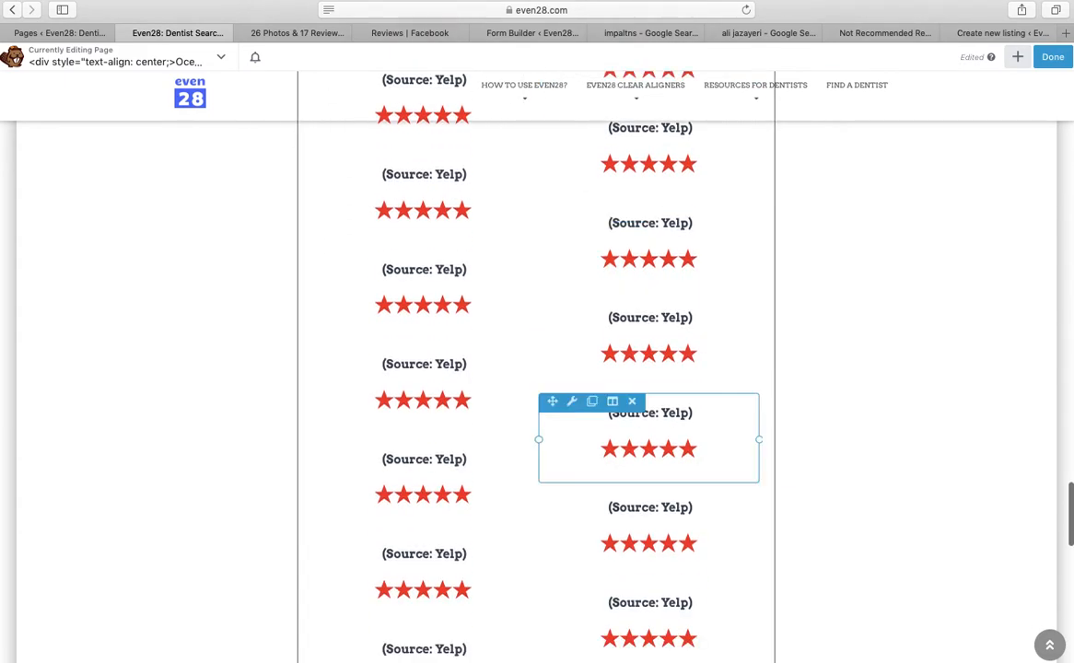
pyautogui.scroll(-5, 645, 498)
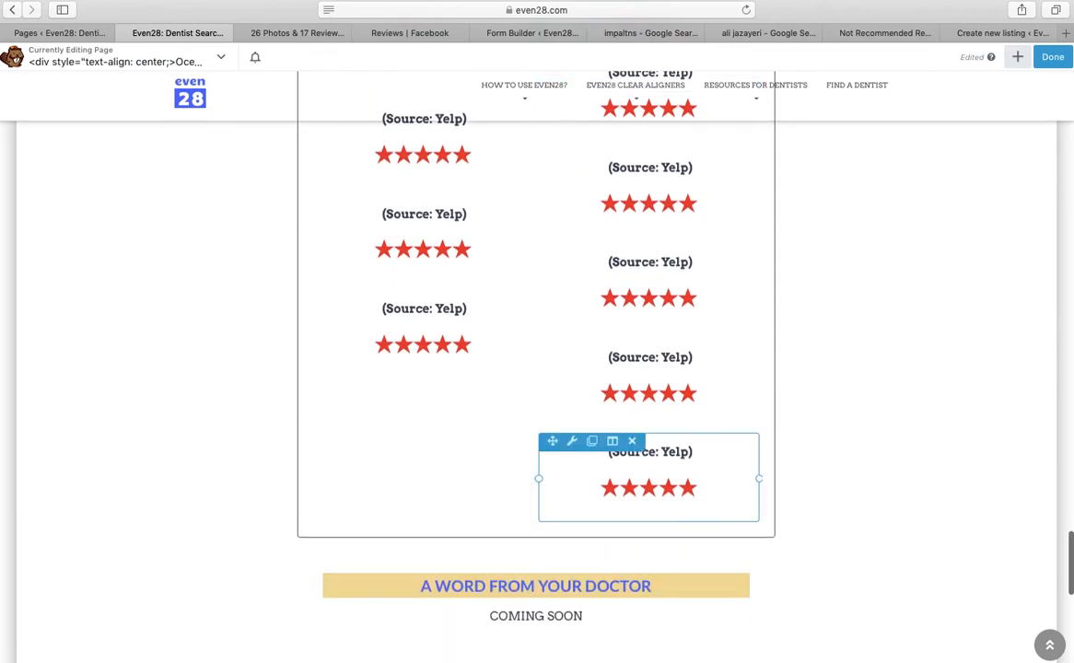
pyautogui.scroll(-3, 645, 497)
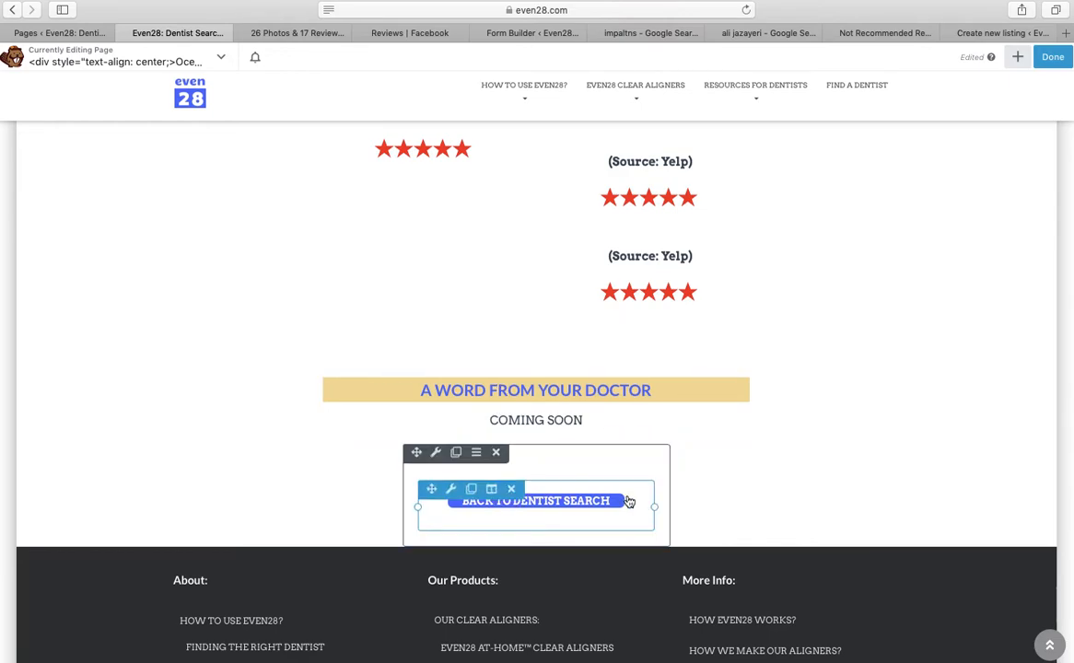
pyautogui.click(596, 512)
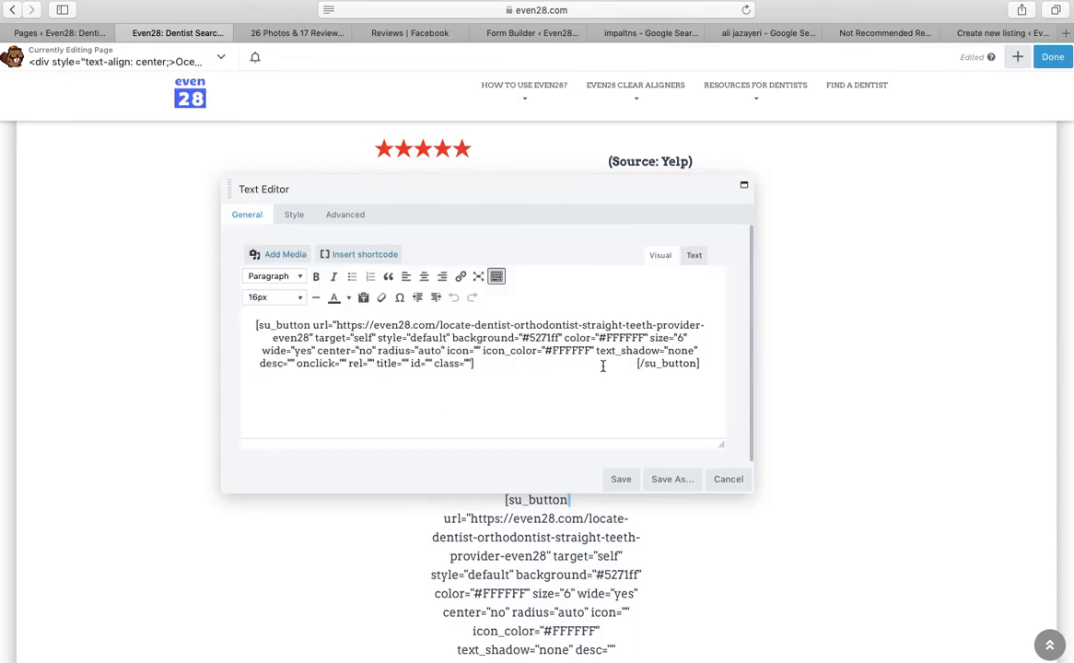
pyautogui.click(728, 479)
pyautogui.click(536, 503)
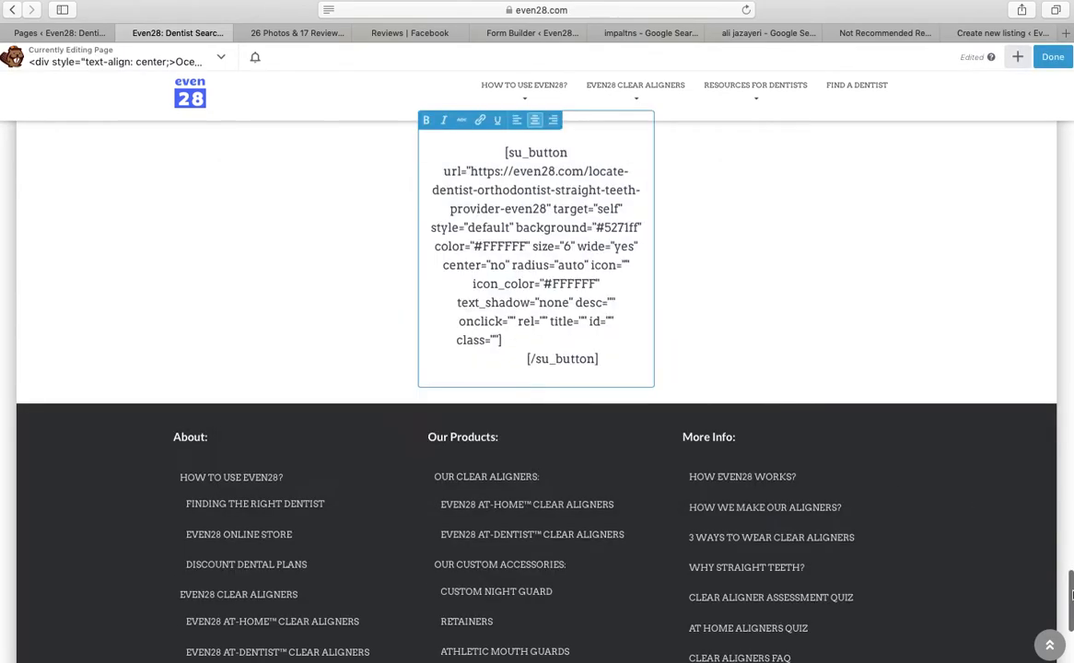
pyautogui.click(728, 479)
pyautogui.moveTo(1071, 598); pyautogui.dragTo(1057, 402)
pyautogui.scroll(10, 1057, 403)
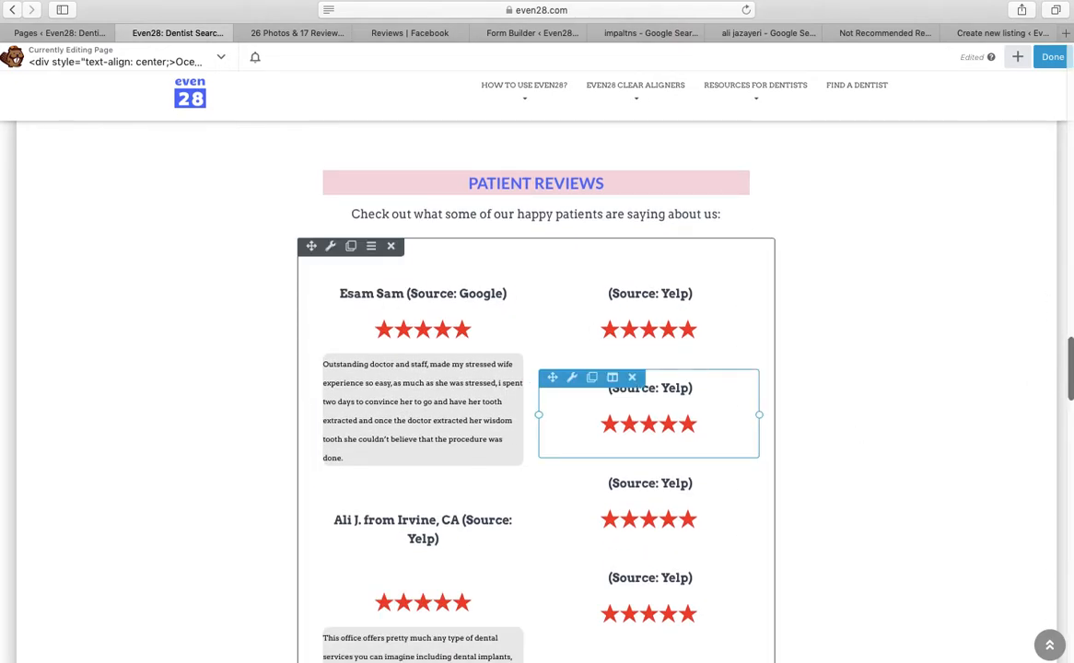
pyautogui.scroll(1, 649, 419)
pyautogui.scroll(-1, 649, 420)
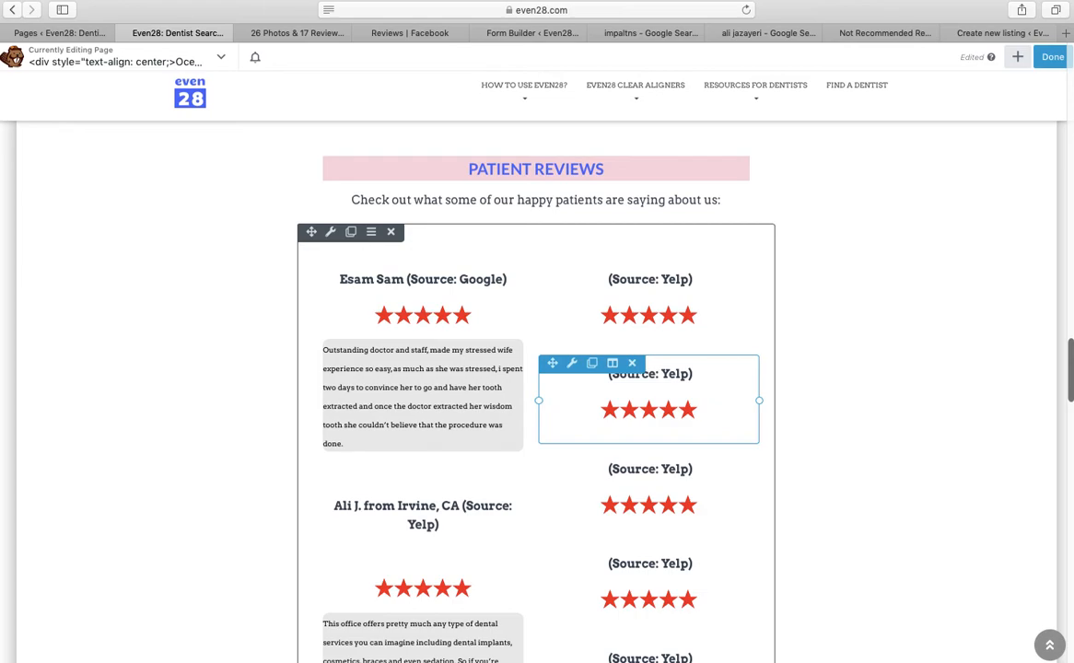
pyautogui.scroll(4, 536, 396)
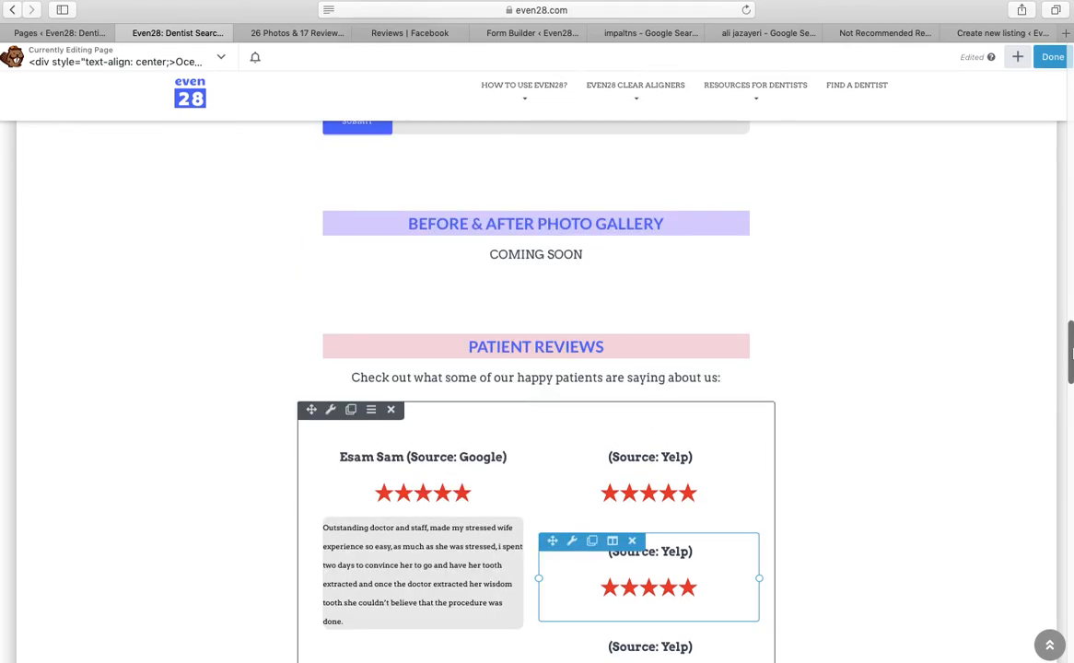
pyautogui.scroll(15, 537, 397)
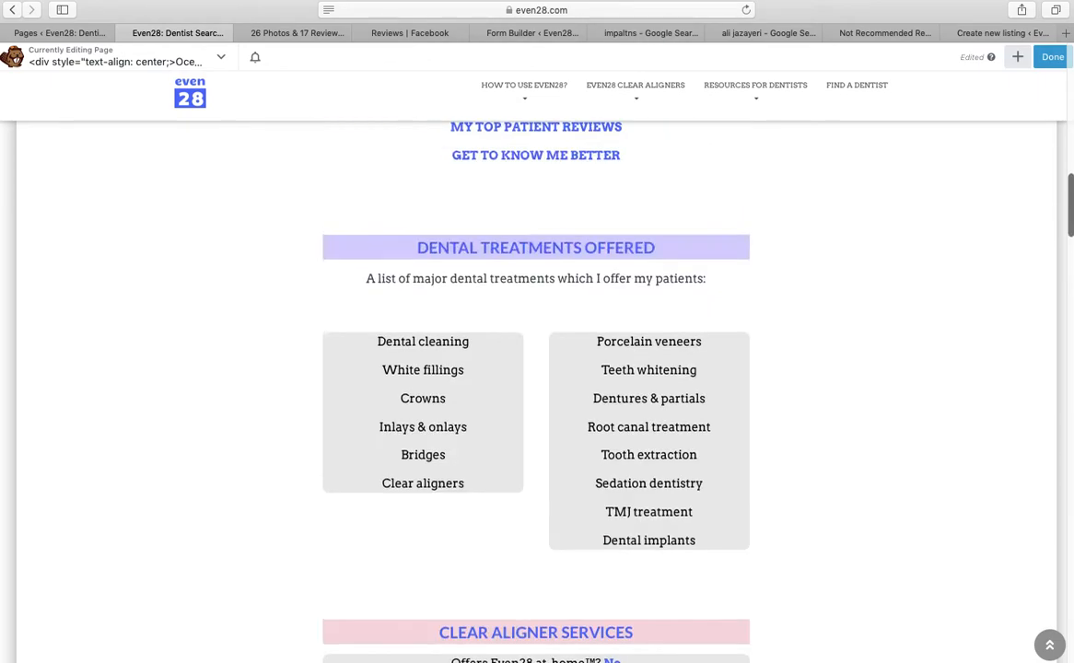
pyautogui.scroll(10, 1071, 117)
# Publish the profile page changes, reload the live page, then go to the Pages admin list
pyautogui.click(1056, 60)
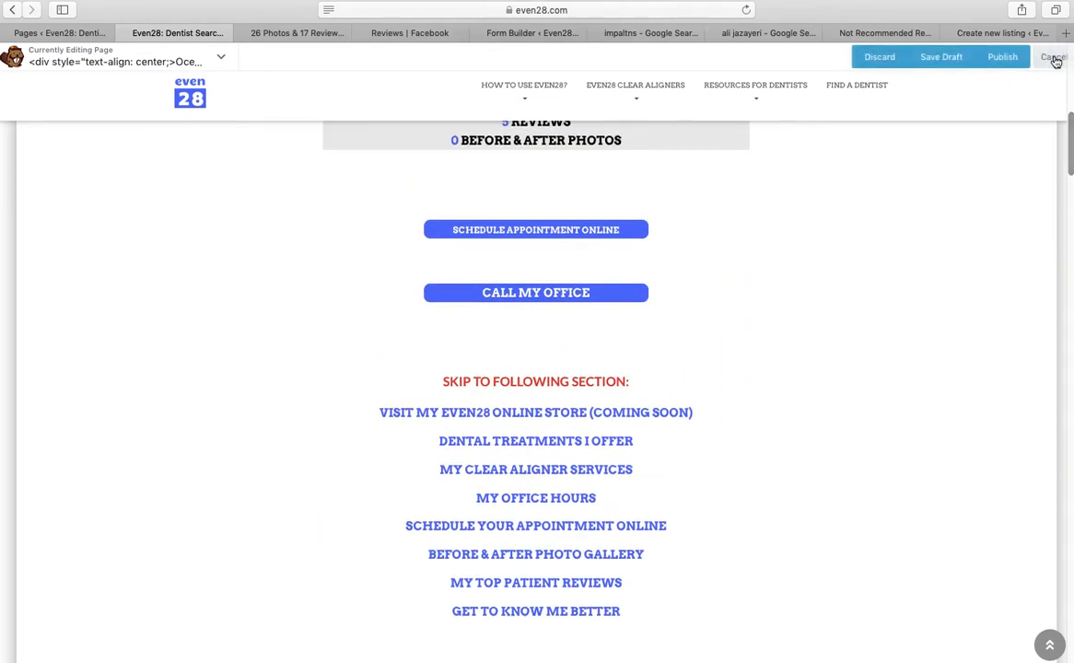
pyautogui.click(1000, 67)
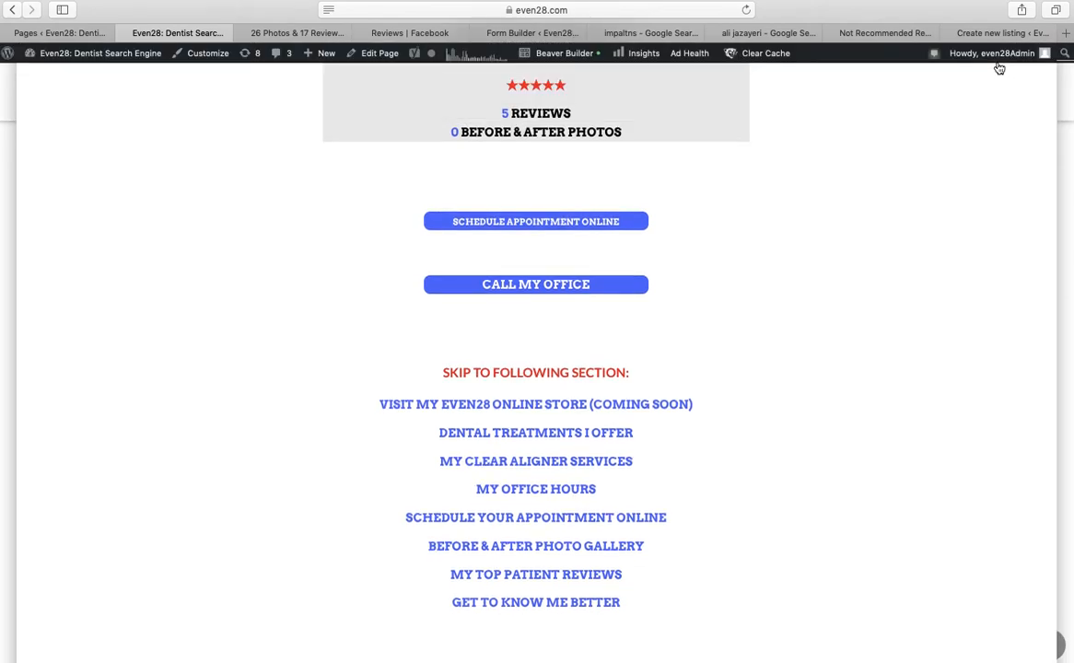
pyautogui.click(621, 26)
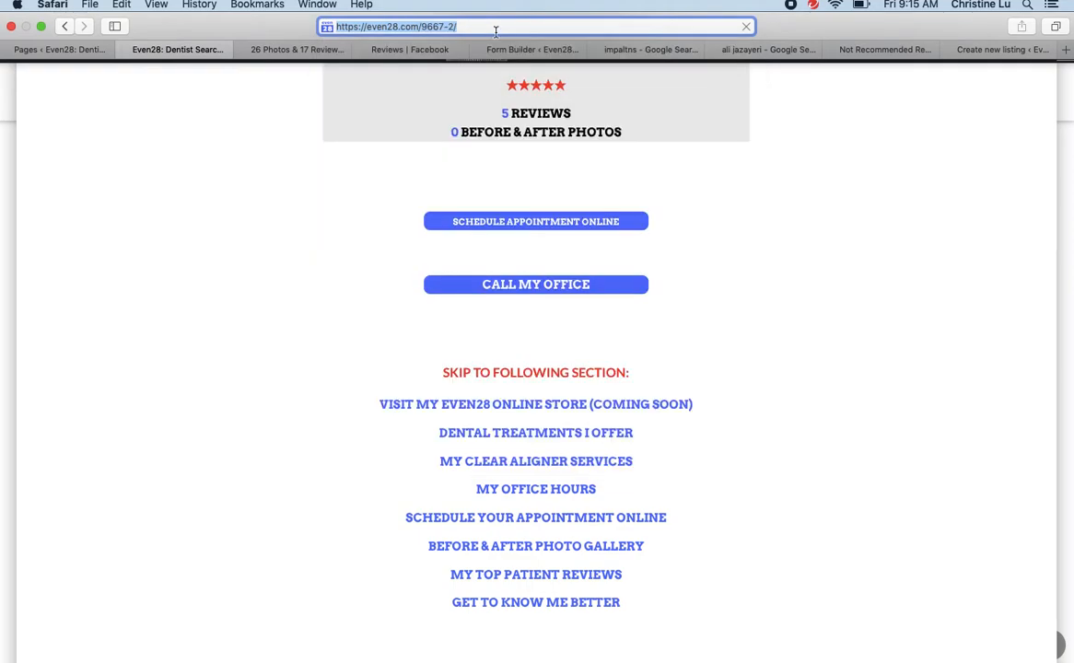
pyautogui.press('Return')
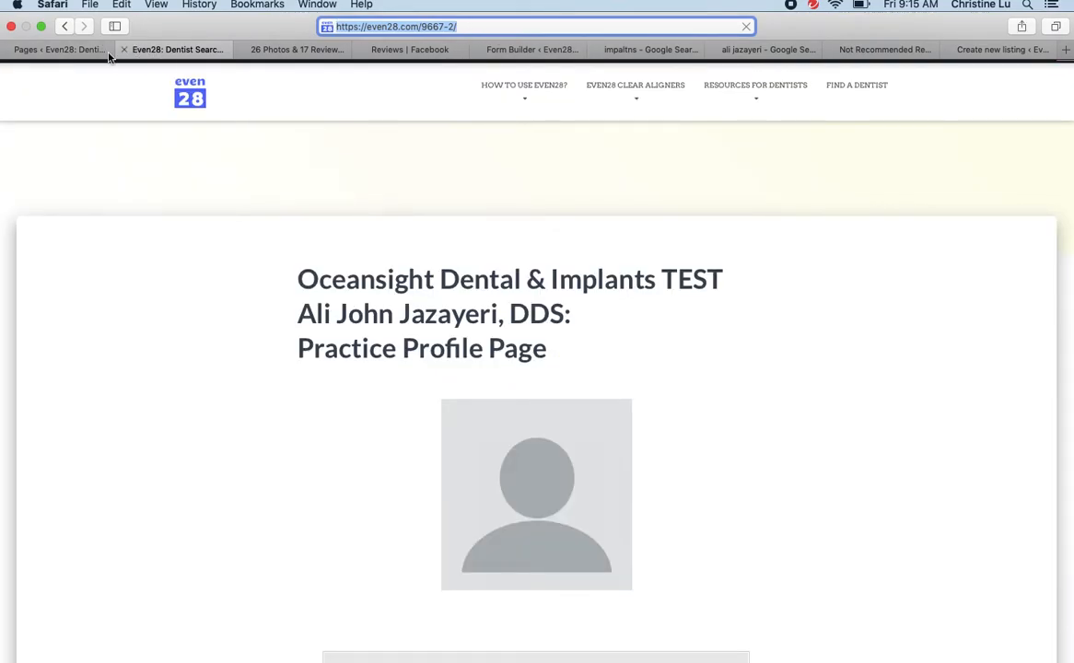
pyautogui.click(63, 26)
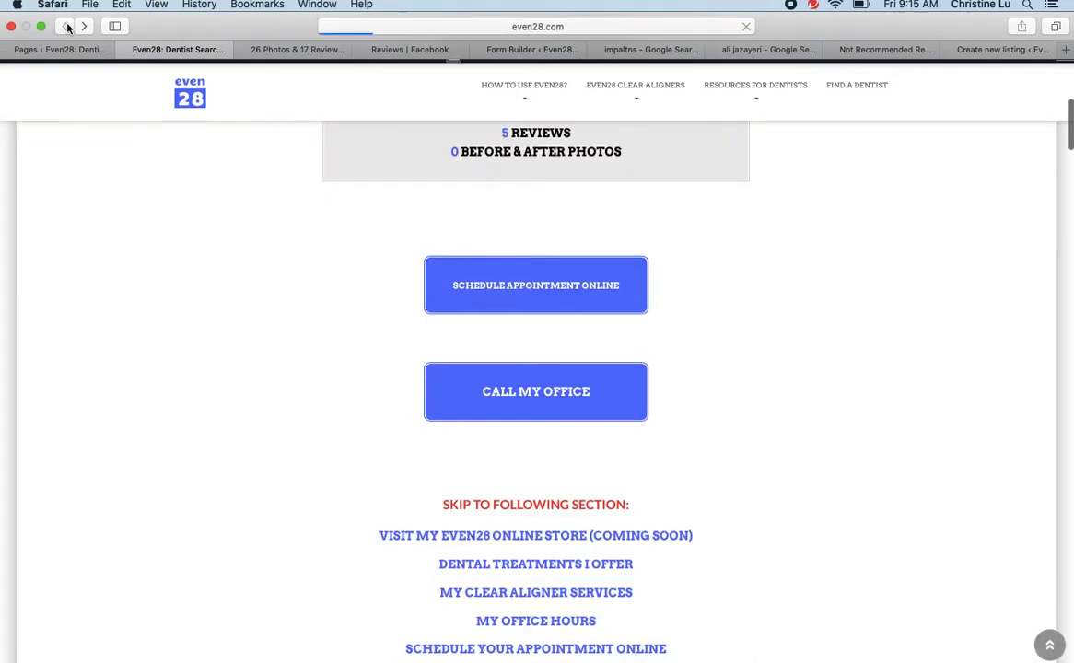
pyautogui.click(61, 51)
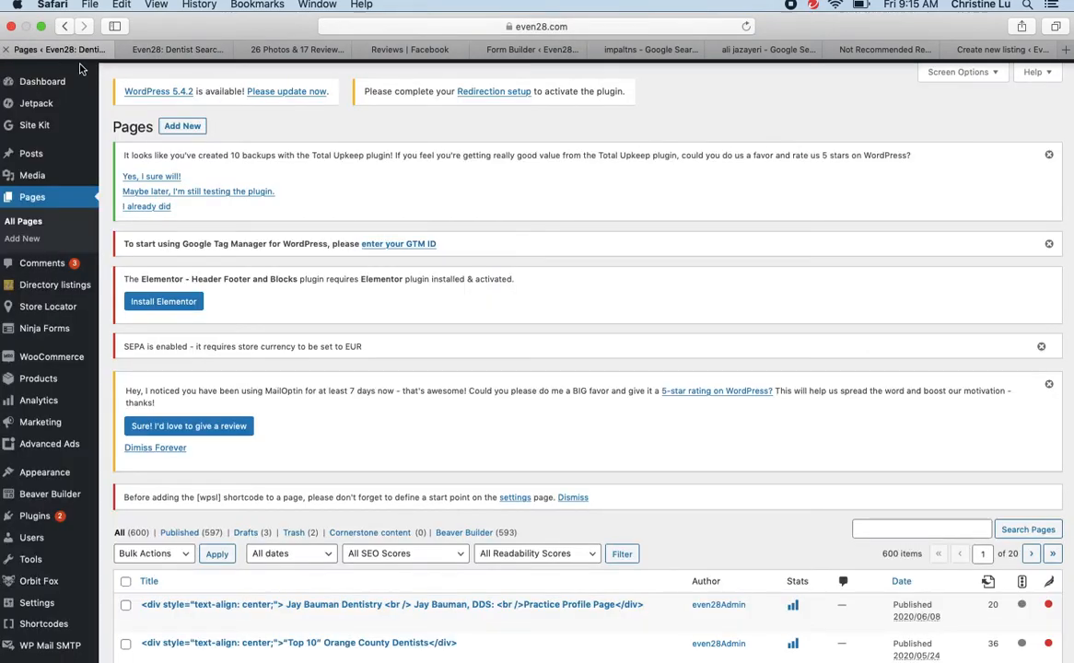
# Refresh the All Pages list until it counts 601 pages, checking the page's edit screen
pyautogui.click(35, 202)
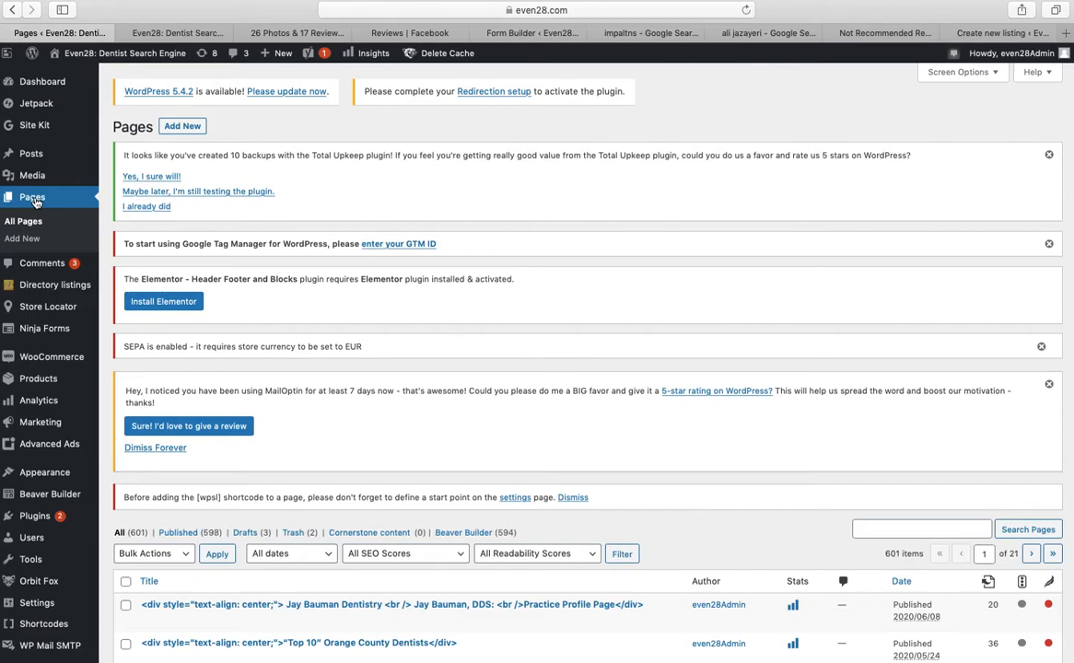
pyautogui.scroll(-1, 72, 83)
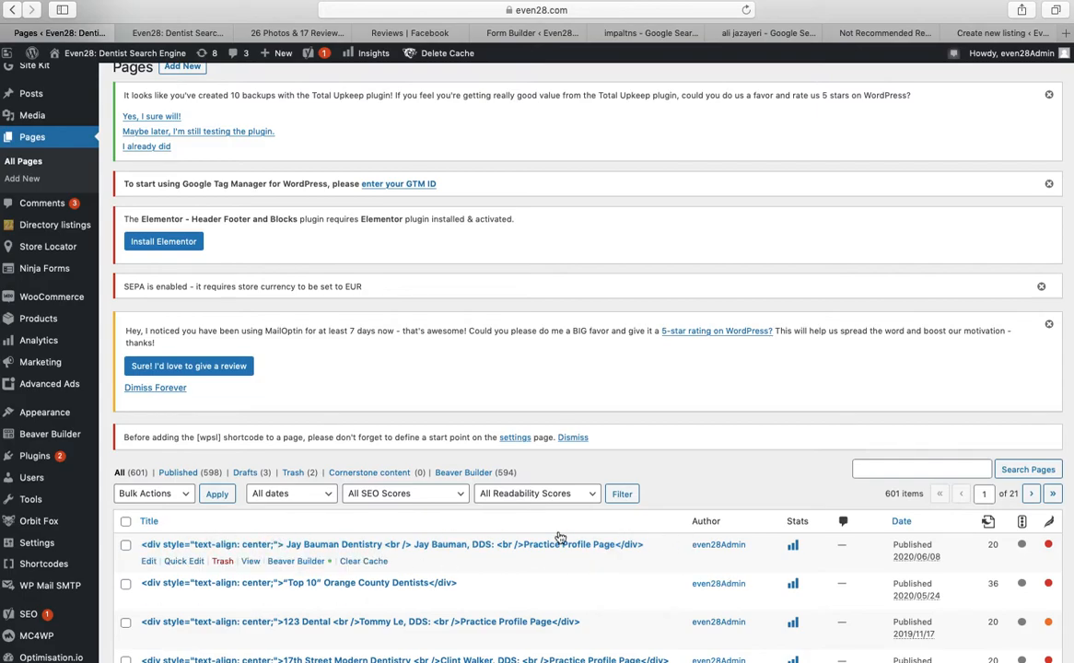
pyautogui.click(34, 165)
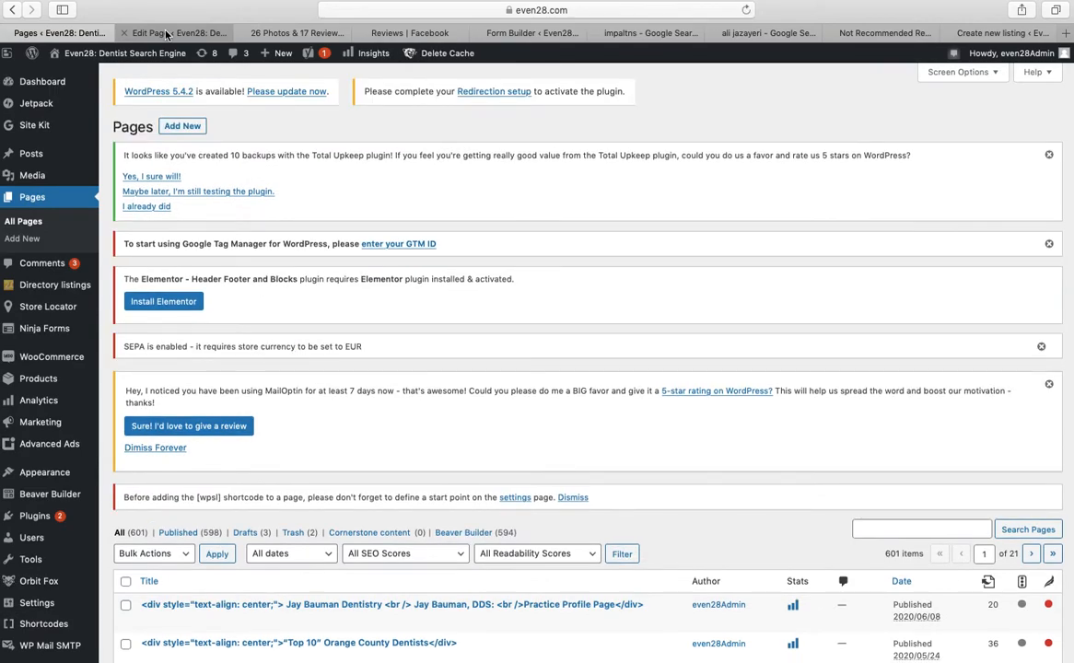
pyautogui.click(166, 34)
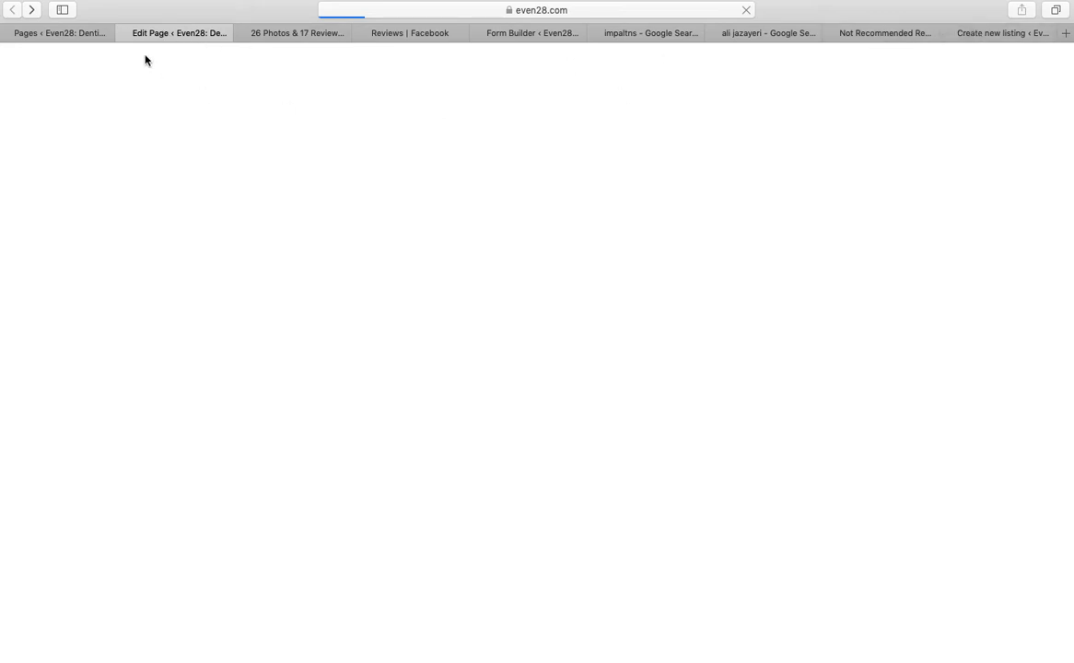
pyautogui.click(75, 33)
pyautogui.moveTo(67, 295)
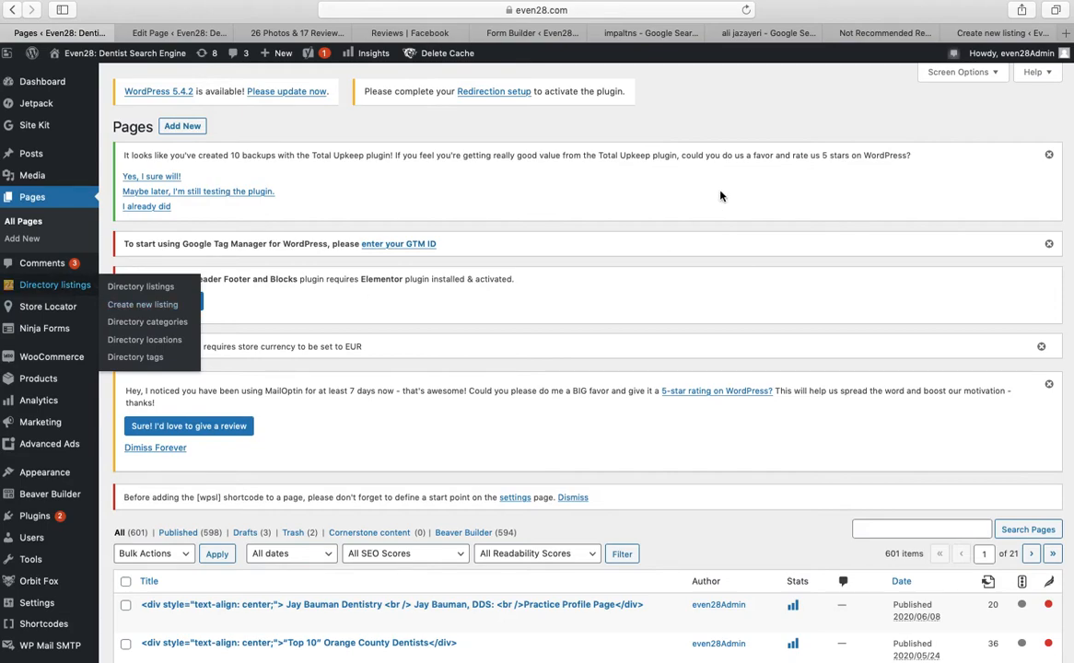
pyautogui.click(949, 33)
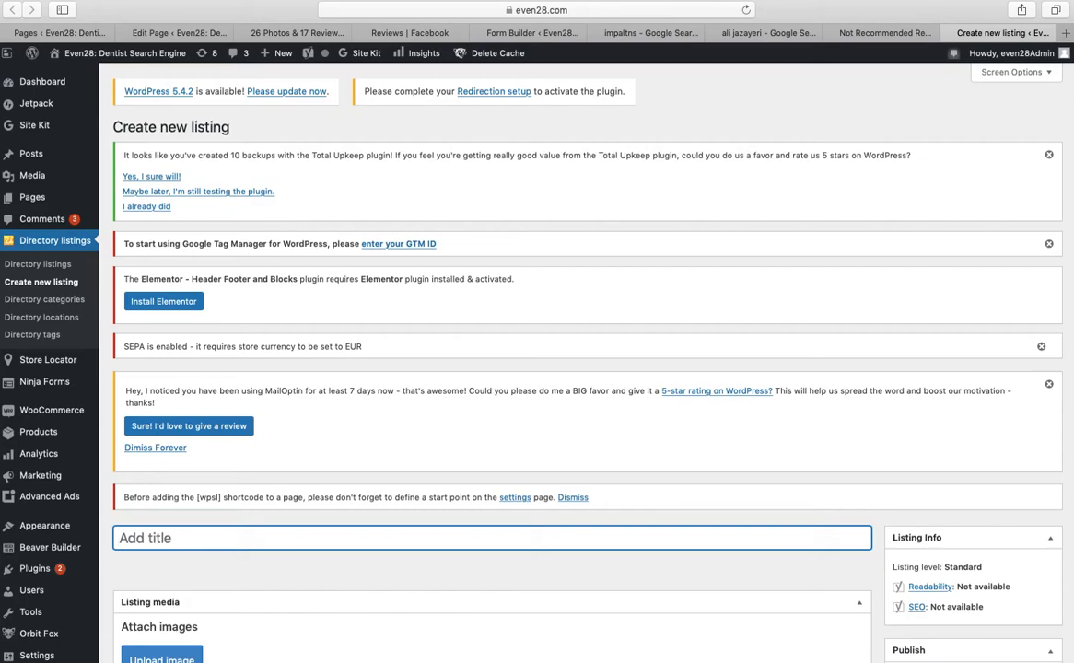
pyautogui.click(1064, 239)
pyautogui.scroll(-3, 1064, 240)
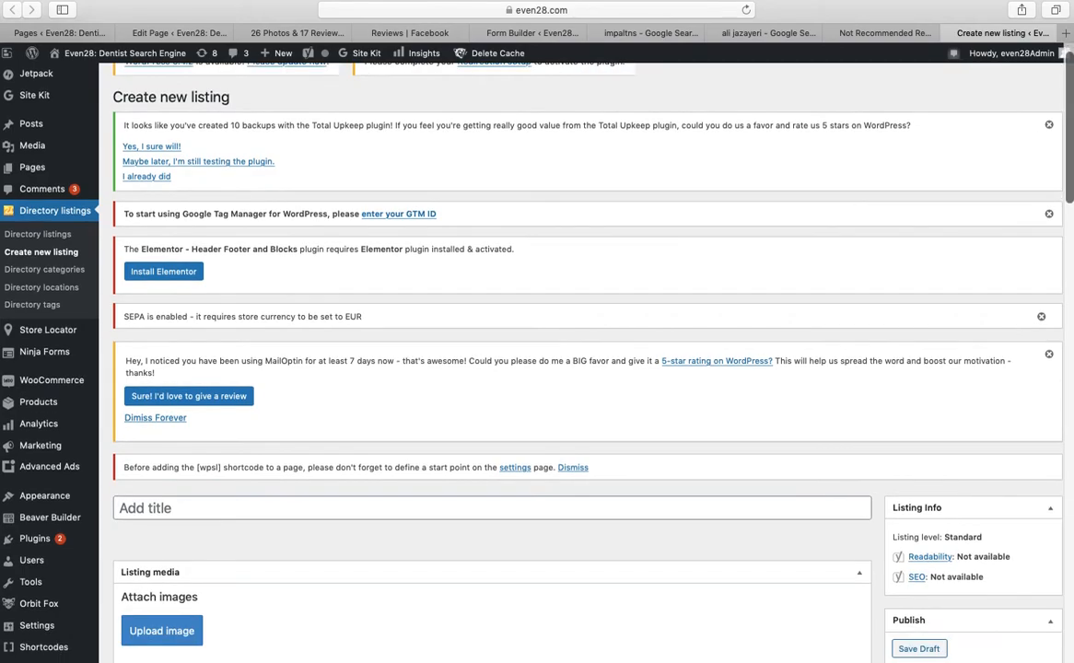
pyautogui.scroll(-20, 1071, 205)
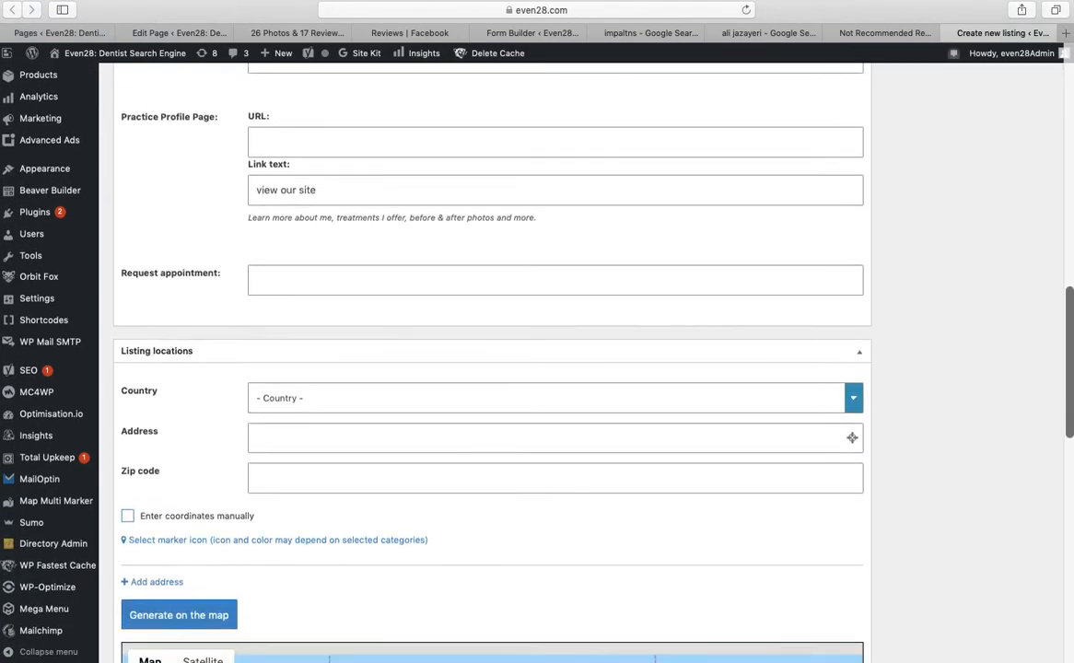
pyautogui.scroll(20, 1070, 212)
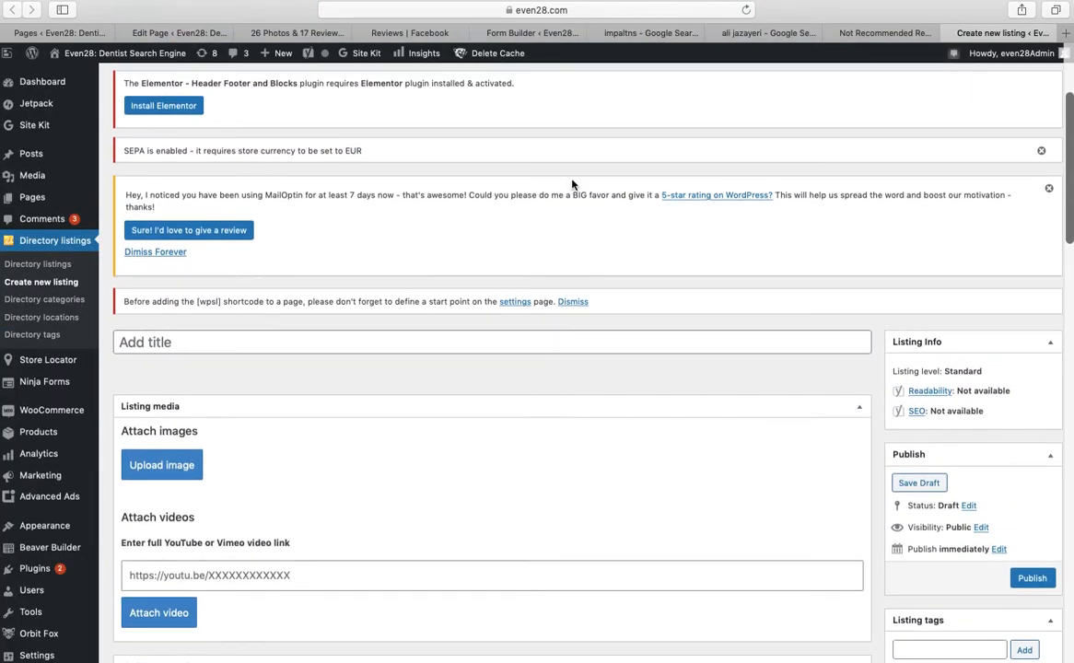
pyautogui.click(187, 32)
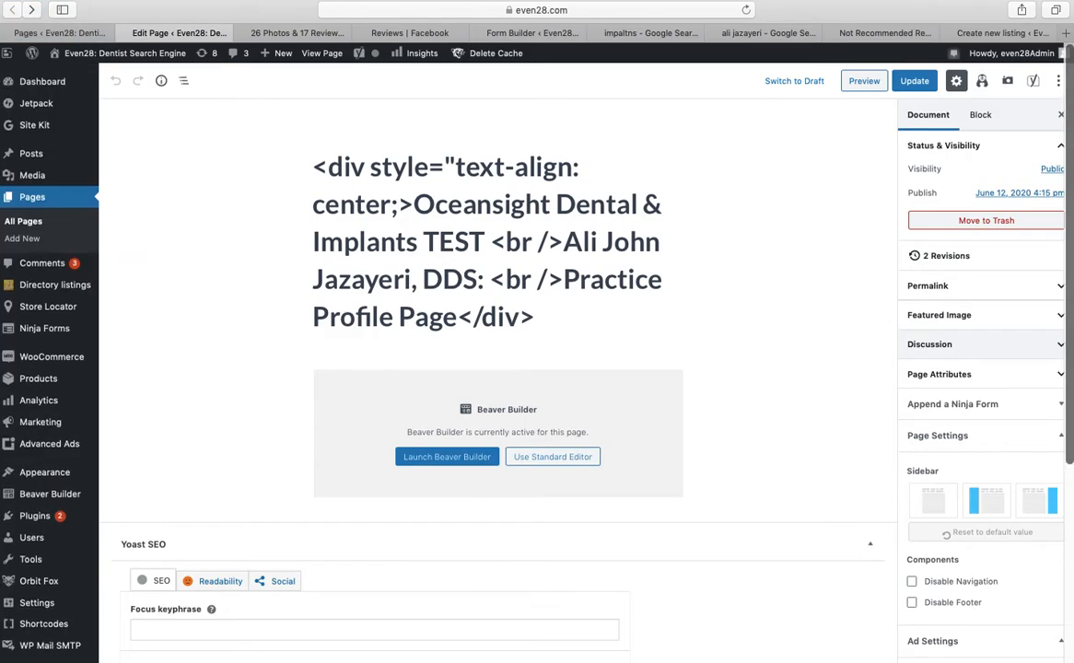
pyautogui.click(81, 33)
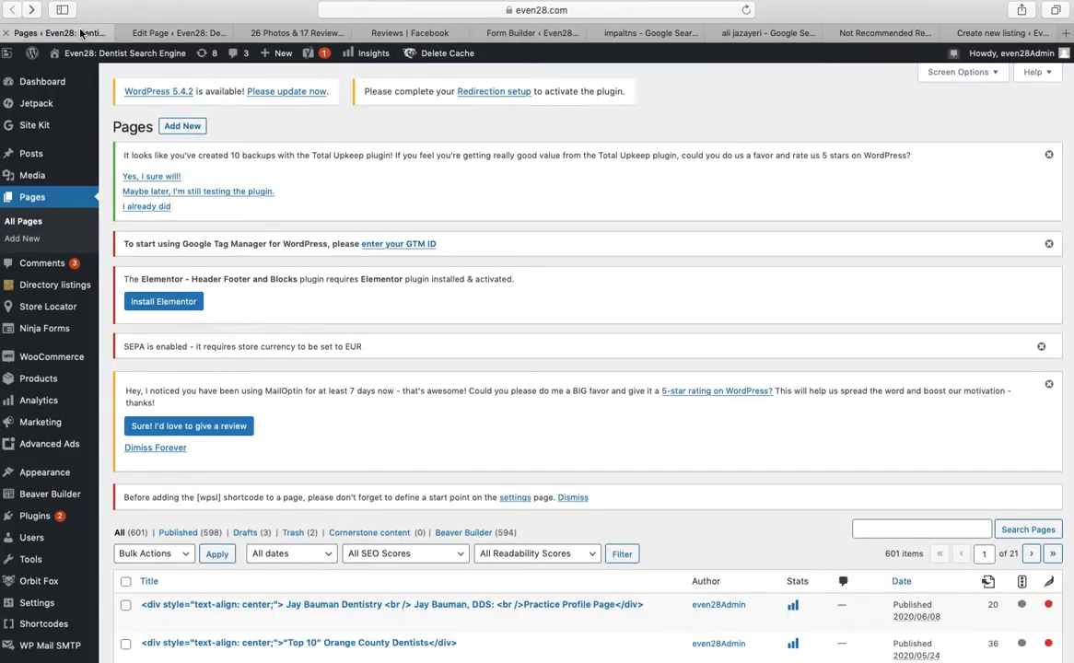
pyautogui.scroll(-2, 313, 588)
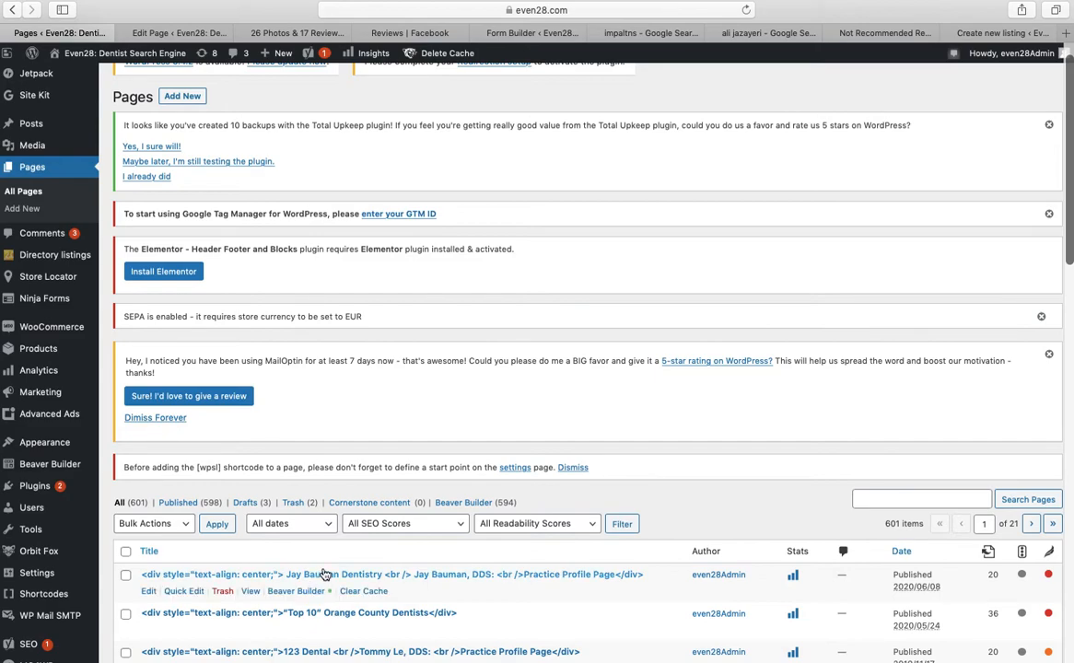
# Copy the dentist's name from the first published profile's heading, then bring up the new-listing form
pyautogui.click(256, 594)
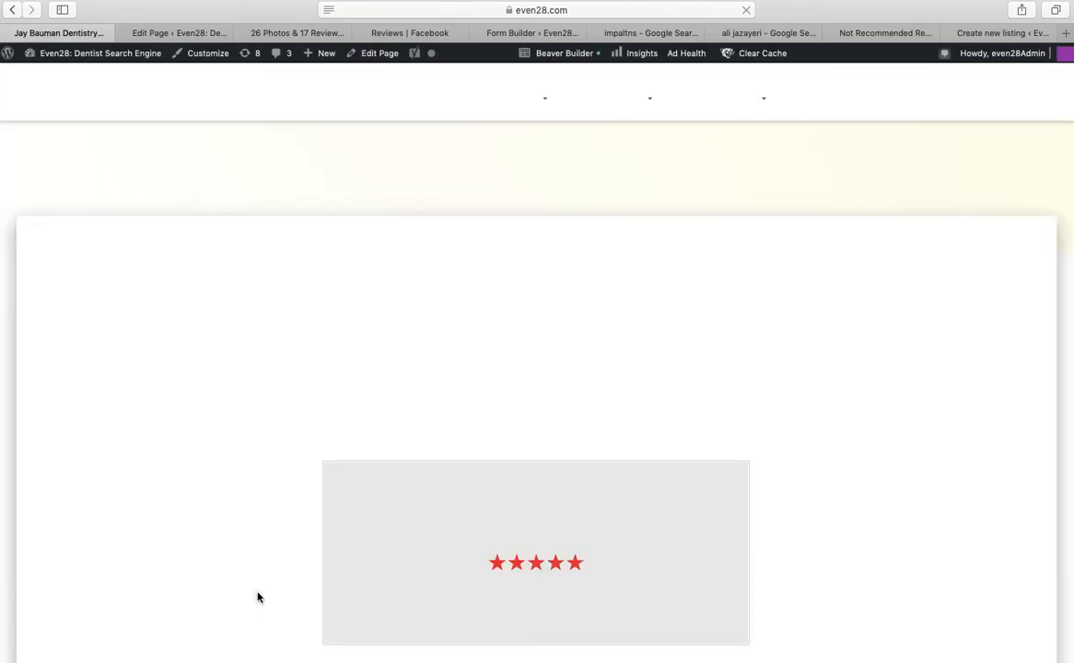
pyautogui.scroll(-5, 476, 395)
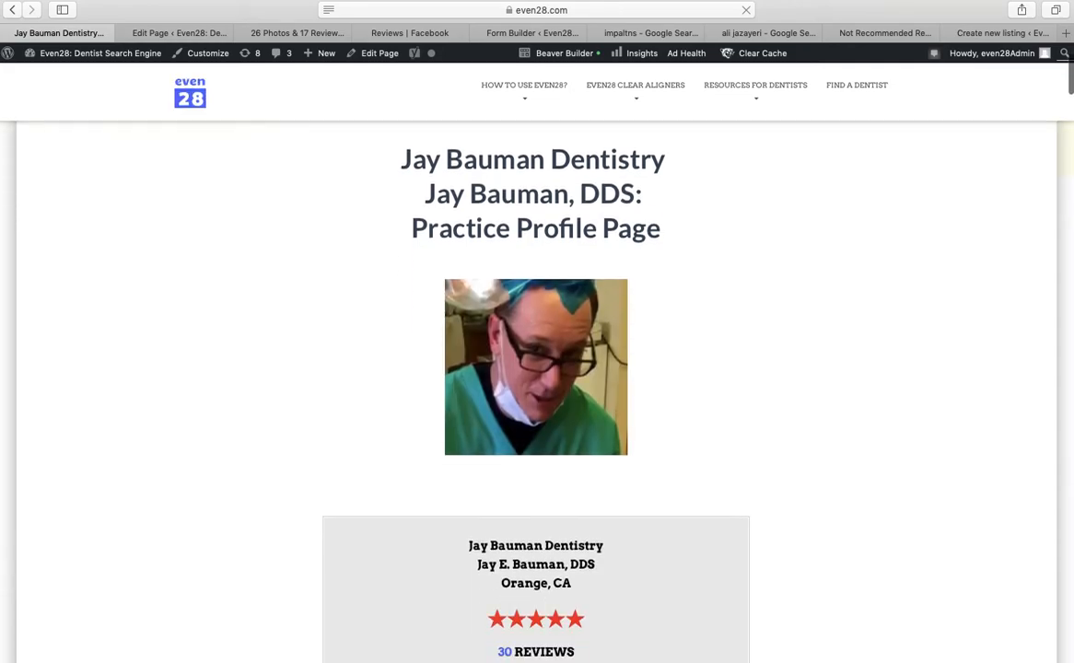
pyautogui.scroll(4, 726, 335)
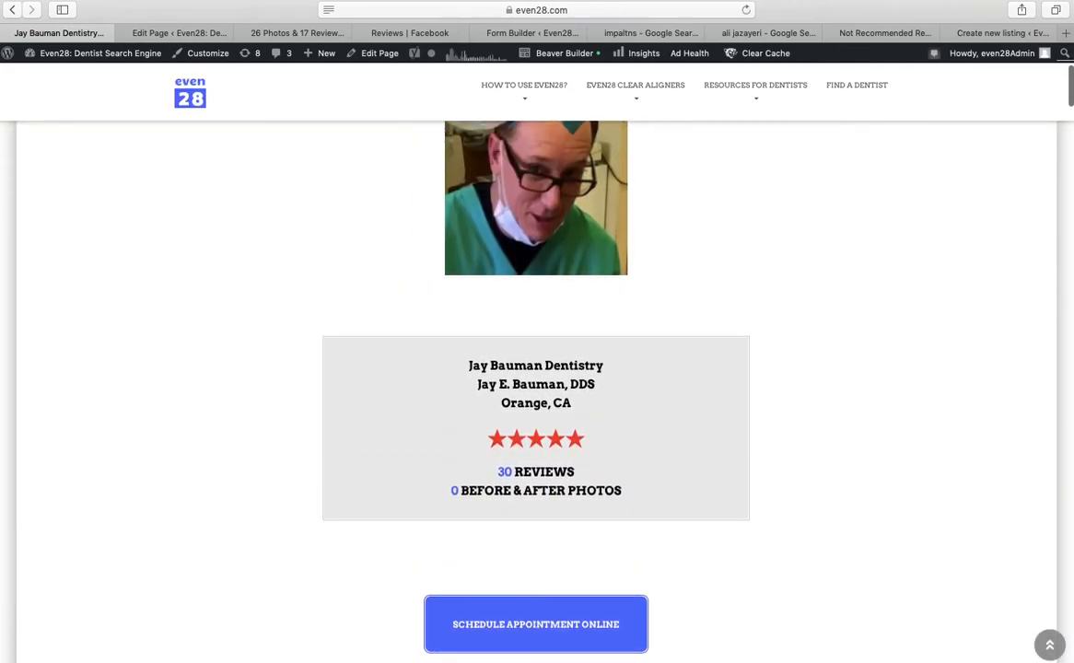
pyautogui.scroll(3, 722, 276)
pyautogui.moveTo(635, 315); pyautogui.dragTo(401, 287)
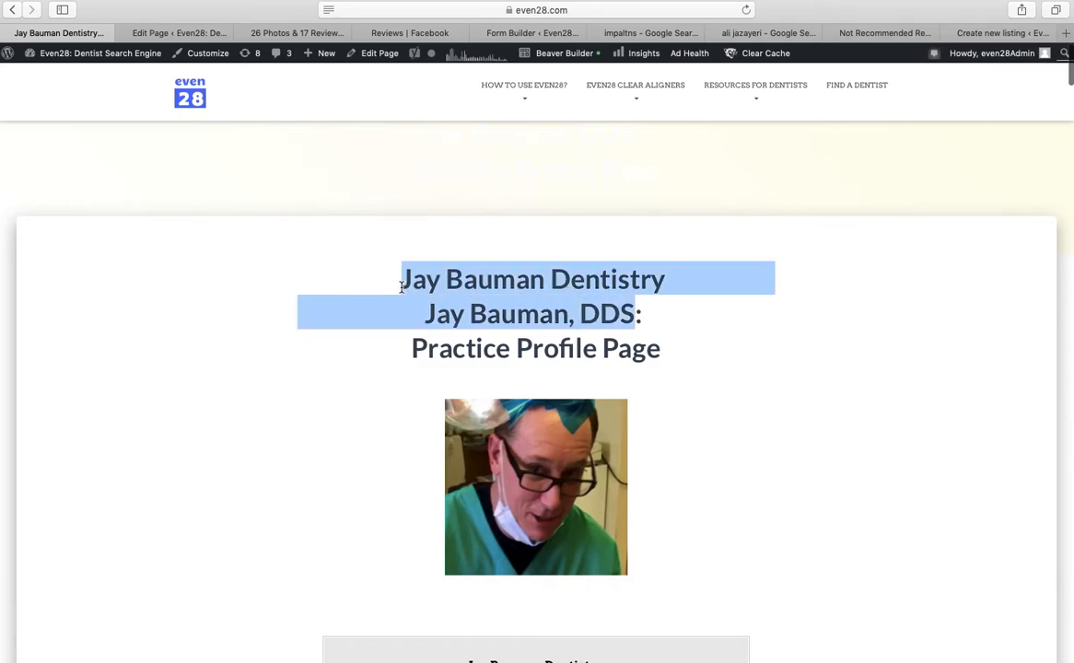
pyautogui.rightClick(500, 279)
pyautogui.click(532, 325)
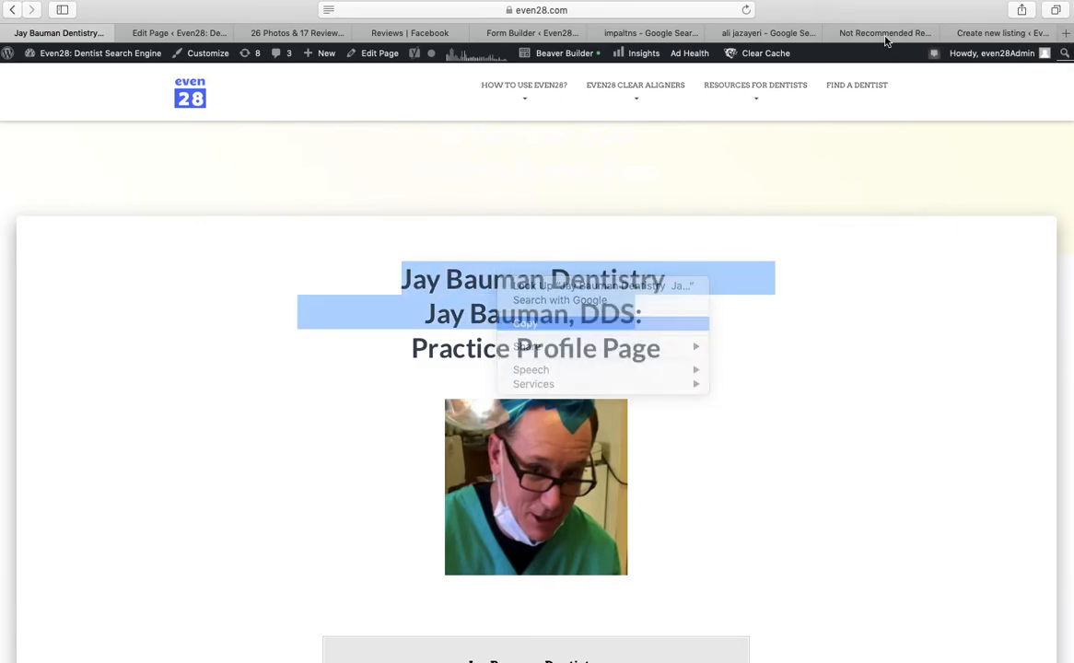
pyautogui.click(970, 34)
pyautogui.moveTo(970, 34); pyautogui.dragTo(267, 33)
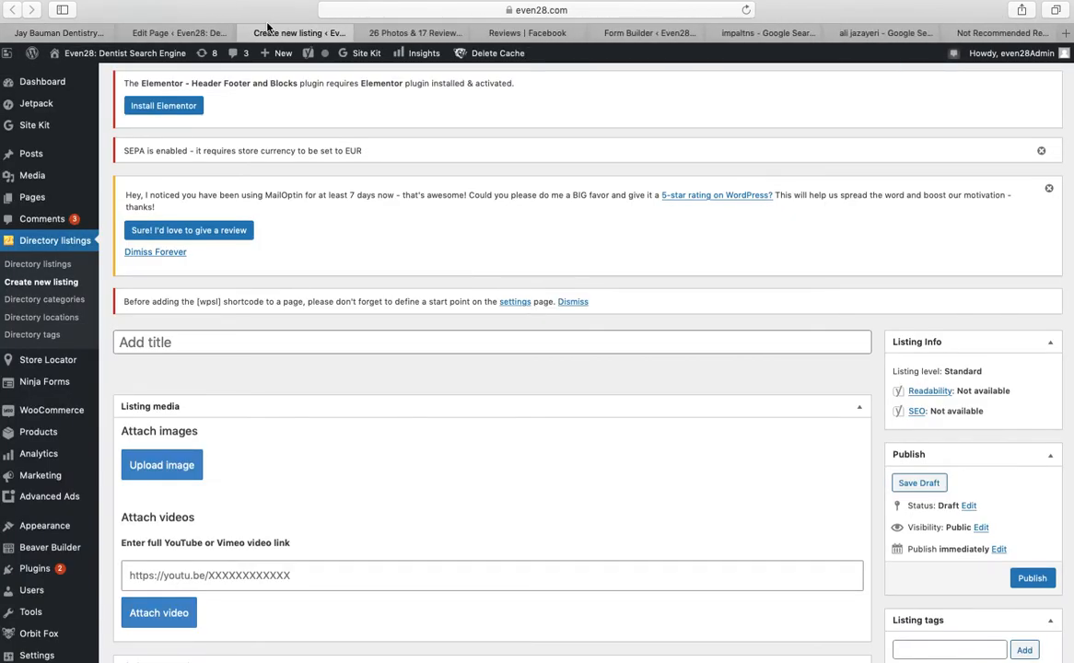
# Paste the copied name as the listing title, with a colon after the practice name
pyautogui.rightClick(266, 340)
pyautogui.click(295, 374)
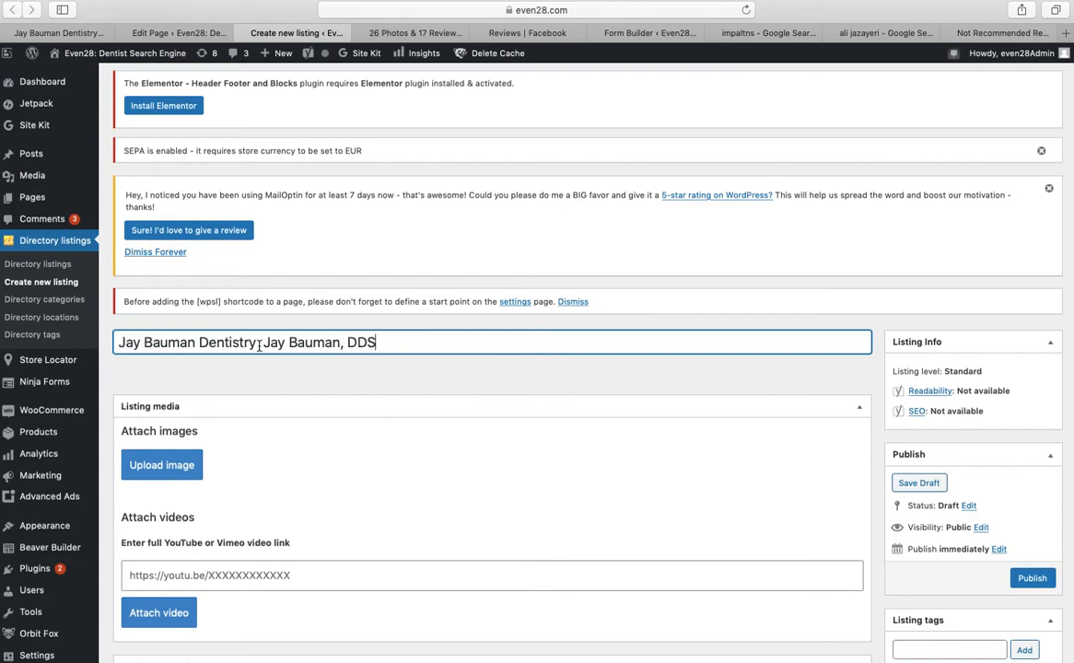
pyautogui.press('BackSpace')
pyautogui.write(':')
pyautogui.press('Down')
# Search the media library for the dentist's photo and insert it into the listing
pyautogui.click(158, 466)
pyautogui.click(738, 149)
pyautogui.write('i')
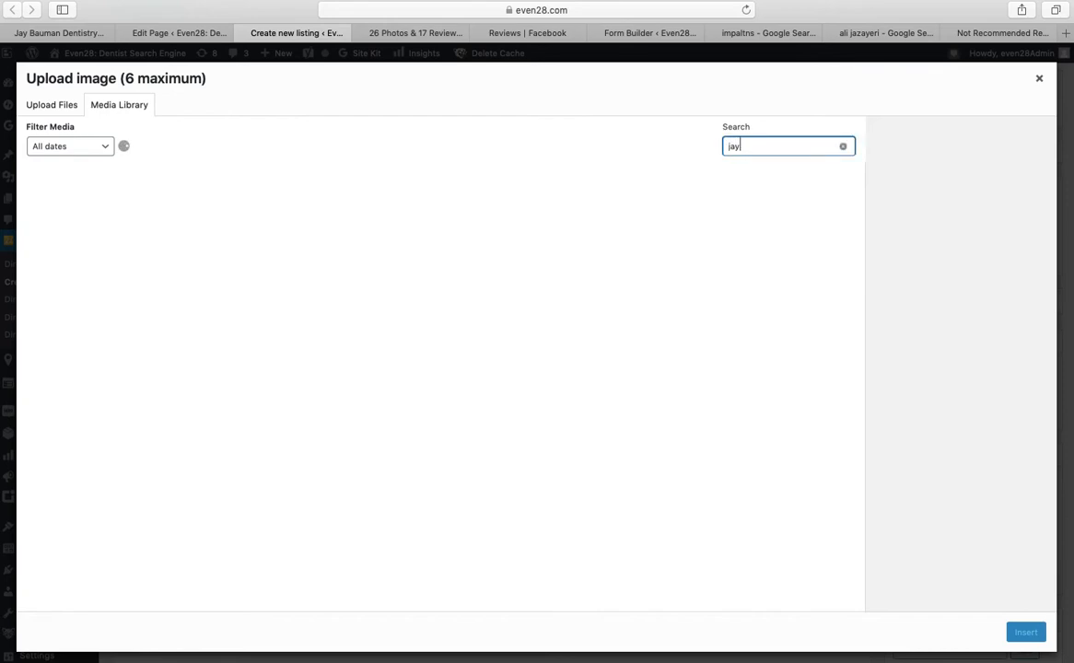
pyautogui.write('ay-baum')
pyautogui.click(93, 183)
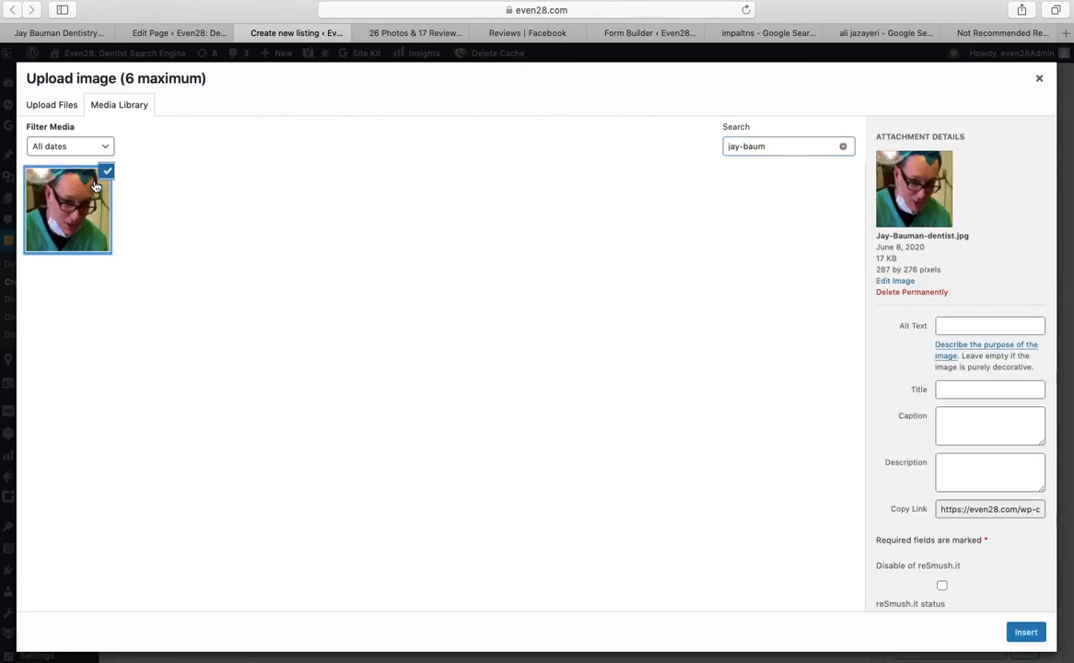
pyautogui.click(1026, 634)
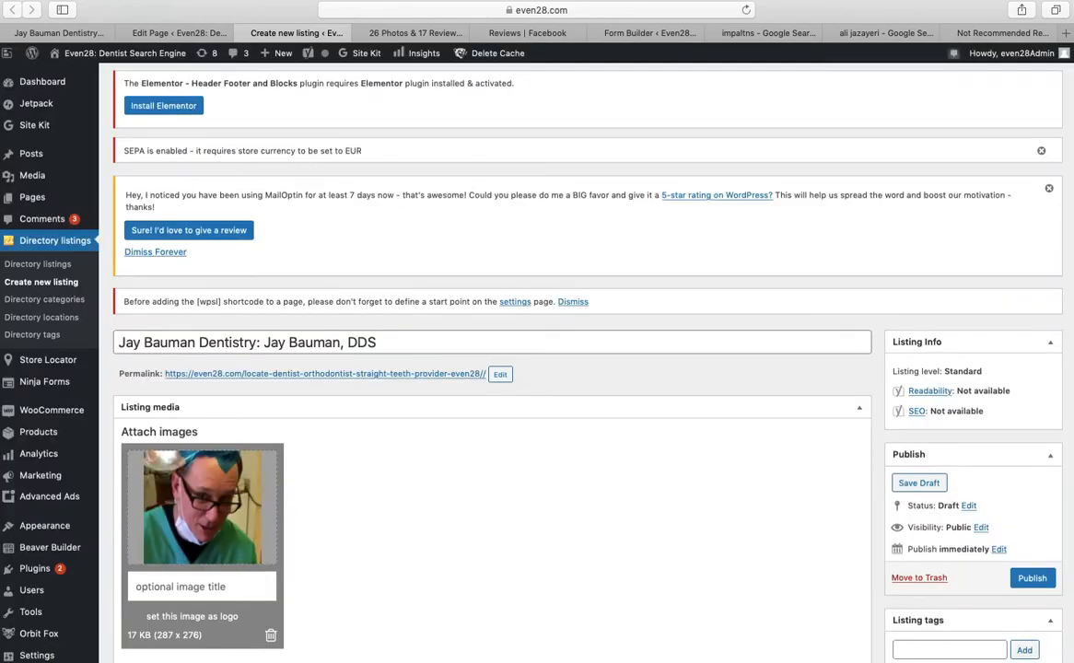
# Enter the dental practice's phone number in the listing's phone field
pyautogui.scroll(-1, 1027, 634)
pyautogui.scroll(-5, 491, 369)
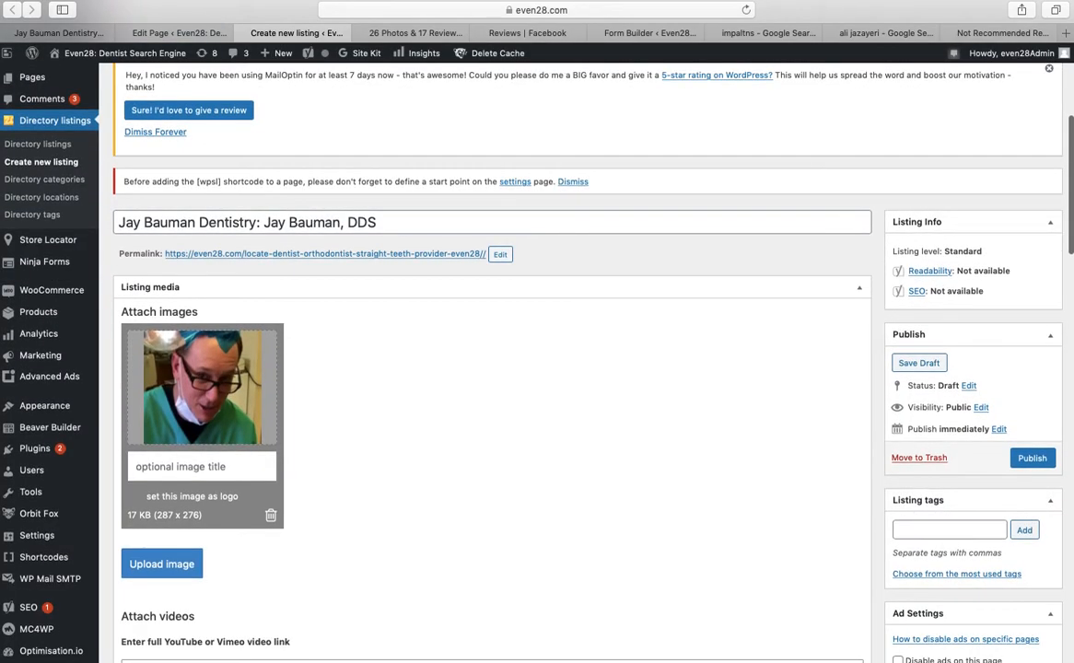
pyautogui.scroll(-3, 492, 369)
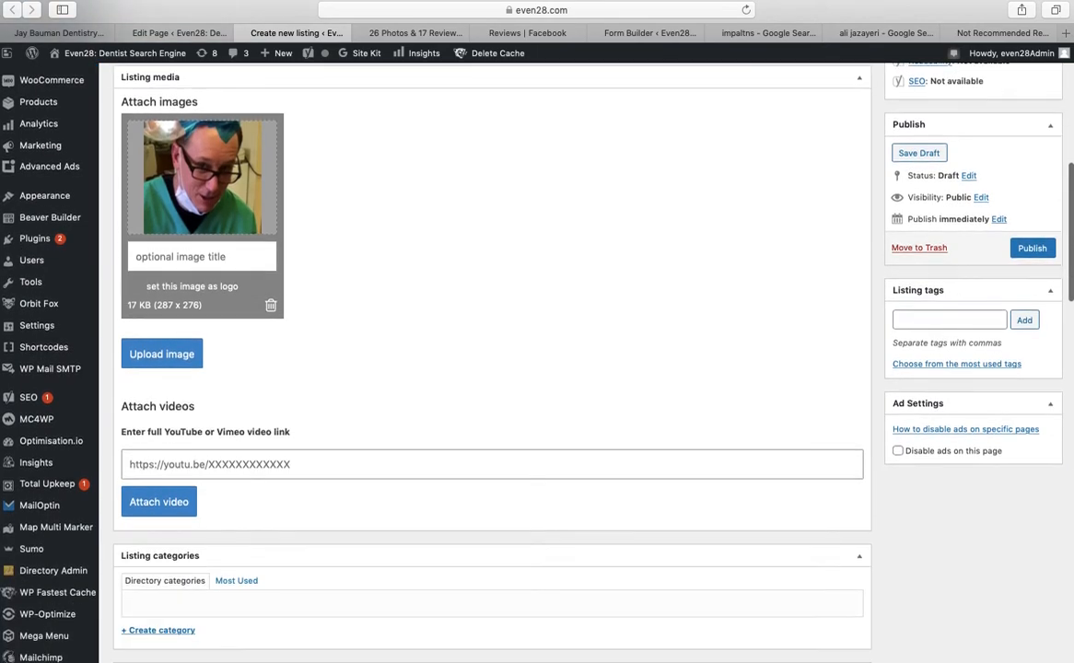
pyautogui.scroll(-7, 491, 368)
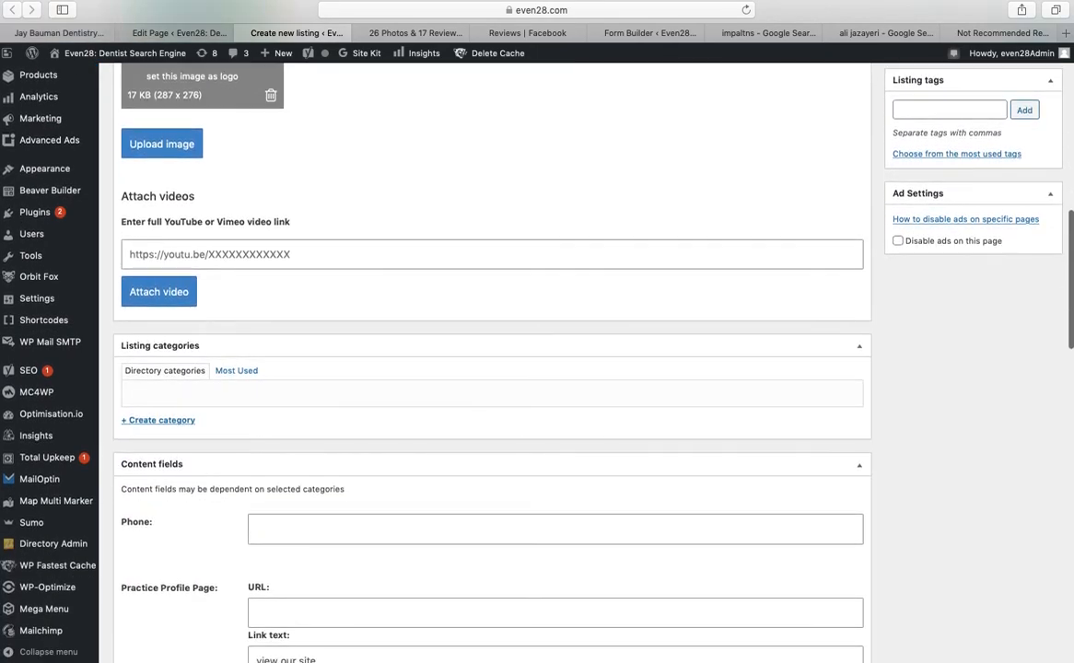
pyautogui.scroll(-2, 491, 368)
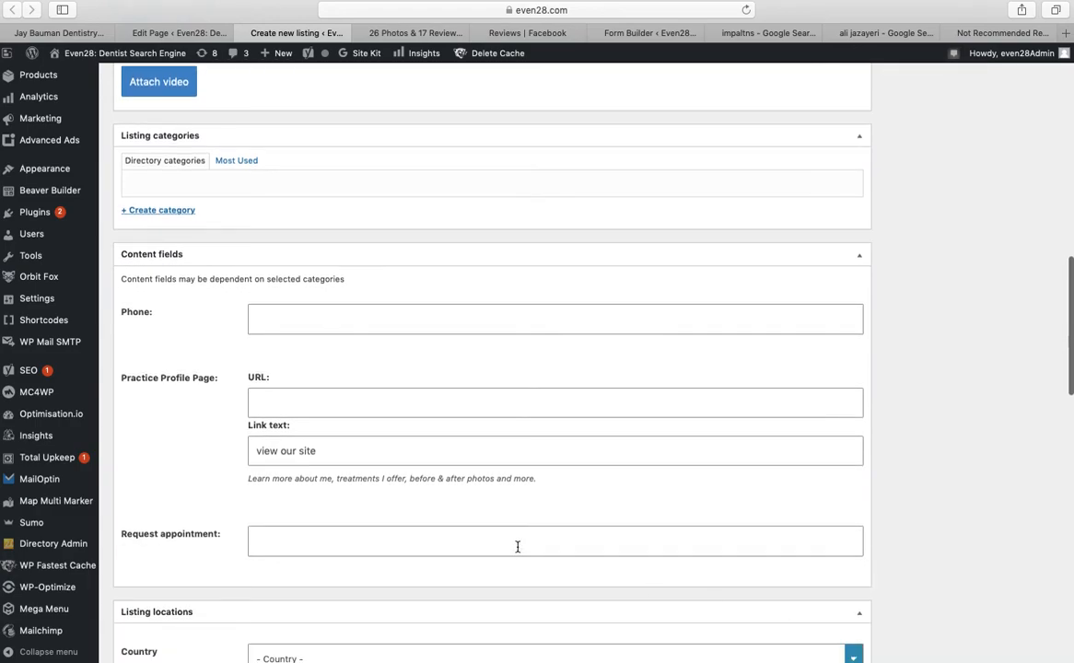
pyautogui.click(414, 35)
pyautogui.click(175, 33)
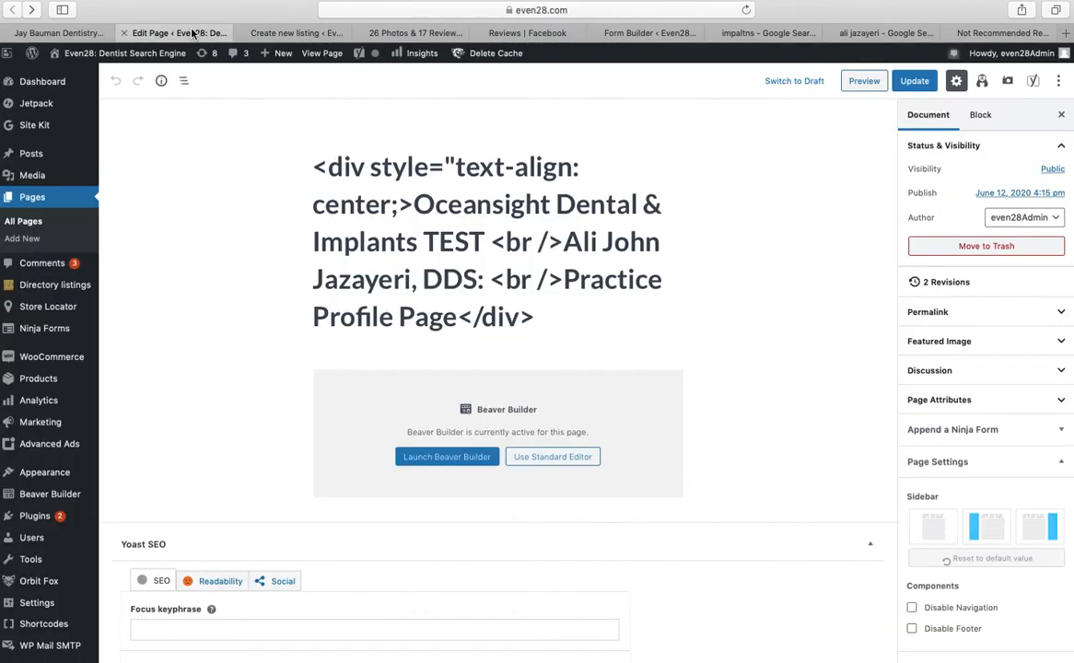
pyautogui.click(297, 33)
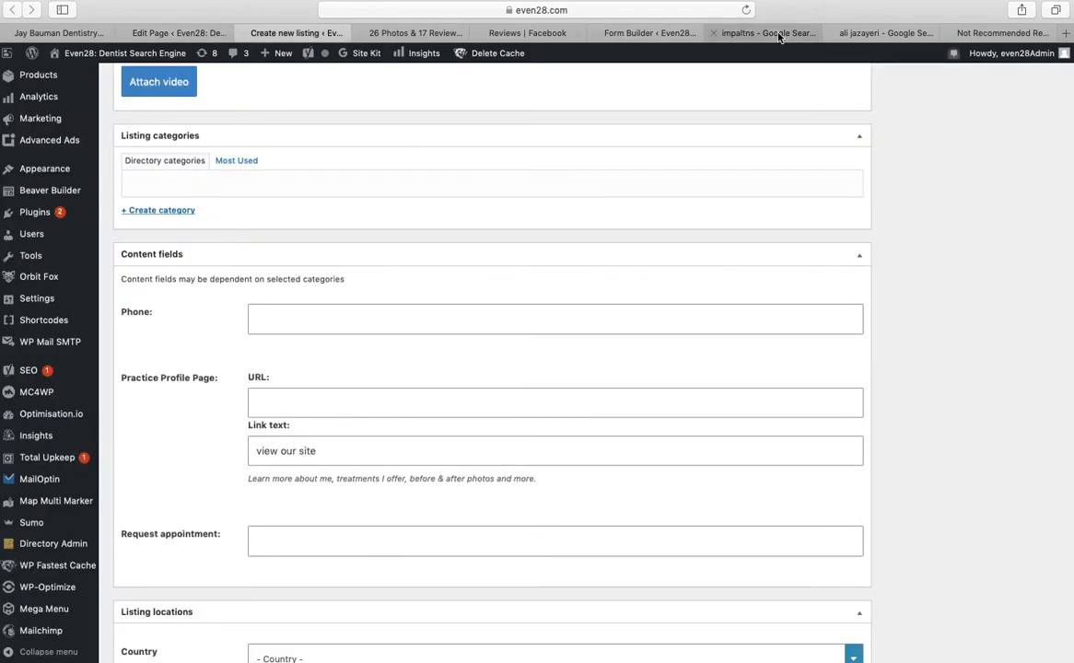
pyautogui.click(998, 35)
pyautogui.click(374, 49)
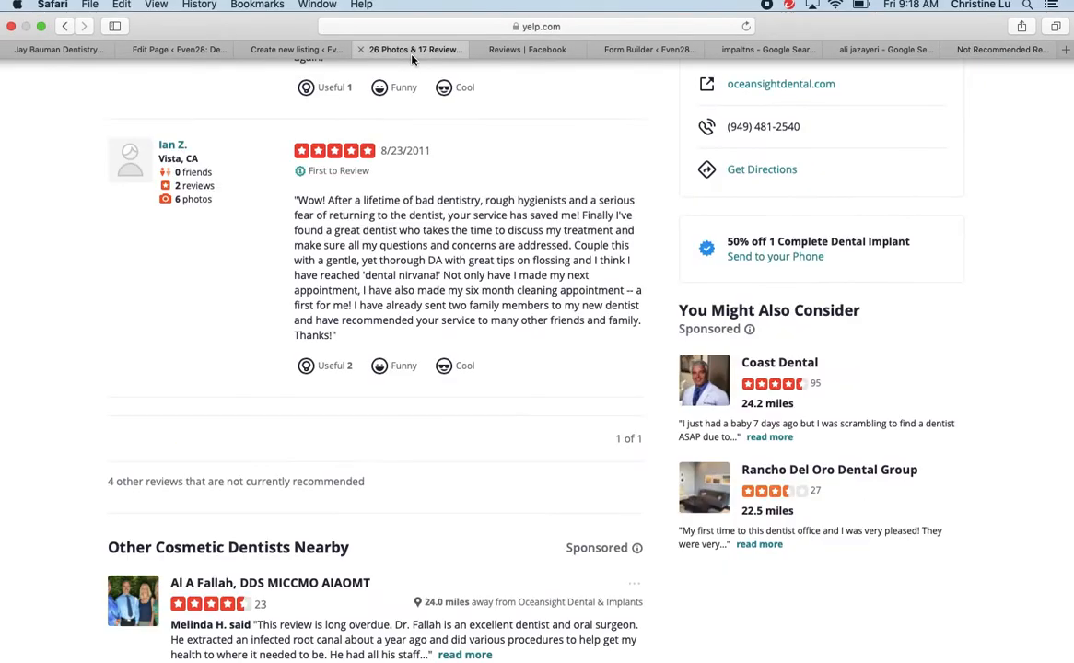
pyautogui.click(286, 54)
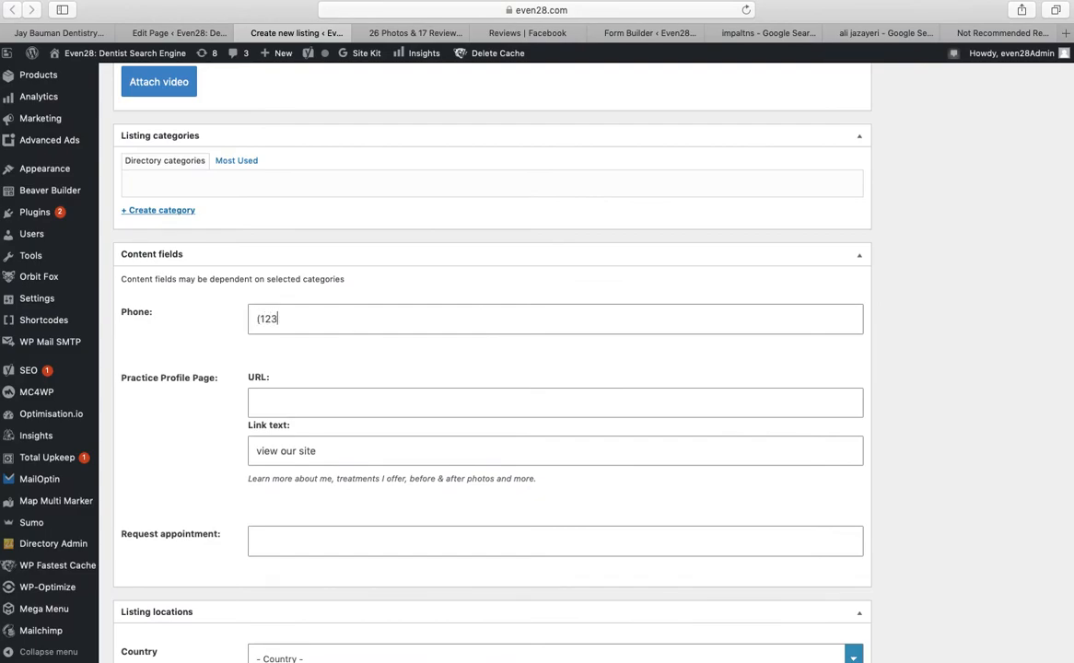
# Copy the dentist's published profile page address and paste it into the listing's URL field
pyautogui.click(201, 32)
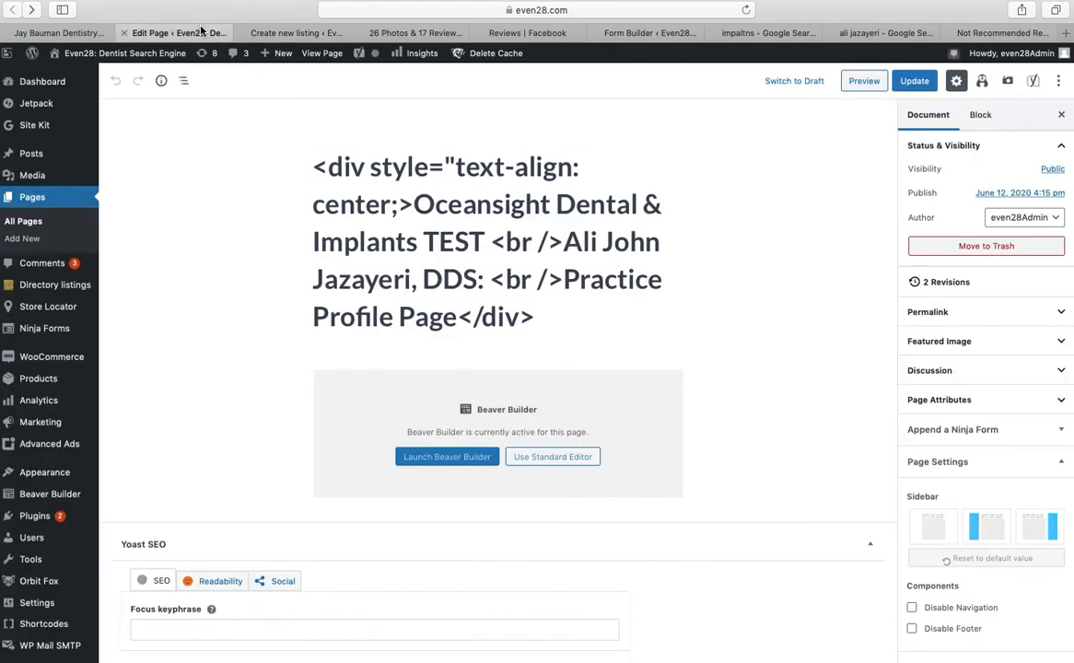
pyautogui.click(59, 32)
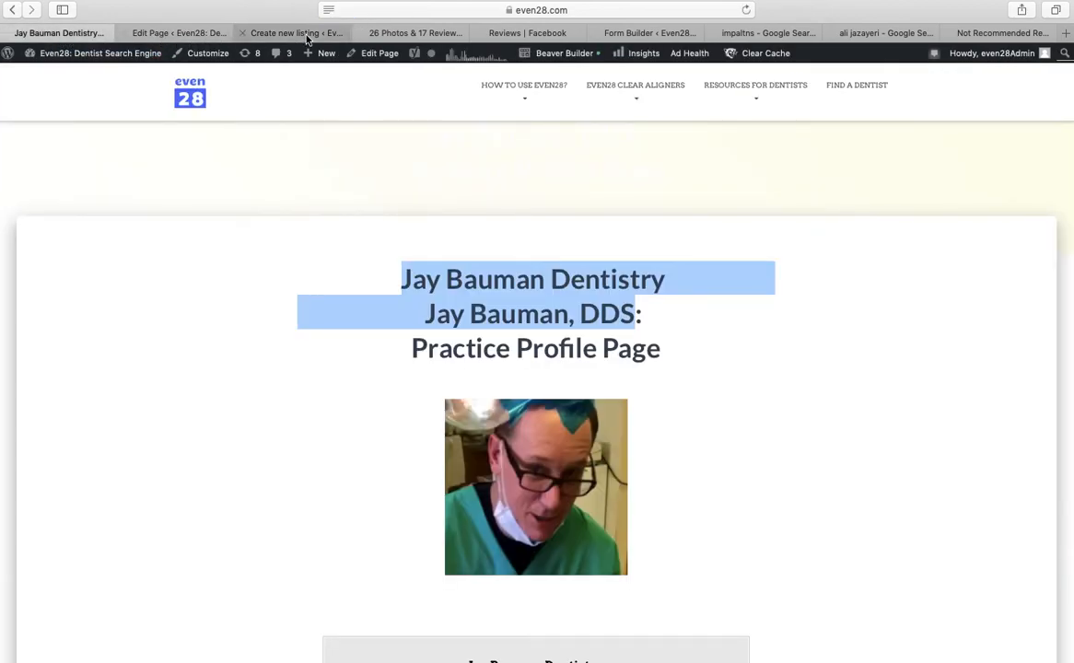
pyautogui.click(517, 10)
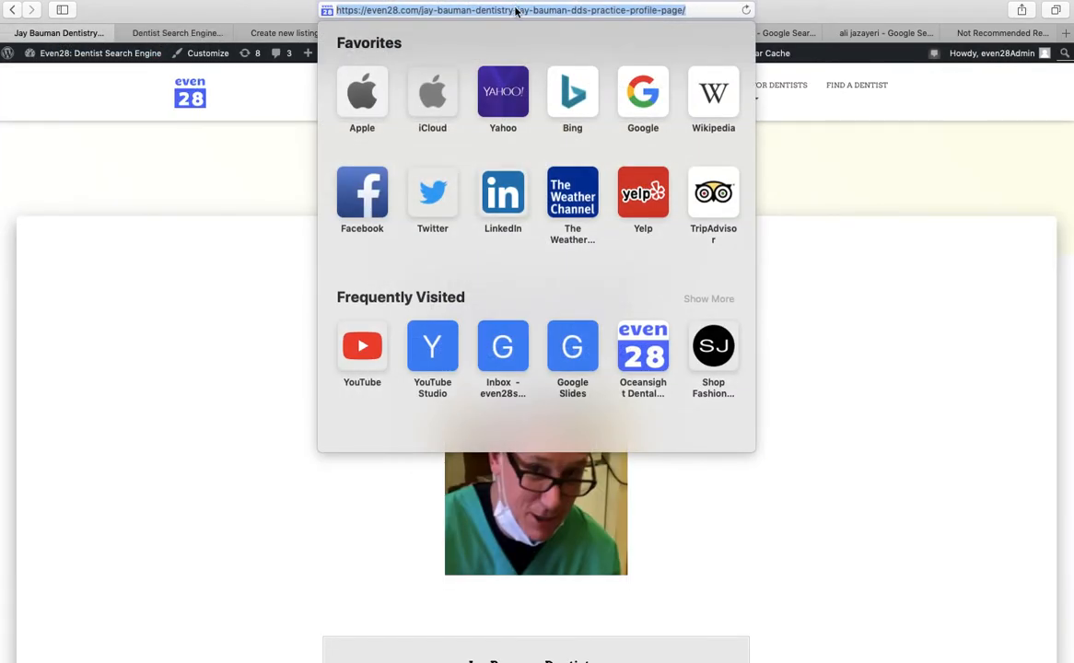
pyautogui.rightClick(517, 9)
pyautogui.click(530, 30)
pyautogui.click(242, 3)
pyautogui.click(194, 35)
pyautogui.click(277, 33)
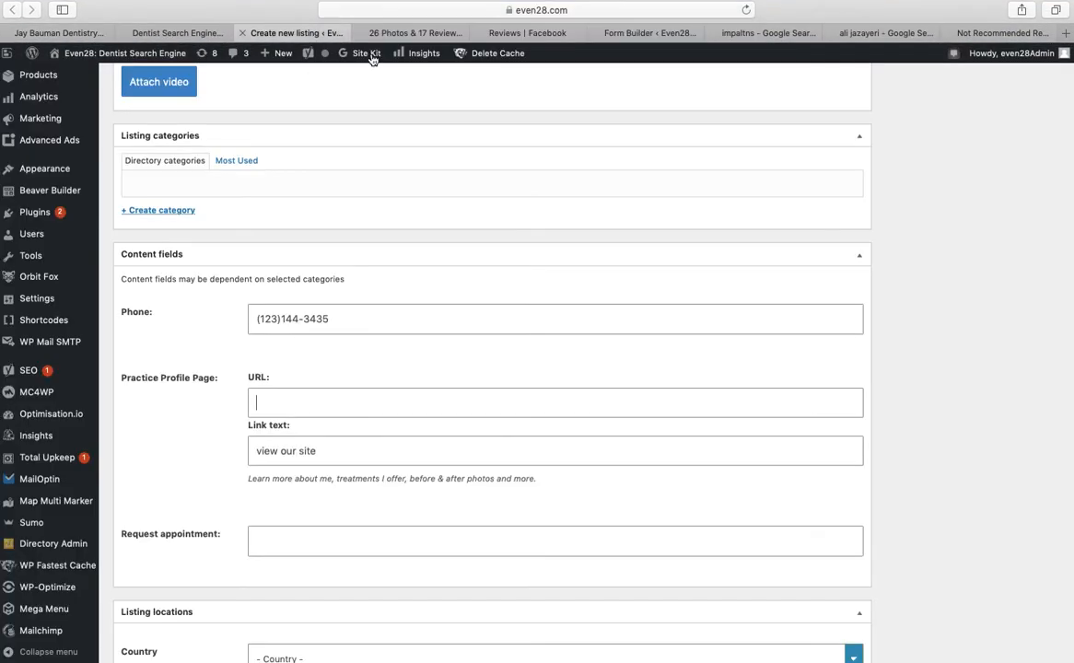
pyautogui.rightClick(292, 402)
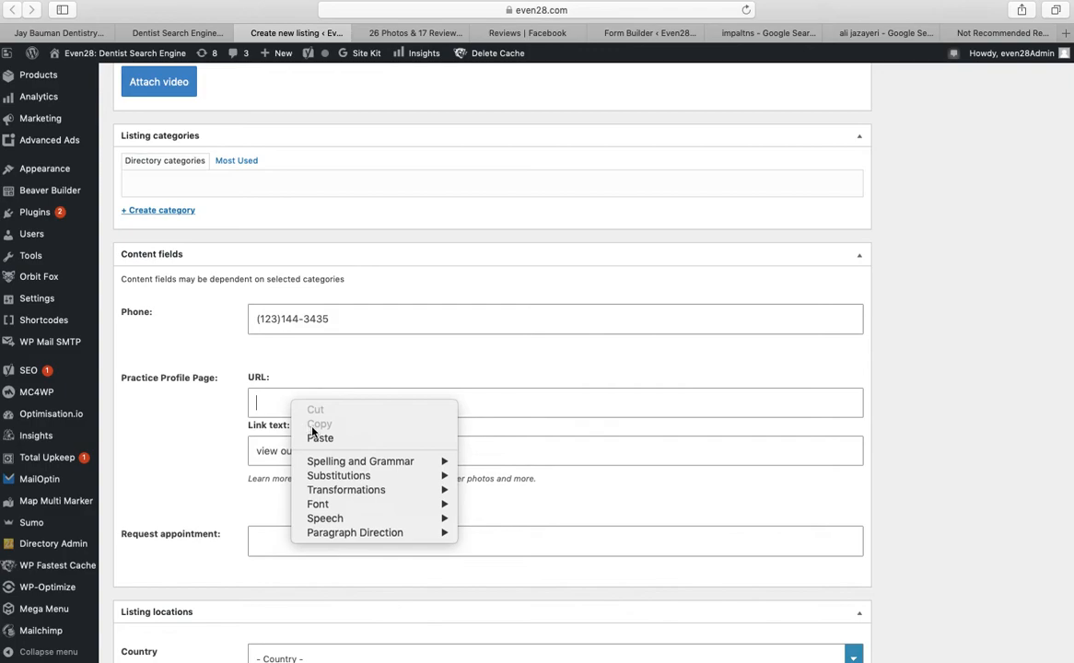
pyautogui.click(304, 435)
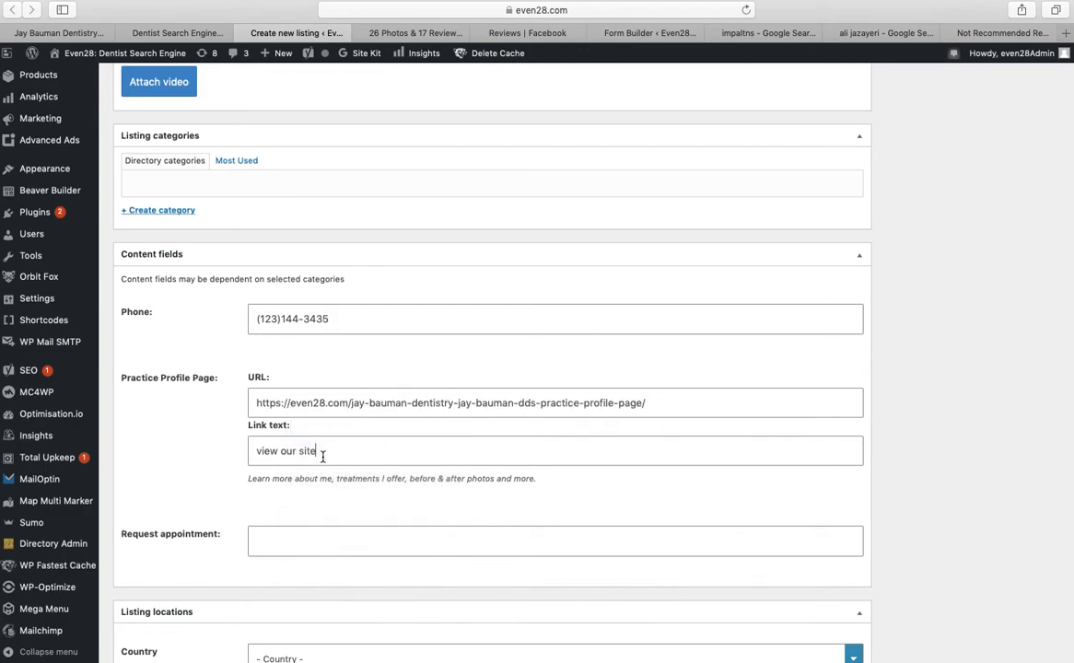
# Replace the link text 'view our site' with 'GO TO DENTIST PROFILE'
pyautogui.moveTo(323, 453); pyautogui.dragTo(242, 456)
pyautogui.write('GO TO DENTIST PROFILE')
pyautogui.scroll(-2, 356, 370)
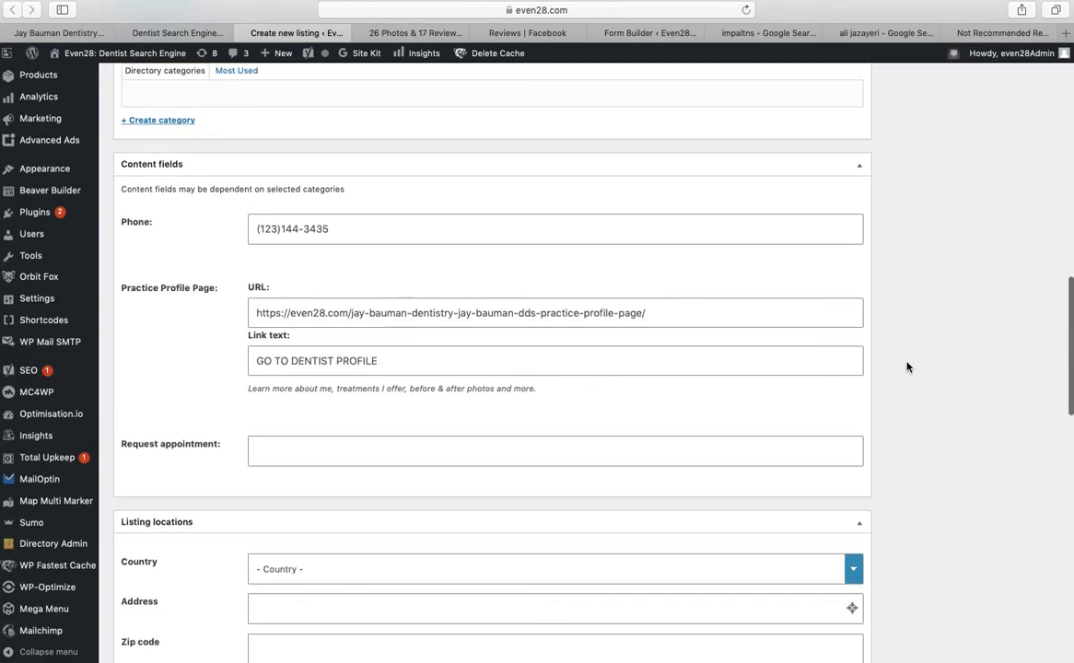
pyautogui.scroll(-1, 907, 365)
pyautogui.scroll(-4, 811, 365)
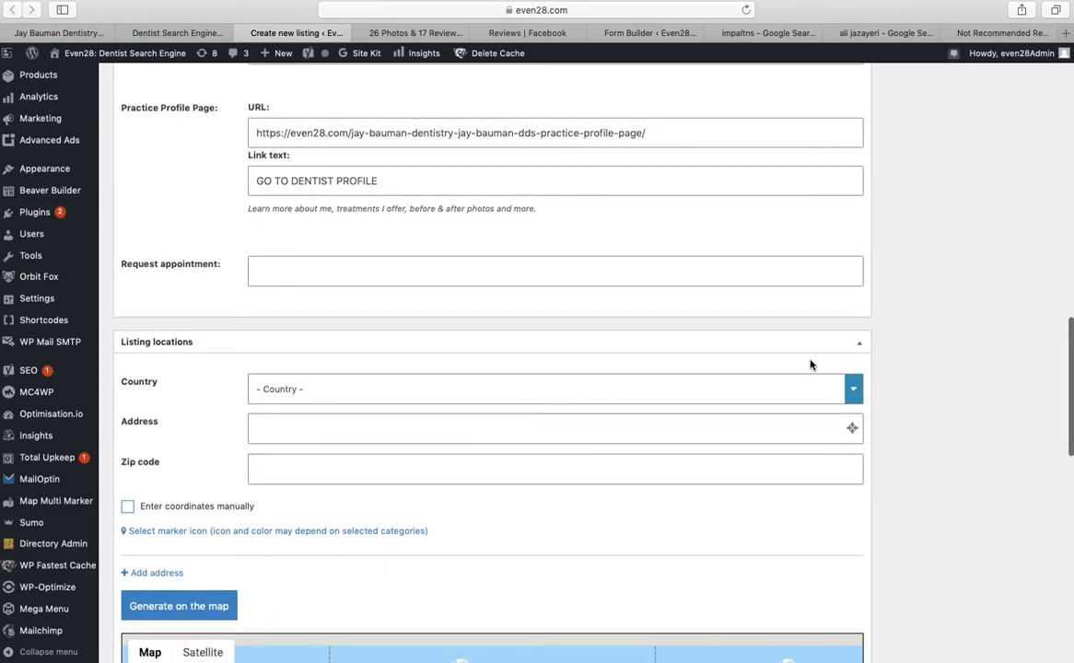
# Copy the practice's street address from the Oceansight Dental Google business panel
pyautogui.click(999, 33)
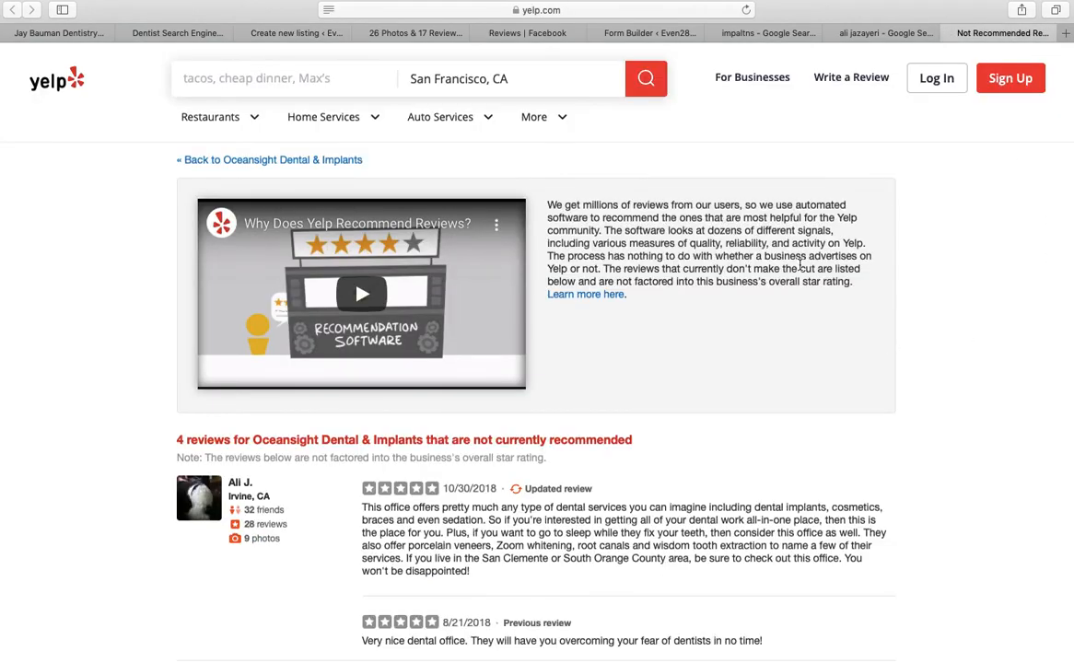
pyautogui.click(868, 33)
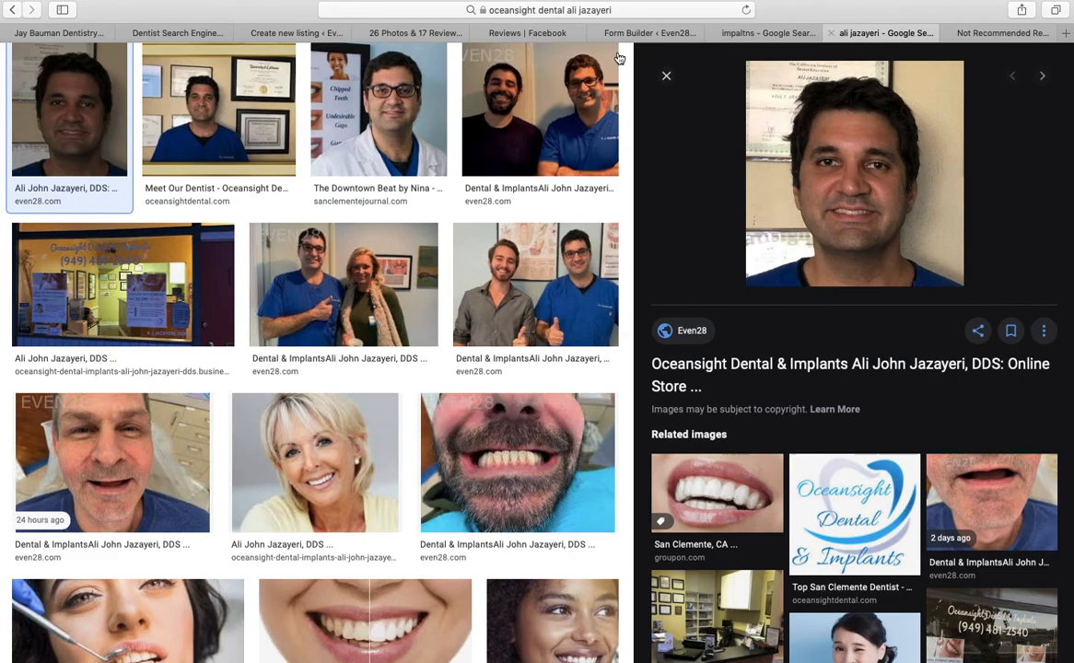
pyautogui.click(756, 33)
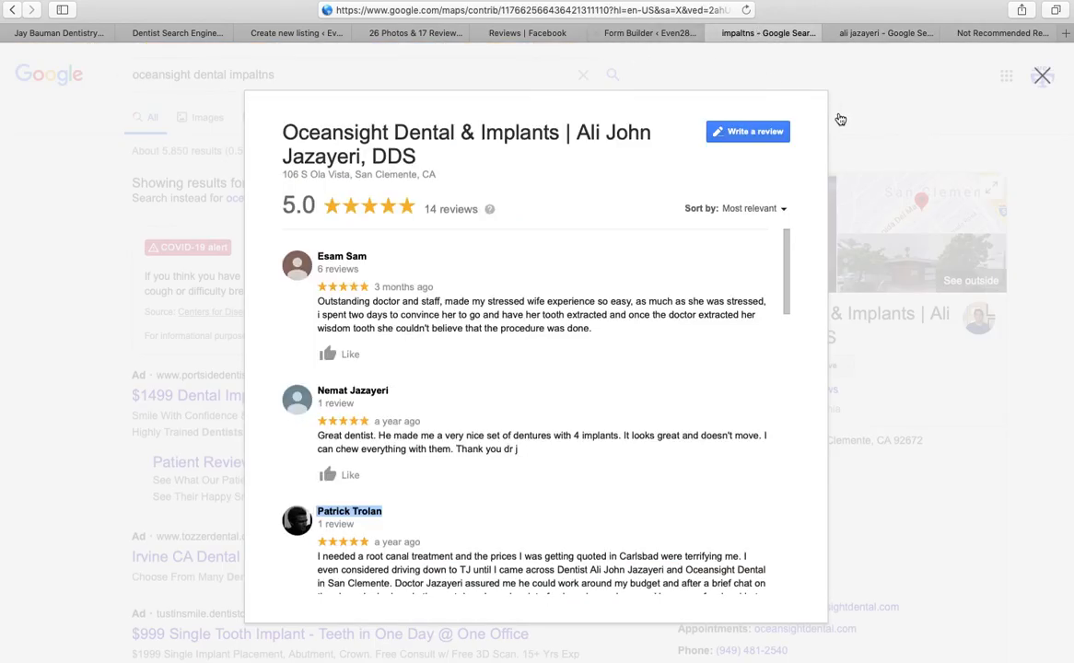
pyautogui.click(891, 74)
pyautogui.moveTo(931, 443); pyautogui.dragTo(729, 445)
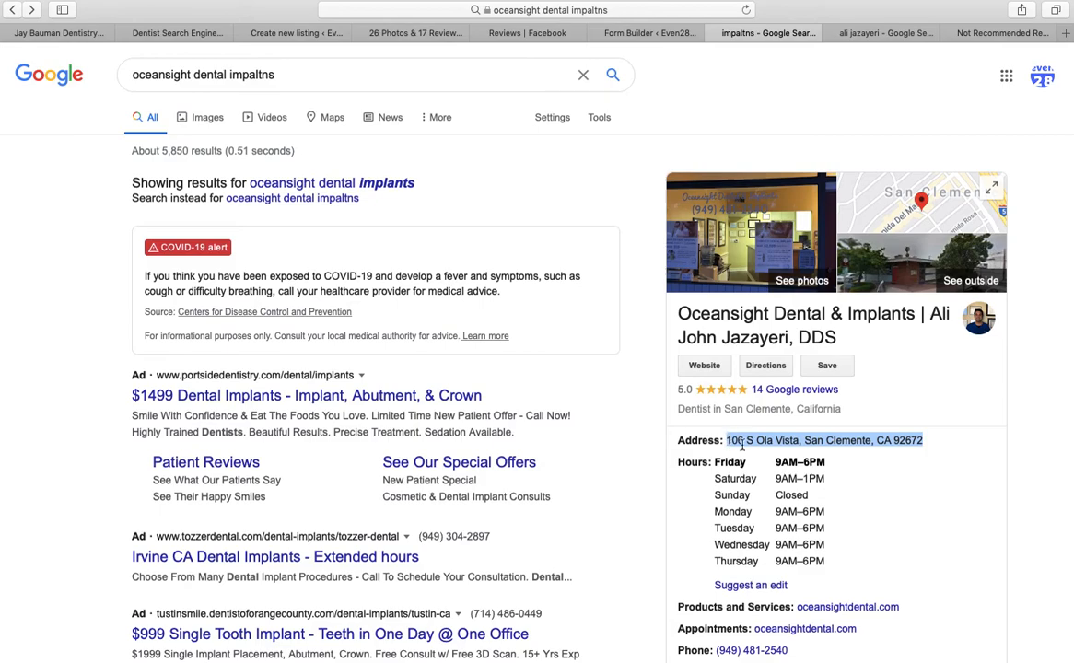
pyautogui.rightClick(746, 444)
pyautogui.click(772, 490)
pyautogui.click(311, 33)
# Paste the copied practice address into both the Address and Zip code fields
pyautogui.rightClick(324, 426)
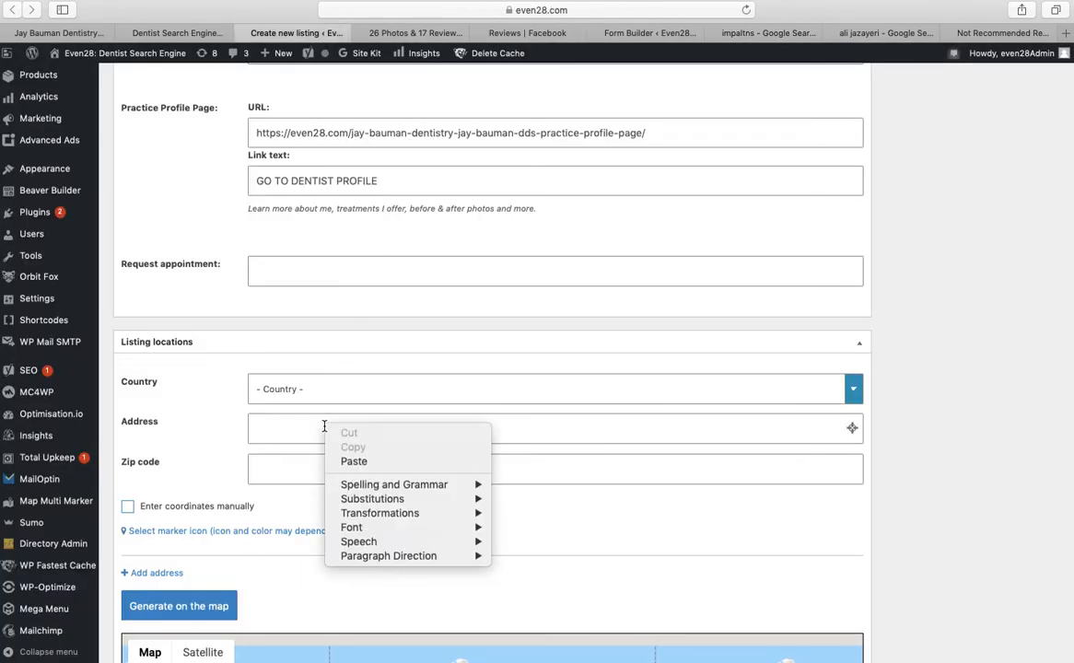
pyautogui.click(336, 461)
pyautogui.rightClick(313, 475)
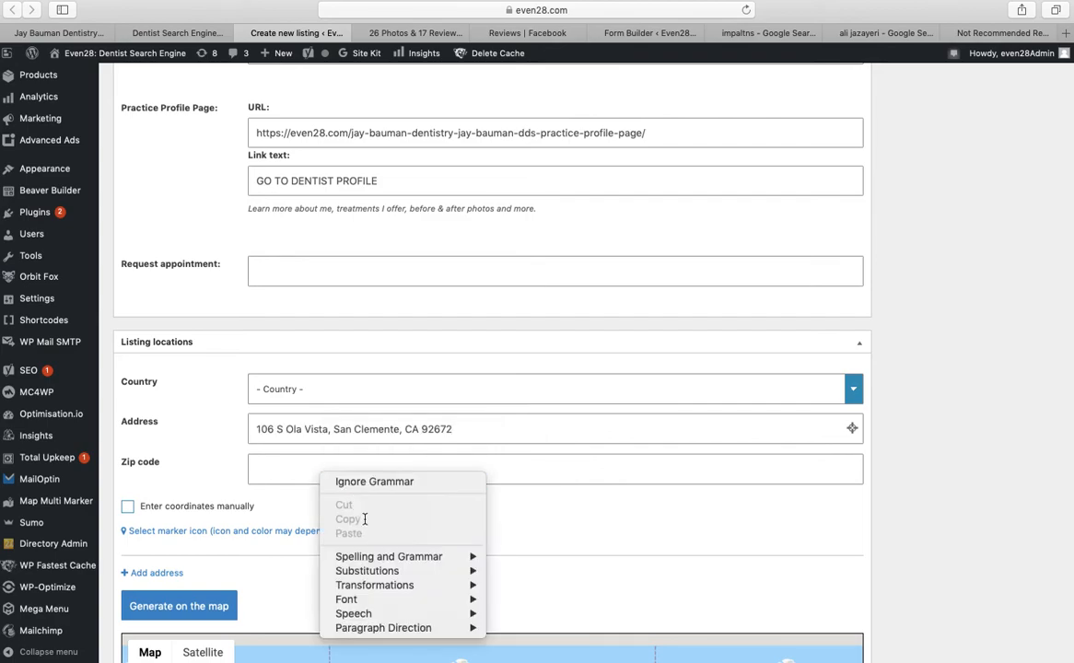
pyautogui.rightClick(296, 477)
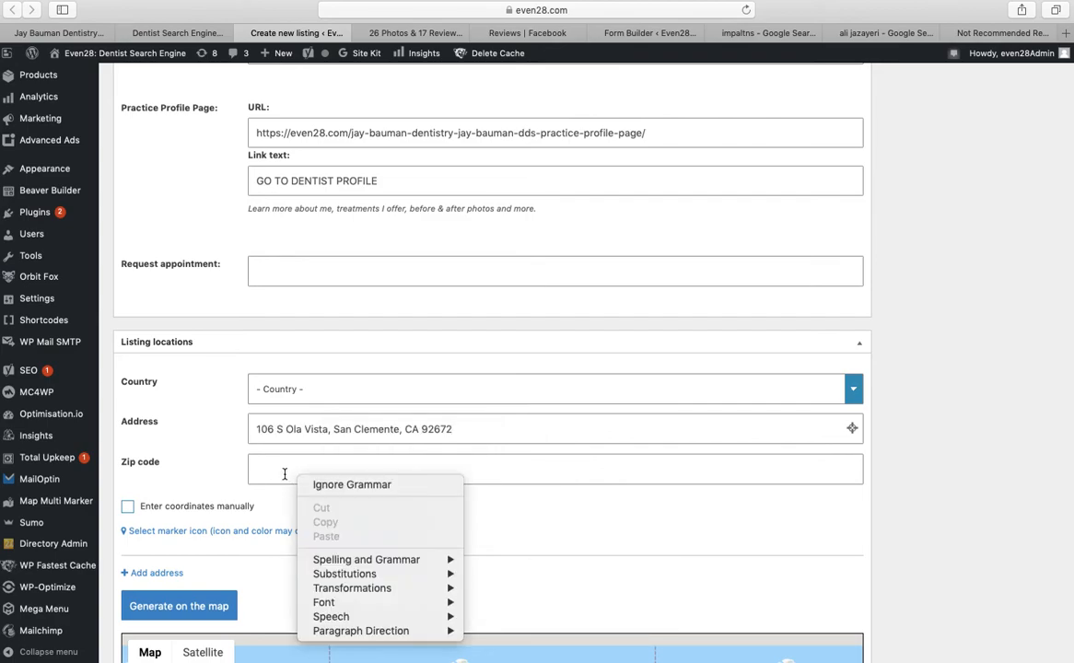
pyautogui.click(286, 478)
pyautogui.rightClick(285, 478)
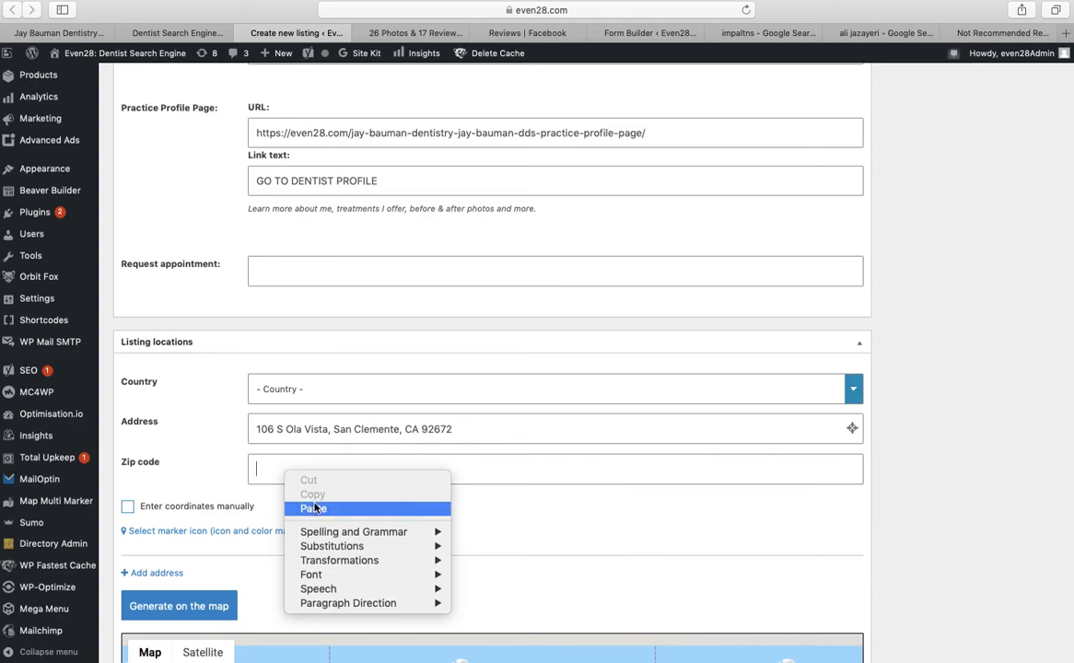
pyautogui.click(307, 508)
# Set the listing's country to USA and state to California
pyautogui.click(304, 398)
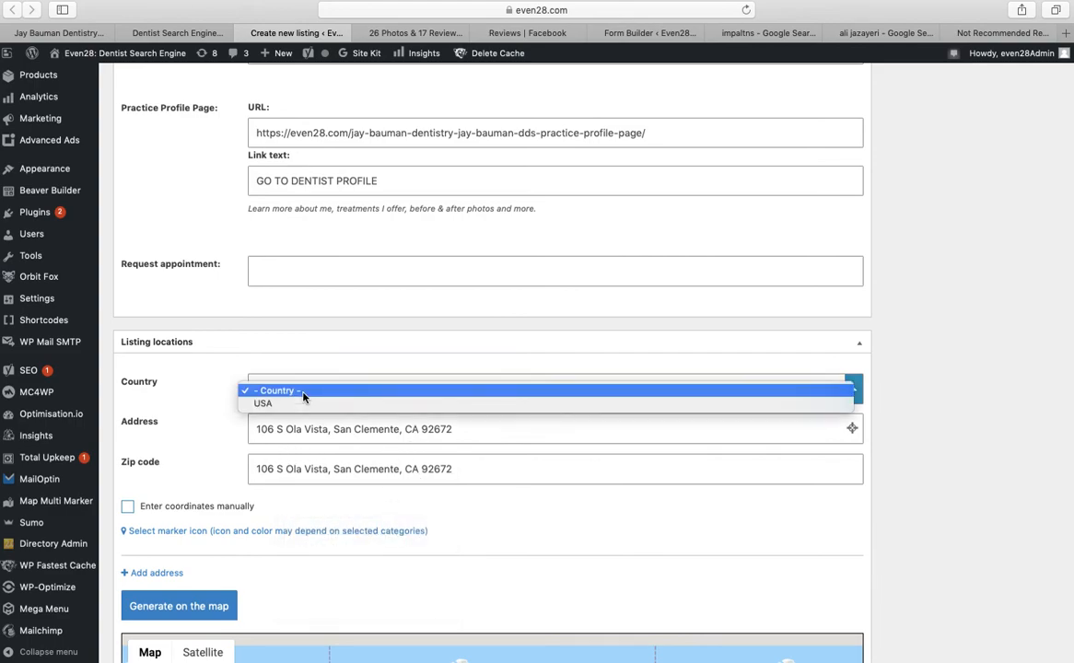
pyautogui.click(298, 405)
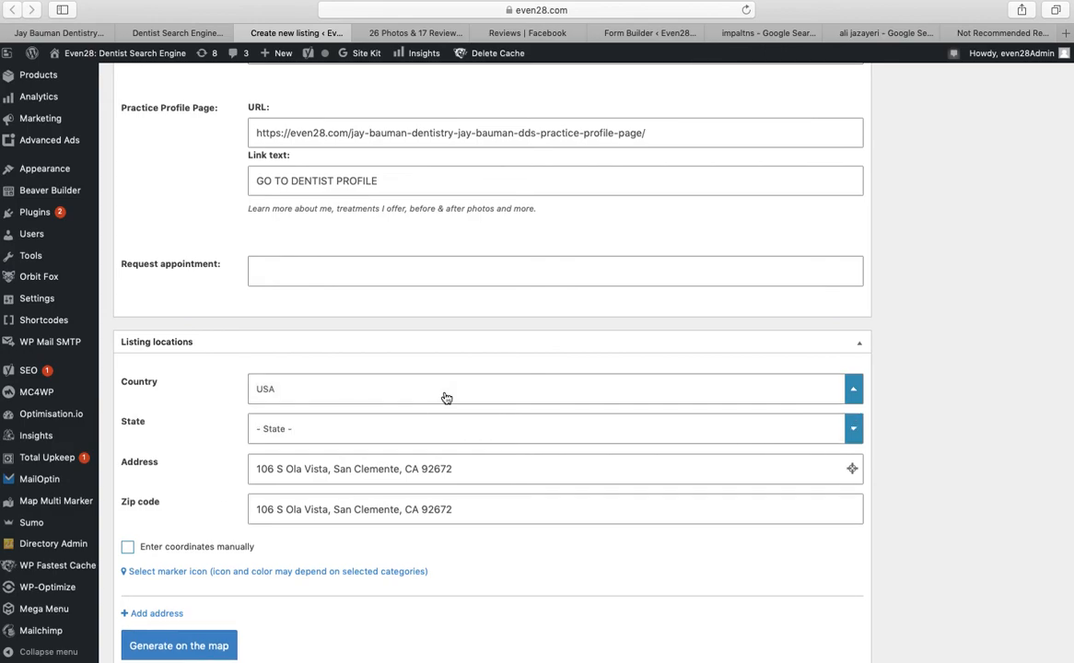
pyautogui.click(475, 430)
pyautogui.press('c')
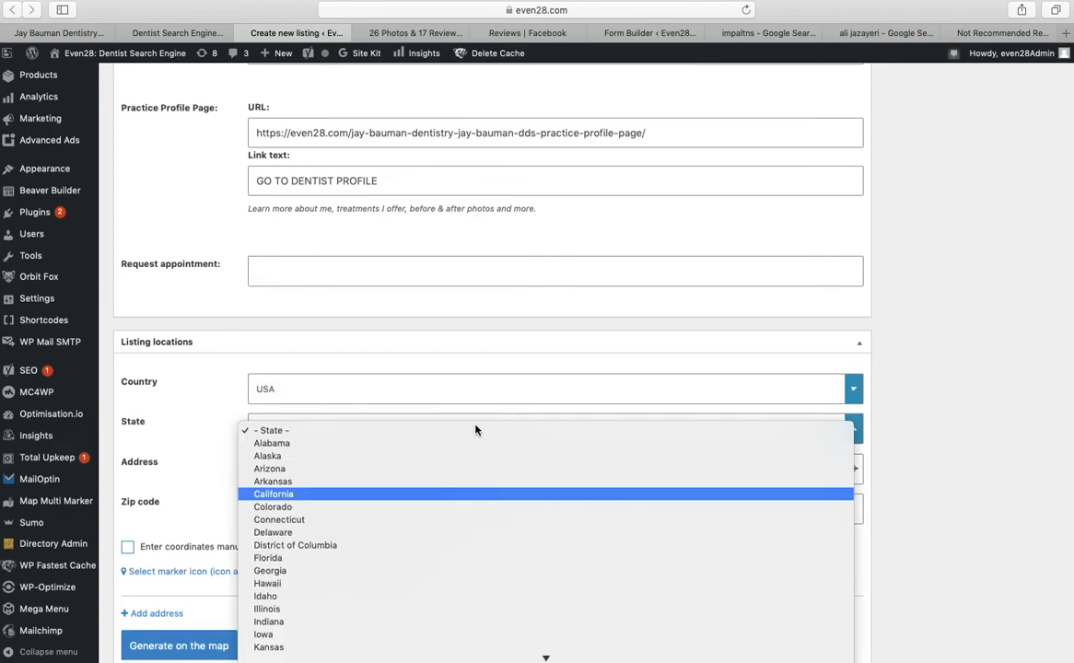
pyautogui.press('Return')
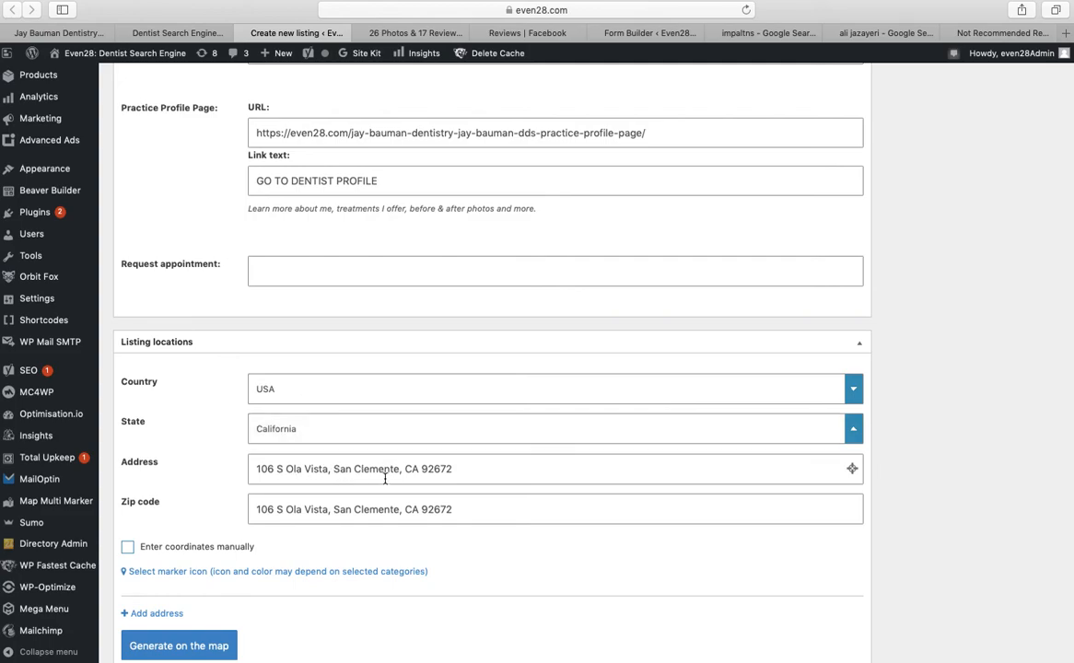
# Trim the state and zip from the Address field and leave only the zip code in Zip code
pyautogui.moveTo(407, 470); pyautogui.dragTo(494, 468)
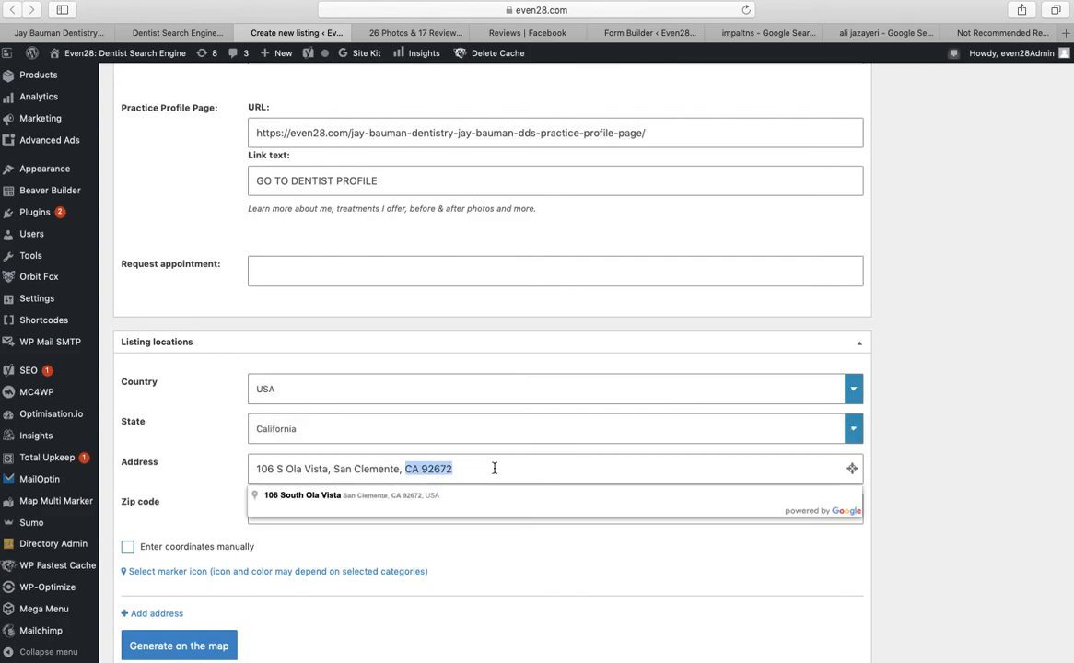
pyautogui.press('BackSpace')
pyautogui.press('BackSpace')
pyautogui.press('BackSpace')
pyautogui.click(480, 513)
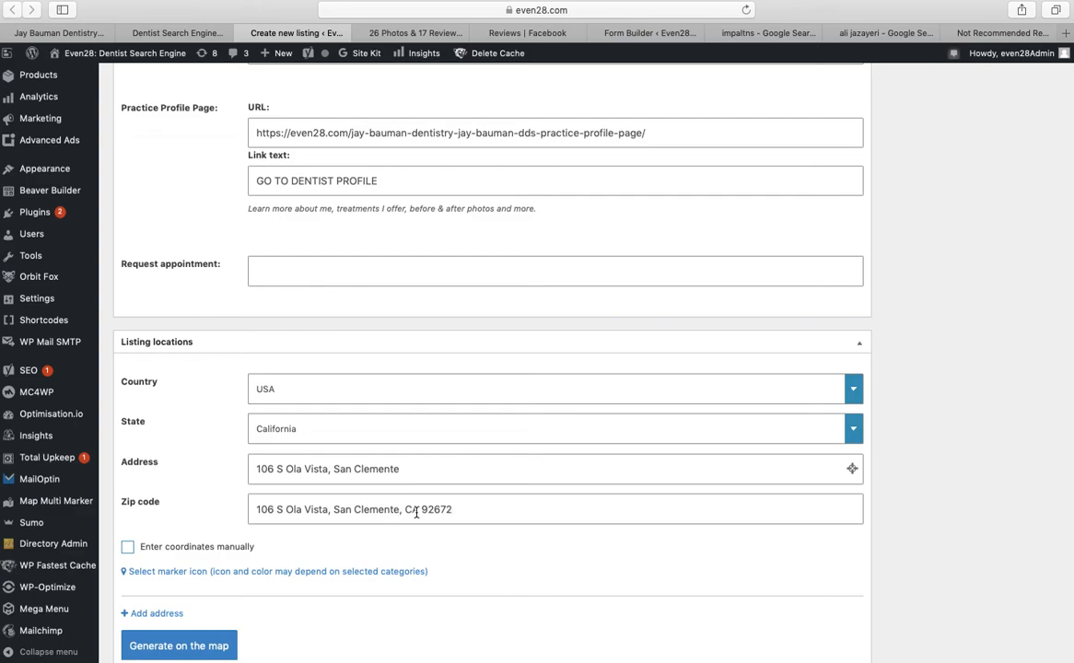
pyautogui.moveTo(421, 510); pyautogui.dragTo(247, 507)
pyautogui.press('BackSpace')
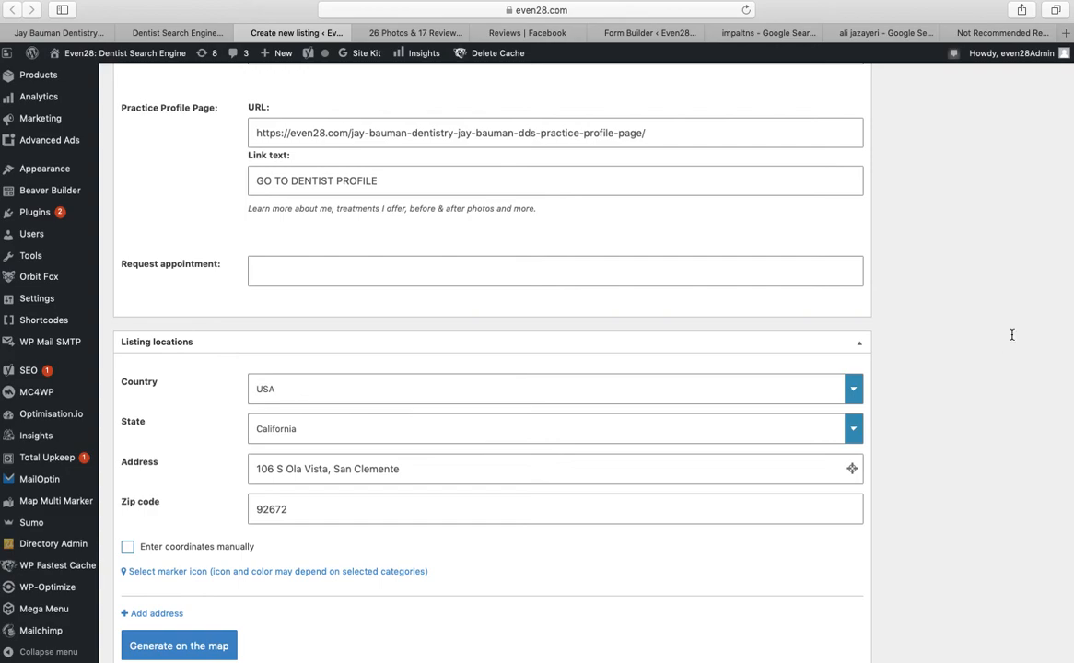
# Generate the map marker from the entered San Clemente address, then scroll down to the Yoast SEO panel
pyautogui.scroll(-5, 1012, 333)
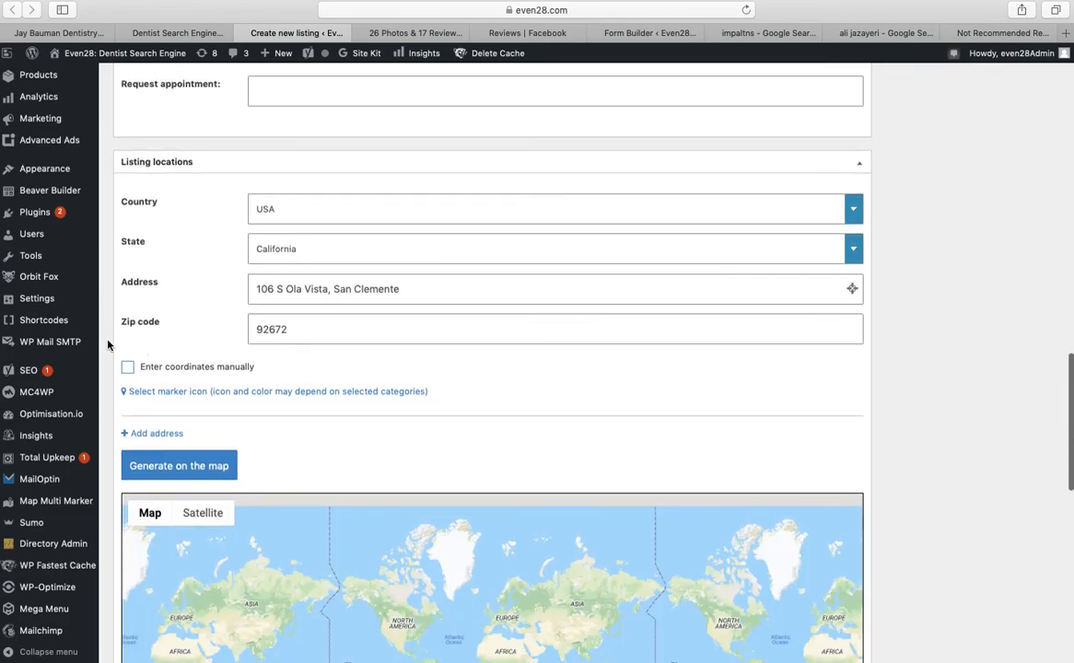
pyautogui.click(187, 470)
pyautogui.scroll(-3, 547, 371)
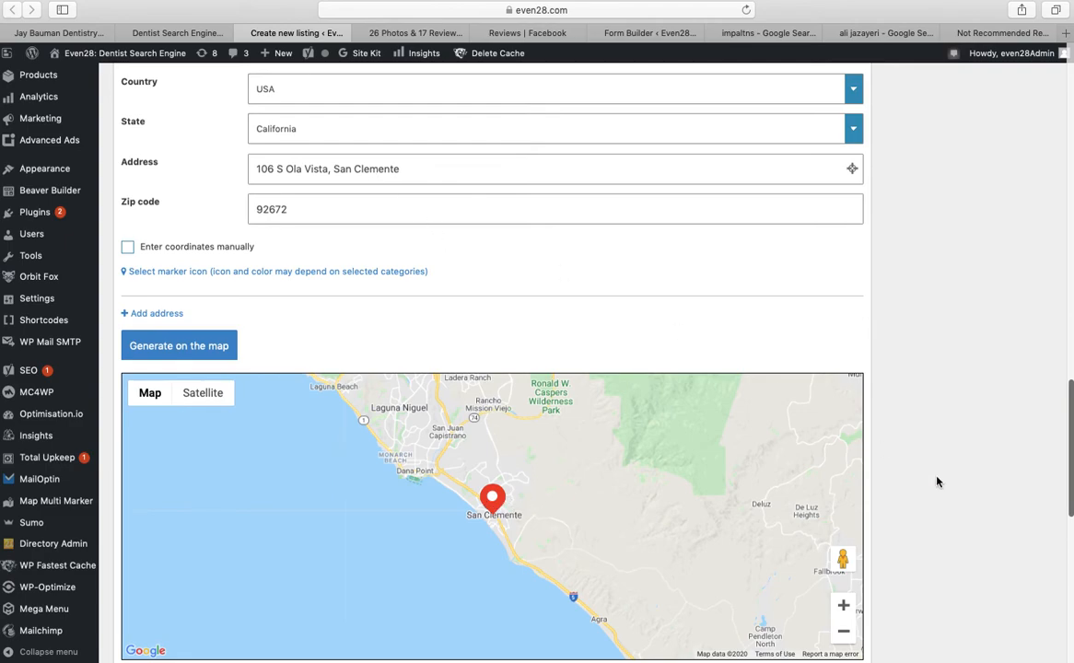
pyautogui.scroll(-3, 986, 503)
pyautogui.scroll(-10, 547, 368)
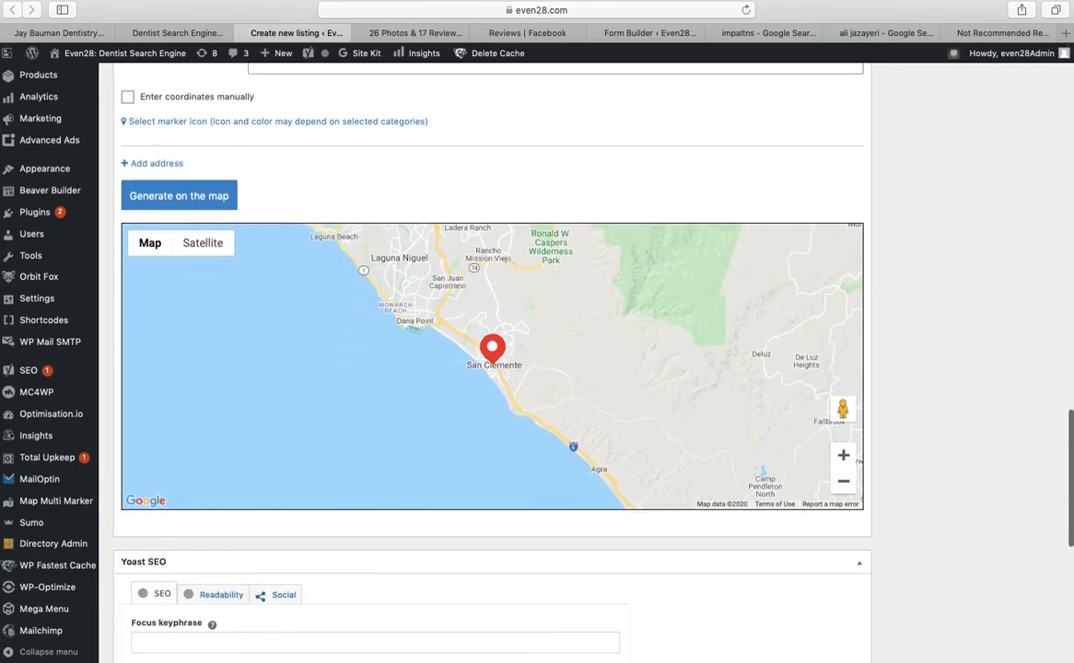
pyautogui.scroll(-4, 492, 368)
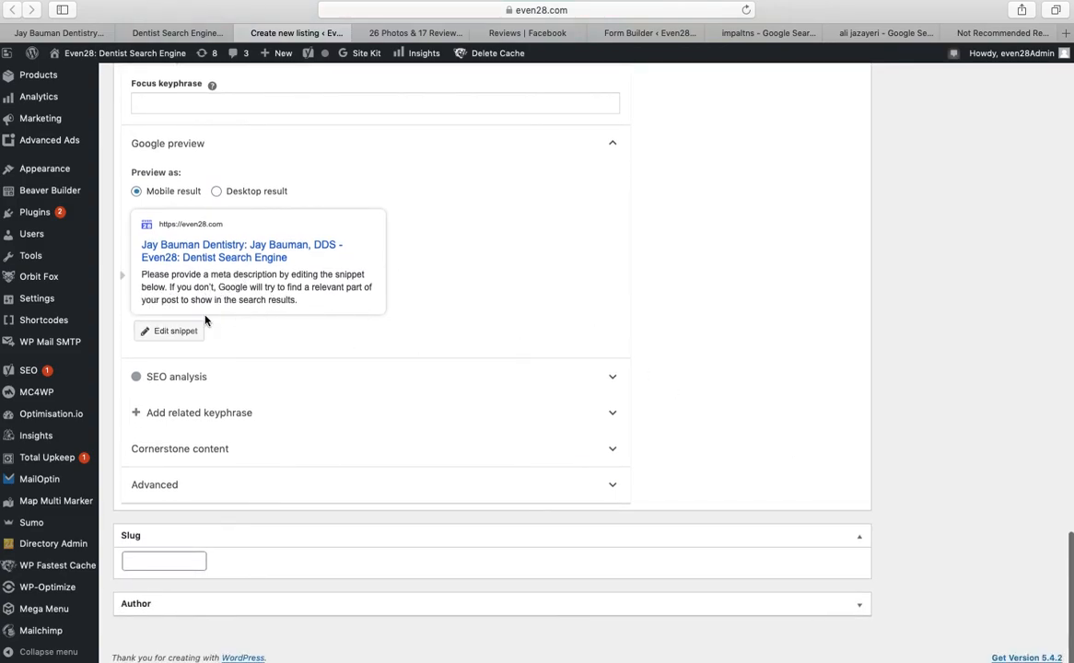
# Open the Yoast snippet editor and leave the meta description empty after a trial entry
pyautogui.click(189, 340)
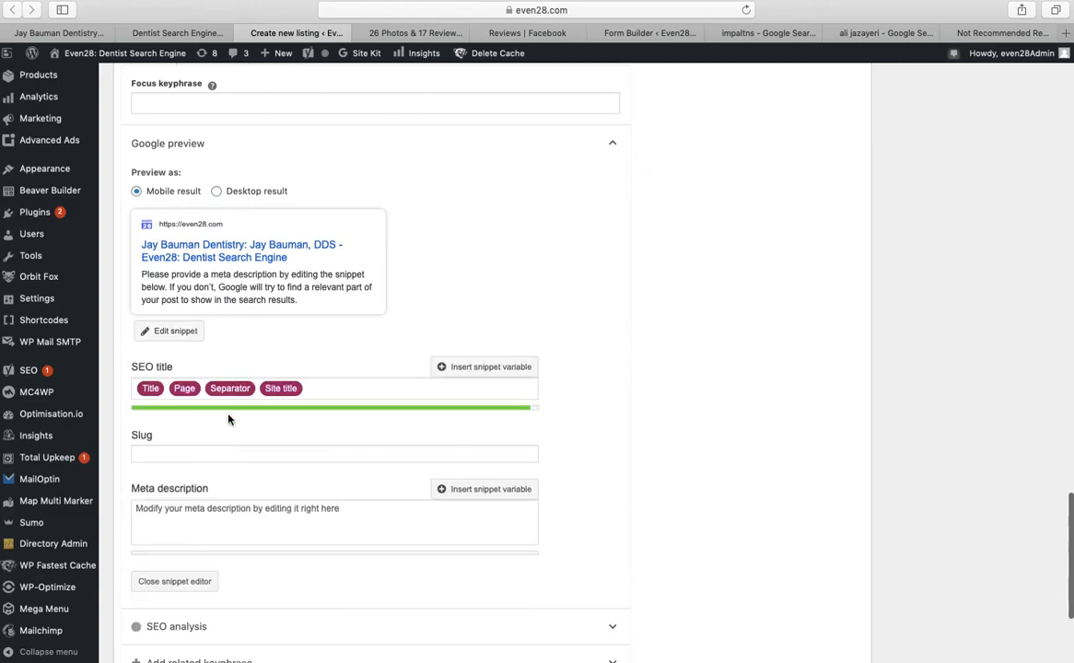
pyautogui.click(244, 518)
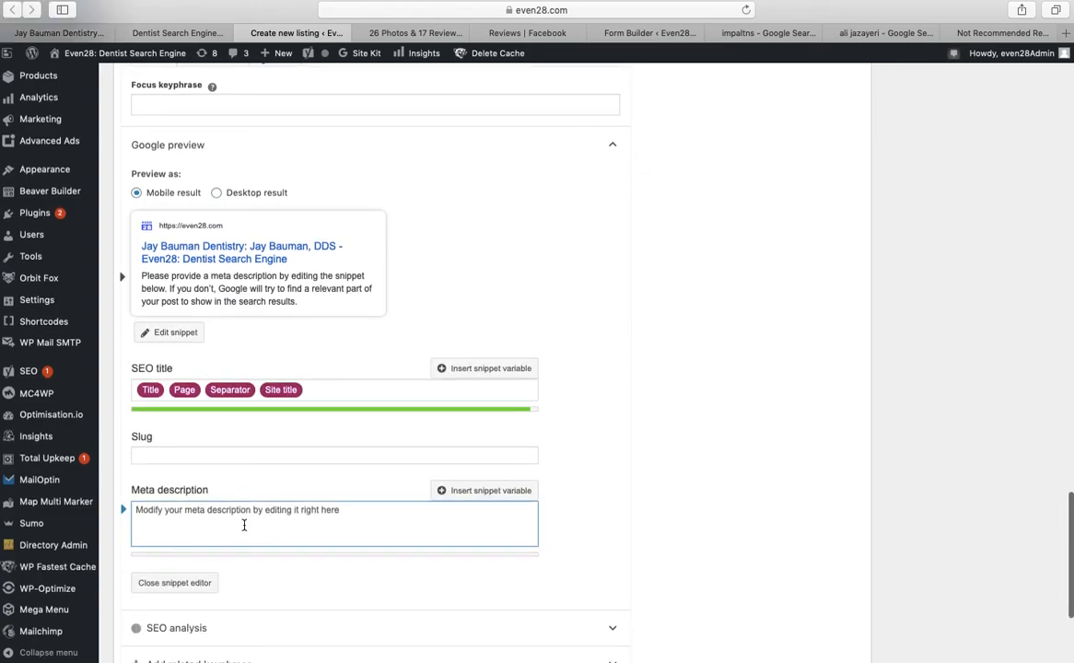
pyautogui.write('View')
pyautogui.press('BackSpace')
pyautogui.press('BackSpace')
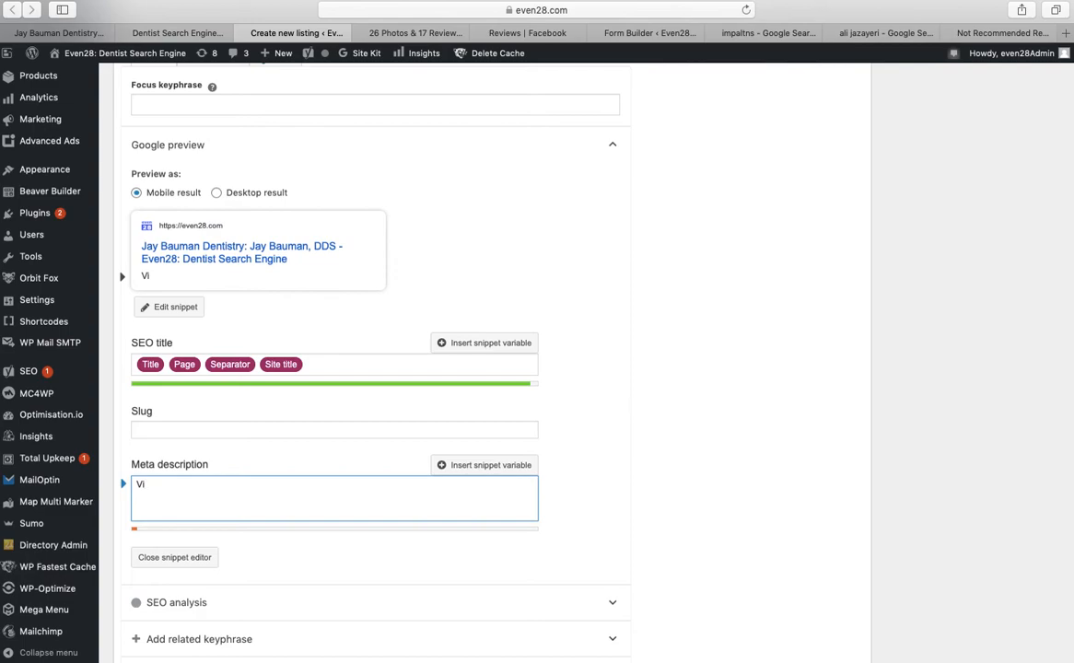
pyautogui.press('BackSpace')
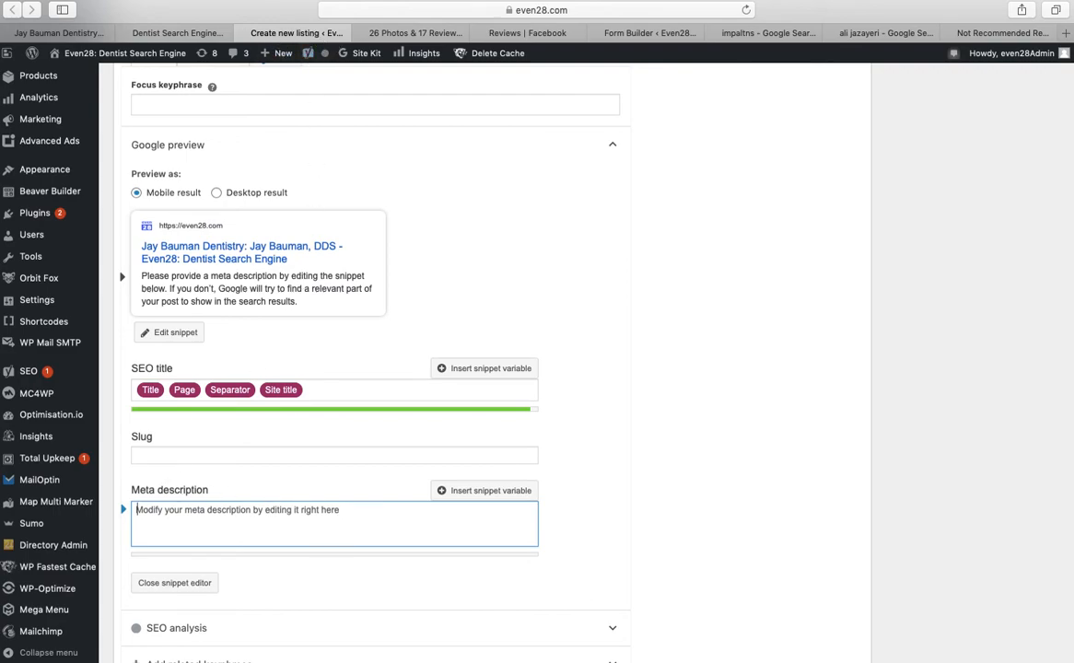
# Set the listing slug to the dentist's hyphenated name ending in '-dentist'
pyautogui.scroll(-5, 1016, 462)
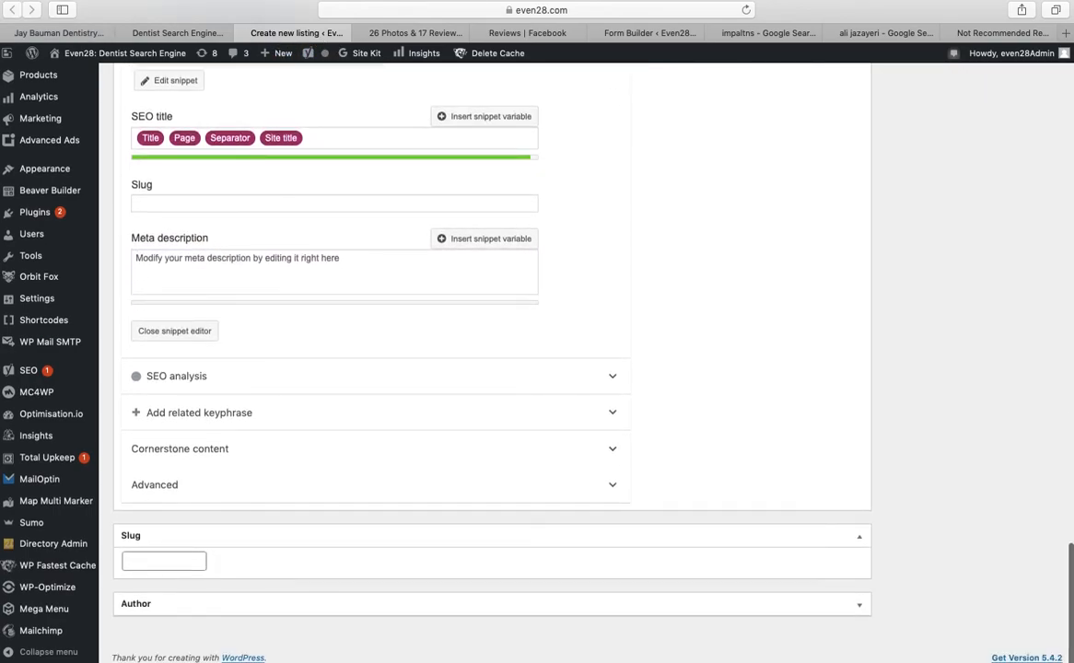
pyautogui.click(197, 562)
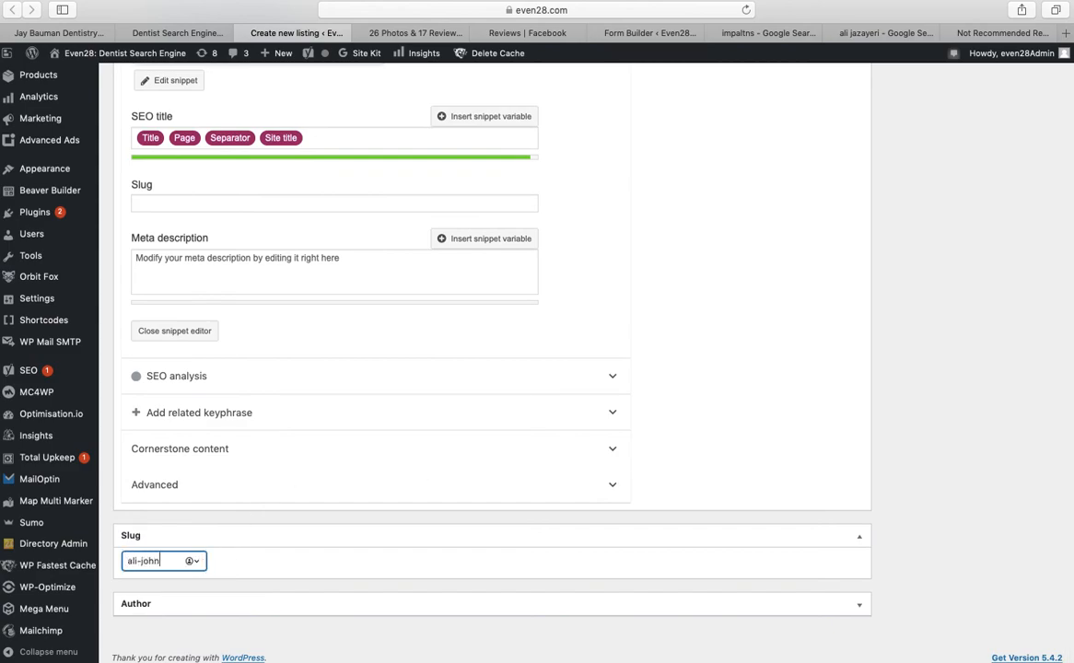
pyautogui.press('Up')
pyautogui.press('Down')
pyautogui.press('Up')
pyautogui.scroll(4, 492, 368)
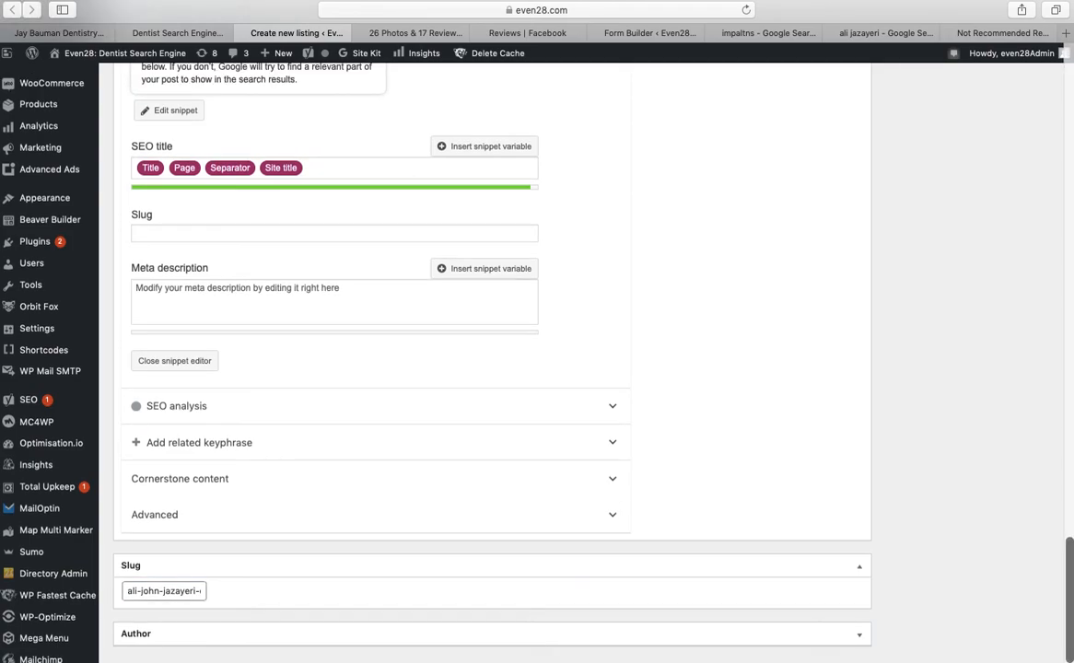
pyautogui.scroll(3, 644, 632)
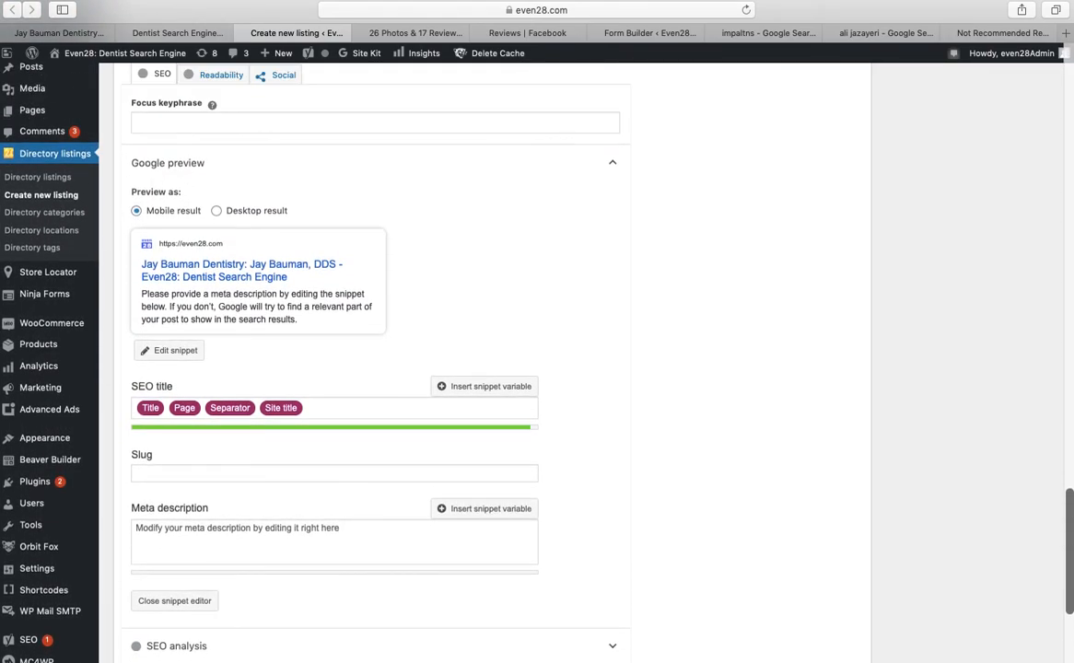
# Fill the meta description with throwaway test text and scroll back to the top of the form
pyautogui.click(466, 570)
pyautogui.write('jhjhjkl;kl[p')
pyautogui.click(768, 521)
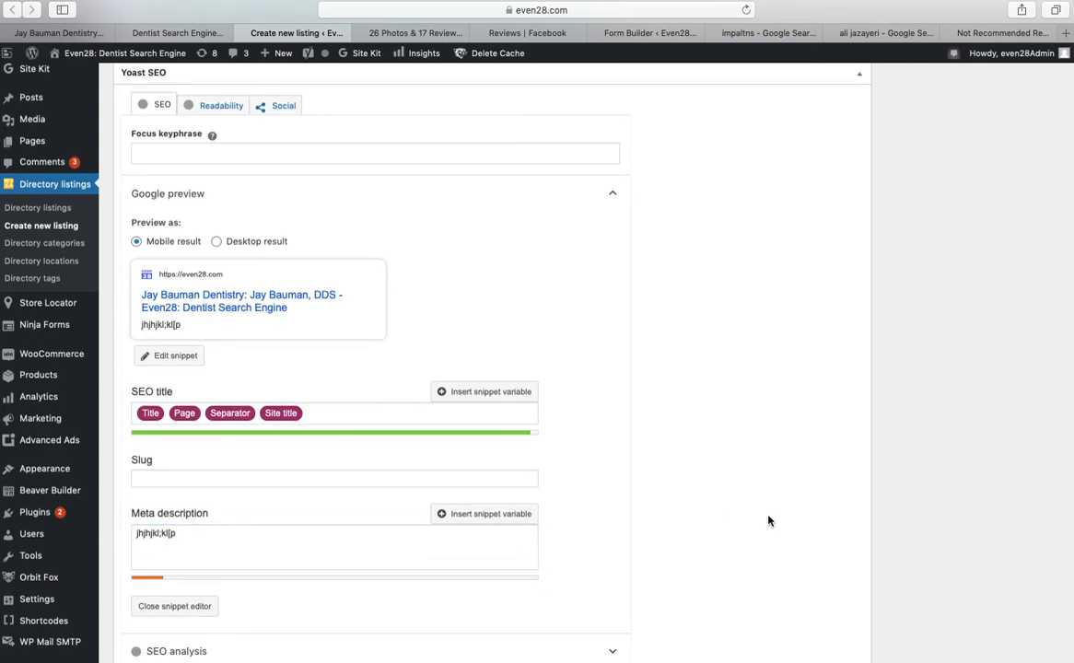
pyautogui.scroll(1, 768, 520)
pyautogui.scroll(7, 492, 360)
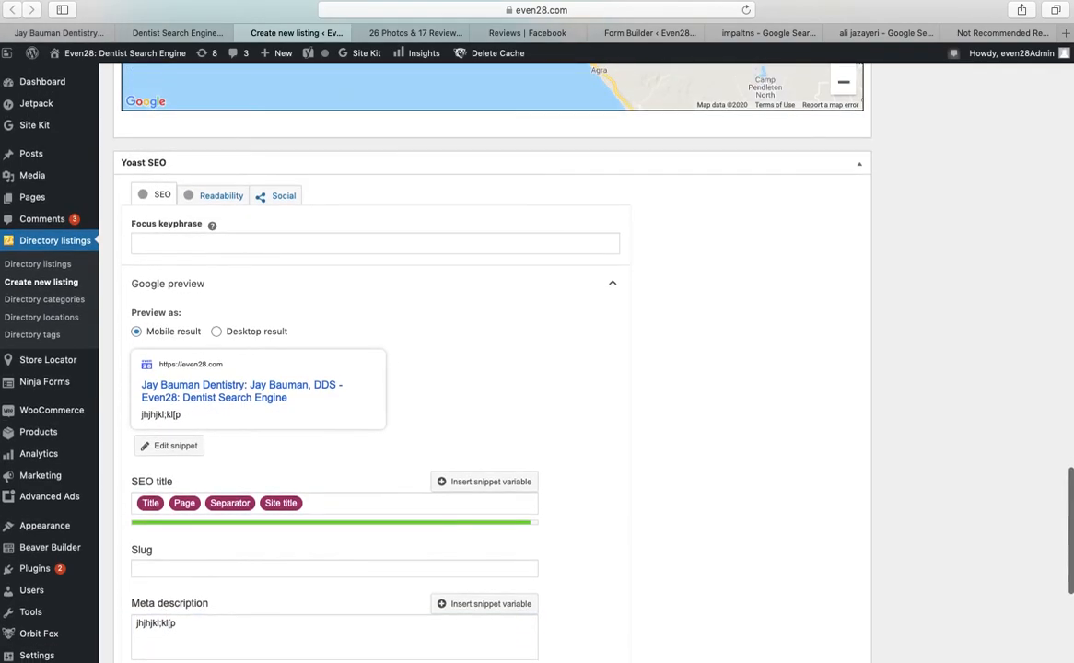
pyautogui.scroll(15, 492, 360)
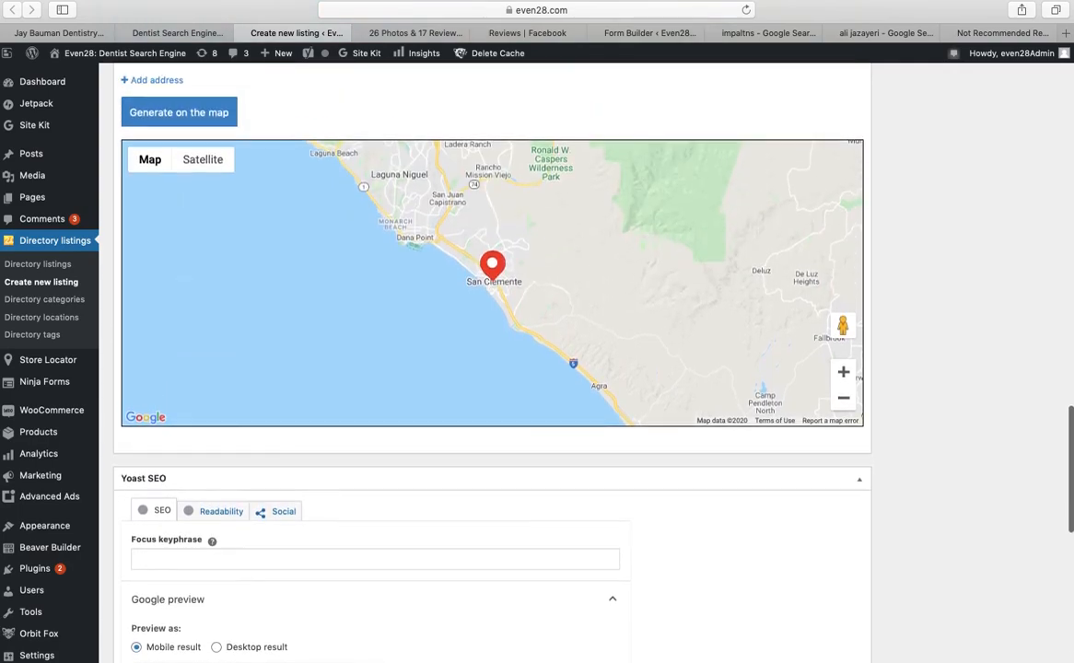
pyautogui.scroll(3, 492, 359)
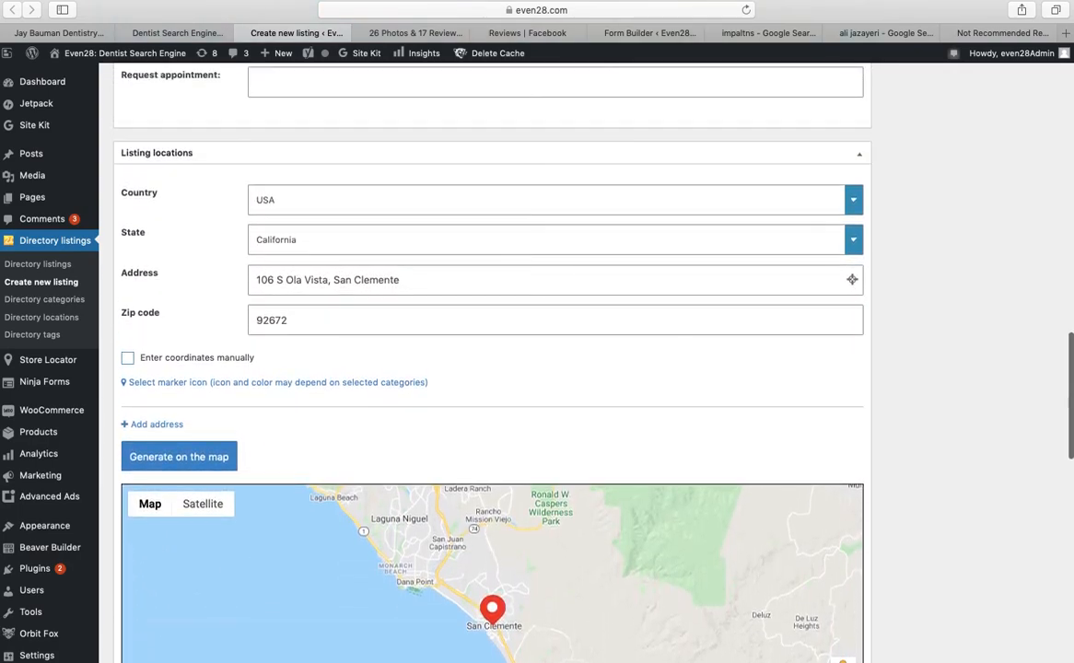
pyautogui.scroll(7, 492, 360)
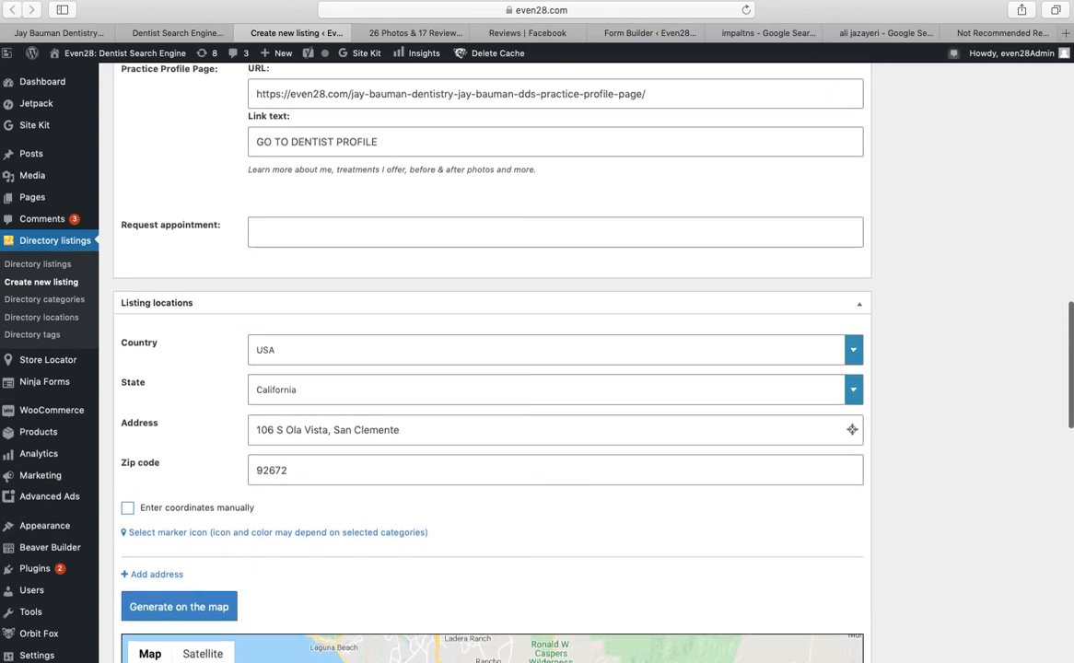
pyautogui.scroll(6, 178, 257)
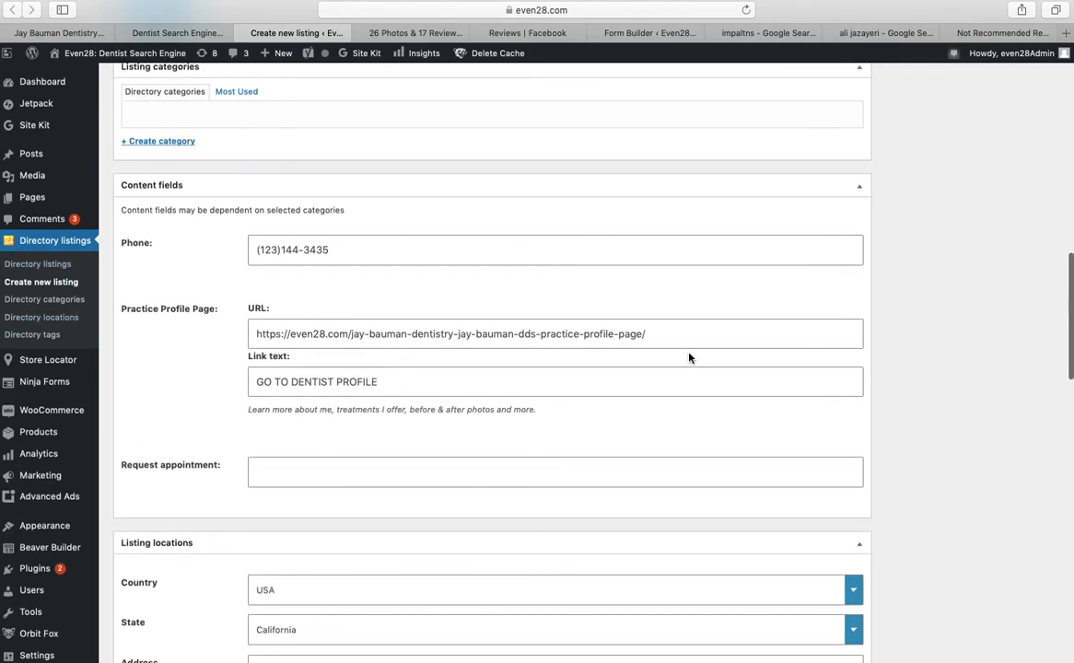
pyautogui.scroll(1, 459, 389)
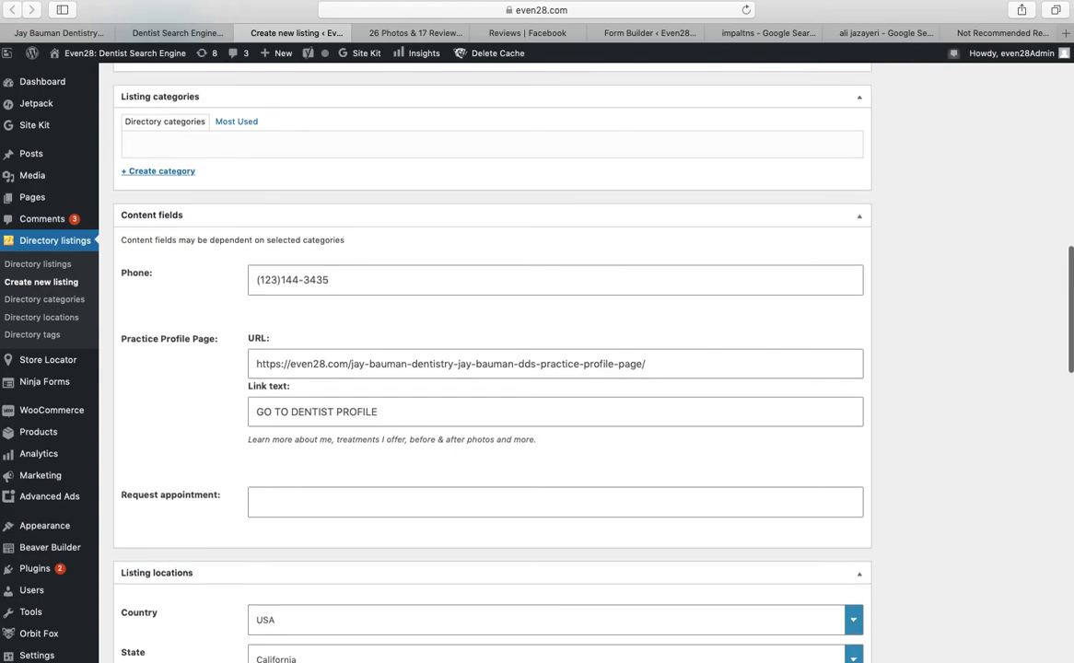
pyautogui.scroll(4, 460, 395)
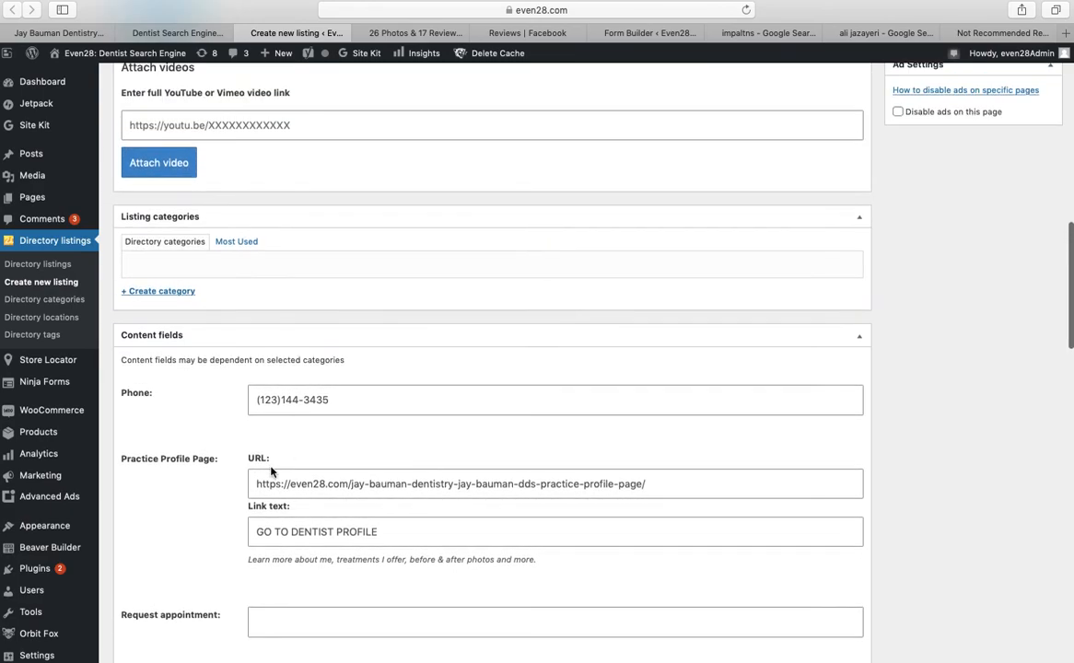
pyautogui.scroll(6, 271, 472)
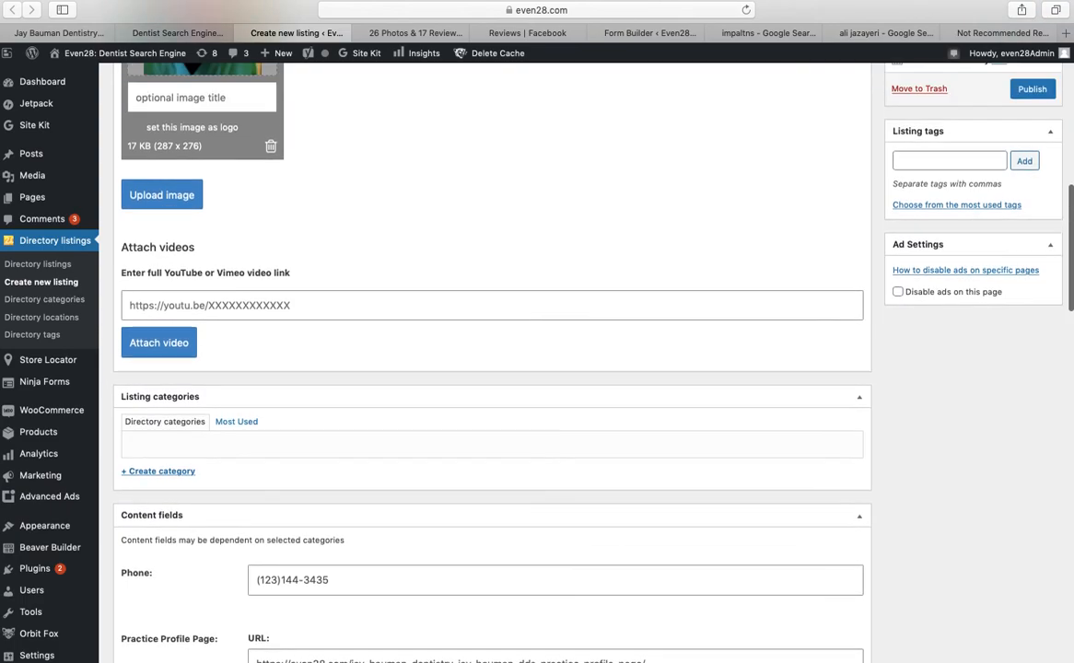
pyautogui.scroll(9, 173, 124)
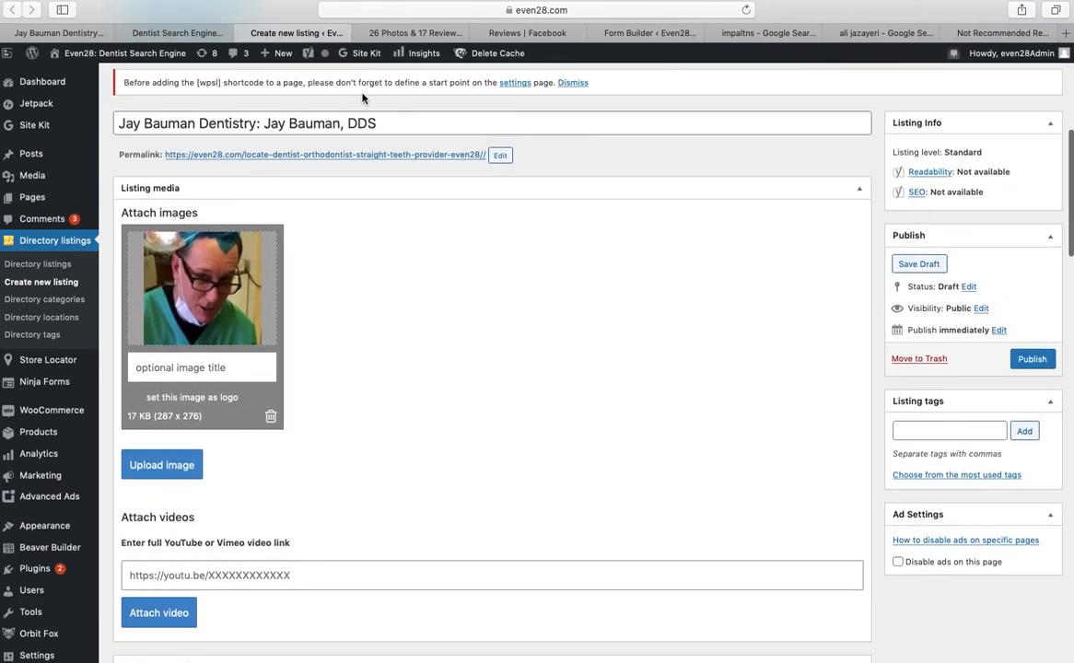
# Publish the dentist listing, review its active status and Standard level, then go to the Even28 homepage
pyautogui.click(1049, 365)
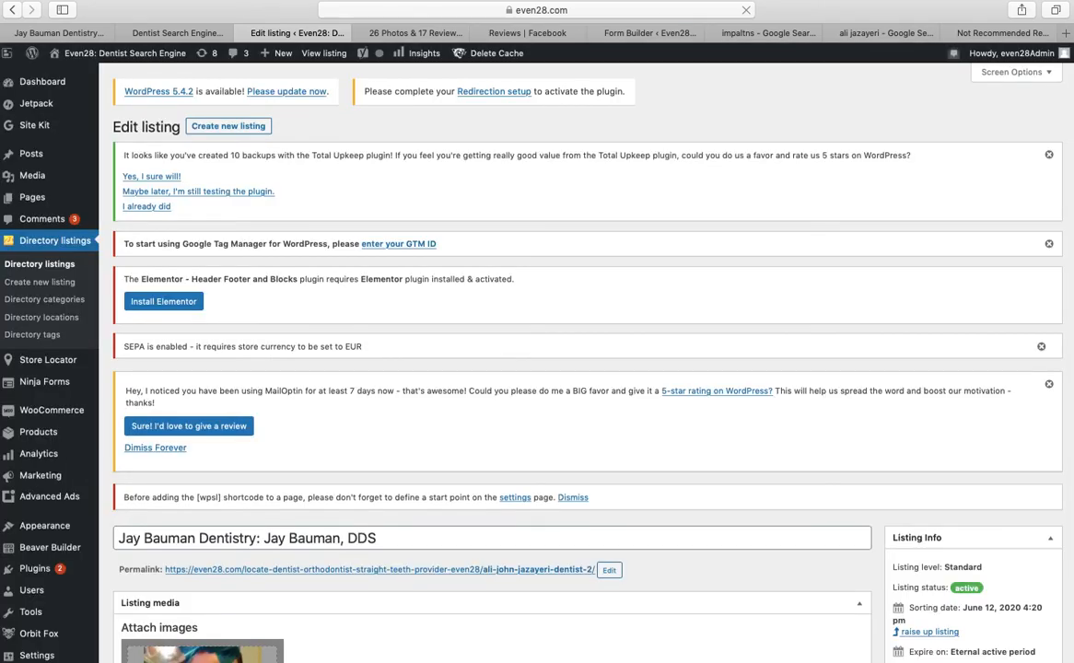
pyautogui.scroll(-2, 538, 369)
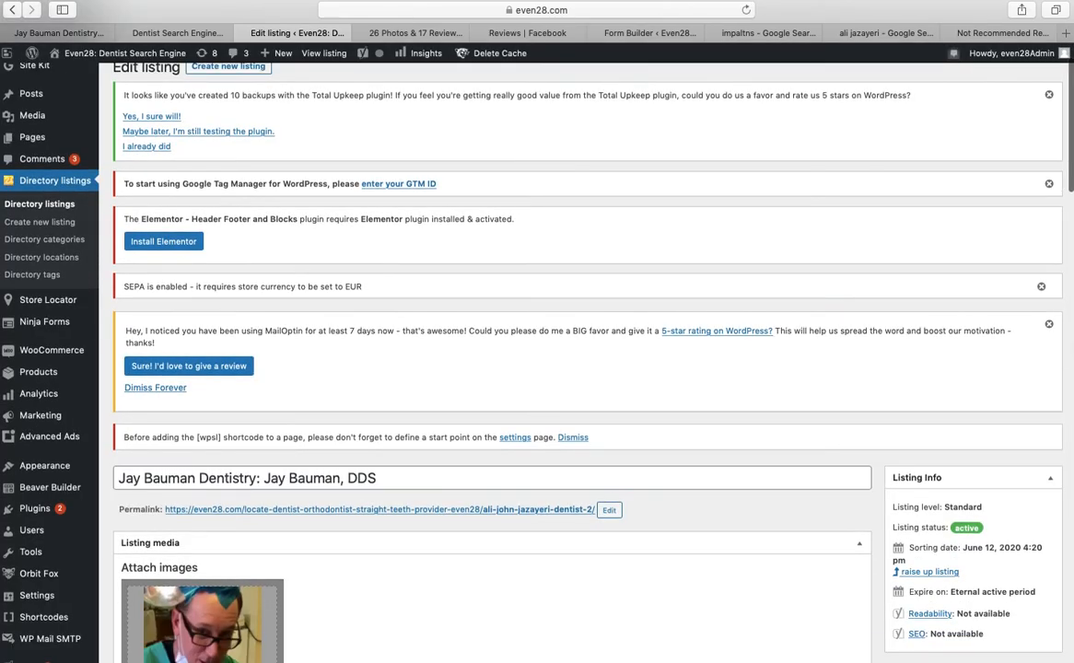
pyautogui.scroll(-10, 537, 368)
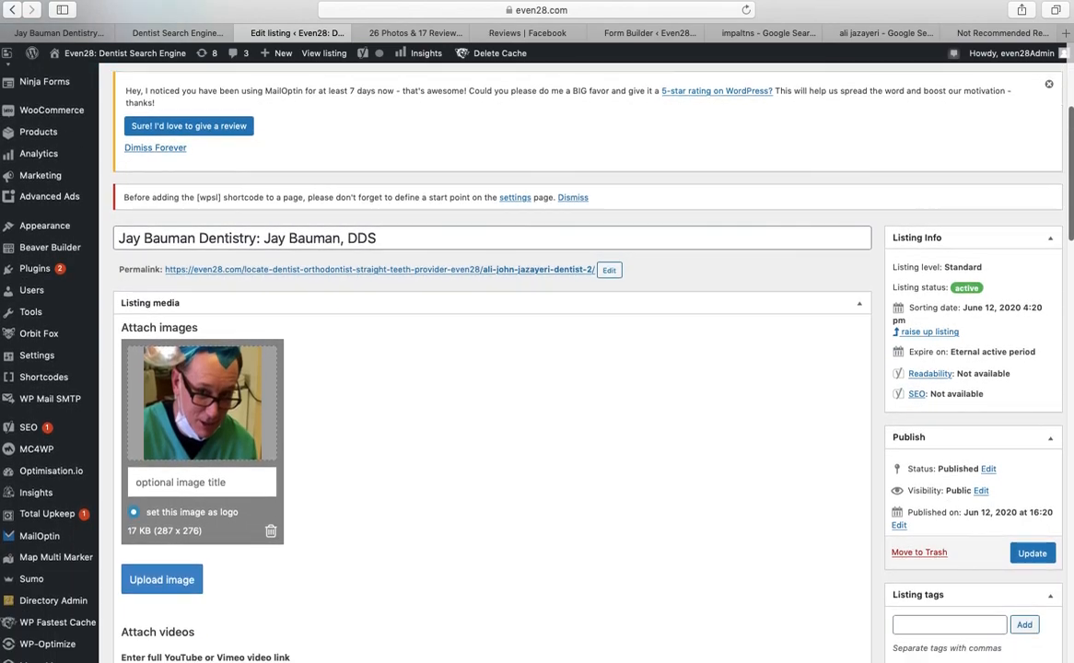
pyautogui.scroll(-1, 398, 200)
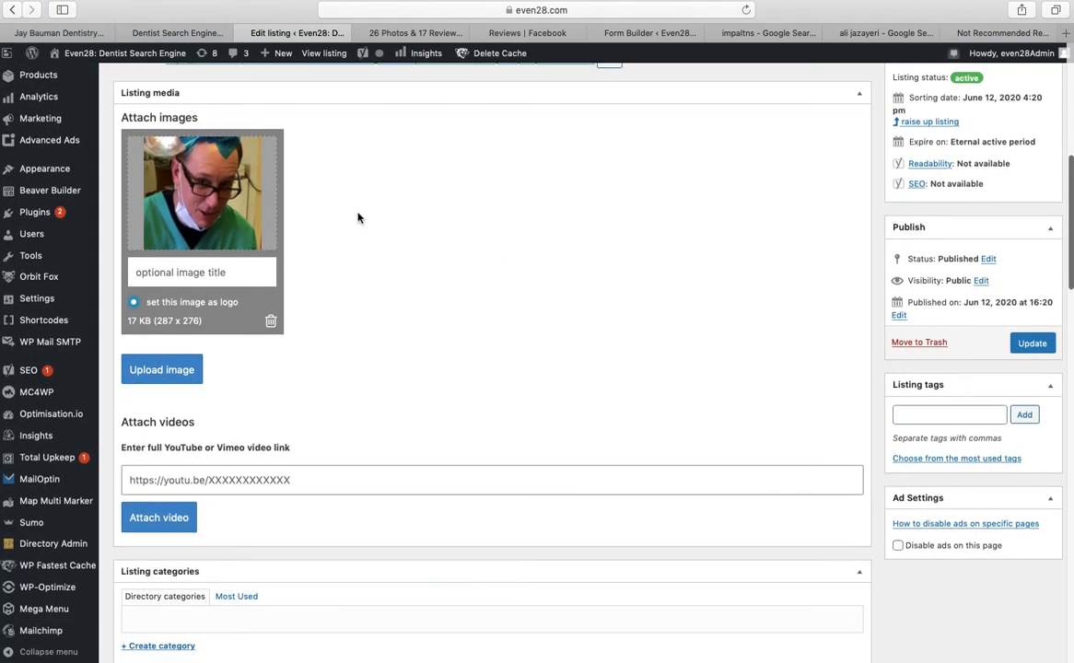
pyautogui.scroll(-1, 329, 200)
pyautogui.scroll(-8, 362, 261)
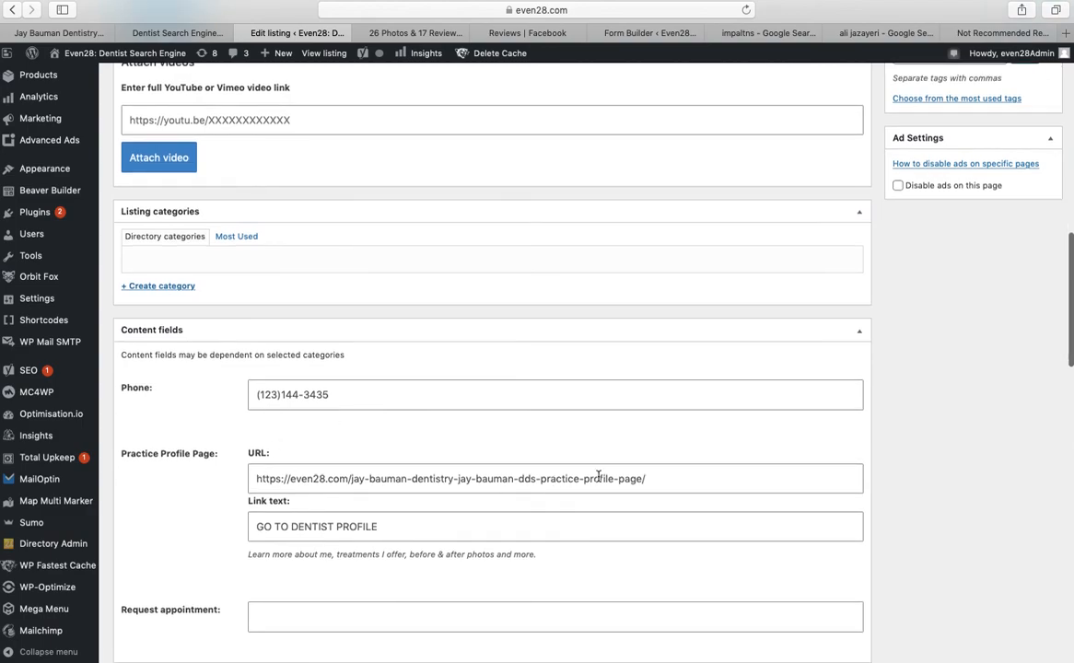
pyautogui.scroll(7, 599, 476)
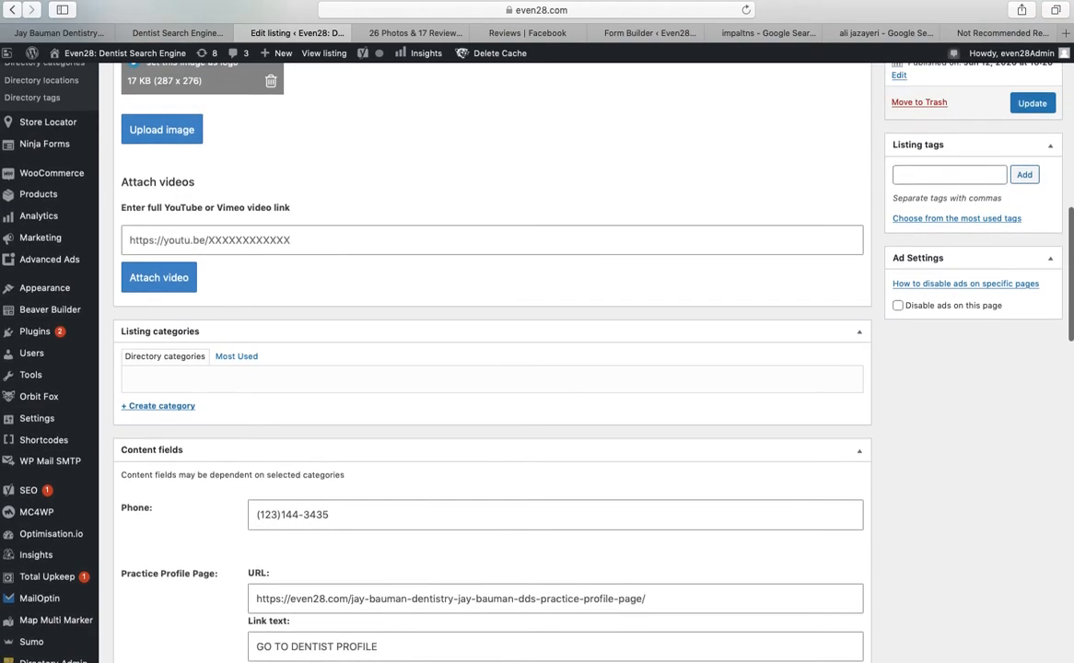
pyautogui.scroll(8, 588, 402)
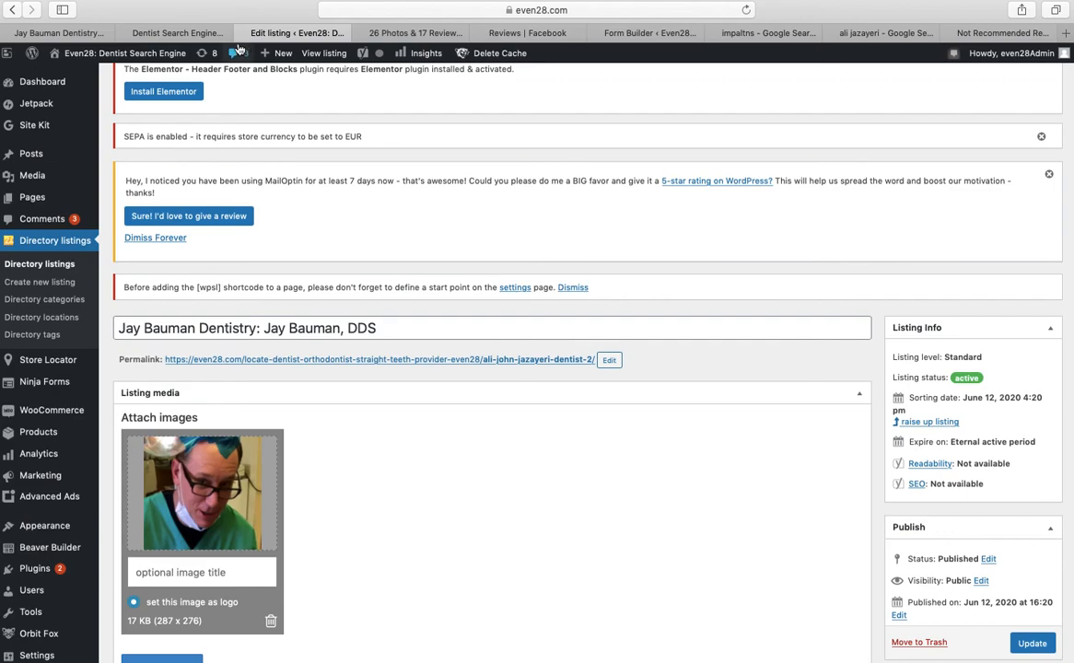
pyautogui.click(185, 34)
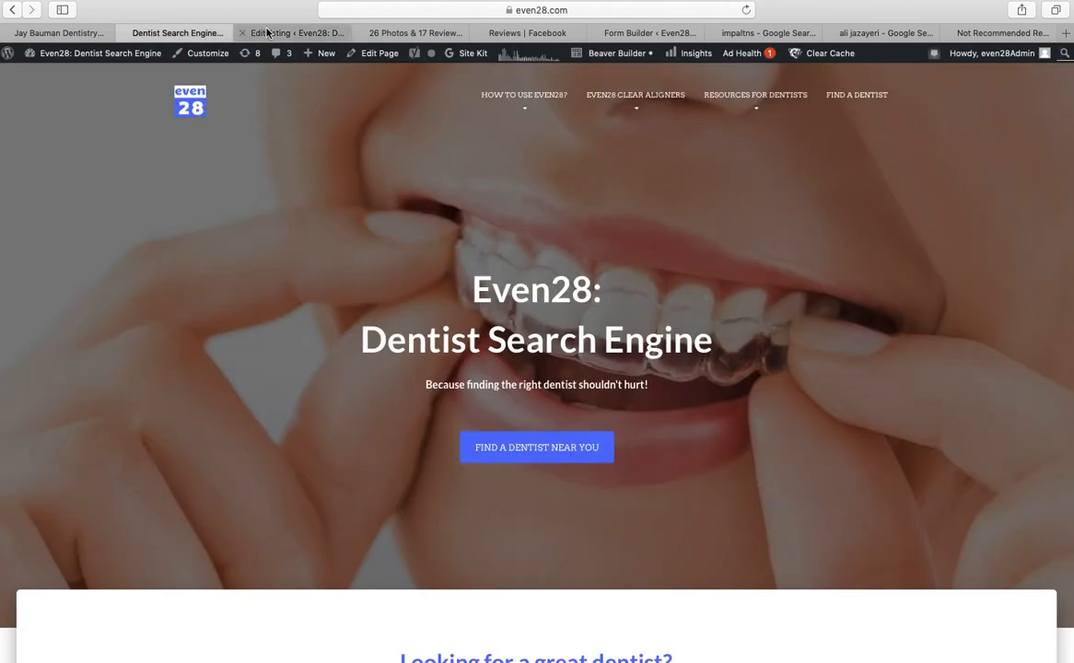